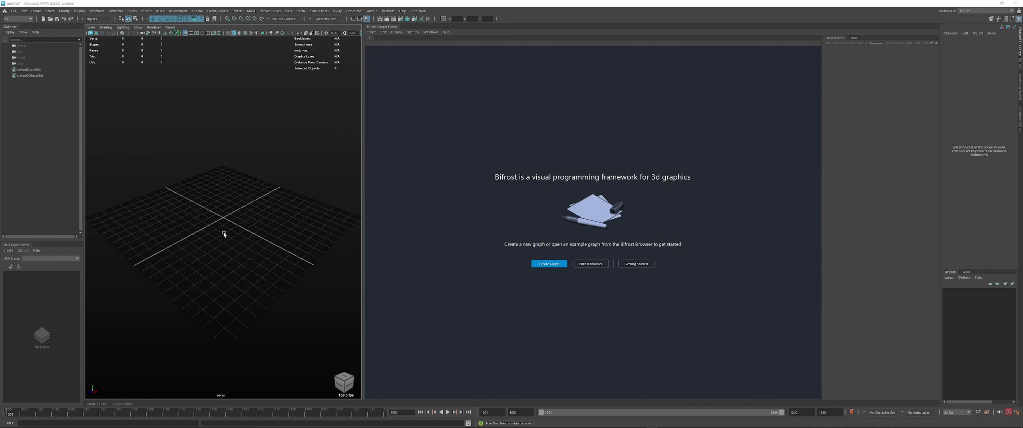
Create a polygon torus at the origin and set its X, Y and Z scale to 5
{"action": "scroll", "coordinate": [225, 232], "scroll_direction": "up", "scroll_amount": 1}
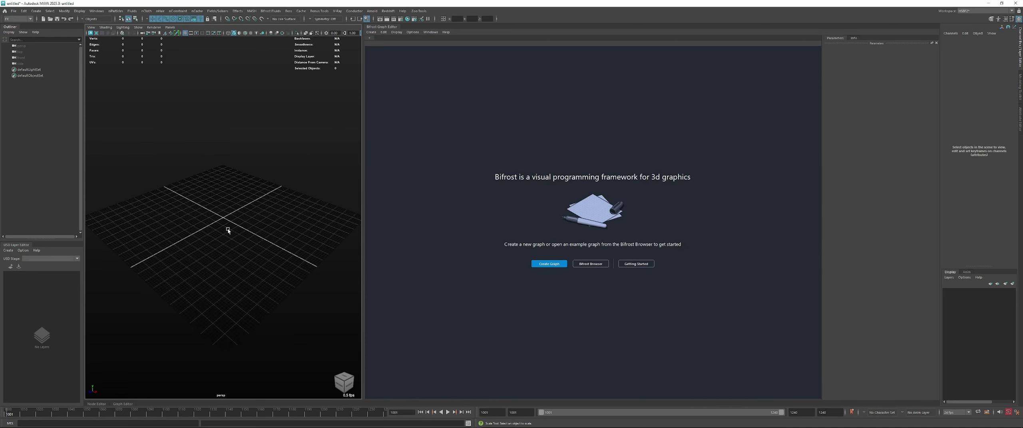
{"action": "right_click_drag", "start_coordinate": [228, 231], "coordinate": [243, 230], "text": "shift"}
{"action": "left_click_drag", "start_coordinate": [1007, 74], "coordinate": [1006, 82]}
{"action": "type", "text": "5"}
{"action": "key", "text": "Return"}
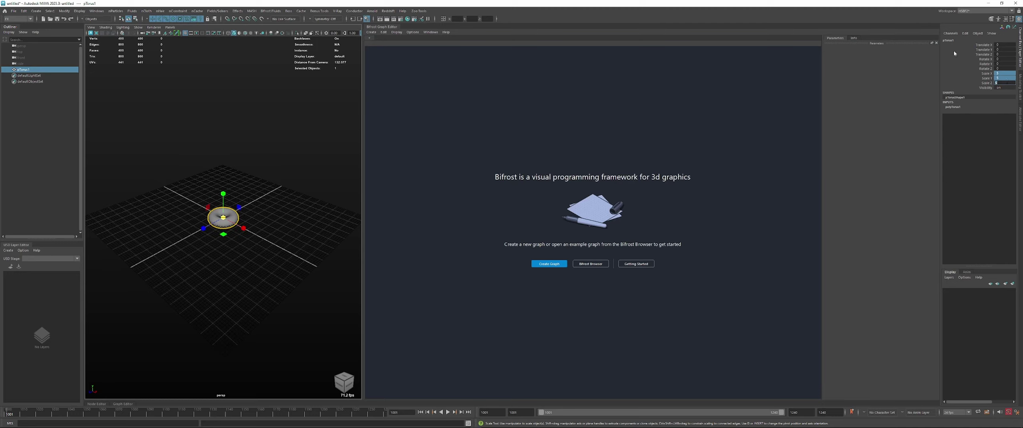
Set the torus's axis and height subdivisions to 50 each
{"action": "left_click", "coordinate": [955, 107]}
{"action": "left_click_drag", "start_coordinate": [1006, 130], "coordinate": [979, 138]}
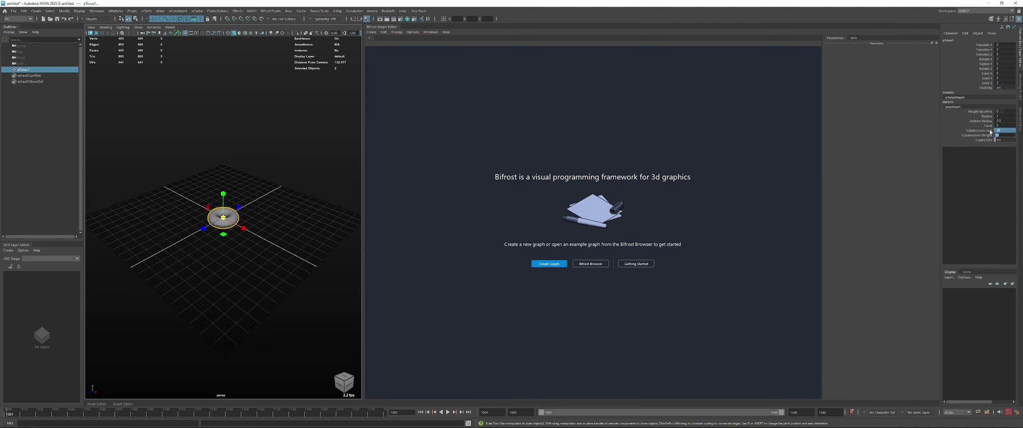
{"action": "right_click_drag", "start_coordinate": [263, 174], "coordinate": [335, 206], "text": "alt"}
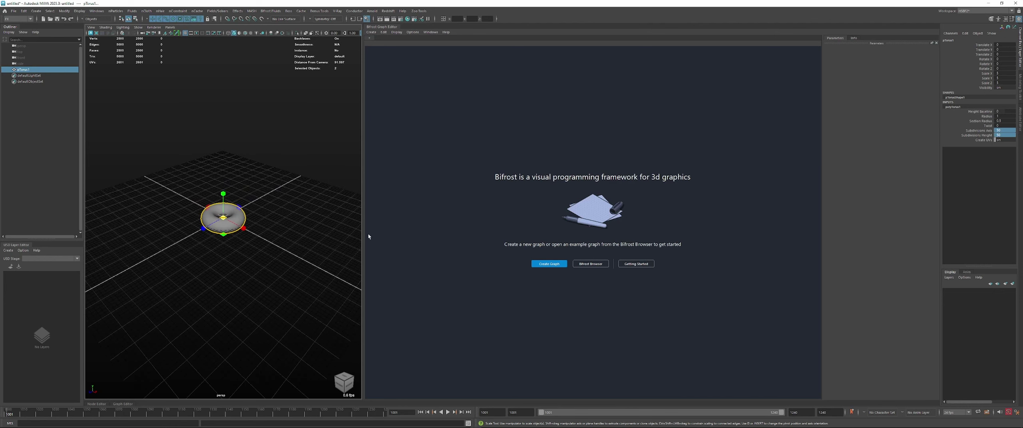
Create a Bifrost graph with the selected torus as its mesh input and check the input node's mesh path
{"action": "left_click", "coordinate": [548, 264]}
{"action": "left_click", "coordinate": [466, 214]}
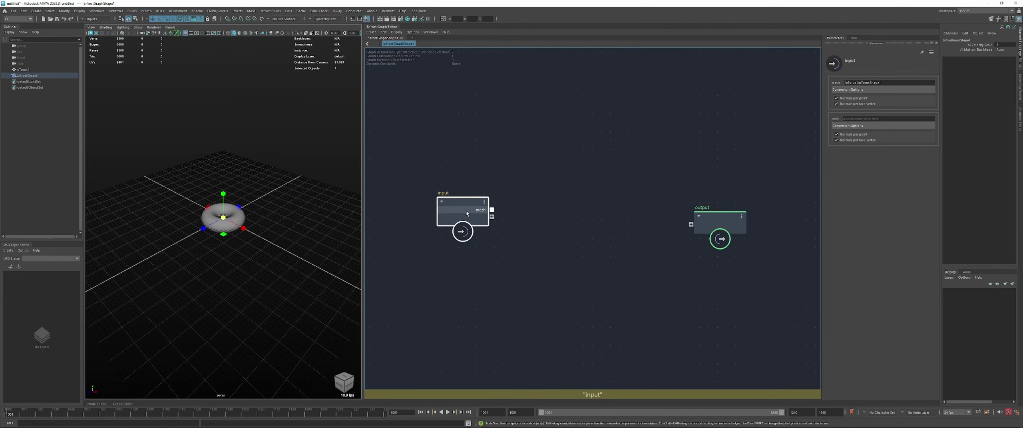
{"action": "left_click_drag", "start_coordinate": [884, 83], "coordinate": [813, 80]}
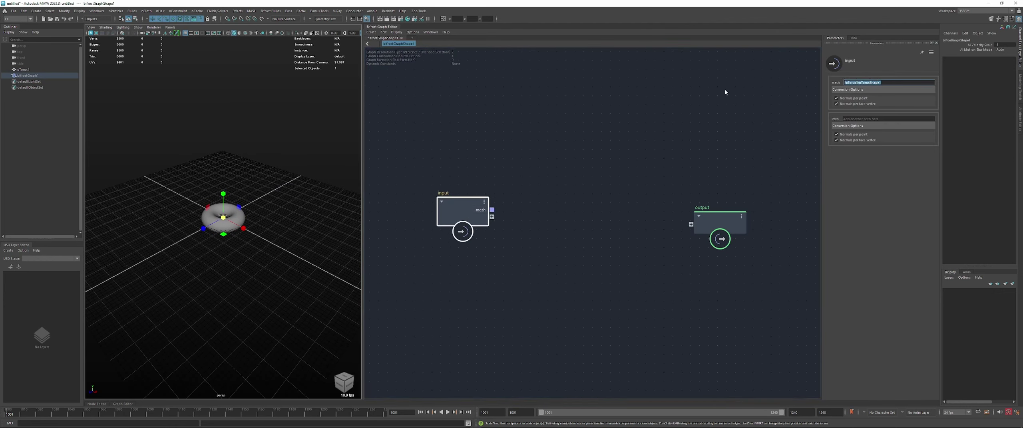
Select the original torus and hide it
{"action": "left_click", "coordinate": [246, 225]}
{"action": "left_click", "coordinate": [226, 227]}
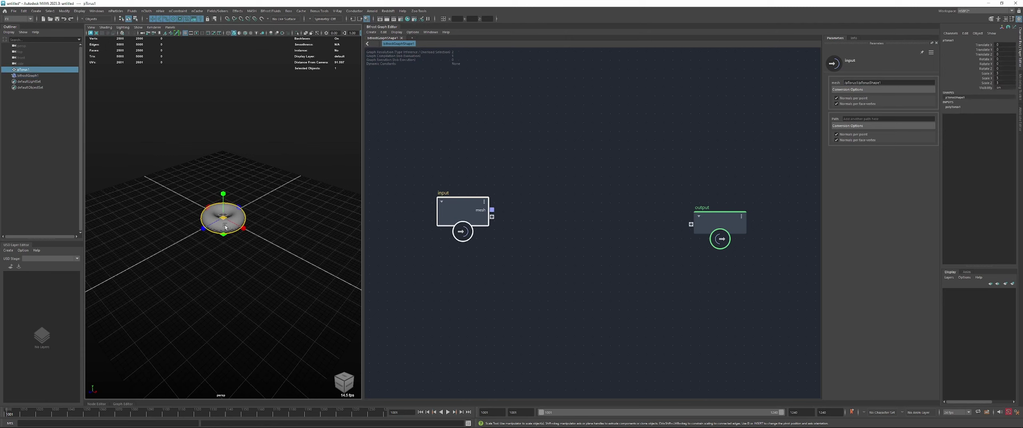
{"action": "key", "text": "ctrl+h"}
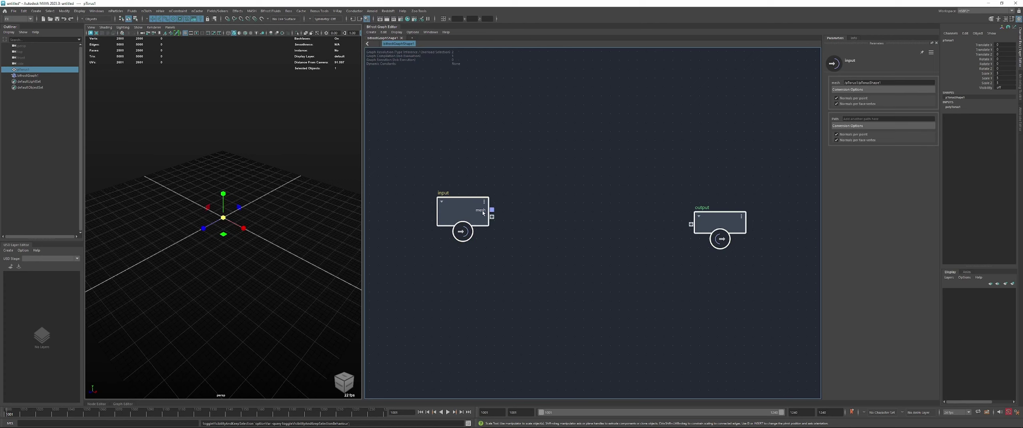
Connect the input node's mesh port to the output node and align the output node with the input
{"action": "left_click_drag", "start_coordinate": [491, 210], "coordinate": [691, 224]}
{"action": "left_click", "coordinate": [605, 262]}
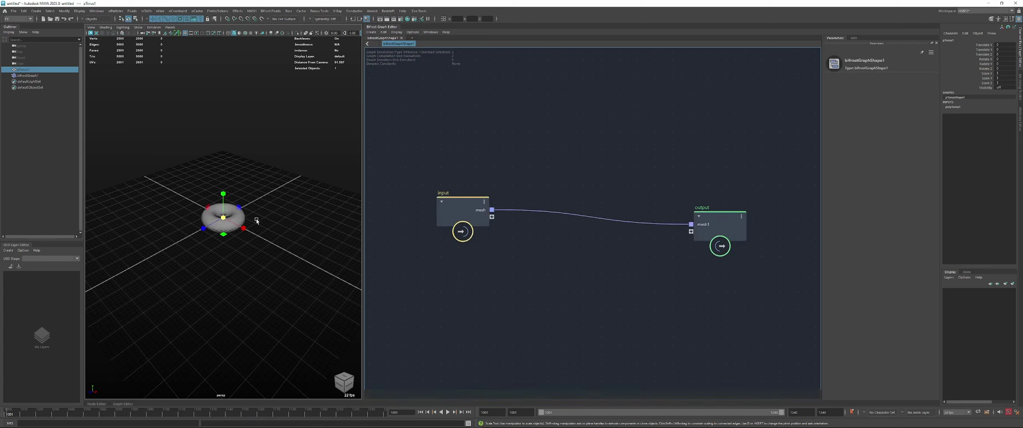
{"action": "left_click_drag", "start_coordinate": [712, 231], "coordinate": [736, 217]}
{"action": "left_click", "coordinate": [604, 241]}
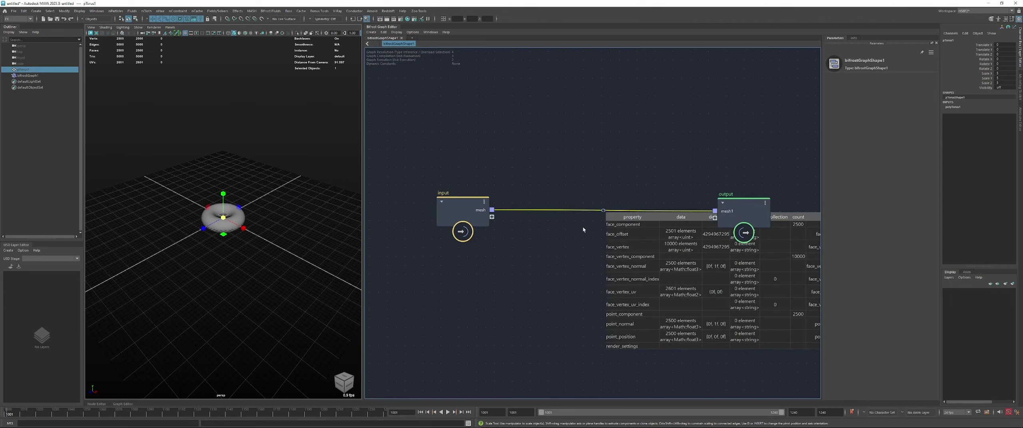
Clear the selection, frame the torus closer and hide the viewport grid
{"action": "left_click", "coordinate": [276, 237]}
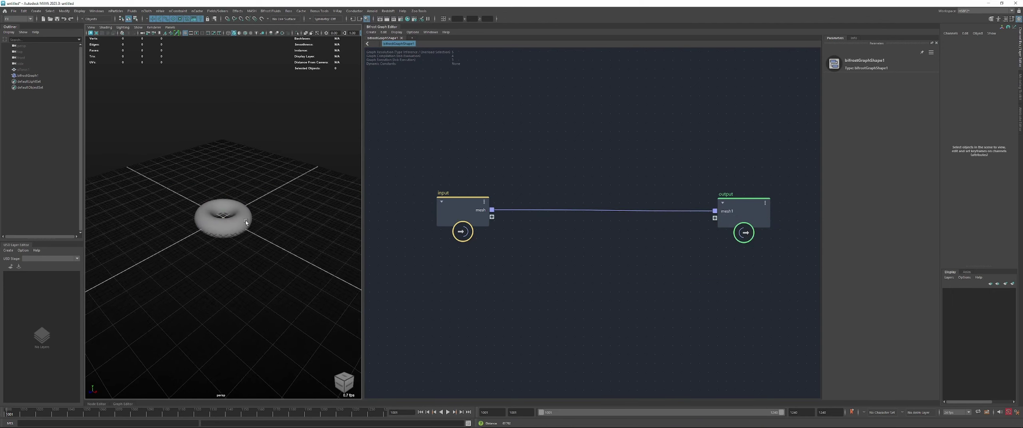
{"action": "scroll", "coordinate": [256, 168], "scroll_direction": "up", "scroll_amount": 5}
{"action": "left_click", "coordinate": [185, 33]}
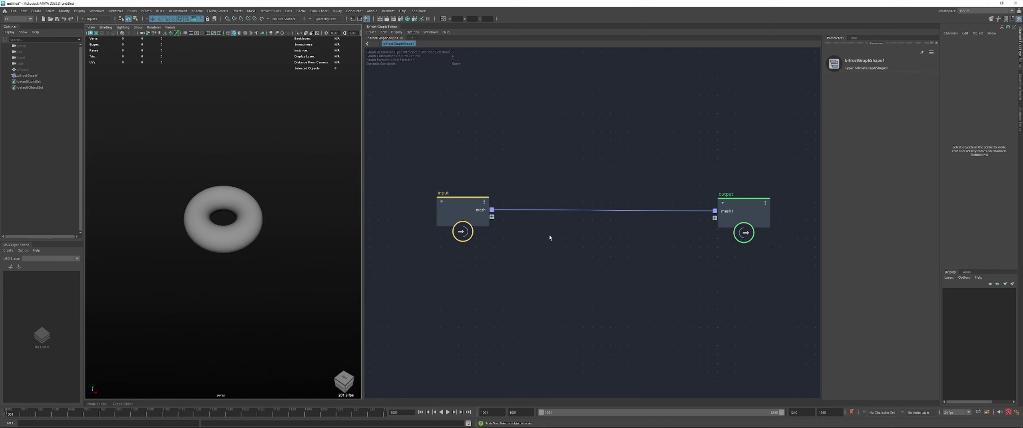
Add a property_noise node and insert it on the connection between the input mesh and the output
{"action": "middle_click_drag", "start_coordinate": [562, 241], "coordinate": [528, 226]}
{"action": "key", "text": "Tab"}
{"action": "type", "text": "prope"}
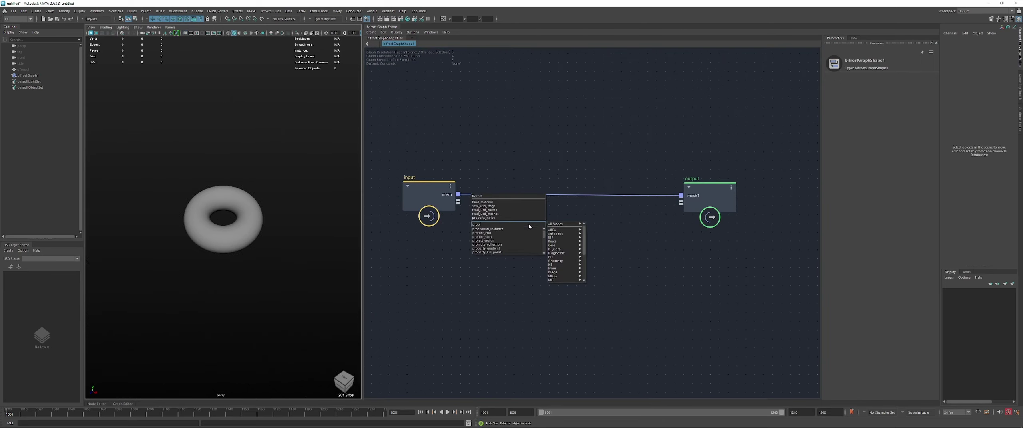
{"action": "key", "text": "Down"}
{"action": "key", "text": "Down"}
{"action": "key", "text": "Down"}
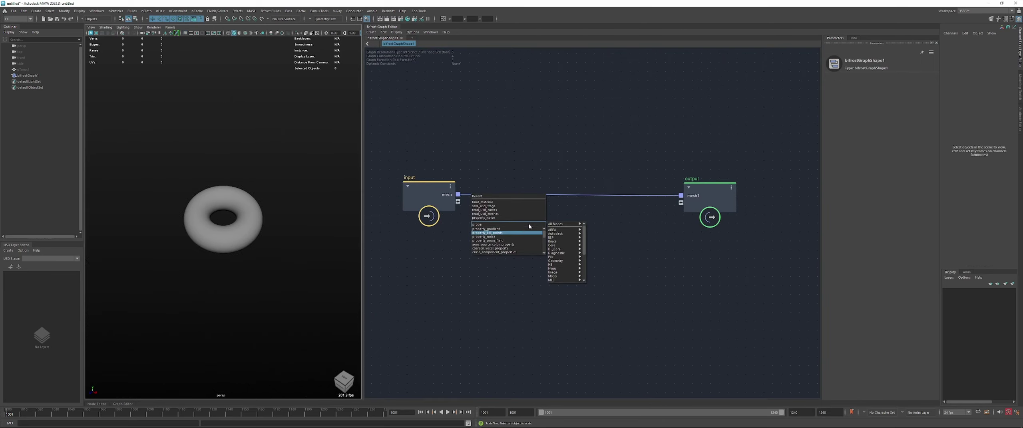
{"action": "key", "text": "Return"}
{"action": "left_click_drag", "start_coordinate": [527, 256], "coordinate": [505, 200]}
{"action": "left_click", "coordinate": [510, 226]}
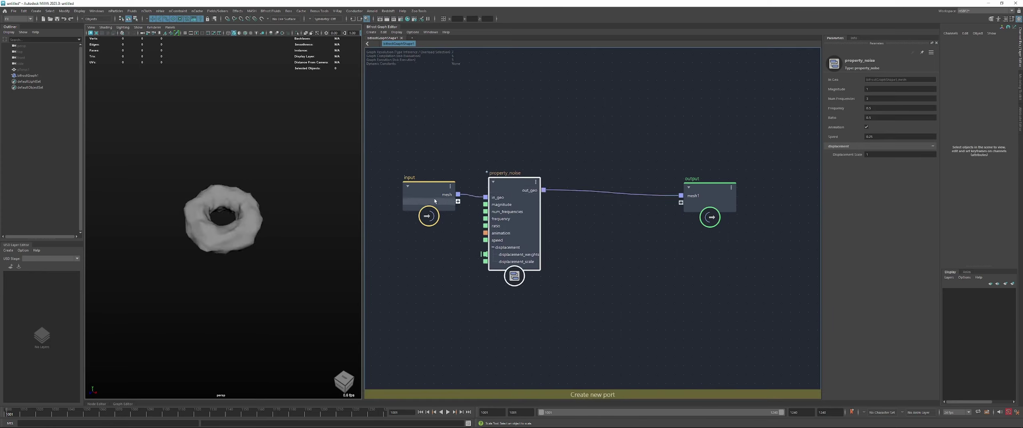
Examine the inside of the property_noise compound, including its time nodes, fractal_turbulence_field and displace_points, and return to the top-level graph
{"action": "double_click", "coordinate": [511, 187]}
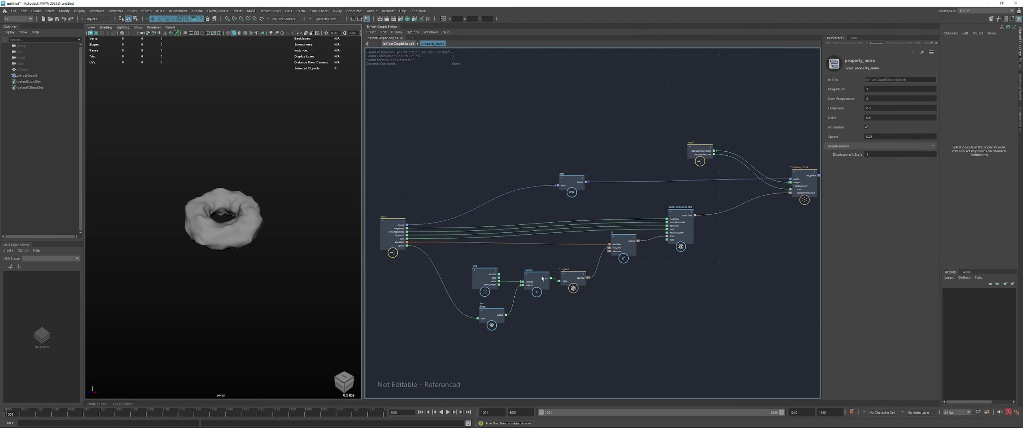
{"action": "left_click_drag", "start_coordinate": [581, 332], "coordinate": [581, 330]}
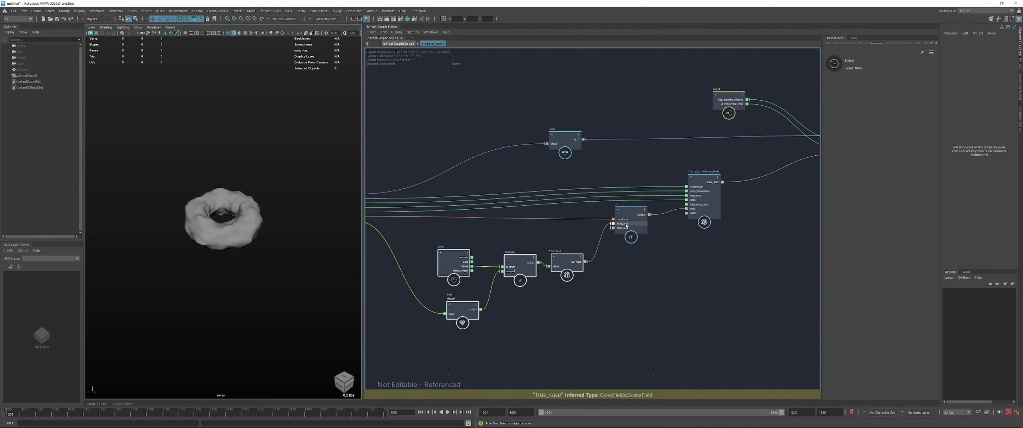
{"action": "left_click_drag", "start_coordinate": [631, 218], "coordinate": [629, 218]}
{"action": "left_click", "coordinate": [609, 208]}
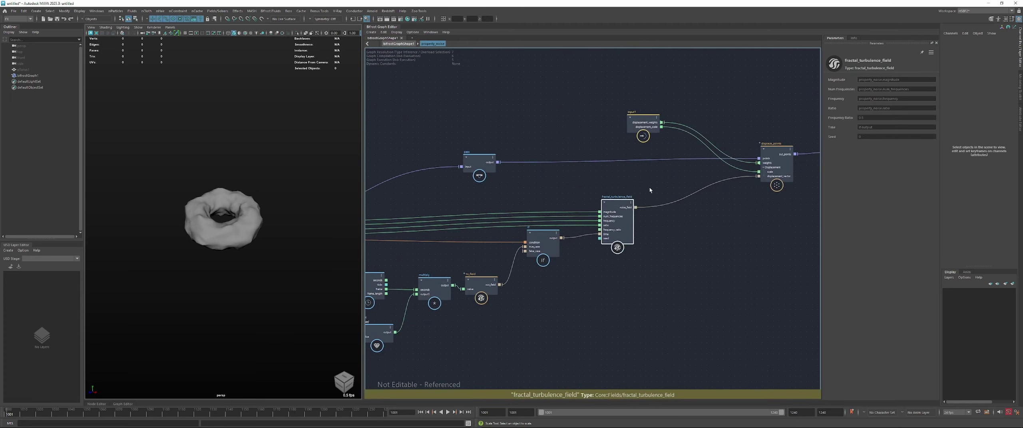
{"action": "middle_click_drag", "start_coordinate": [775, 164], "coordinate": [576, 172]}
{"action": "left_click", "coordinate": [576, 172]}
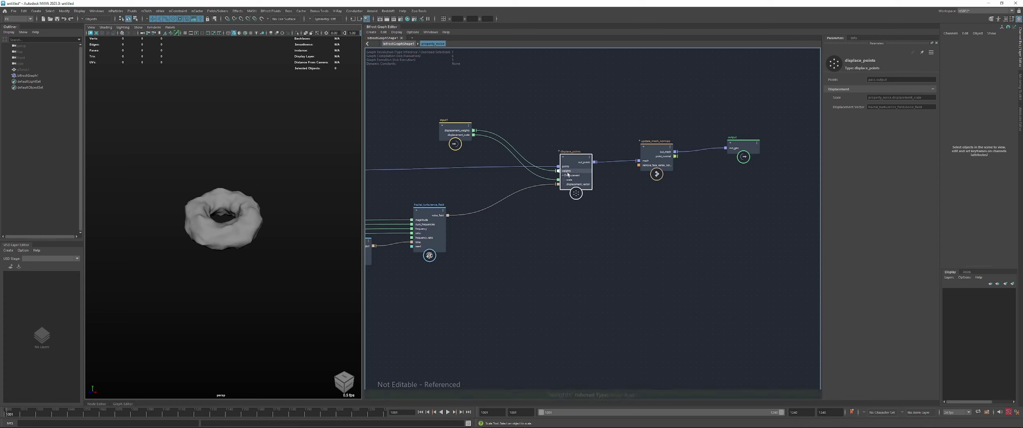
{"action": "left_click_drag", "start_coordinate": [656, 157], "coordinate": [655, 158]}
{"action": "key", "text": "u"}
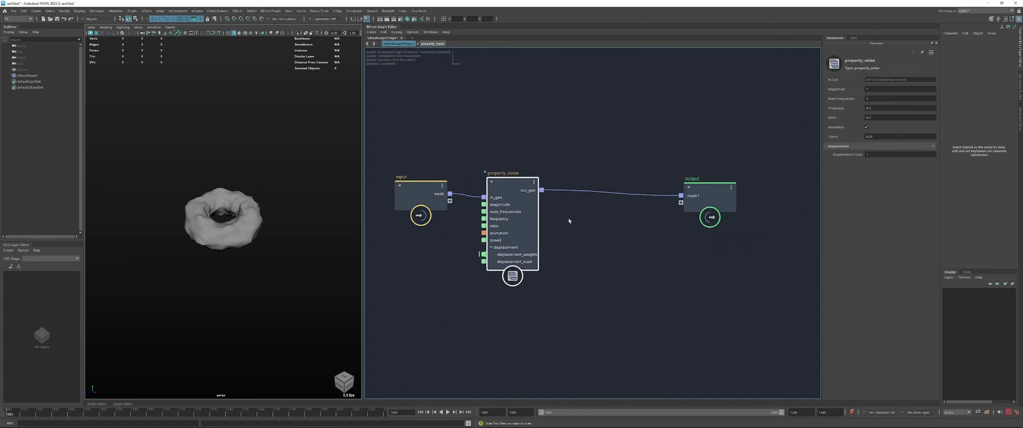
Play the noise animation on the torus, stop it and return to the first frame
{"action": "key", "text": "alt+v"}
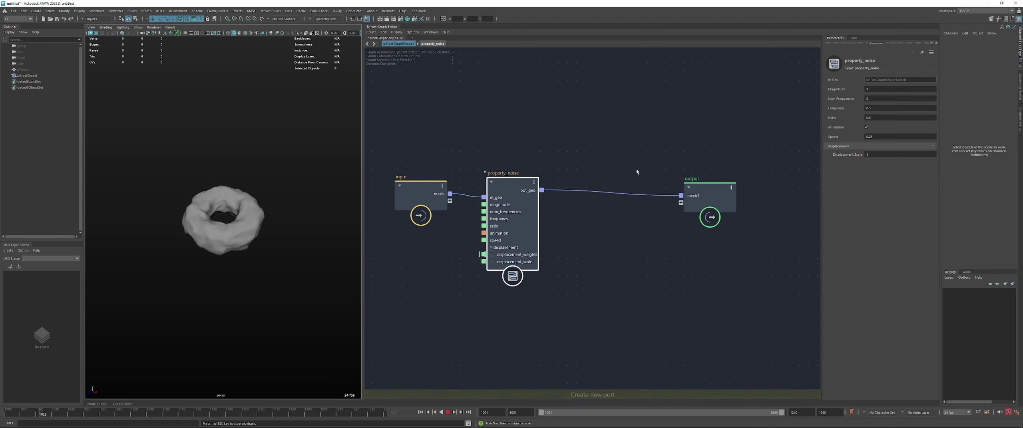
{"action": "key", "text": "alt+v"}
{"action": "left_click", "coordinate": [420, 412]}
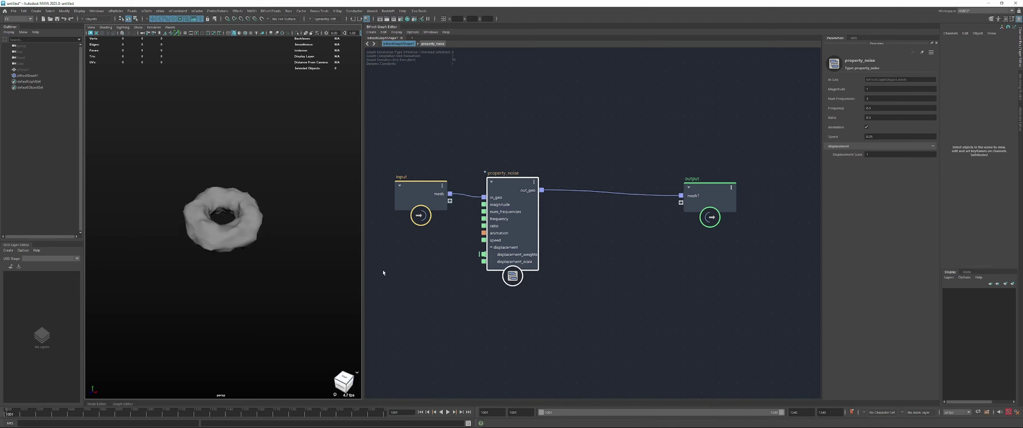
{"action": "left_click", "coordinate": [403, 240]}
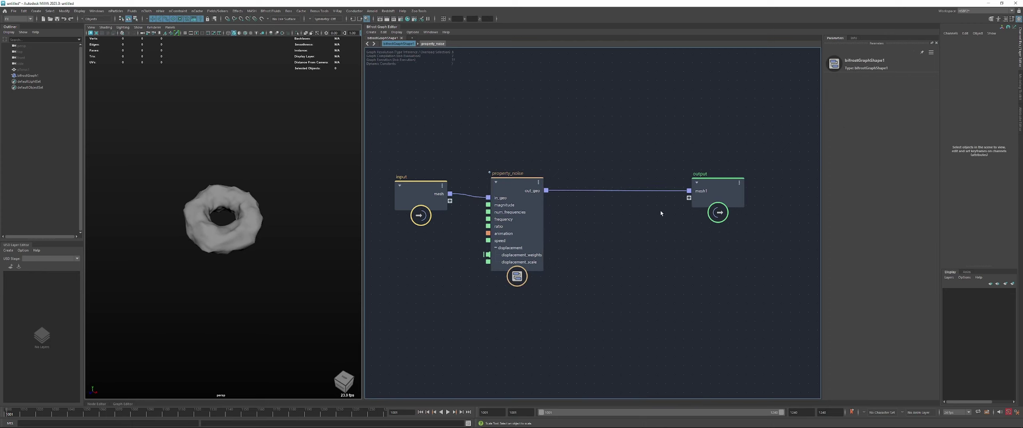
Collapse the displacement group on property_noise and move the output node farther from it
{"action": "right_click", "coordinate": [701, 192]}
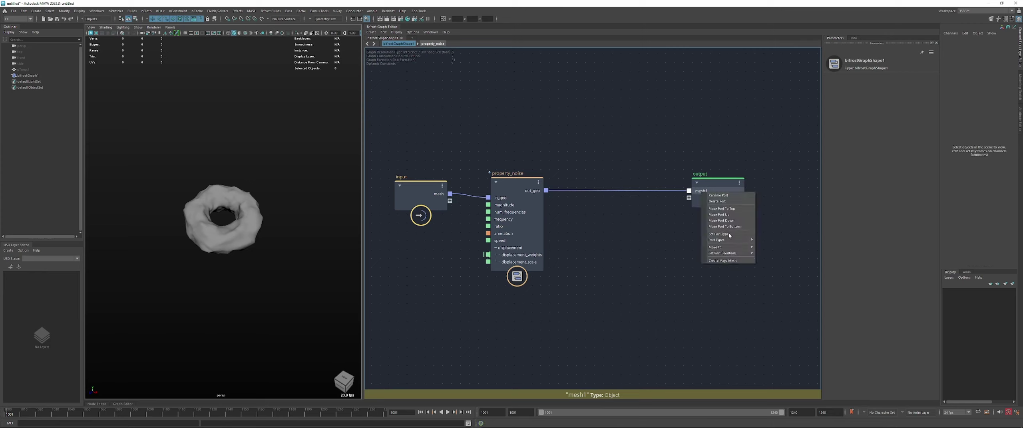
{"action": "left_click", "coordinate": [721, 261]}
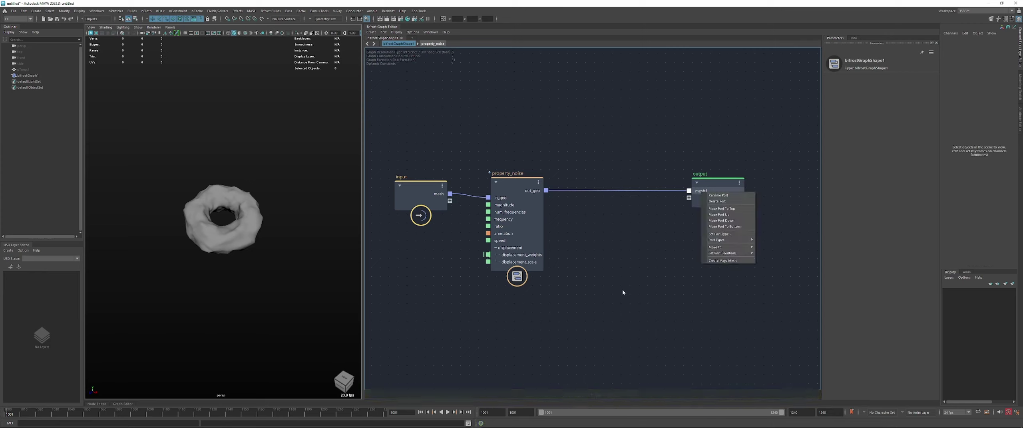
{"action": "left_click", "coordinate": [496, 248]}
{"action": "left_click_drag", "start_coordinate": [516, 238], "coordinate": [517, 236]}
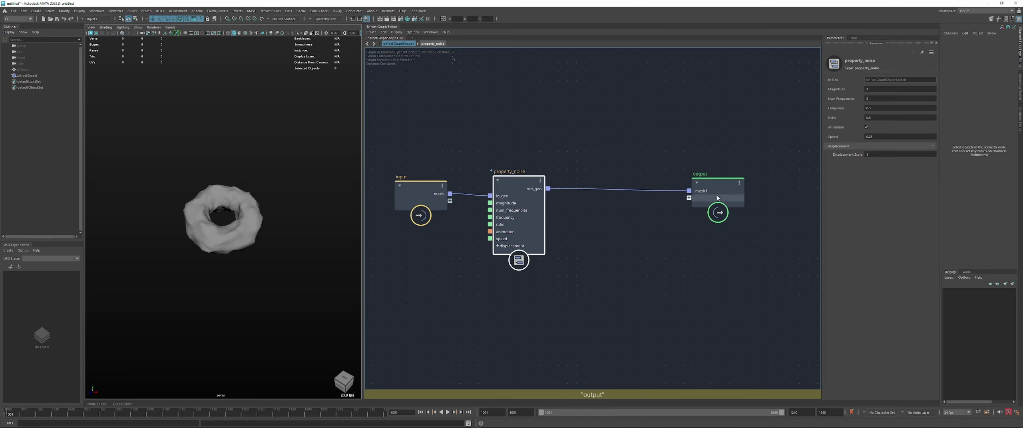
{"action": "left_click_drag", "start_coordinate": [708, 202], "coordinate": [726, 199]}
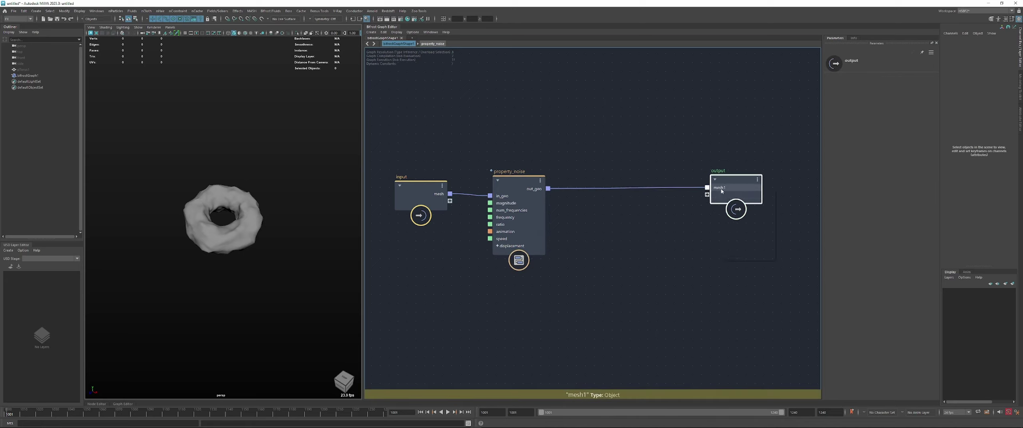
{"action": "right_click", "coordinate": [721, 191]}
{"action": "left_click", "coordinate": [635, 253]}
{"action": "left_click", "coordinate": [635, 254]}
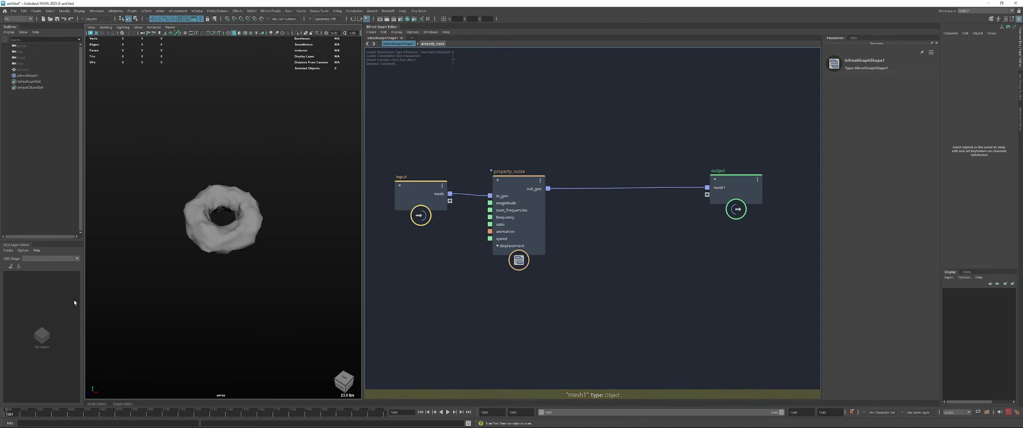
Select bifrostGraph1 and show its connections in the Node Editor
{"action": "left_click", "coordinate": [28, 76]}
{"action": "left_click", "coordinate": [97, 403]}
{"action": "left_click", "coordinate": [116, 254]}
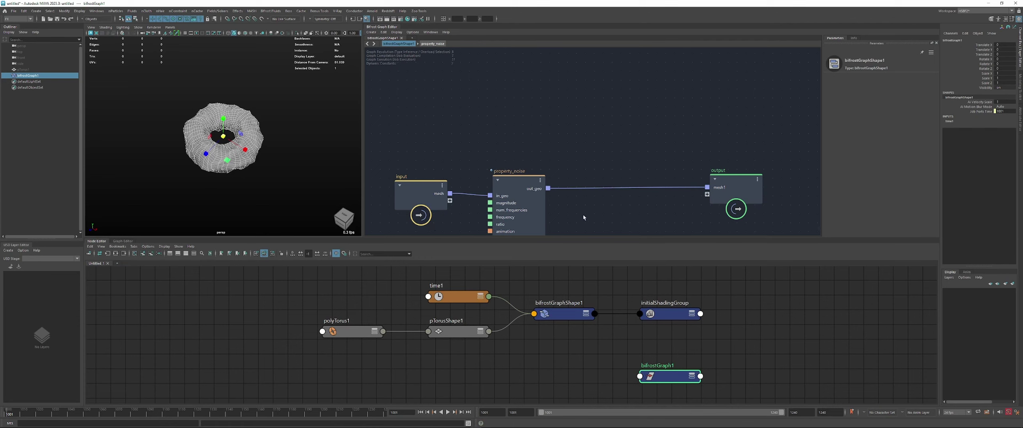
Create a Maya mesh from the Bifrost output node's mesh1 port and bring its new nodes into view
{"action": "middle_click_drag", "start_coordinate": [583, 218], "coordinate": [550, 176]}
{"action": "right_click", "coordinate": [698, 148]}
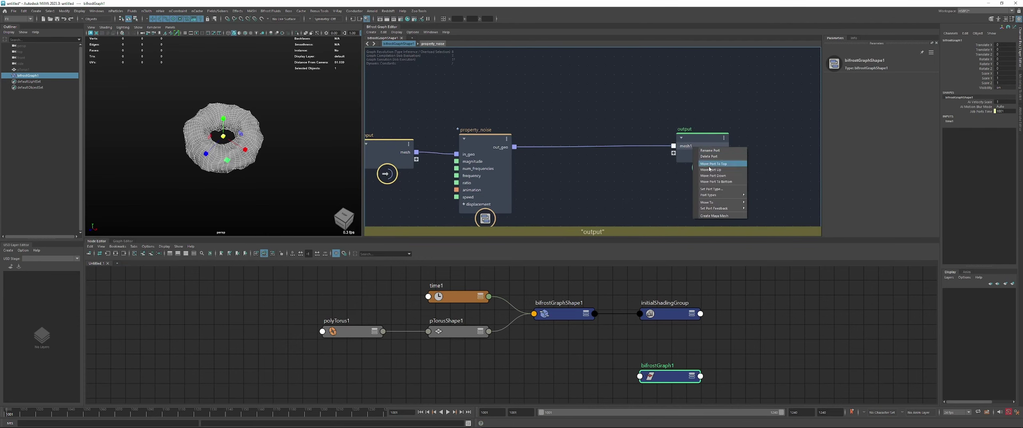
{"action": "left_click", "coordinate": [710, 216]}
{"action": "left_click_drag", "start_coordinate": [703, 310], "coordinate": [527, 286]}
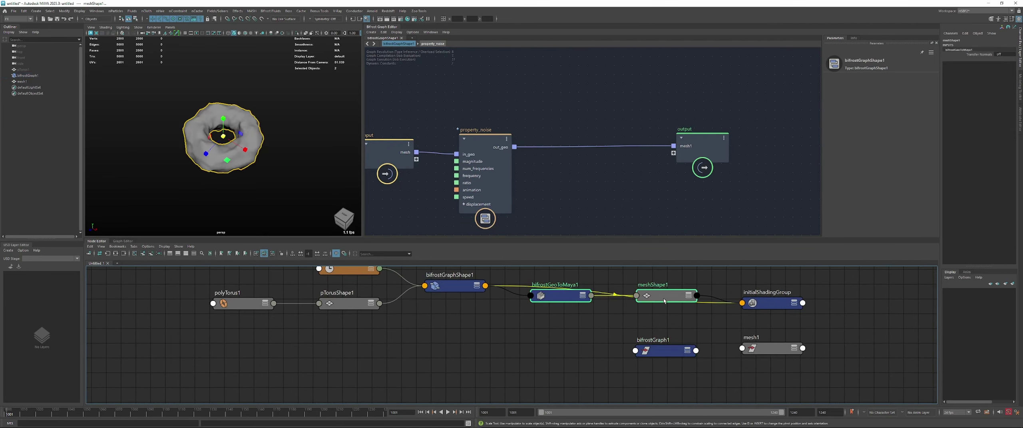
Spread out the mesh, graph and shading group nodes and show the connected attributes of bifrostGeoToMaya1 and meshShape1
{"action": "left_click_drag", "start_coordinate": [680, 296], "coordinate": [667, 324]}
{"action": "left_click_drag", "start_coordinate": [671, 354], "coordinate": [814, 358]}
{"action": "left_click", "coordinate": [772, 348], "text": "shift"}
{"action": "left_click_drag", "start_coordinate": [528, 354], "coordinate": [627, 329]}
{"action": "key", "text": "2"}
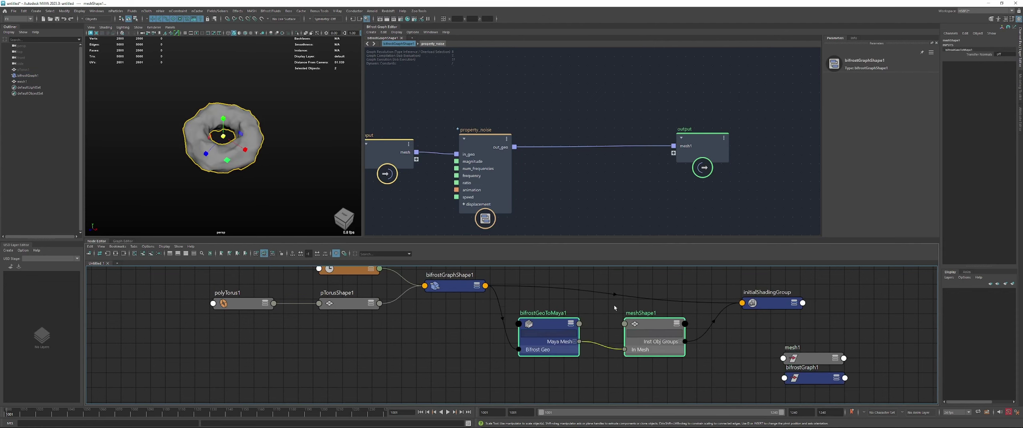
{"action": "left_click", "coordinate": [557, 327]}
{"action": "left_click_drag", "start_coordinate": [765, 303], "coordinate": [782, 291]}
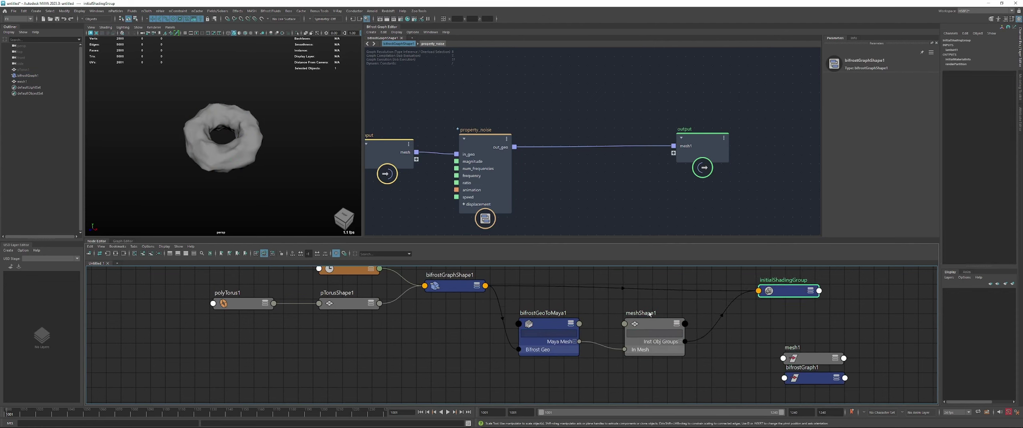
{"action": "left_click", "coordinate": [578, 311]}
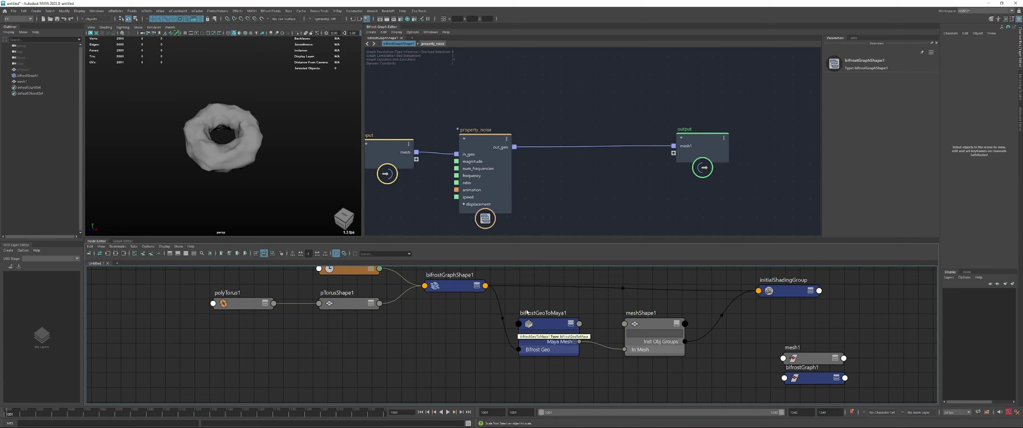
{"action": "right_click", "coordinate": [686, 148]}
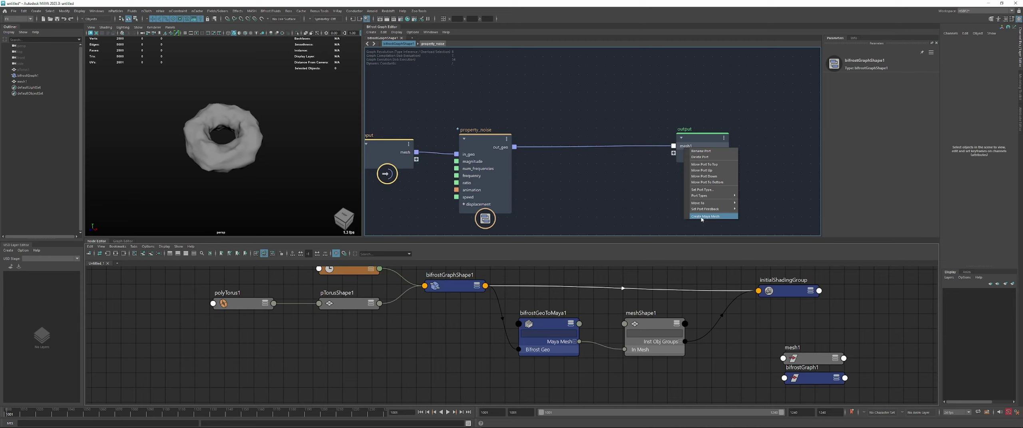
{"action": "left_click", "coordinate": [627, 207]}
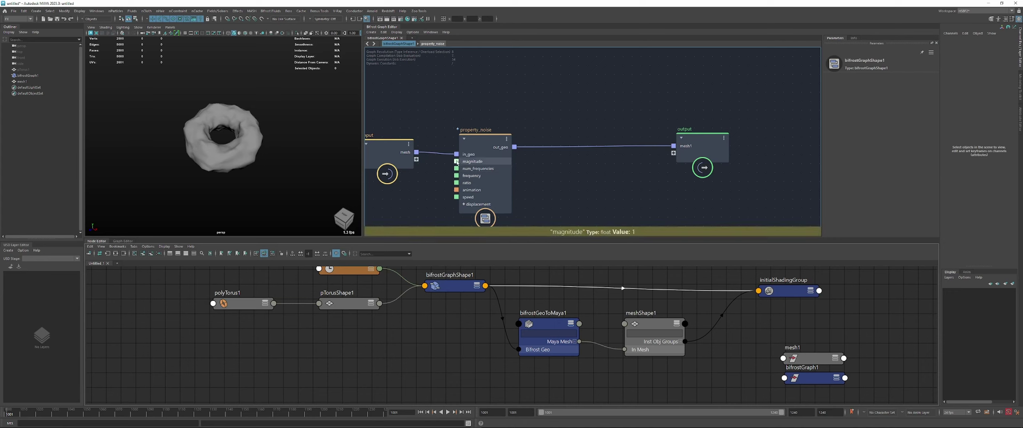
{"action": "left_click_drag", "start_coordinate": [498, 170], "coordinate": [500, 168]}
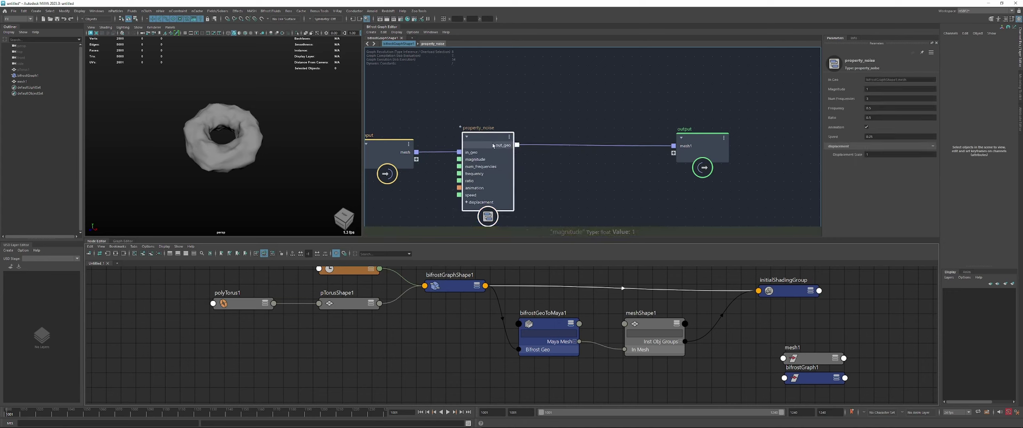
{"action": "right_click", "coordinate": [689, 146]}
{"action": "left_click", "coordinate": [704, 216]}
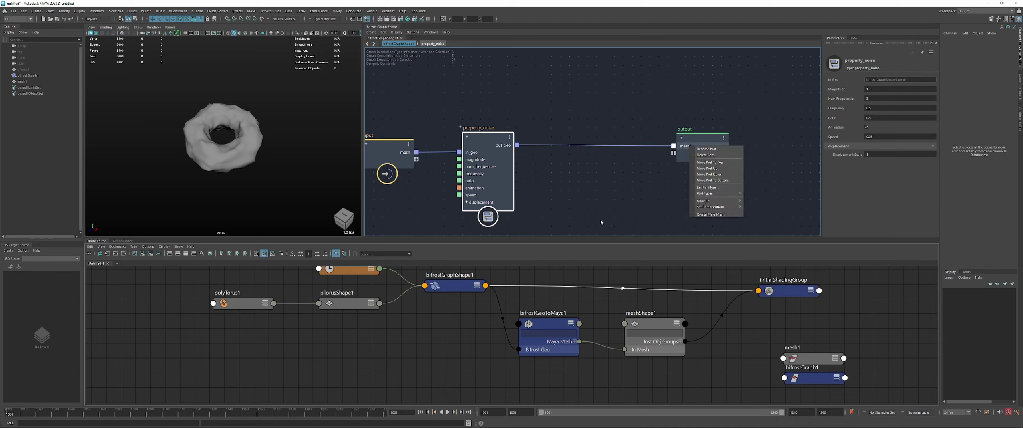
Select the mesh1 object and delete it from the scene
{"action": "left_click", "coordinate": [22, 82]}
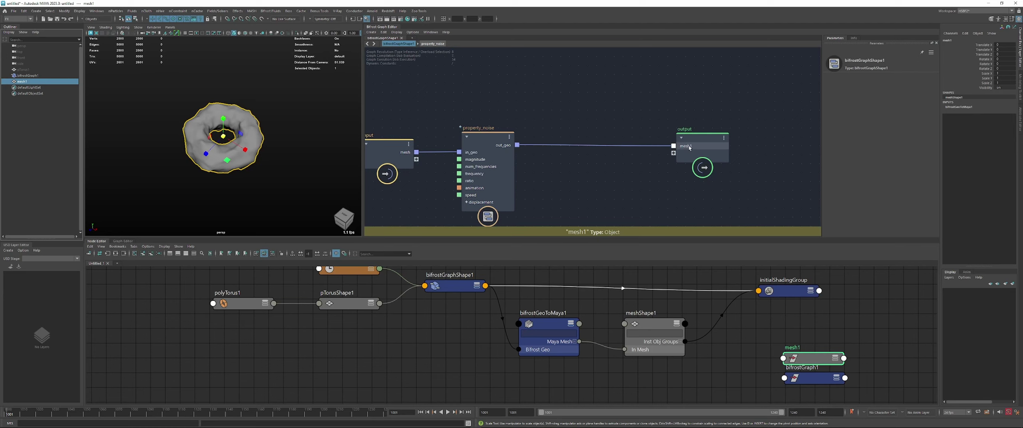
{"action": "scroll", "coordinate": [263, 130], "scroll_direction": "down", "scroll_amount": 2}
{"action": "left_click_drag", "start_coordinate": [263, 130], "coordinate": [308, 138], "text": "alt"}
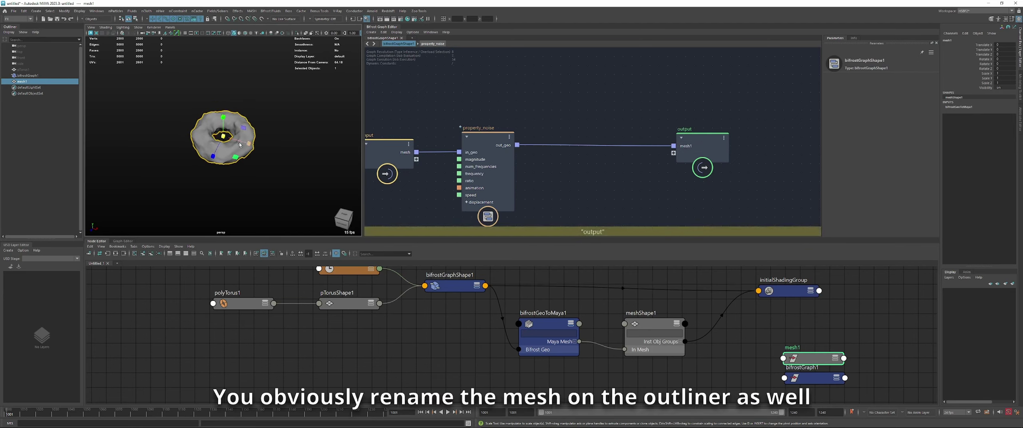
{"action": "key", "text": "w"}
{"action": "key", "text": "Delete"}
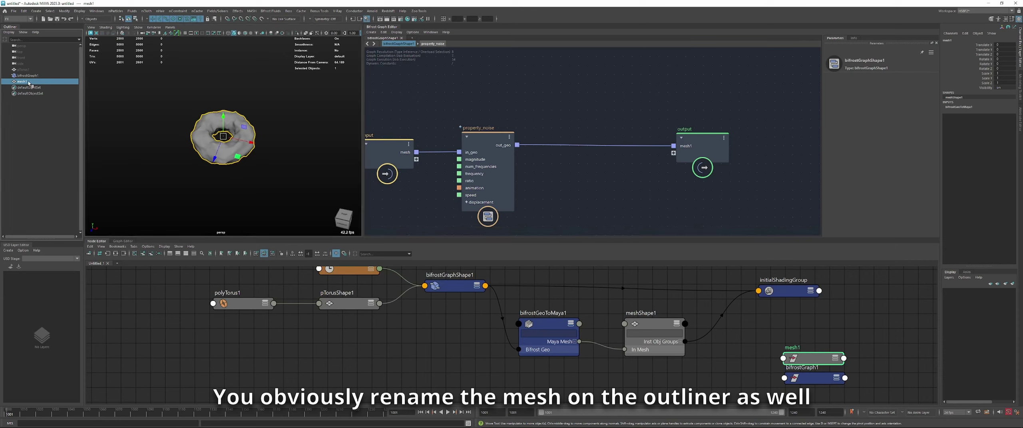
Rename the Bifrost output node's mesh1 port to out_geo
{"action": "right_click", "coordinate": [696, 146]}
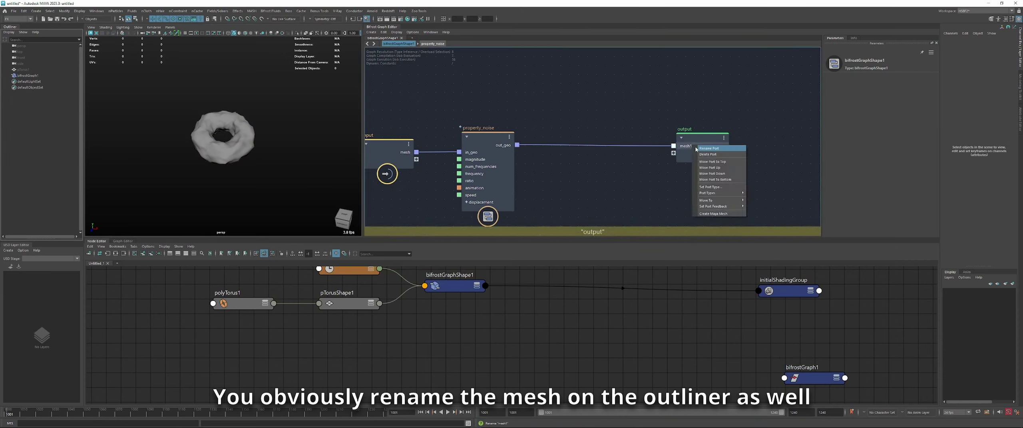
{"action": "left_click", "coordinate": [708, 149]}
{"action": "type", "text": "out_geo"}
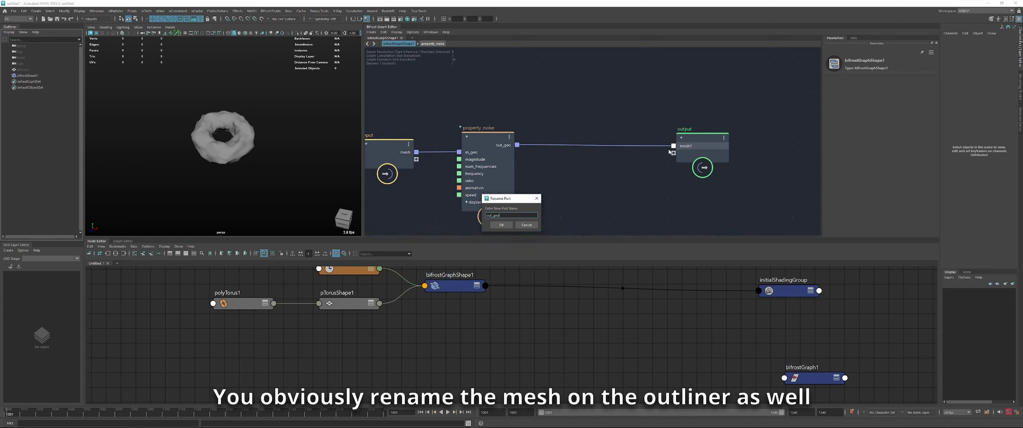
{"action": "key", "text": "Return"}
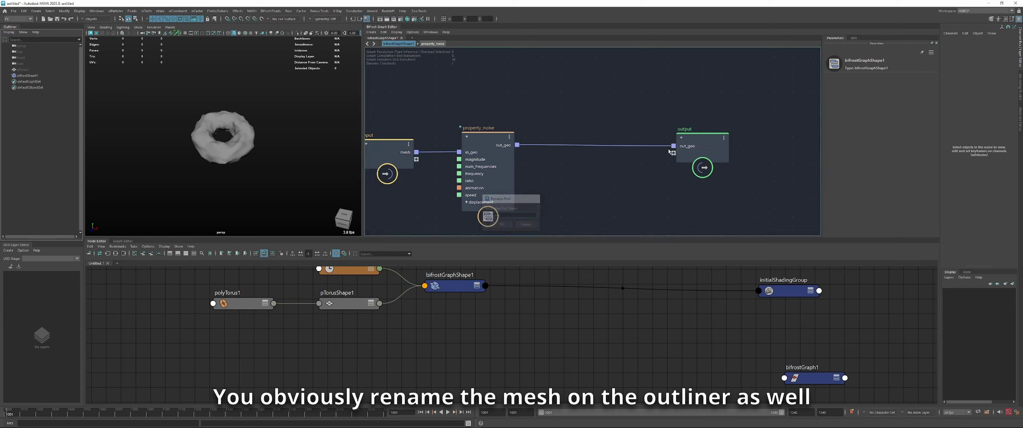
Create a Maya mesh from the out_geo port and move the outGeo mesh beside the original torus
{"action": "right_click", "coordinate": [678, 145]}
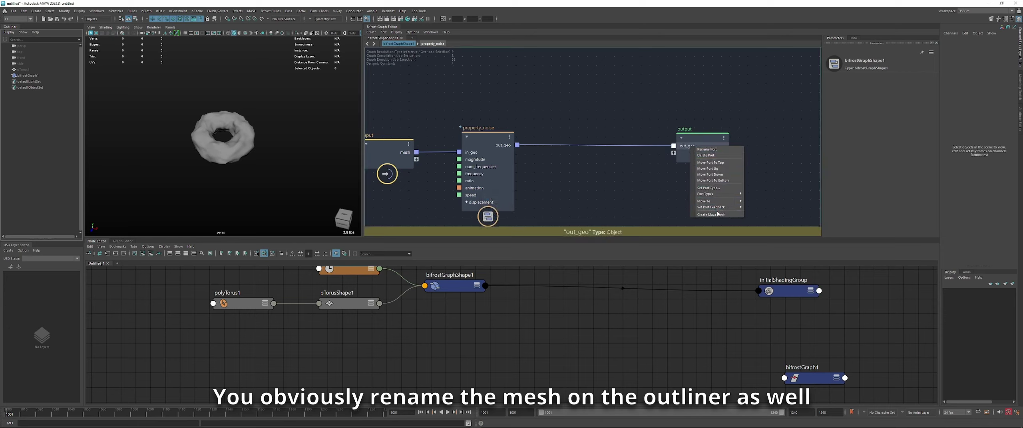
{"action": "left_click", "coordinate": [715, 151]}
{"action": "left_click", "coordinate": [31, 82]}
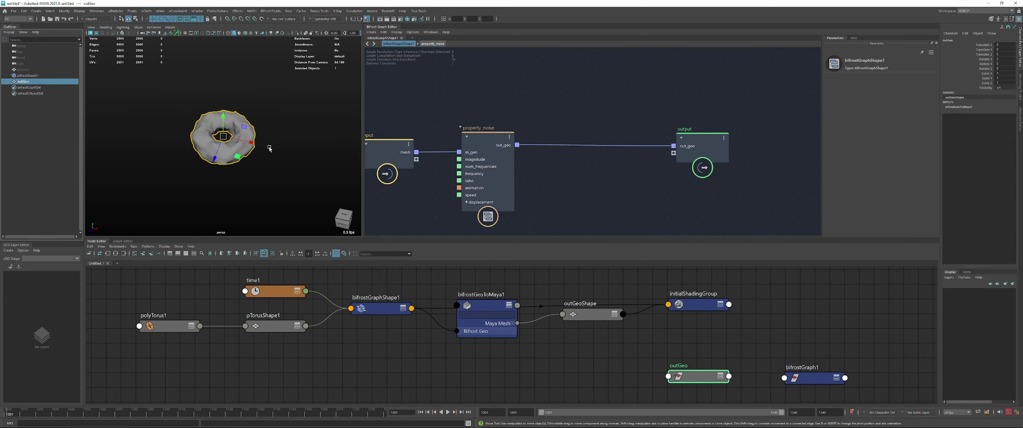
{"action": "left_click_drag", "start_coordinate": [249, 145], "coordinate": [319, 145]}
Clear the selection and play the animation to compare the outGeo mesh with the original torus
{"action": "key", "text": "alt+v"}
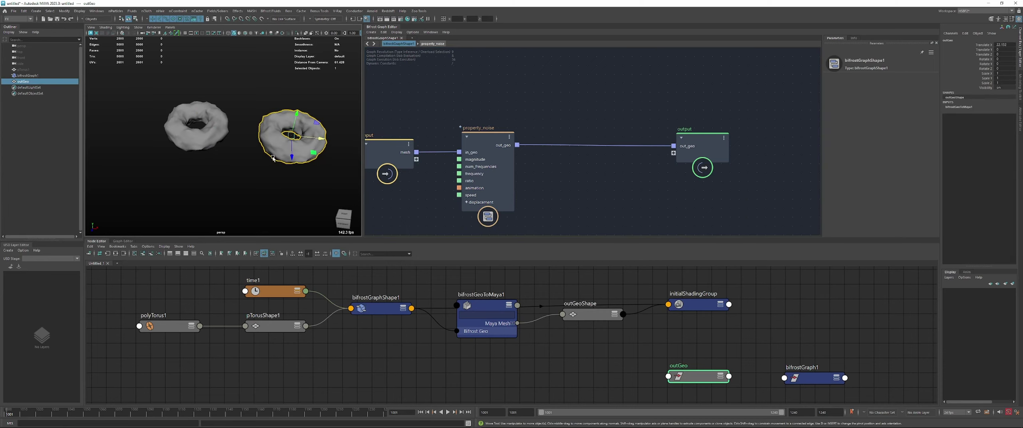
{"action": "key", "text": "Escape"}
{"action": "left_click", "coordinate": [235, 183]}
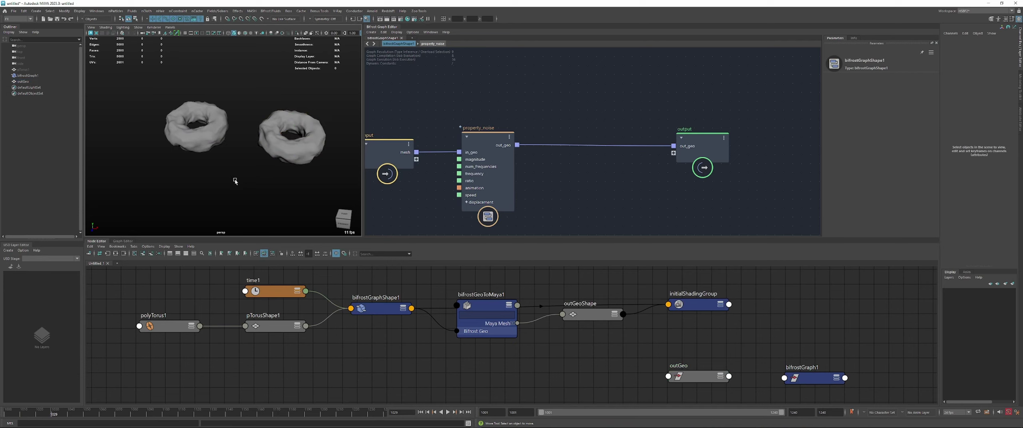
{"action": "key", "text": "alt+v"}
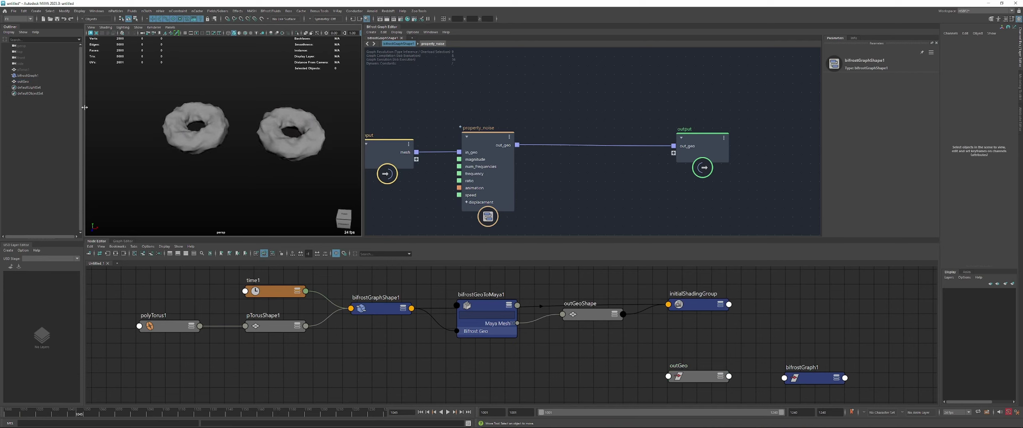
Duplicate the outGeo mesh, move the copy behind it and play the animation to compare all three tori
{"action": "left_click", "coordinate": [31, 82]}
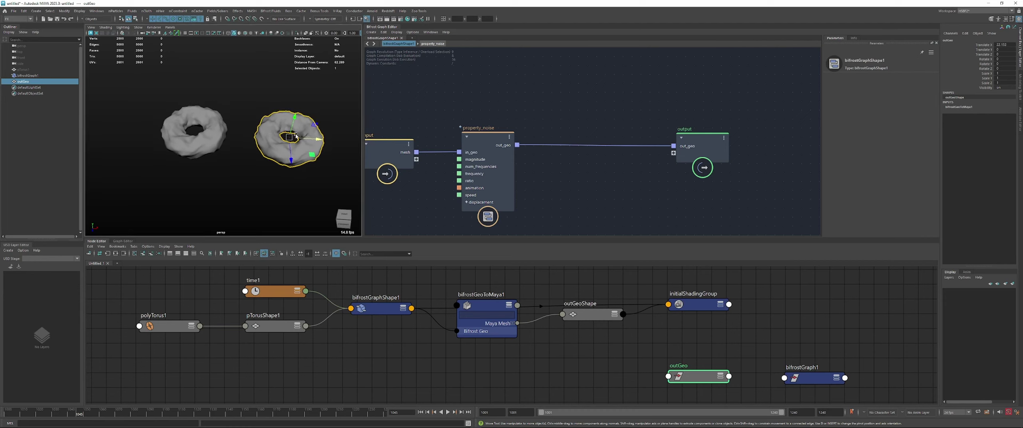
{"action": "key", "text": "ctrl+d"}
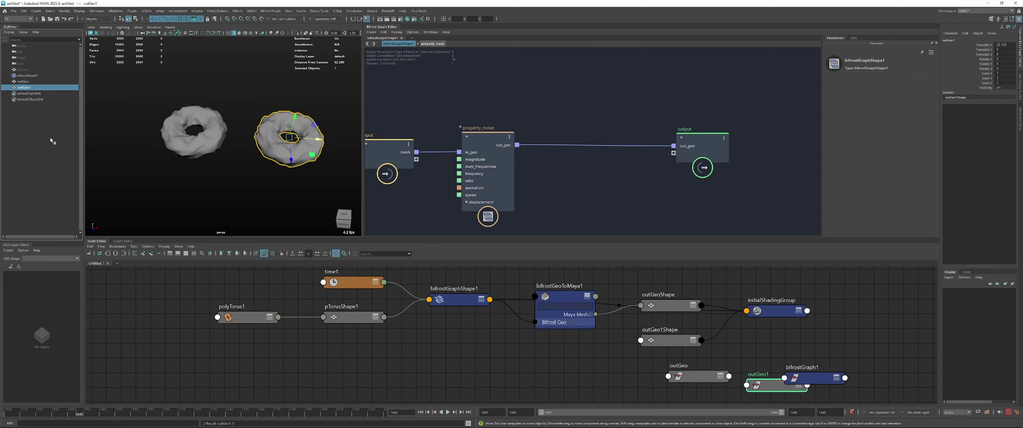
{"action": "left_click_drag", "start_coordinate": [287, 162], "coordinate": [237, 131]}
{"action": "left_click", "coordinate": [237, 132]}
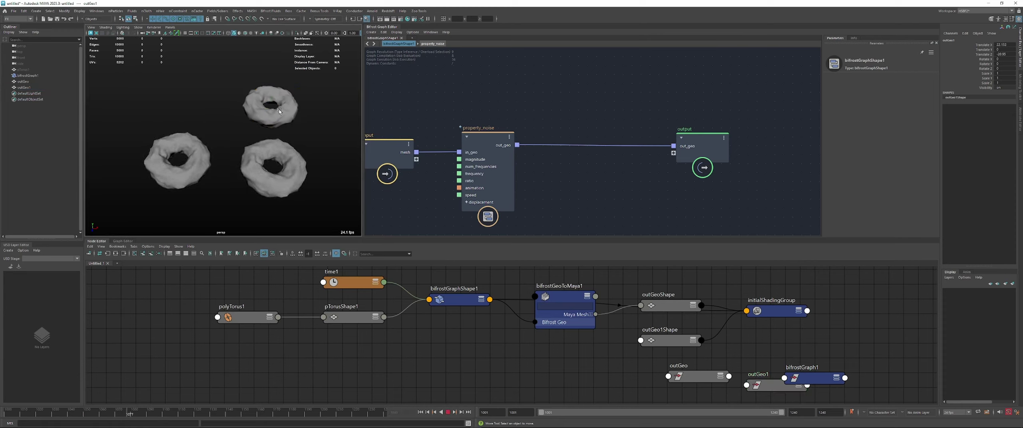
{"action": "key", "text": "alt+v"}
Delete the duplicated torus, select outGeo and return the timeline to its first frame
{"action": "left_click", "coordinate": [257, 107]}
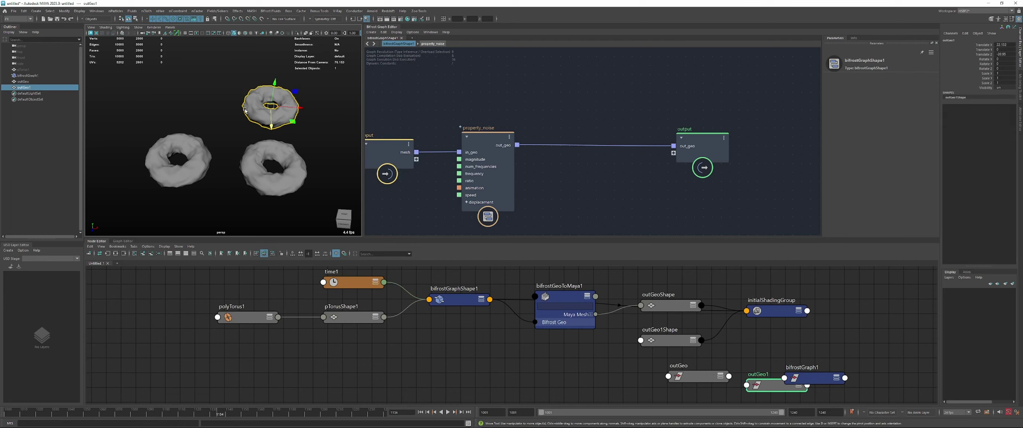
{"action": "key", "text": "Delete"}
{"action": "left_click", "coordinate": [23, 81]}
{"action": "key", "text": "alt+v"}
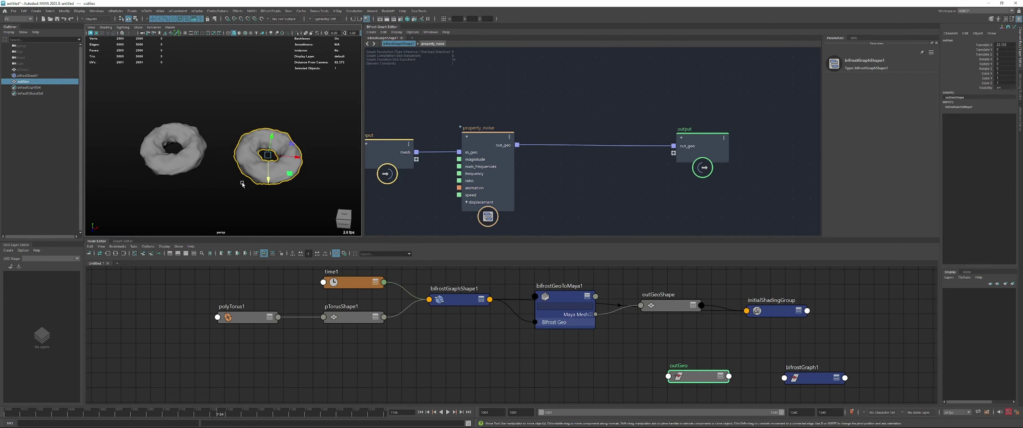
{"action": "key", "text": "alt+v"}
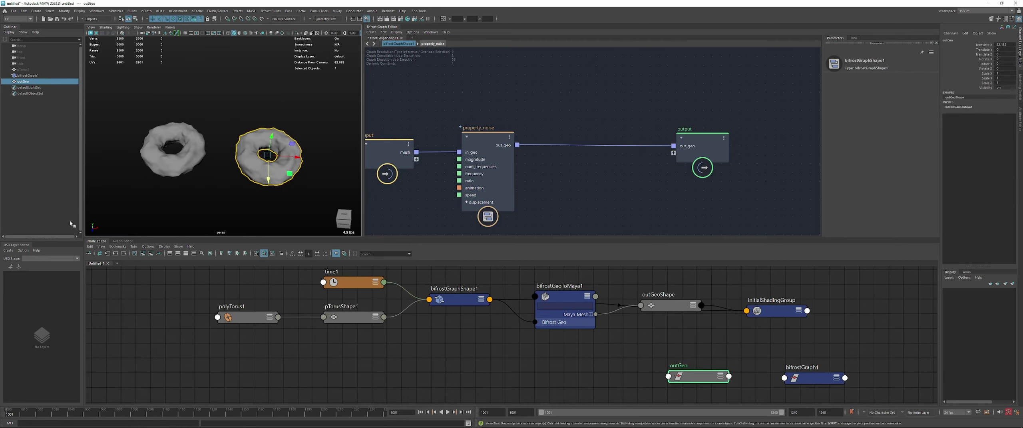
Collapse the Node Editor to enlarge the viewport and Bifrost graph, and clear the object selection
{"action": "left_click", "coordinate": [97, 241]}
{"action": "left_click", "coordinate": [314, 237]}
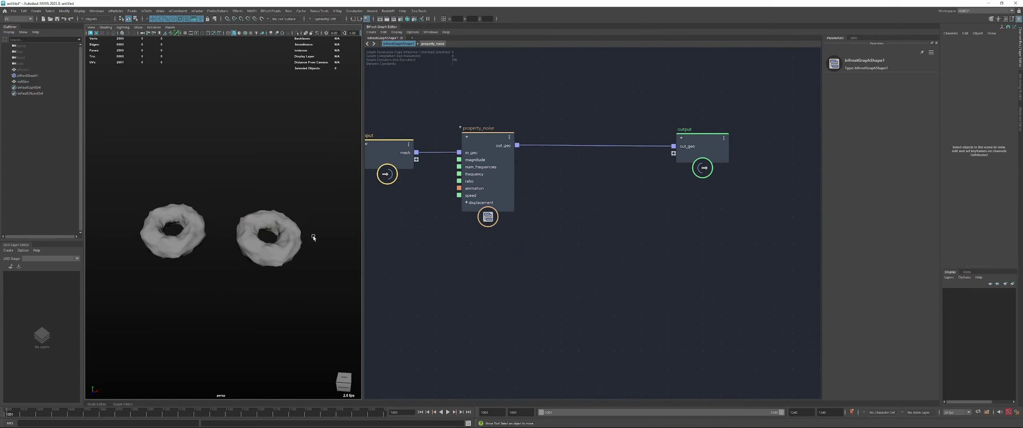
{"action": "left_click_drag", "start_coordinate": [269, 273], "coordinate": [262, 232], "text": "alt"}
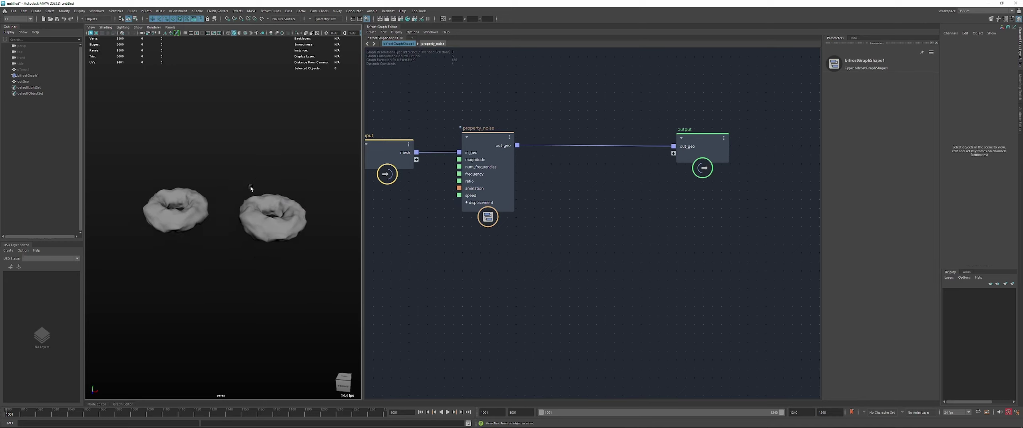
{"action": "left_click_drag", "start_coordinate": [262, 206], "coordinate": [279, 226], "text": "alt"}
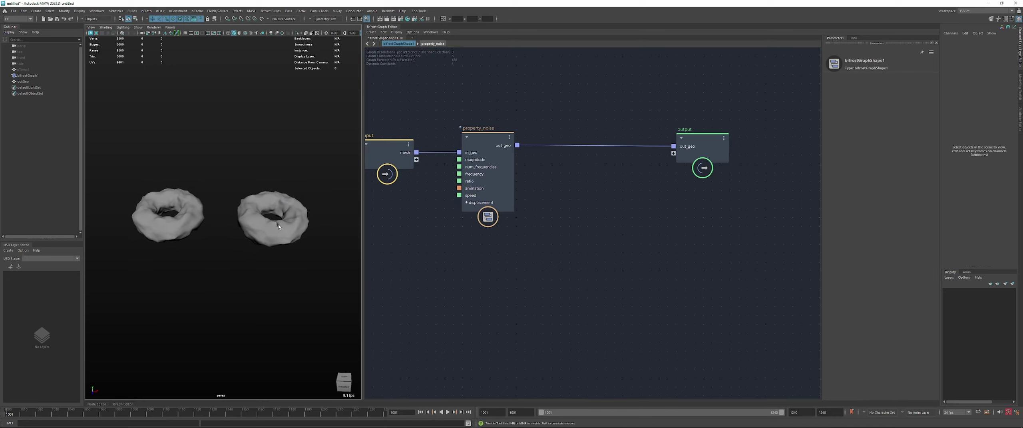
{"action": "left_click", "coordinate": [388, 11]}
{"action": "left_click", "coordinate": [337, 10]}
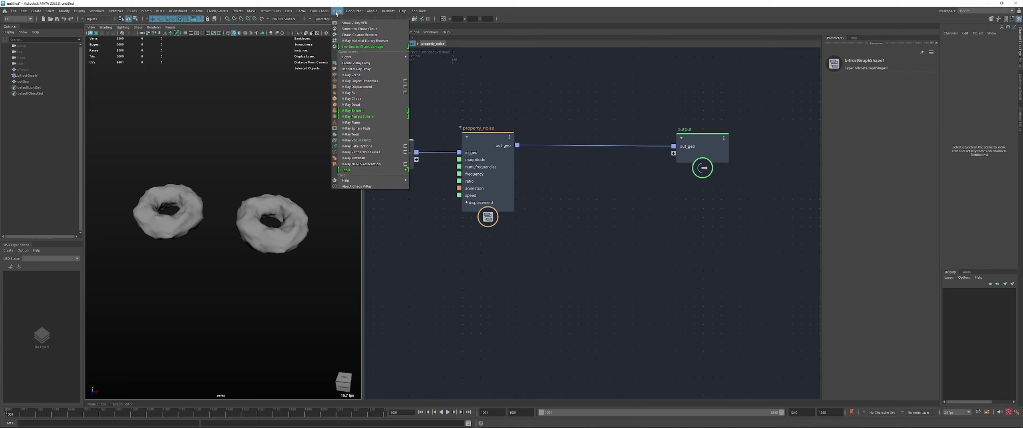
{"action": "left_click", "coordinate": [389, 5]}
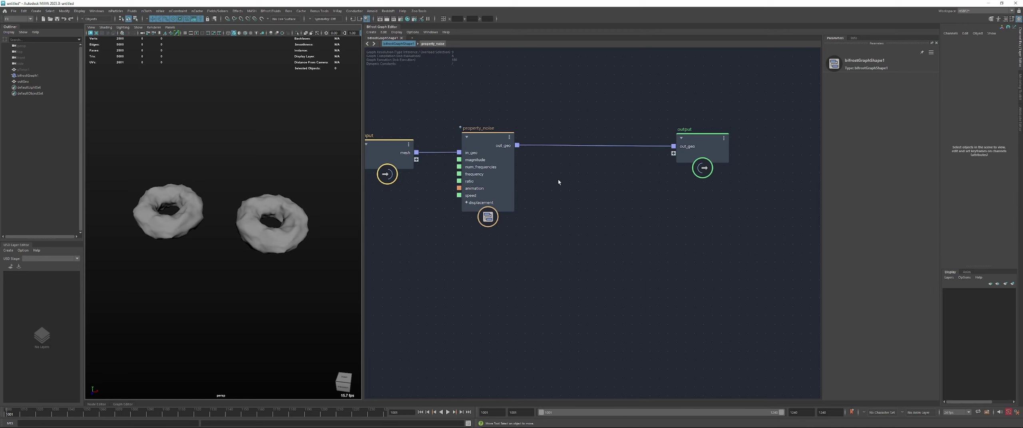
Add a set_geo_property node and insert it into the connection between property_noise and the output node
{"action": "middle_click_drag", "start_coordinate": [569, 185], "coordinate": [519, 178]}
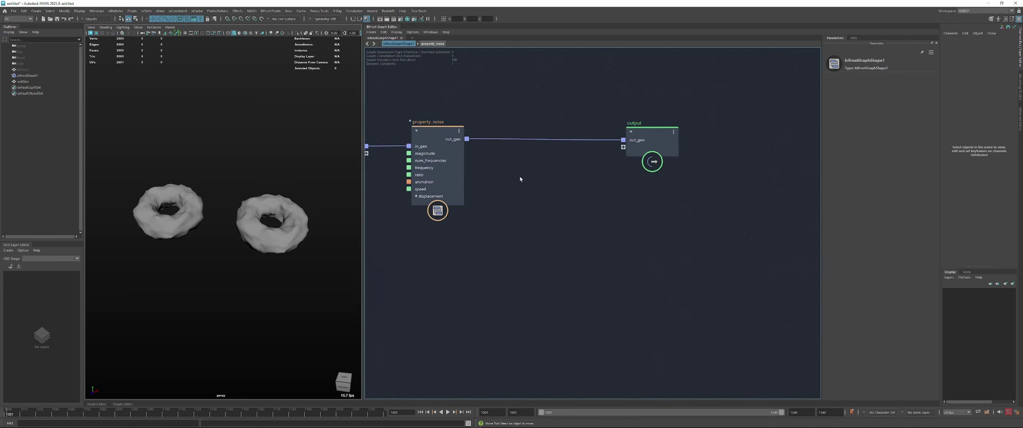
{"action": "key", "text": "Tab"}
{"action": "type", "text": "set_geo"}
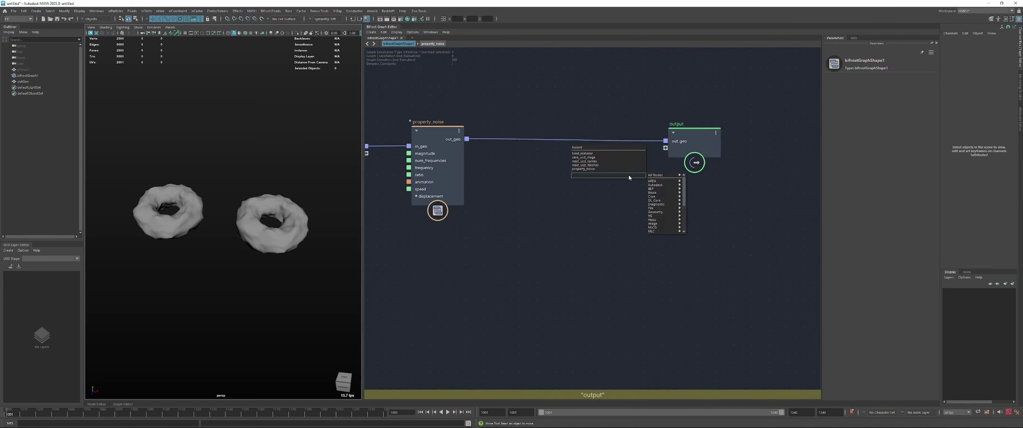
{"action": "key", "text": "Return"}
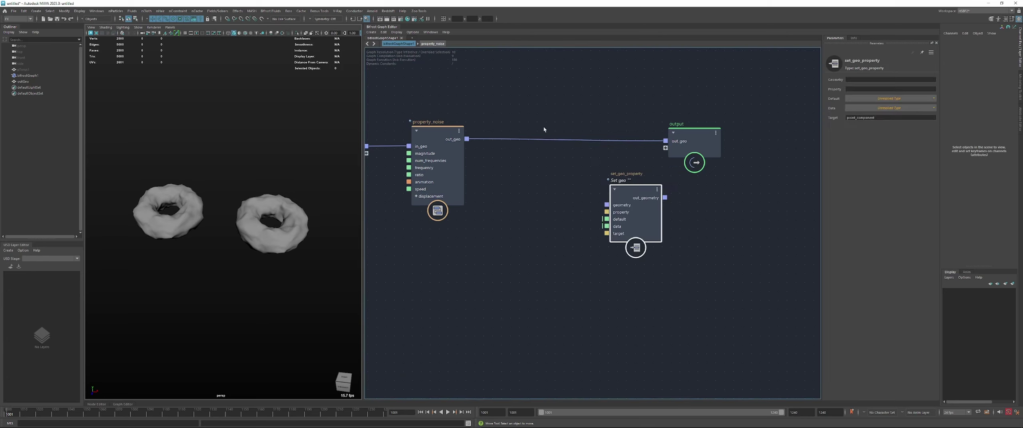
{"action": "left_click_drag", "start_coordinate": [630, 208], "coordinate": [603, 166]}
{"action": "left_click", "coordinate": [603, 165]}
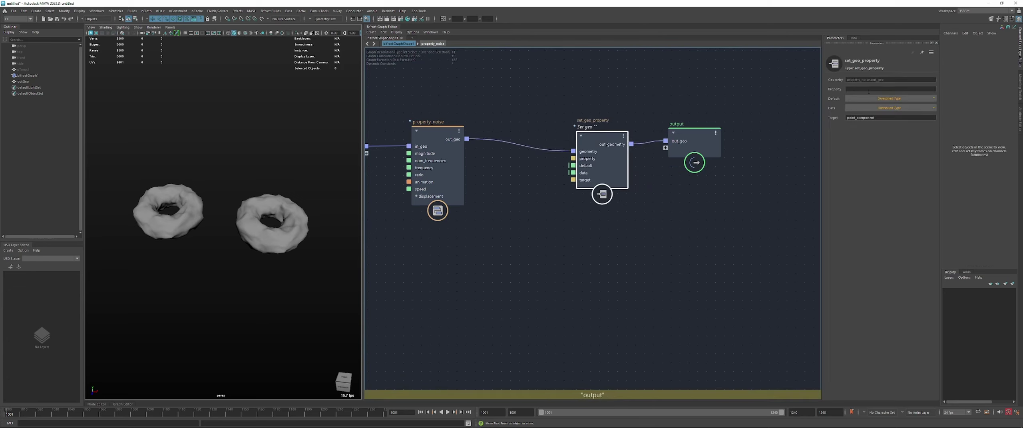
Set the set_geo_property node's property to point_color and move it and the output node farther from property_noise
{"action": "left_click", "coordinate": [854, 89]}
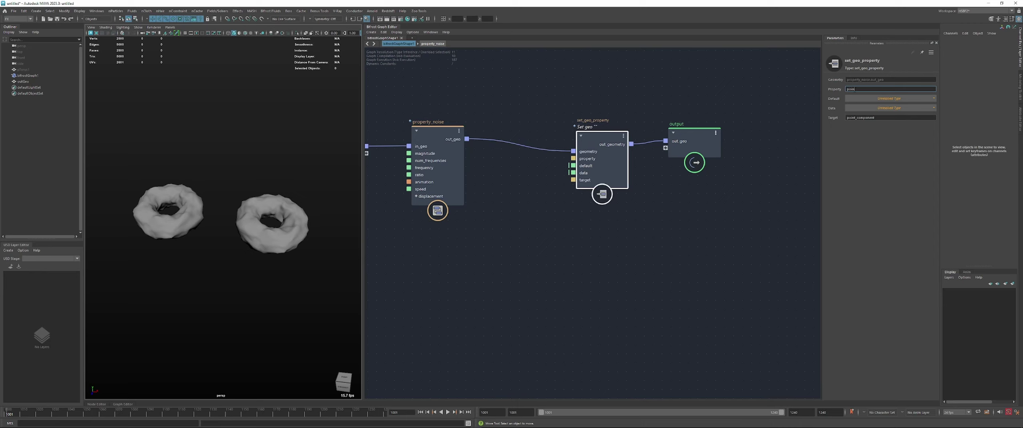
{"action": "type", "text": "point_color"}
{"action": "key", "text": "Return"}
{"action": "left_click_drag", "start_coordinate": [727, 200], "coordinate": [558, 128]}
{"action": "left_click_drag", "start_coordinate": [601, 154], "coordinate": [680, 147]}
Add a random_color_array node below the connection between property_noise and set_geo_property
{"action": "left_click", "coordinate": [580, 191]}
{"action": "key", "text": "Tab"}
{"action": "type", "text": "random_col"}
{"action": "key", "text": "Return"}
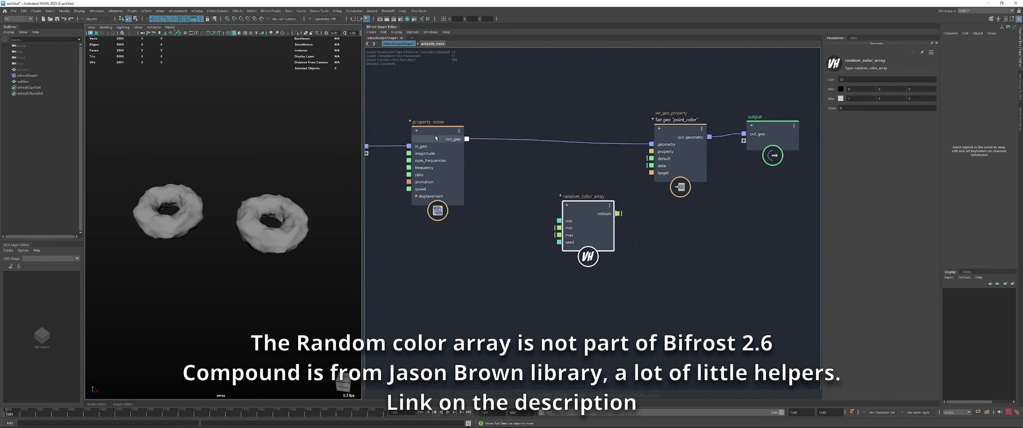
Feed property_noise's out_geo into a new get_point_count node, connect its count to random_color_array's size, and connect colours to set_geo_property's data
{"action": "left_click_drag", "start_coordinate": [467, 139], "coordinate": [478, 169]}
{"action": "type", "text": "gp"}
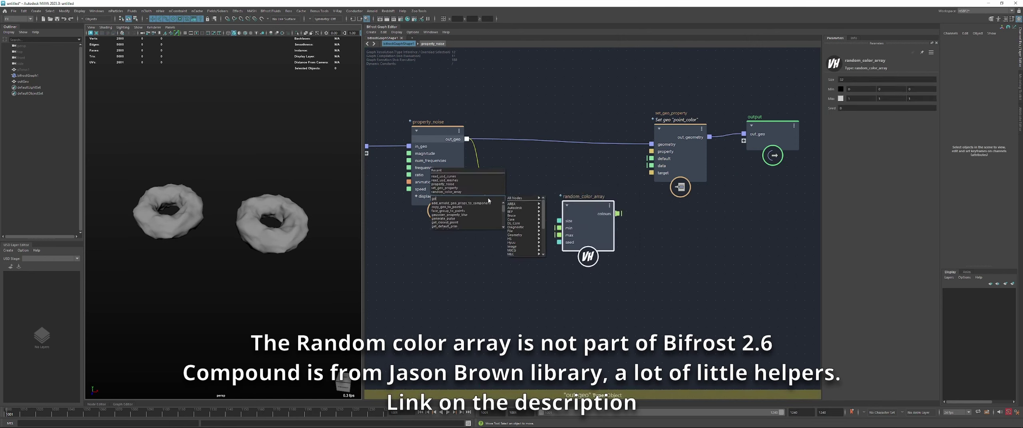
{"action": "type", "text": "c"}
{"action": "key", "text": "Return"}
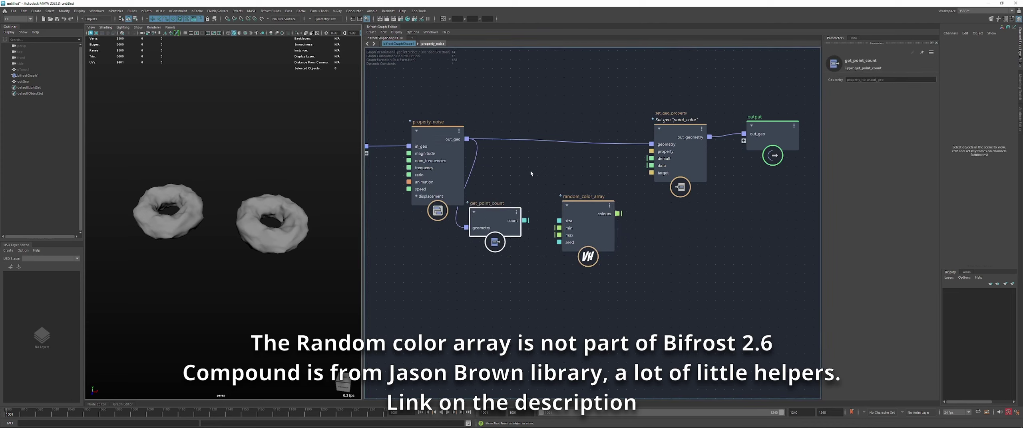
{"action": "left_click_drag", "start_coordinate": [524, 221], "coordinate": [652, 165]}
Insert an assign_diagnostic_material node between set_geo_property and output, connect random_color_array's colours to its emission_color, and space out the output node
{"action": "middle_click_drag", "start_coordinate": [691, 185], "coordinate": [592, 181], "text": "alt"}
{"action": "left_click_drag", "start_coordinate": [666, 135], "coordinate": [751, 137]}
{"action": "left_click", "coordinate": [732, 165]}
{"action": "key", "text": "Tab"}
{"action": "type", "text": "assi"}
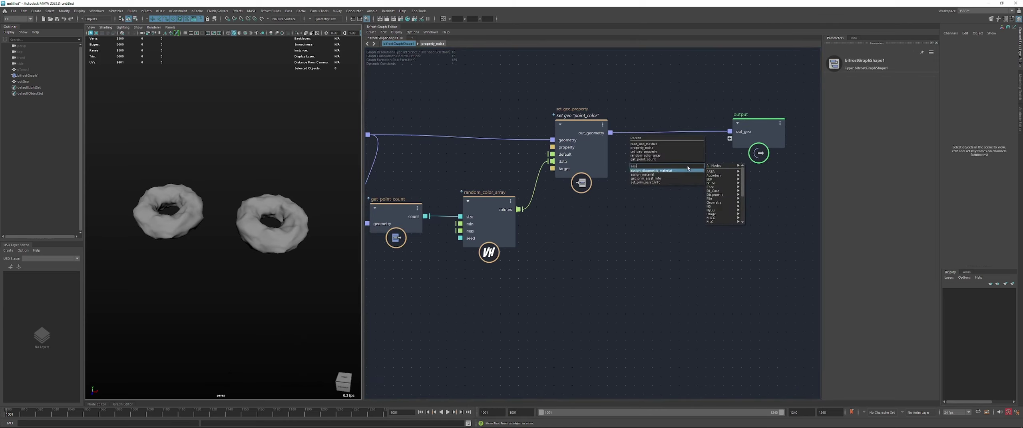
{"action": "key", "text": "Return"}
{"action": "left_click_drag", "start_coordinate": [693, 176], "coordinate": [518, 209]}
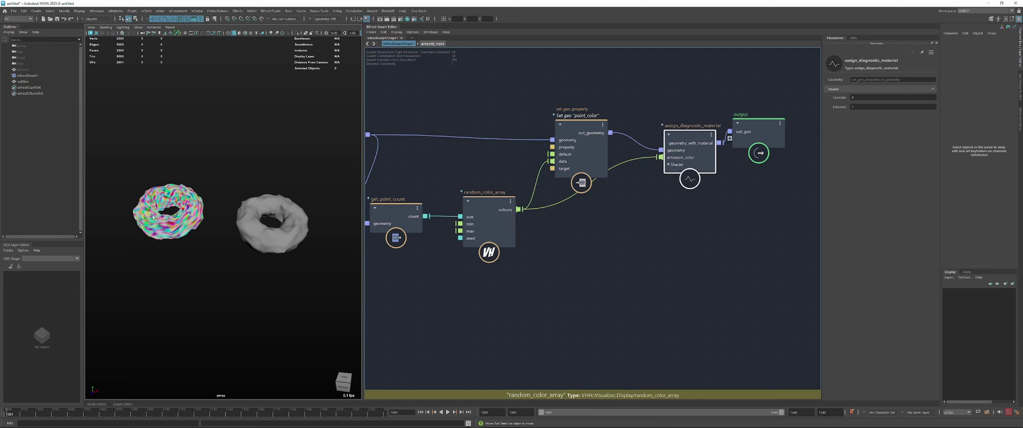
{"action": "left_click_drag", "start_coordinate": [761, 135], "coordinate": [788, 142]}
{"action": "left_click", "coordinate": [647, 192]}
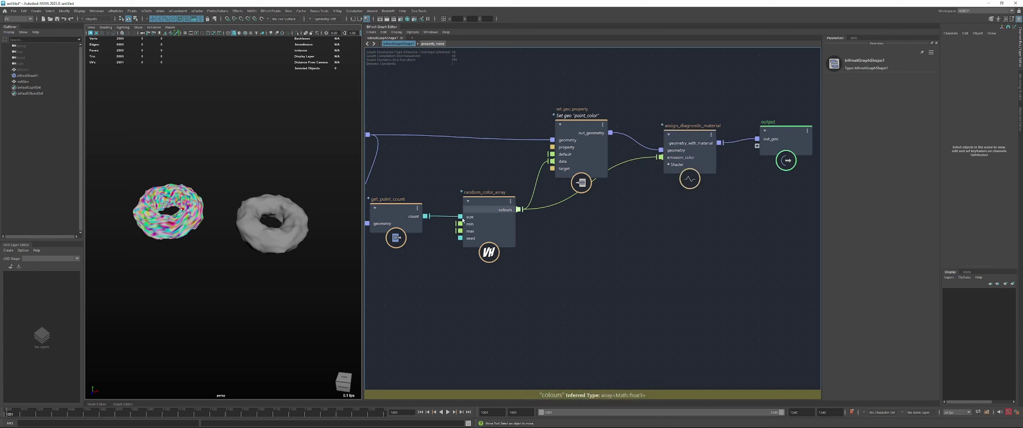
Select bifrostGeoToMaya1 in the Node Editor, show its attributes and set its Properties to the wildcard *
{"action": "left_click", "coordinate": [96, 404]}
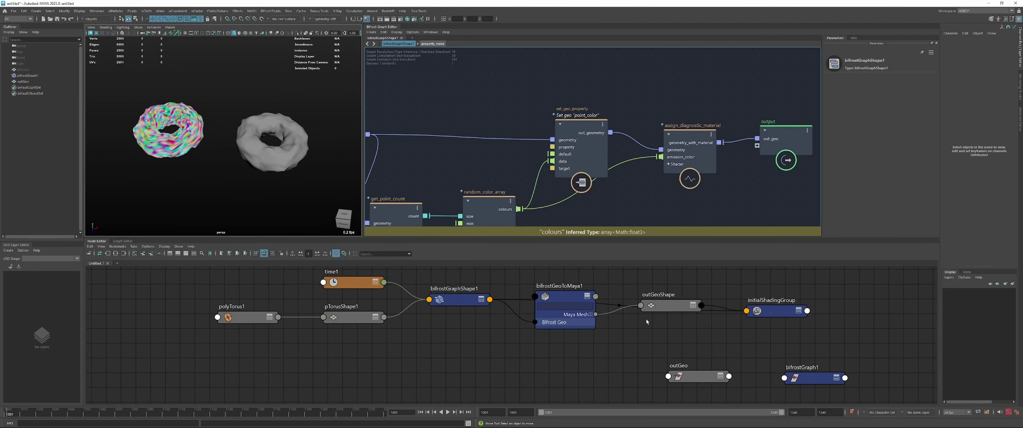
{"action": "left_click_drag", "start_coordinate": [556, 297], "coordinate": [553, 323]}
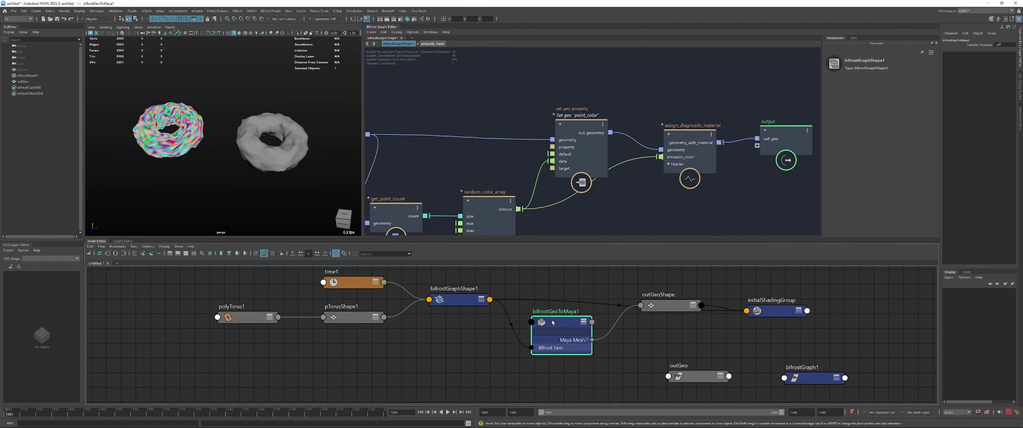
{"action": "key", "text": "ctrl+a"}
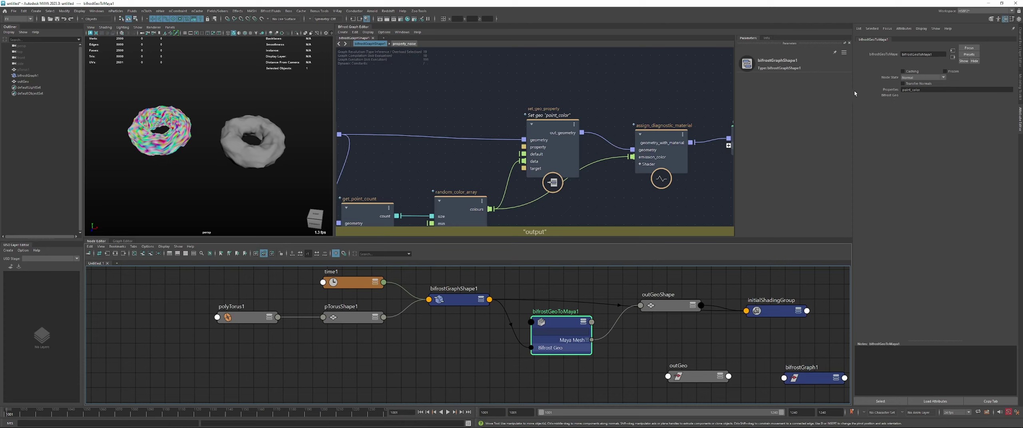
{"action": "double_click", "coordinate": [910, 89]}
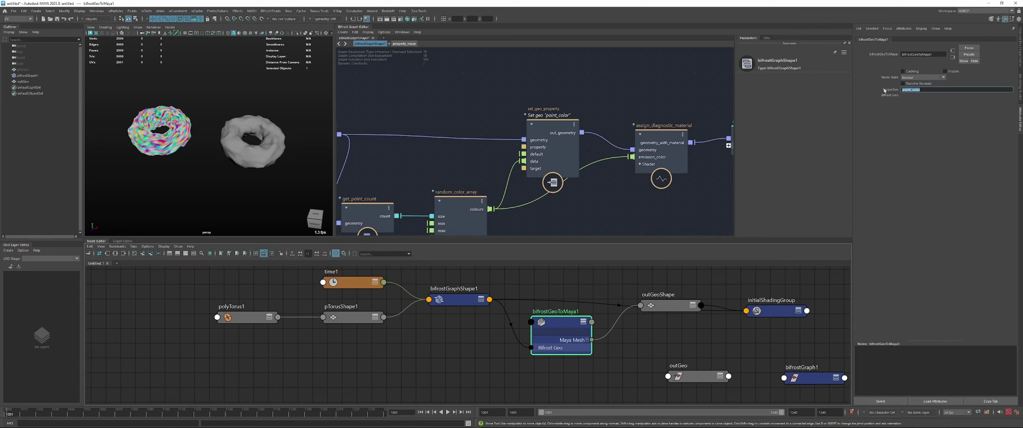
{"action": "left_click", "coordinate": [544, 139]}
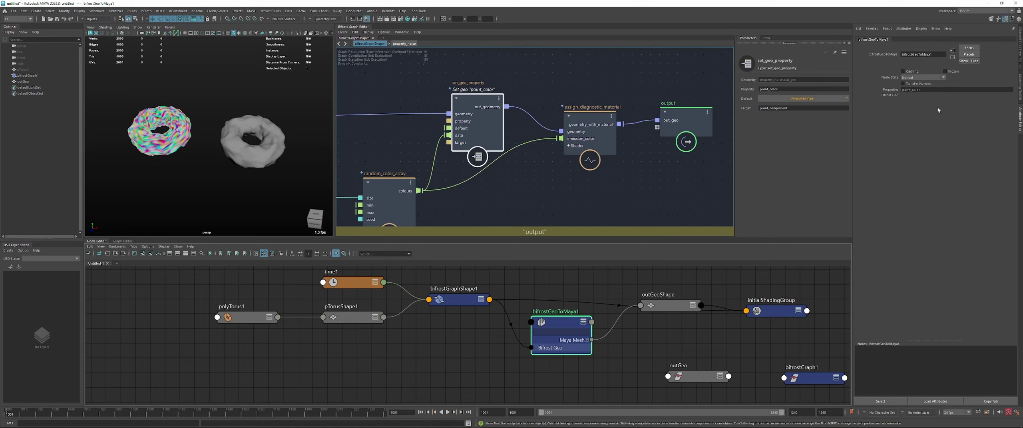
{"action": "left_click", "coordinate": [962, 89]}
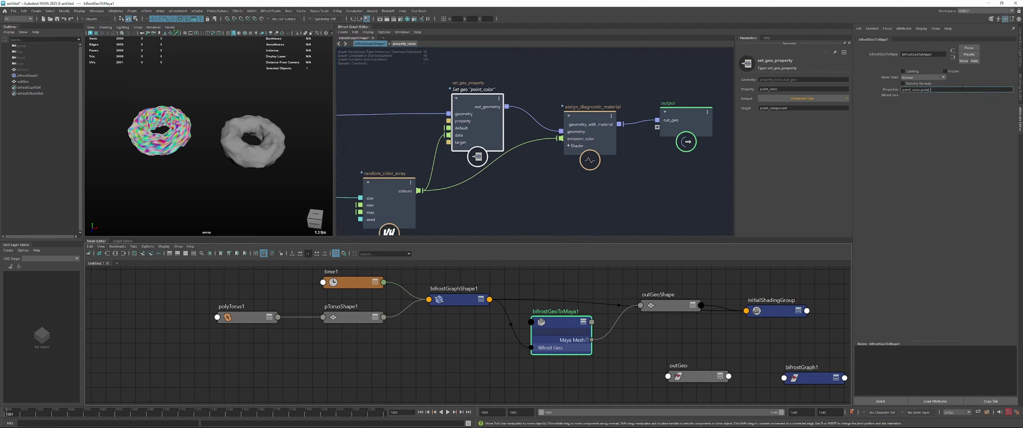
{"action": "key", "text": "ctrl+a"}
{"action": "type", "text": "po"}
Deselect everything and play the animation briefly to check the converted mesh beside the Bifrost torus
{"action": "key", "text": "alt+v"}
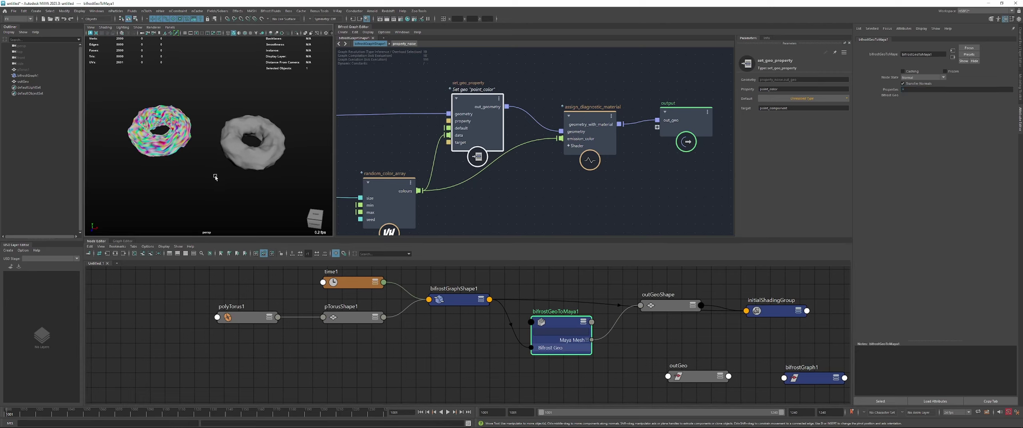
{"action": "left_click", "coordinate": [191, 171]}
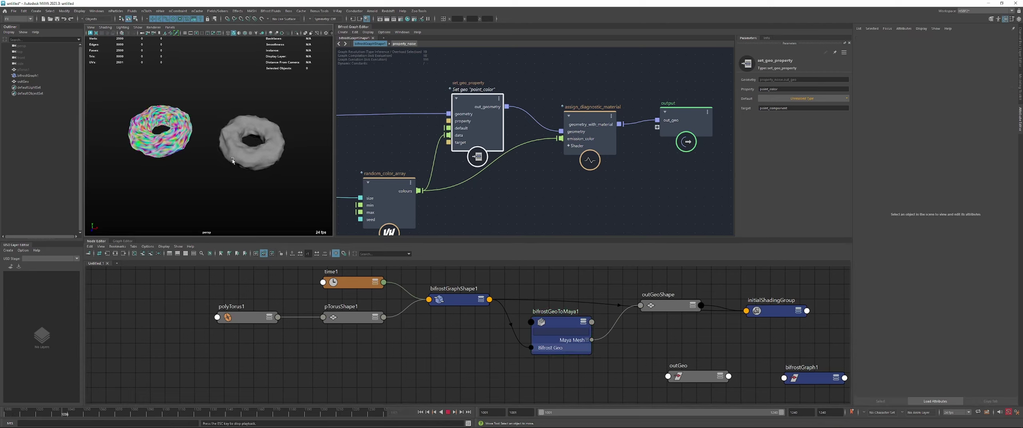
{"action": "key", "text": "Escape"}
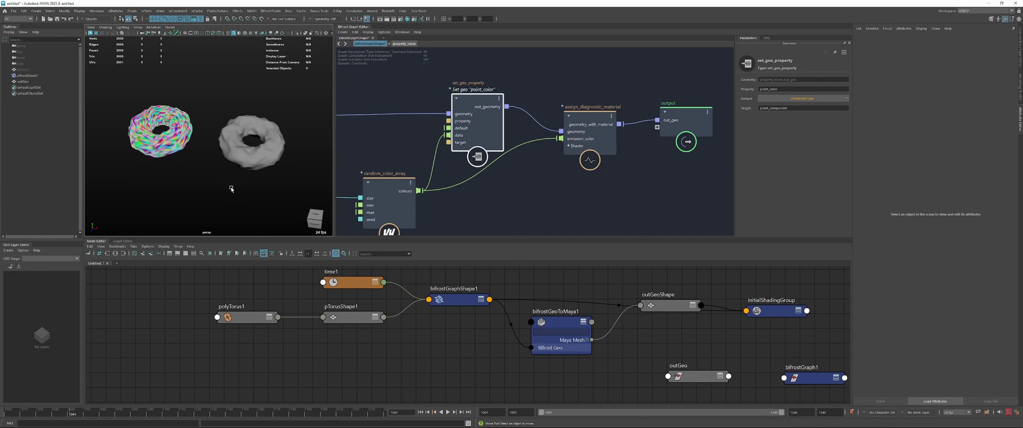
Select the outGeo mesh and open the Color Set Editor for it
{"action": "left_click", "coordinate": [258, 158]}
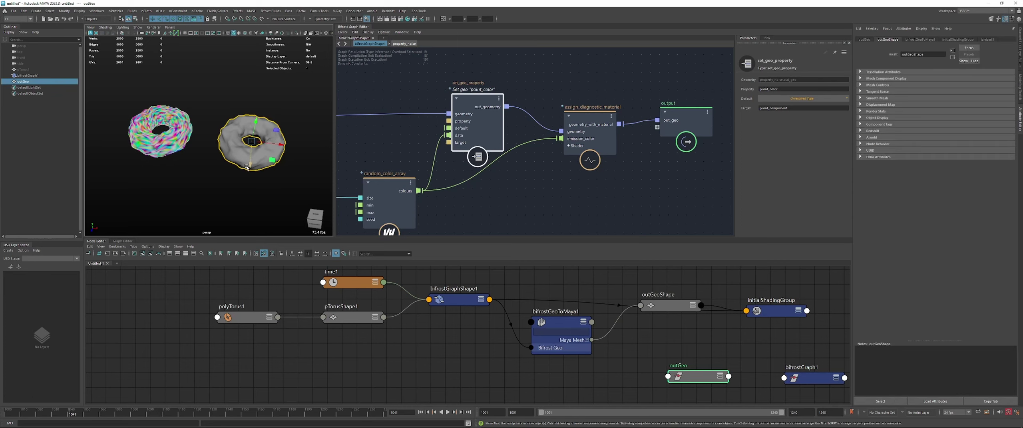
{"action": "key", "text": "space"}
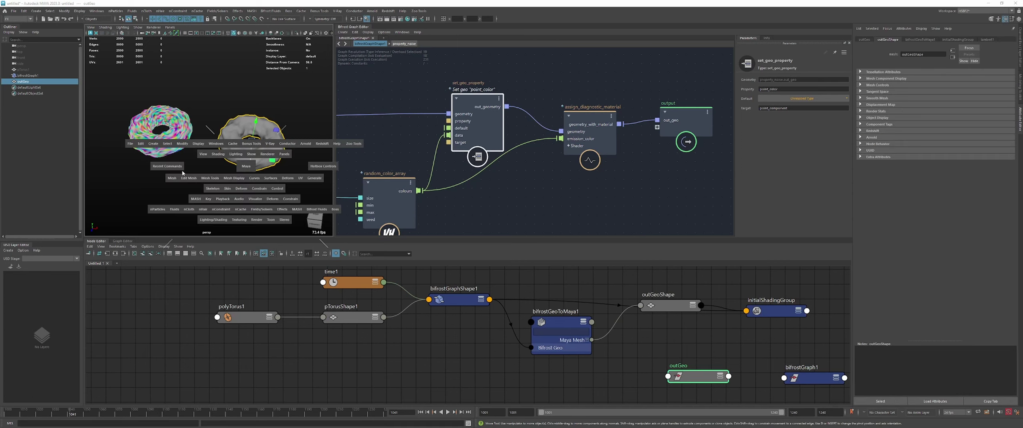
{"action": "left_click", "coordinate": [212, 189]}
{"action": "left_click", "coordinate": [239, 178]}
{"action": "left_click", "coordinate": [243, 318]}
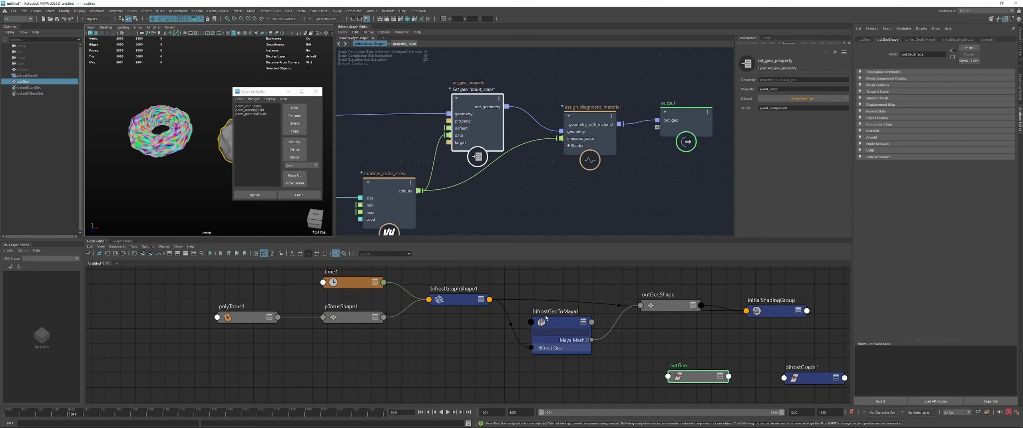
Review bifrostGeoToMaya1's Properties, reselect outGeo and make point_color its current color set, keeping the Color Set Editor clear of the mesh
{"action": "left_click_drag", "start_coordinate": [546, 317], "coordinate": [548, 317]}
{"action": "left_click", "coordinate": [912, 91]}
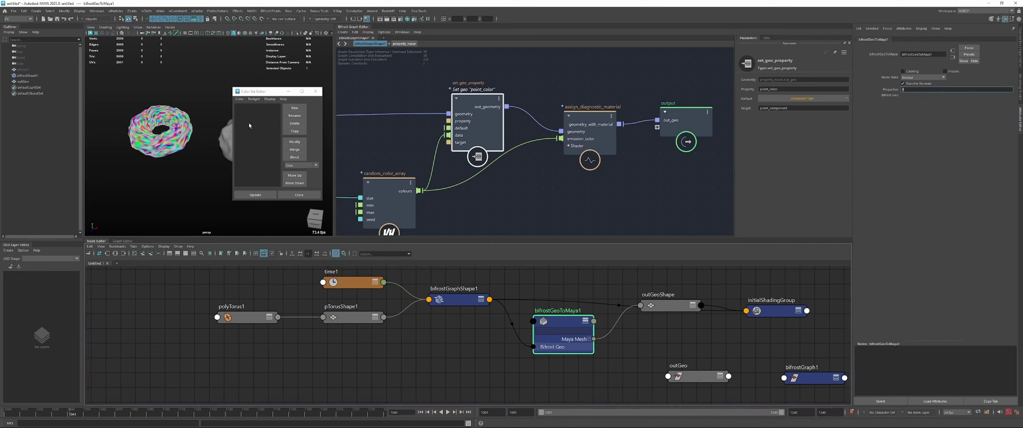
{"action": "left_click", "coordinate": [219, 133]}
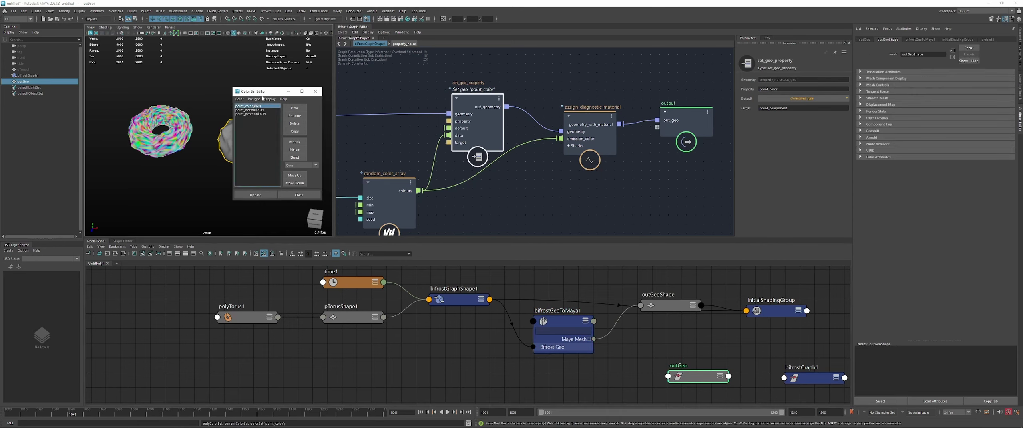
{"action": "left_click_drag", "start_coordinate": [260, 95], "coordinate": [182, 179]}
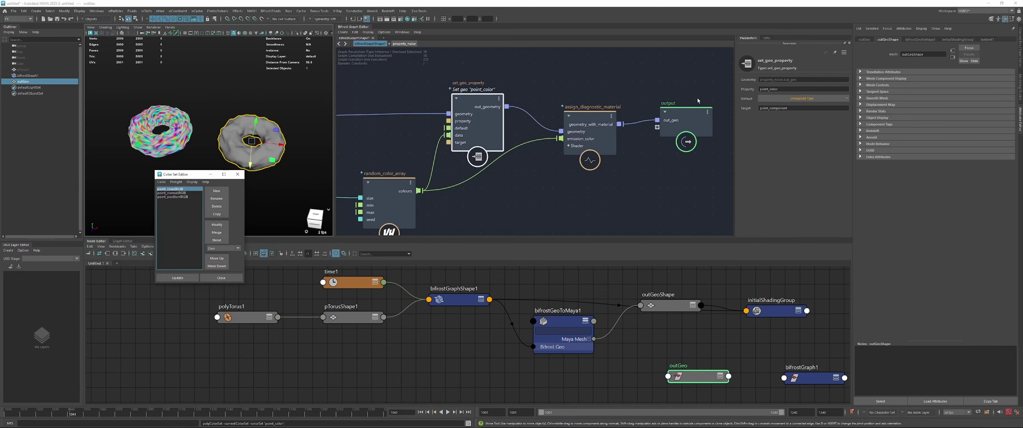
Turn on Display Colors in outGeo's Mesh Component Display attributes
{"action": "left_click", "coordinate": [886, 79]}
{"action": "left_click", "coordinate": [887, 79]}
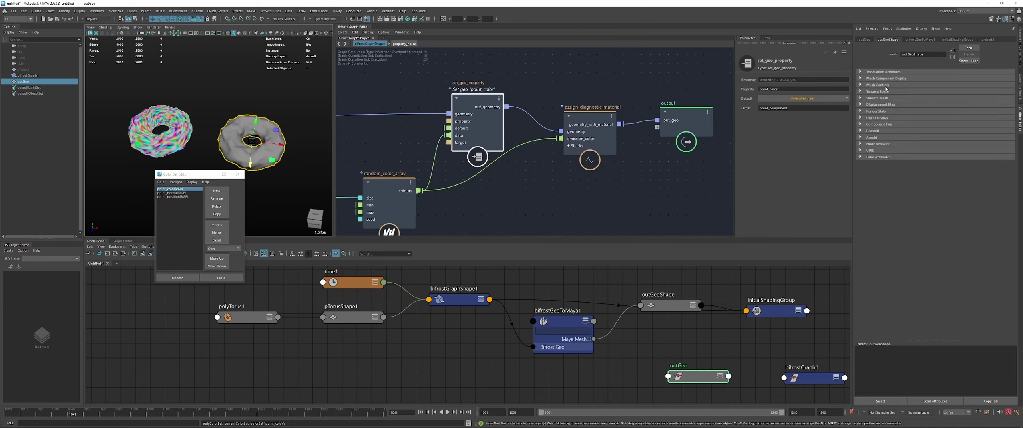
{"action": "left_click", "coordinate": [887, 80]}
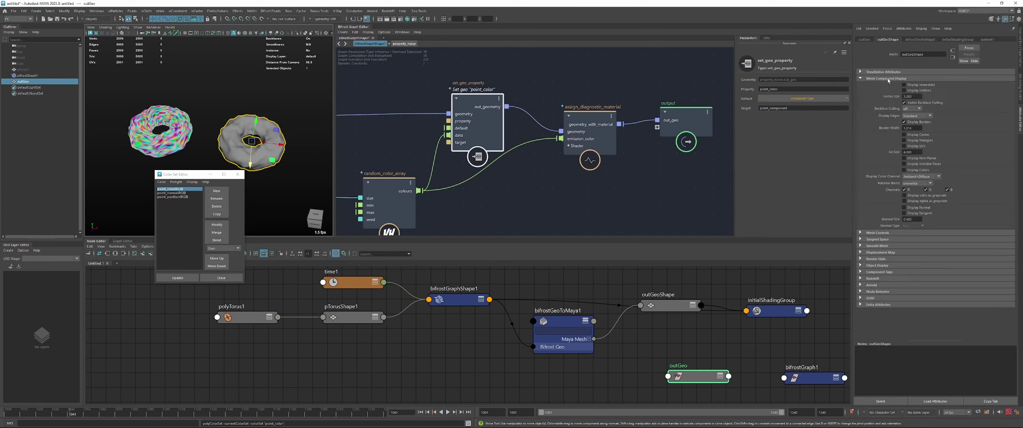
{"action": "left_click", "coordinate": [924, 171]}
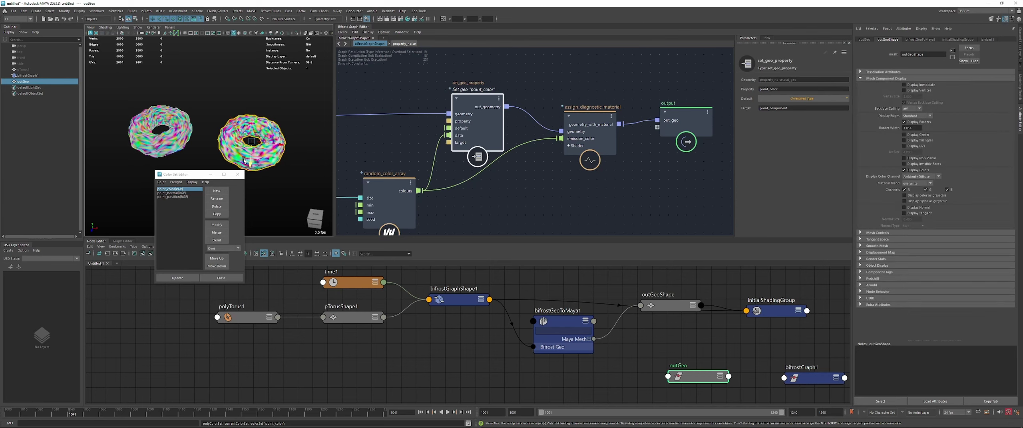
Play the animation and compare the colors on the converted mesh with those on the Bifrost torus
{"action": "left_click_drag", "start_coordinate": [244, 160], "coordinate": [252, 148], "text": "alt"}
{"action": "left_click", "coordinate": [275, 176]}
{"action": "key", "text": "alt+v"}
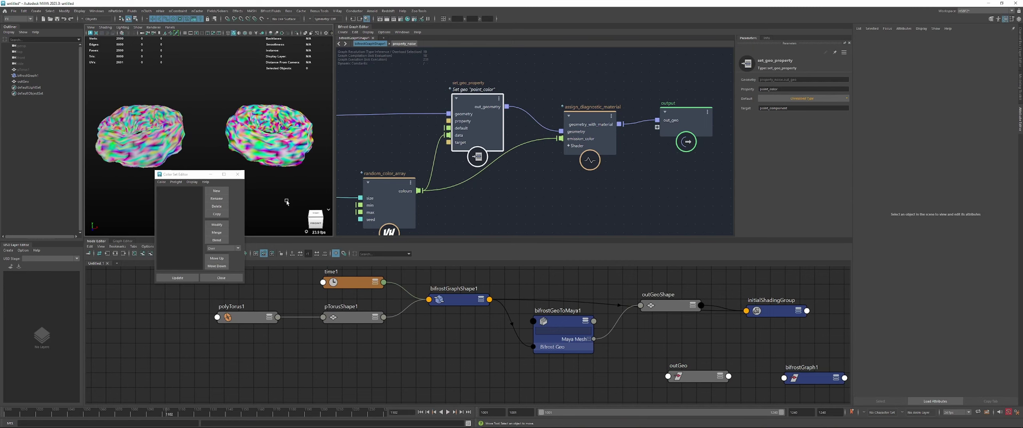
{"action": "key", "text": "alt+v"}
In outGeo's Mesh Controls, set the current color set to point_normal
{"action": "left_click", "coordinate": [262, 148]}
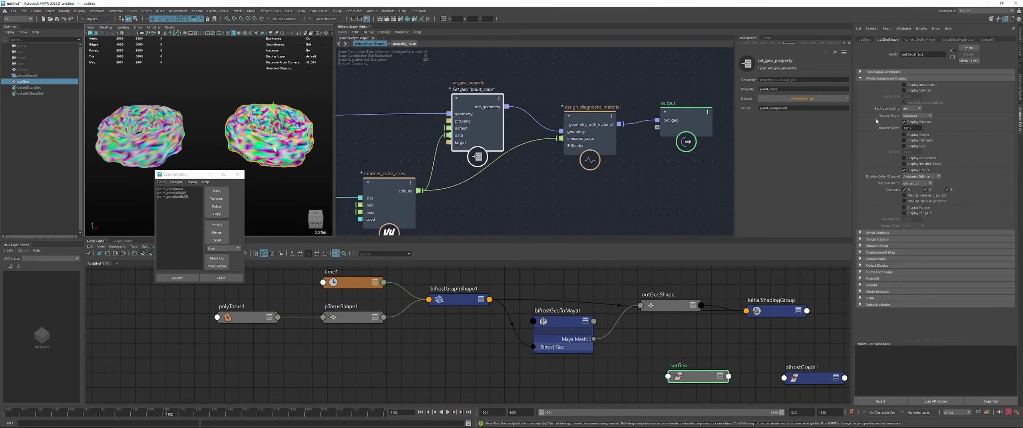
{"action": "left_click", "coordinate": [881, 233]}
{"action": "left_click_drag", "start_coordinate": [923, 246], "coordinate": [816, 248]}
{"action": "left_click", "coordinate": [921, 247]}
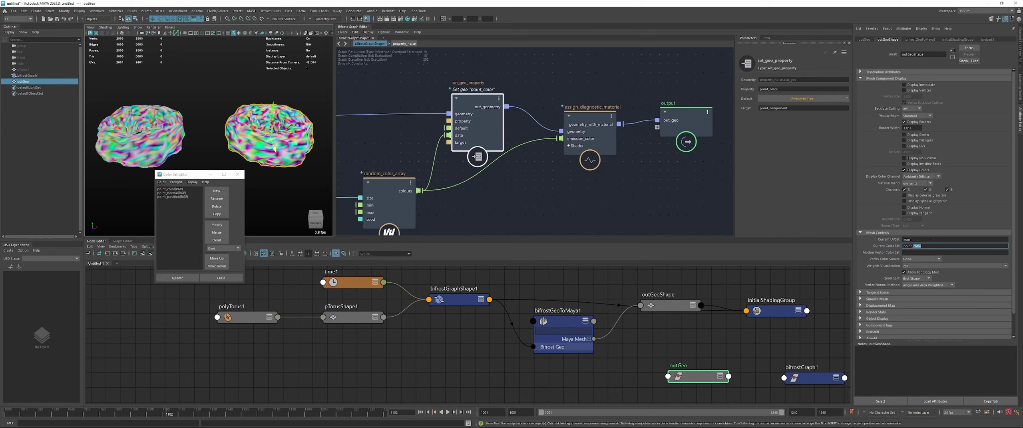
{"action": "key", "text": "Return"}
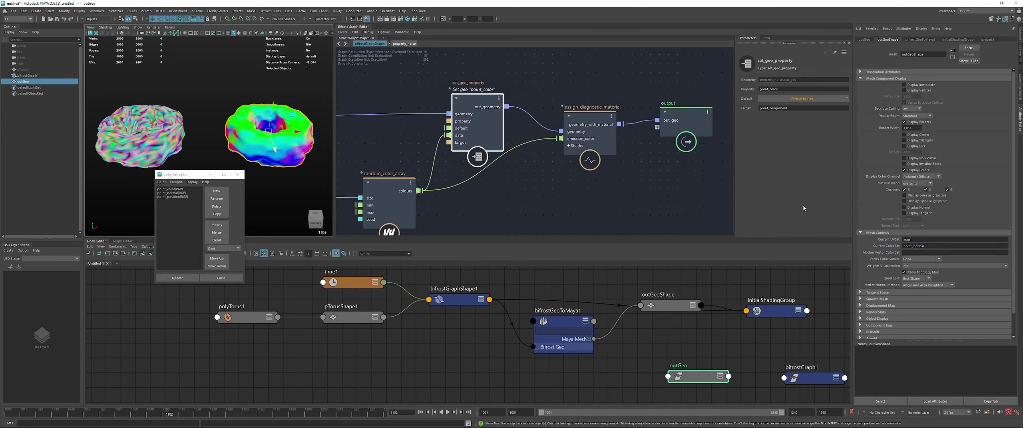
Switch outGeo's current color set back to point_color
{"action": "left_click_drag", "start_coordinate": [925, 246], "coordinate": [914, 247]}
{"action": "type", "text": "col"}
{"action": "key", "text": "Return"}
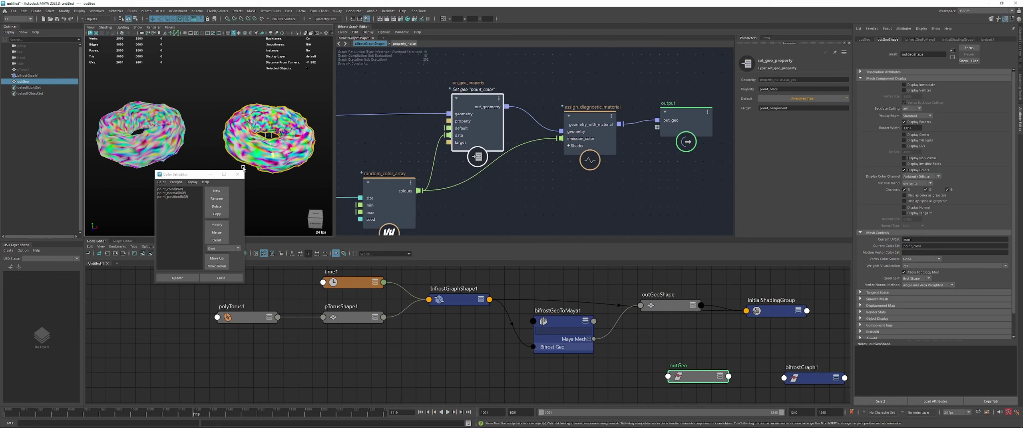
Close the Color Set Editor, hide the Node Editor and open Hypershade beside the viewport
{"action": "left_click", "coordinate": [237, 174]}
{"action": "left_click", "coordinate": [212, 170]}
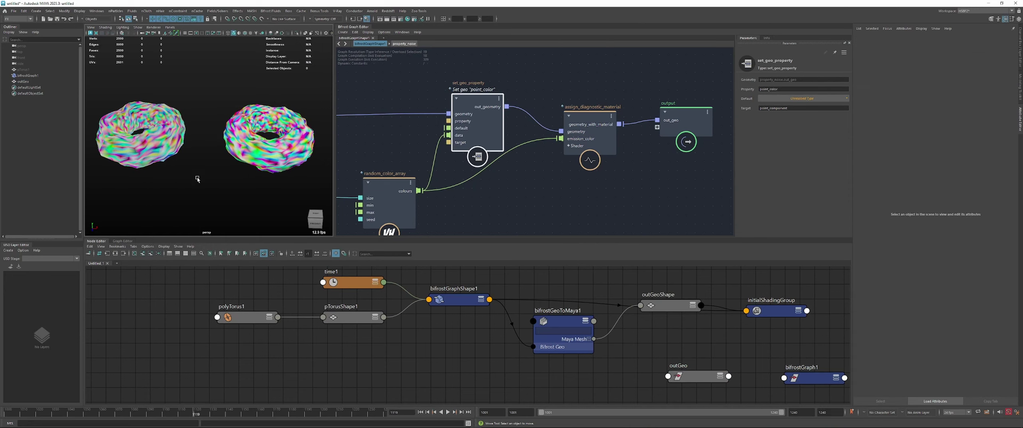
{"action": "left_click", "coordinate": [101, 242]}
{"action": "left_click", "coordinate": [407, 19]}
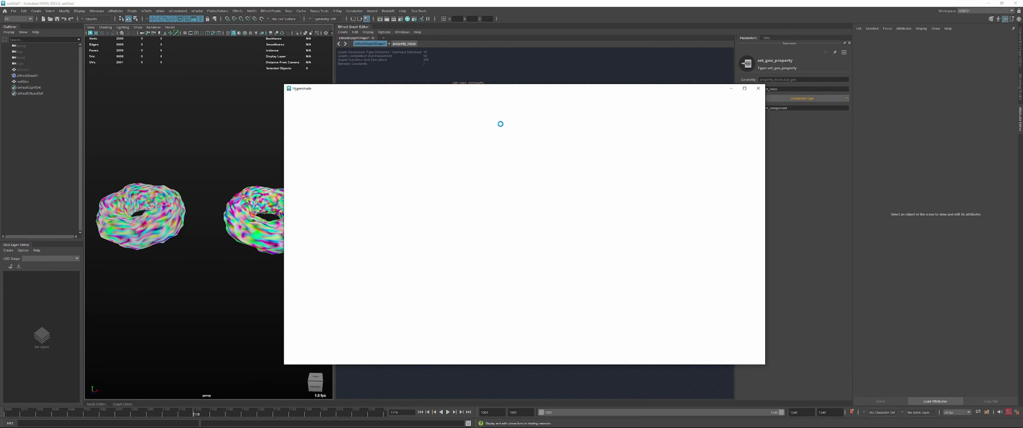
{"action": "left_click_drag", "start_coordinate": [461, 97], "coordinate": [679, 118]}
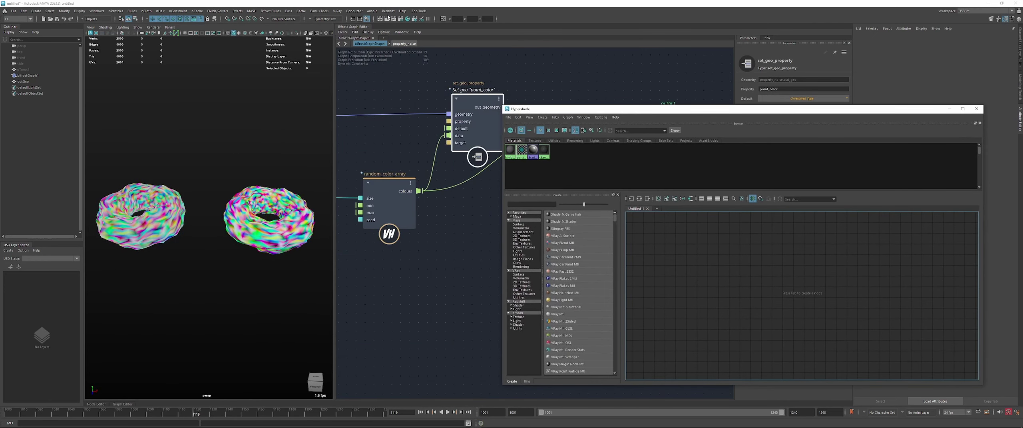
Create a Redshift Dome Light in the scene
{"action": "left_click", "coordinate": [388, 11]}
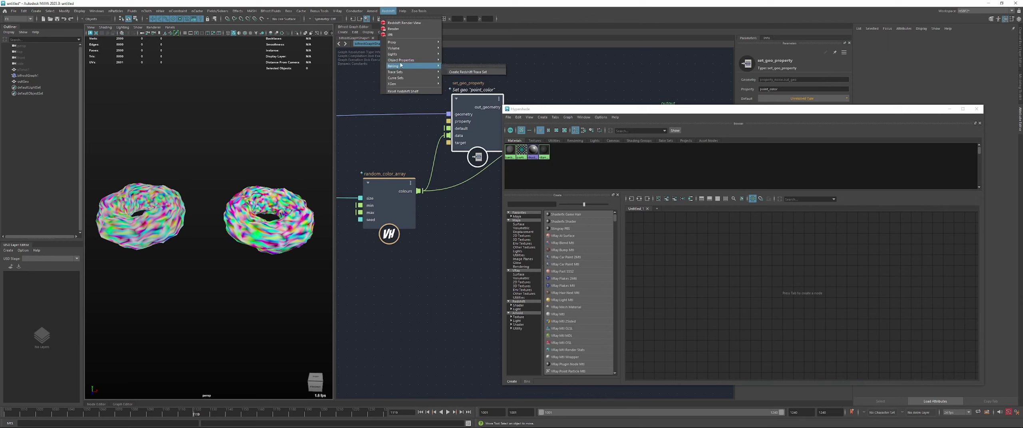
{"action": "mouse_move", "coordinate": [405, 48]}
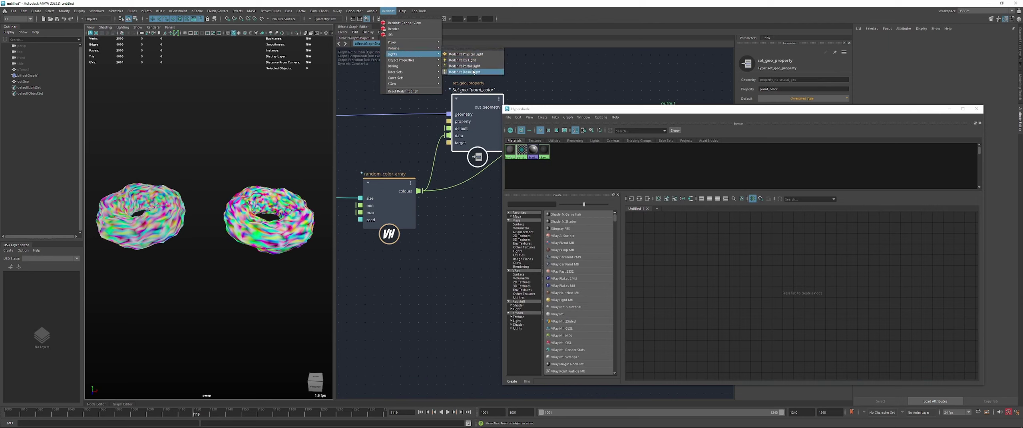
{"action": "left_click", "coordinate": [441, 66]}
Set Redshift as the renderer in the Render Settings, and render the scene in the Redshift Render View
{"action": "left_click", "coordinate": [388, 11]}
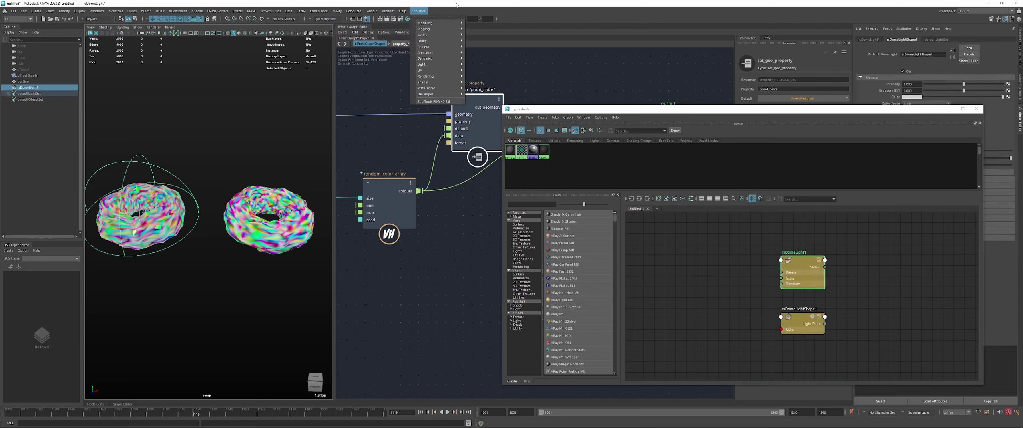
{"action": "left_click", "coordinate": [418, 11]}
{"action": "left_click", "coordinate": [394, 20]}
{"action": "left_click", "coordinate": [402, 122]}
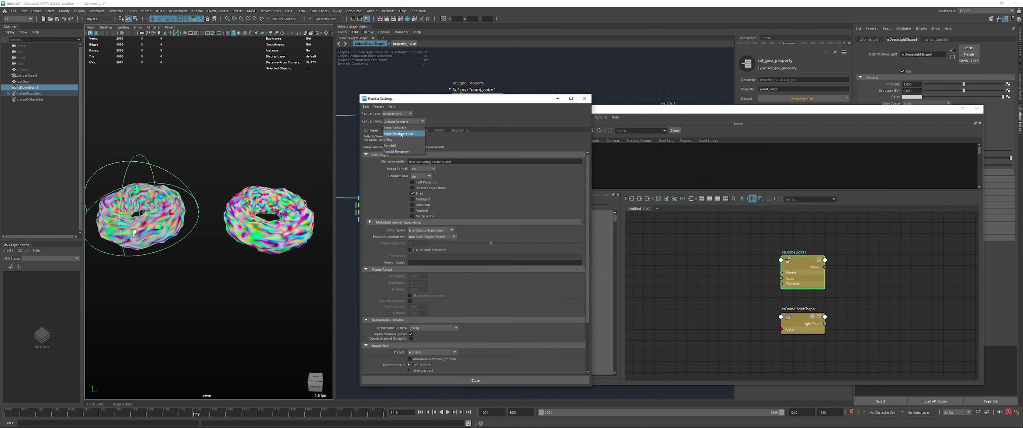
{"action": "left_click", "coordinate": [390, 146]}
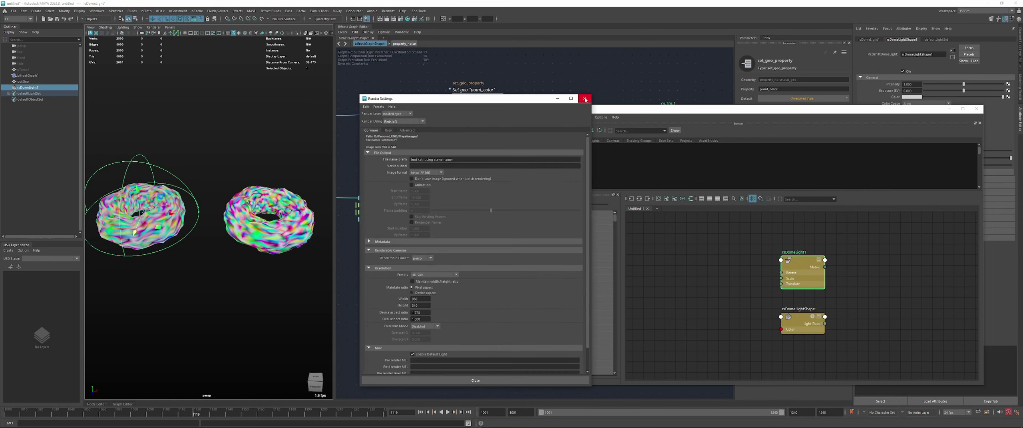
{"action": "left_click", "coordinate": [584, 99]}
{"action": "left_click", "coordinate": [388, 11]}
{"action": "left_click", "coordinate": [400, 23]}
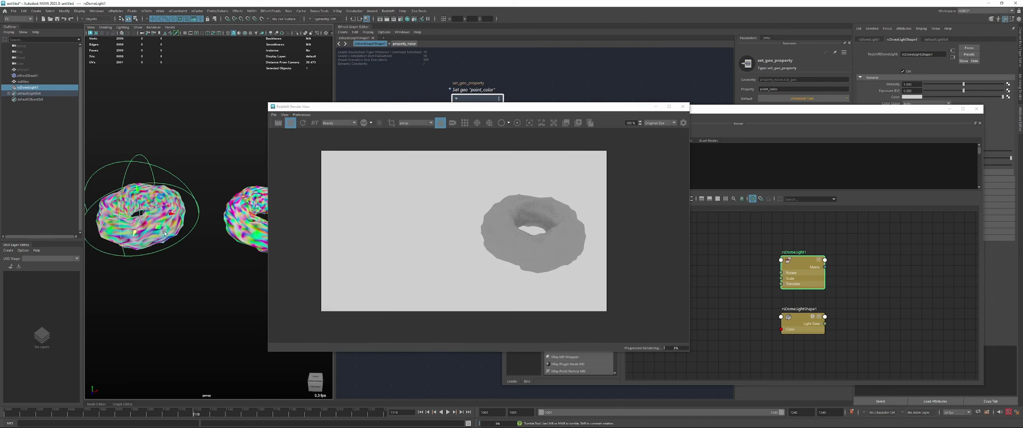
Try moving the outGeo mesh in the viewport while the Redshift render updates, and undo the move
{"action": "left_click_drag", "start_coordinate": [173, 229], "coordinate": [154, 212], "text": "alt"}
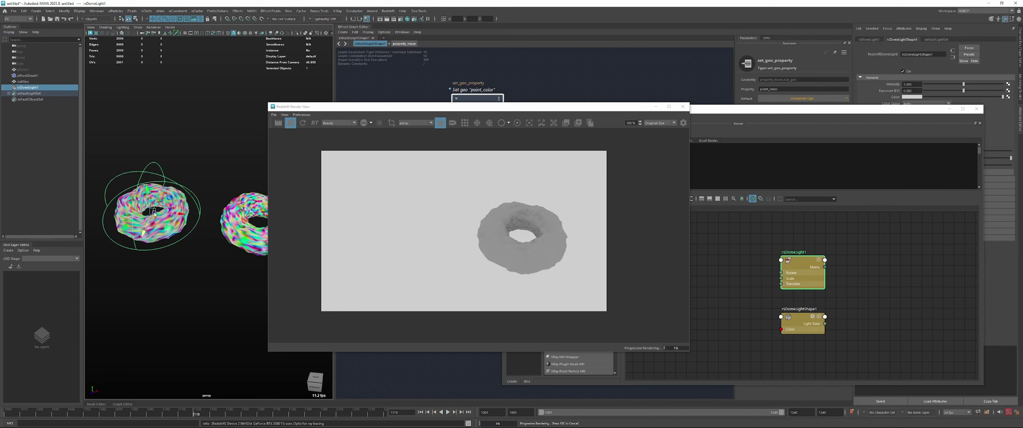
{"action": "left_click", "coordinate": [230, 226]}
{"action": "left_click_drag", "start_coordinate": [260, 200], "coordinate": [261, 196]}
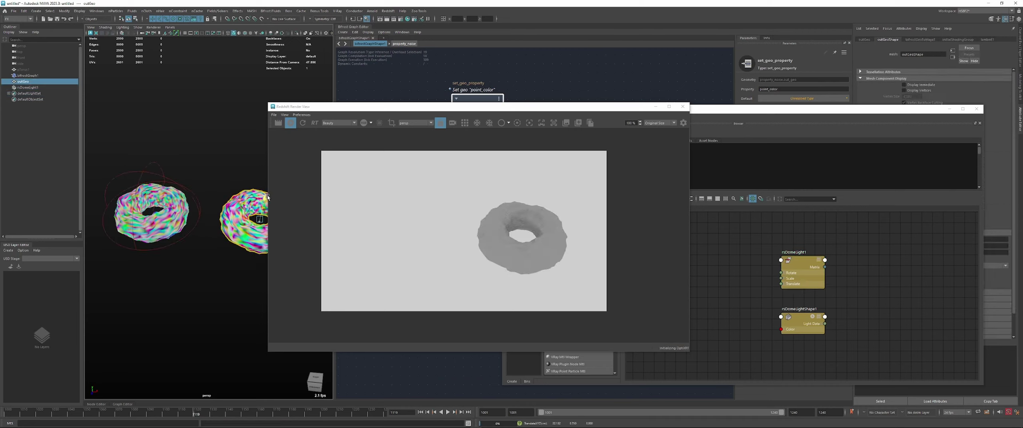
{"action": "key", "text": "ctrl+z"}
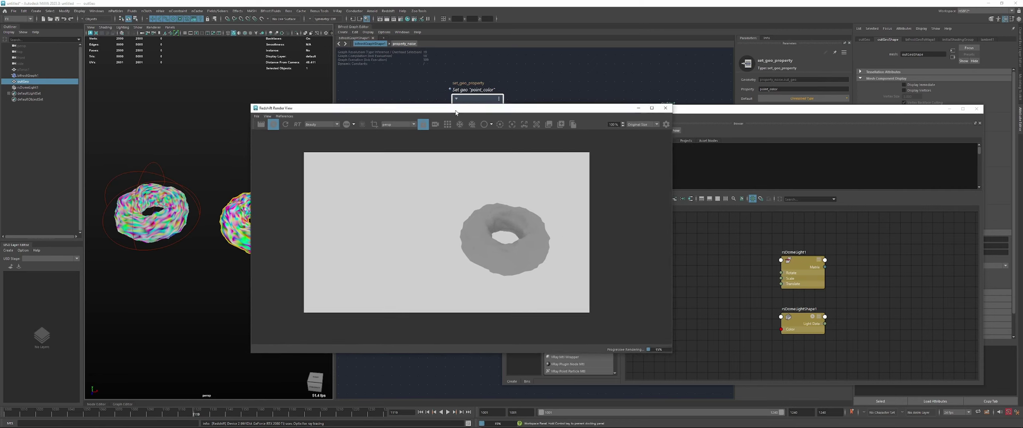
Reposition the Redshift Render View below the Bifrost graph, and space the output node farther from assign_diagnostic_material
{"action": "left_click_drag", "start_coordinate": [471, 111], "coordinate": [441, 146]}
{"action": "middle_click_drag", "start_coordinate": [623, 87], "coordinate": [549, 79]}
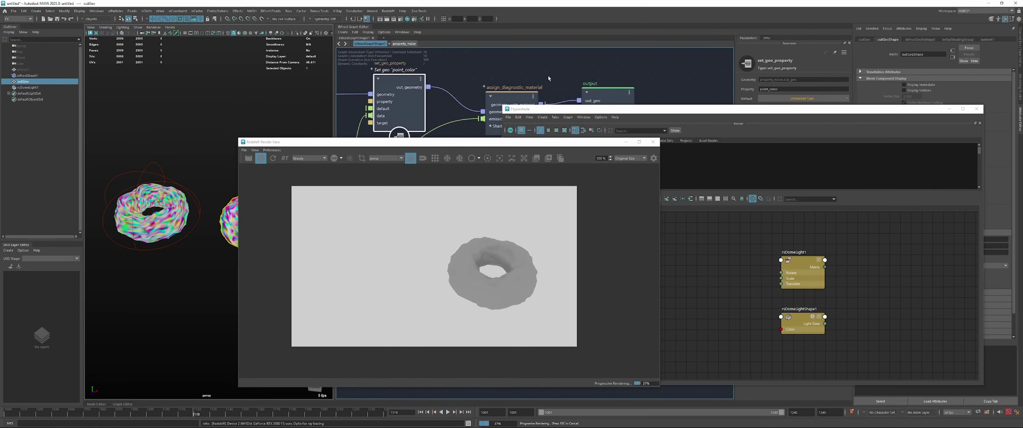
{"action": "left_click_drag", "start_coordinate": [603, 89], "coordinate": [636, 92]}
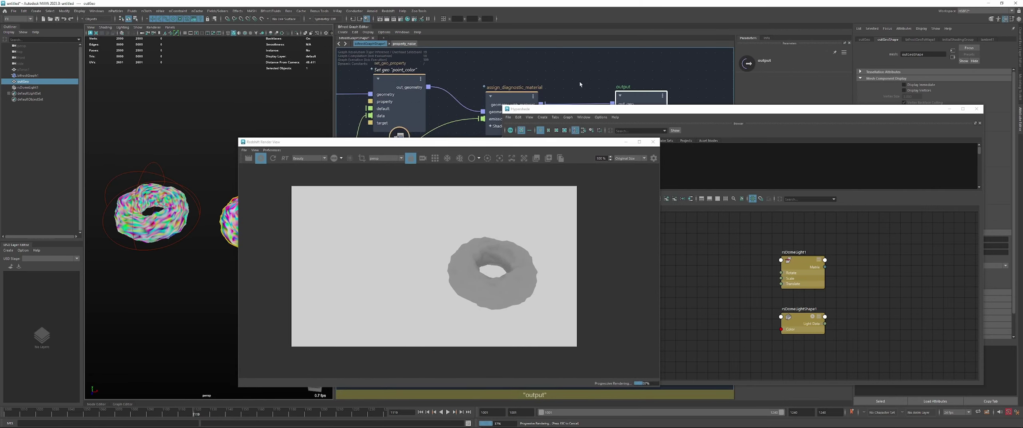
{"action": "left_click", "coordinate": [575, 103]}
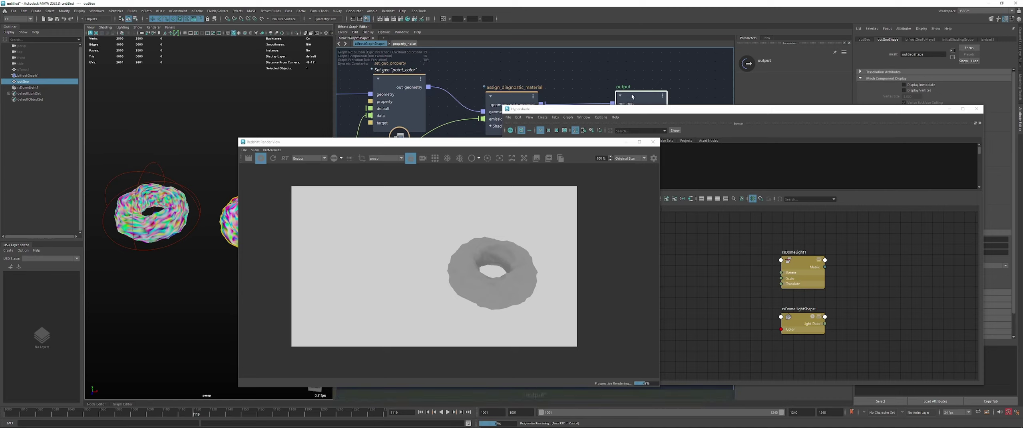
{"action": "left_click", "coordinate": [410, 134]}
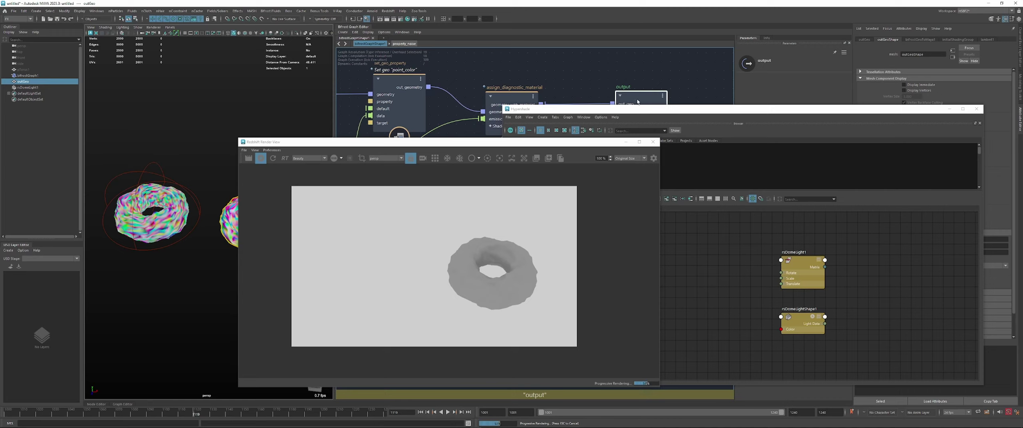
{"action": "left_click_drag", "start_coordinate": [640, 97], "coordinate": [676, 96]}
Check the torus from other angles in the live Redshift render, and stop the render
{"action": "middle_click_drag", "start_coordinate": [216, 228], "coordinate": [199, 220], "text": "alt"}
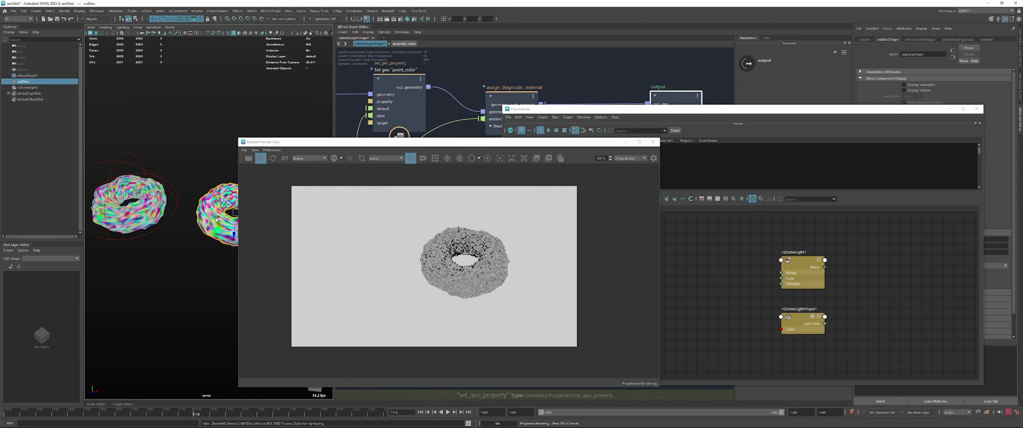
{"action": "left_click_drag", "start_coordinate": [202, 229], "coordinate": [197, 246], "text": "alt"}
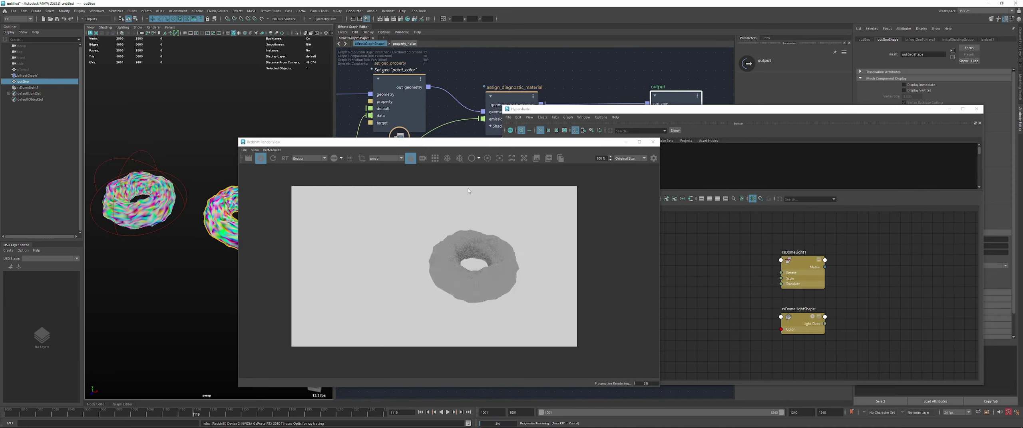
{"action": "left_click", "coordinate": [266, 160]}
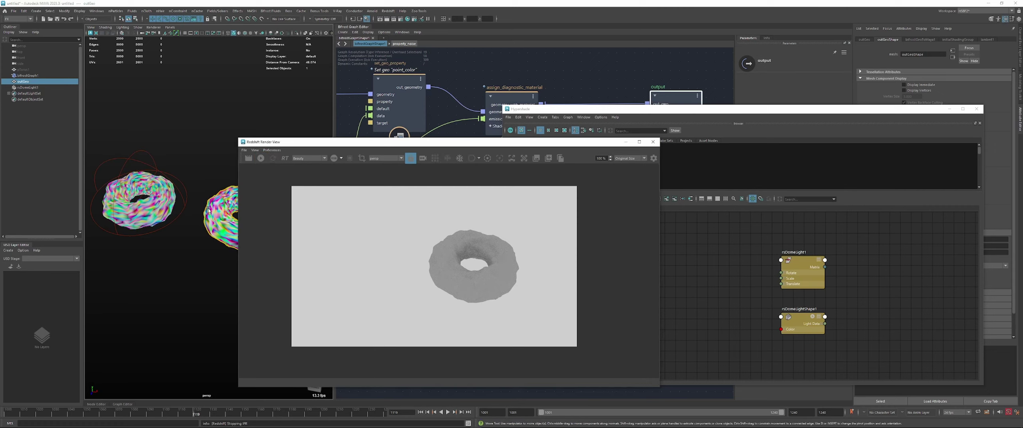
Create a RedshiftUserDataColor node in Hypershade and set its attribute name to point_color
{"action": "left_click", "coordinate": [740, 248]}
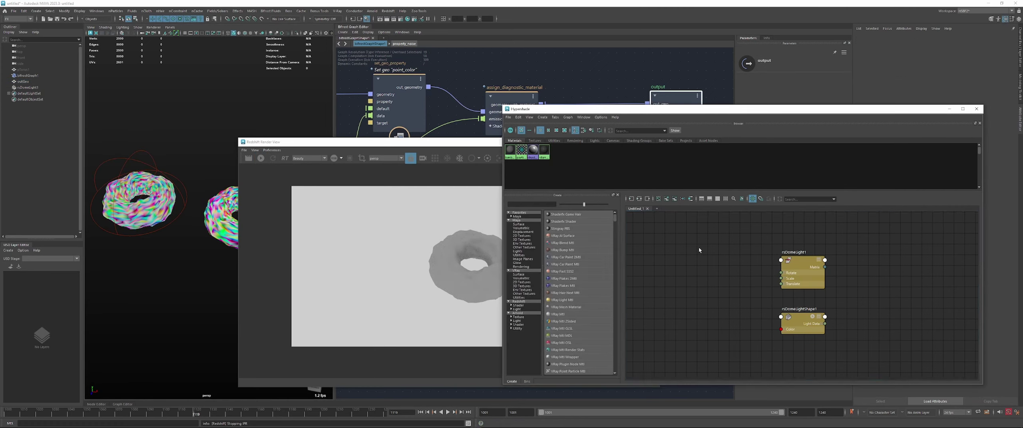
{"action": "key", "text": "Tab"}
{"action": "type", "text": "user"}
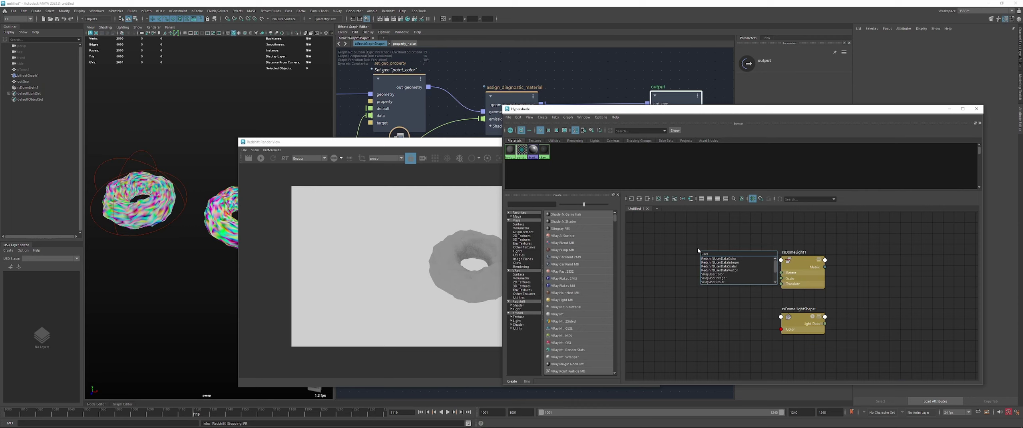
{"action": "key", "text": "Down"}
{"action": "key", "text": "Return"}
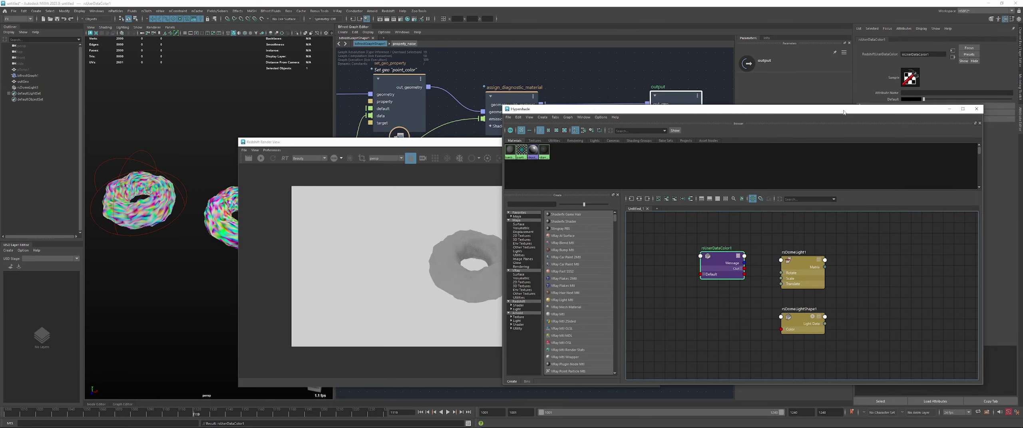
{"action": "left_click_drag", "start_coordinate": [843, 112], "coordinate": [819, 125]}
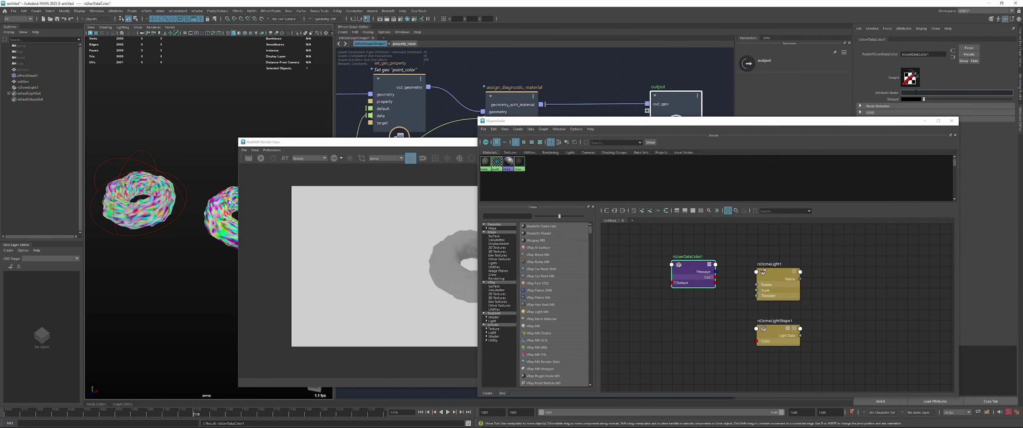
{"action": "key", "text": "Return"}
Create a RedshiftStandardMaterial and connect the Redshift user data color node to its base color
{"action": "left_click", "coordinate": [494, 317]}
{"action": "left_click", "coordinate": [497, 321]}
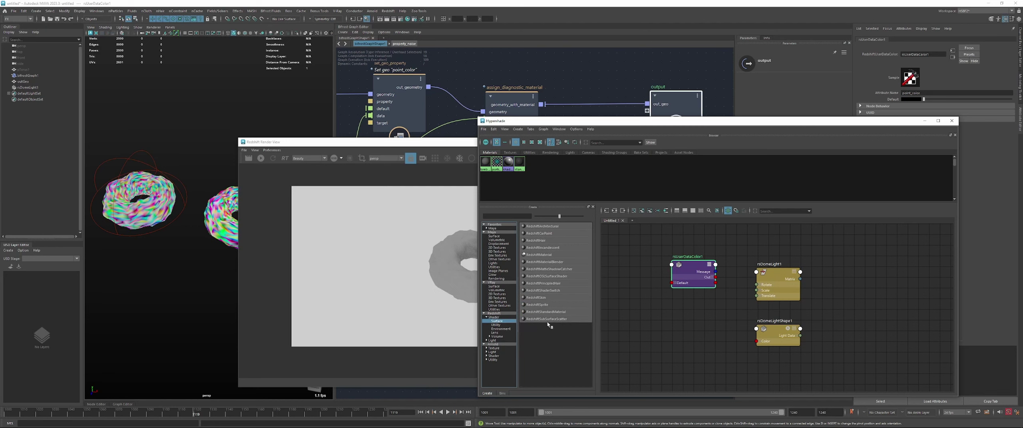
{"action": "left_click", "coordinate": [551, 312]}
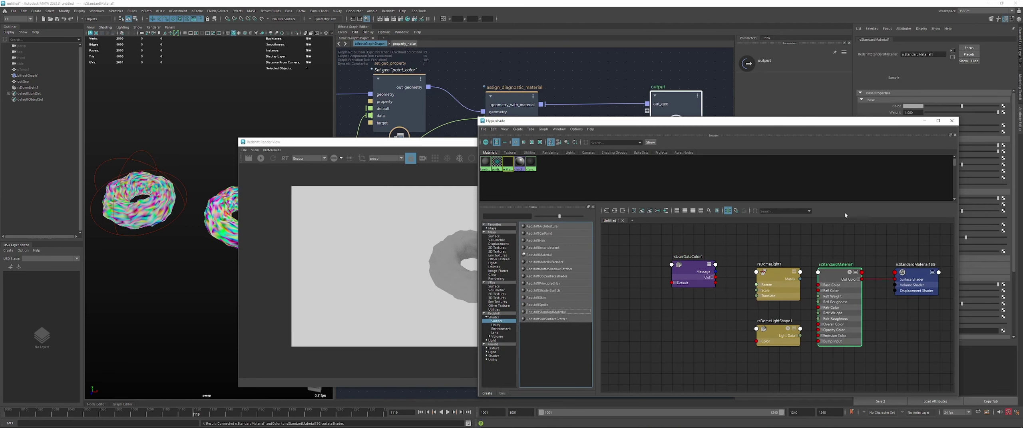
{"action": "left_click_drag", "start_coordinate": [840, 121], "coordinate": [706, 128]}
{"action": "middle_click_drag", "start_coordinate": [558, 273], "coordinate": [893, 107]}
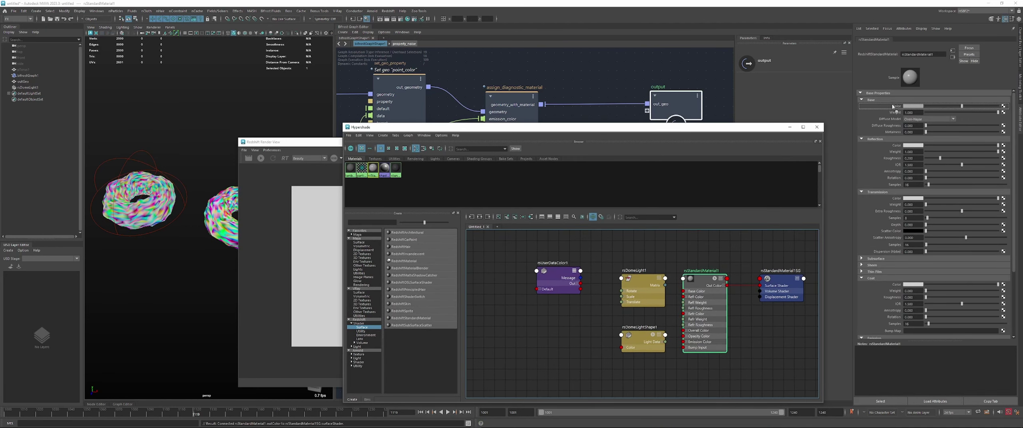
Assign the Redshift standard material to outGeo during a live Redshift render, and close the Render View after checking the torus
{"action": "left_click", "coordinate": [261, 158]}
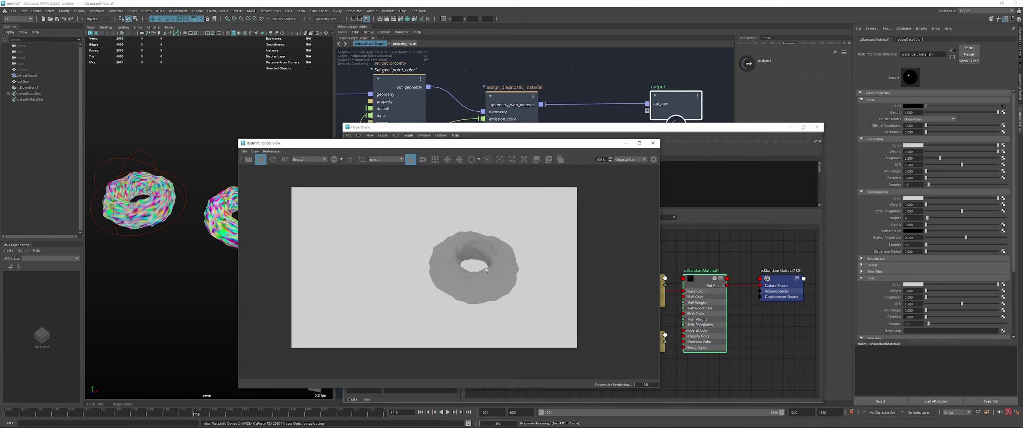
{"action": "left_click", "coordinate": [216, 222]}
{"action": "right_click_drag", "start_coordinate": [706, 276], "coordinate": [704, 259]}
{"action": "left_click", "coordinate": [317, 144]}
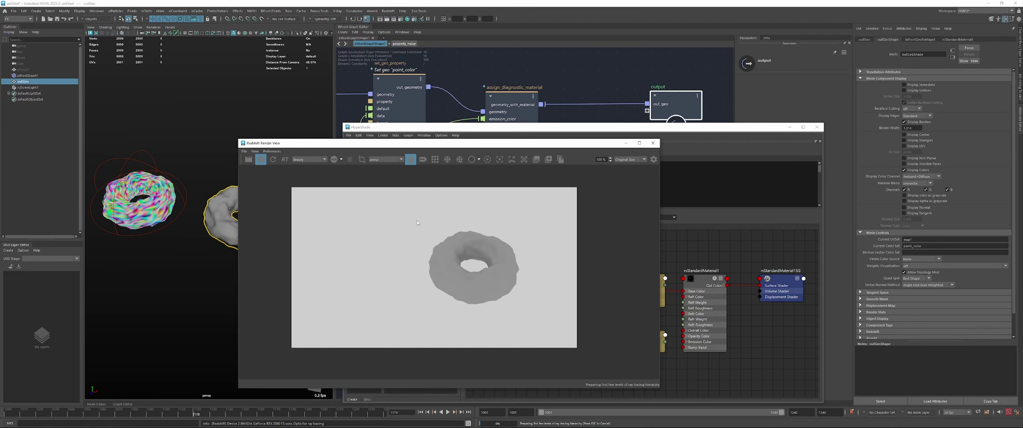
{"action": "mouse_move", "coordinate": [194, 240]}
{"action": "left_mouse_down", "text": "alt"}
{"action": "mouse_move", "coordinate": [157, 249]}
{"action": "mouse_move", "coordinate": [184, 254]}
{"action": "mouse_move", "coordinate": [162, 258]}
{"action": "mouse_move", "coordinate": [200, 233]}
{"action": "left_mouse_up", "text": "alt"}
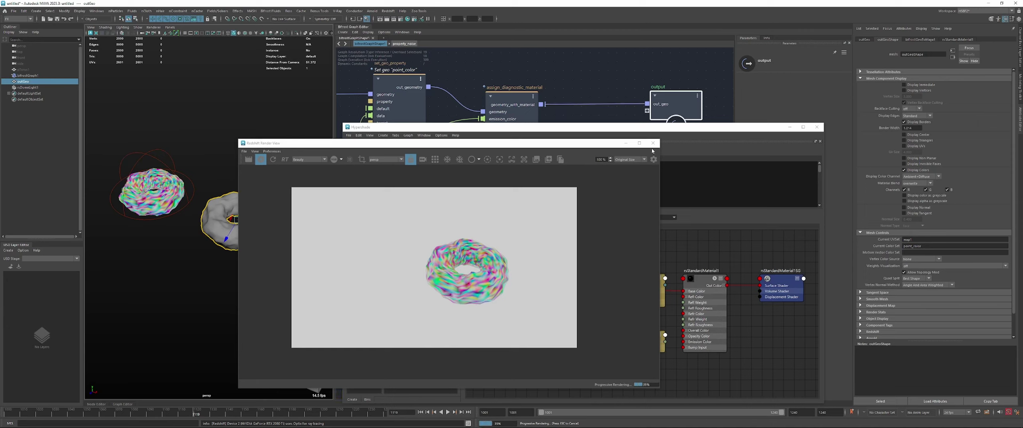
{"action": "left_click", "coordinate": [653, 144]}
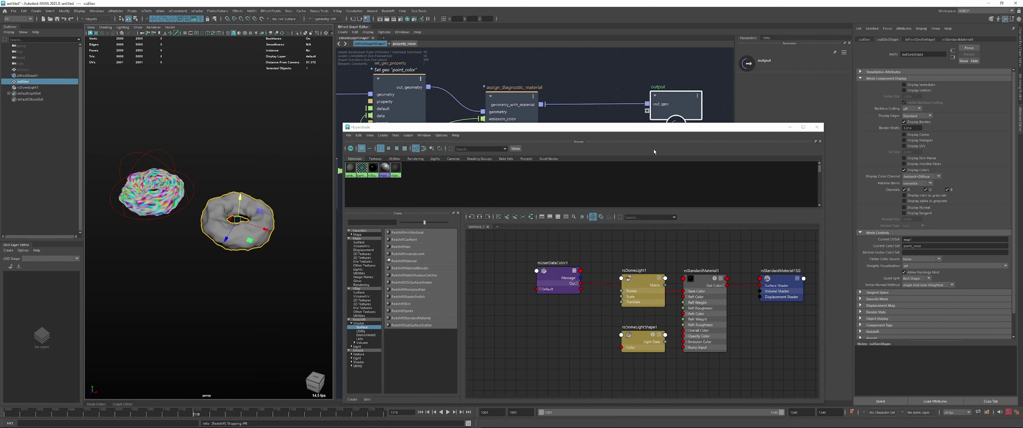
Create a V-Ray Dome Light and start the V-Ray render in the viewport
{"action": "left_click", "coordinate": [626, 175]}
{"action": "middle_click_drag", "start_coordinate": [189, 137], "coordinate": [198, 143], "text": "alt"}
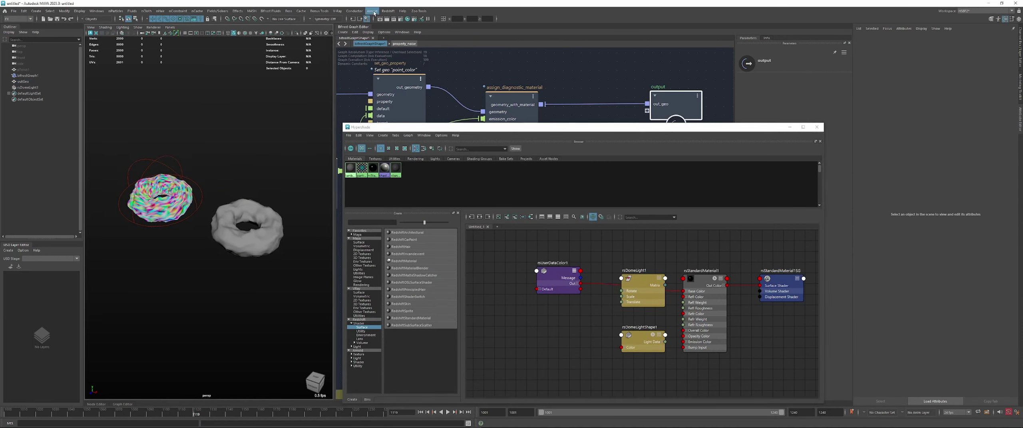
{"action": "left_click", "coordinate": [388, 11]}
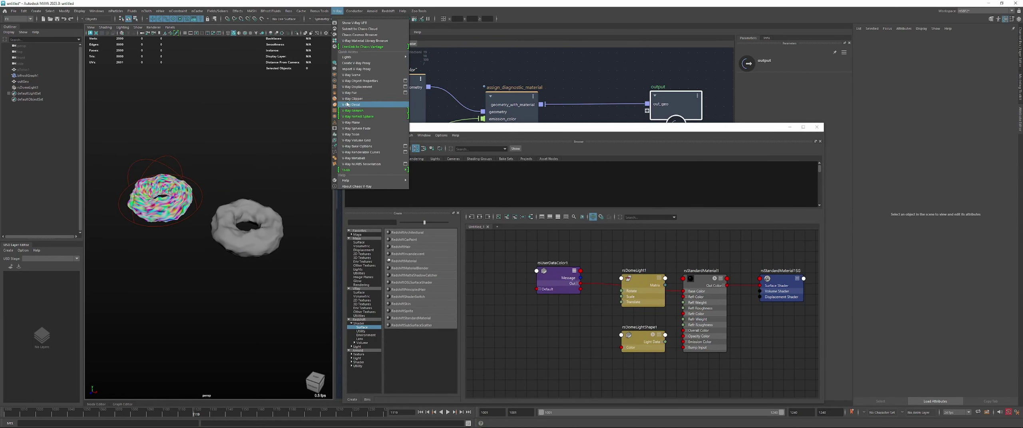
{"action": "mouse_move", "coordinate": [372, 56]}
{"action": "left_click", "coordinate": [432, 66]}
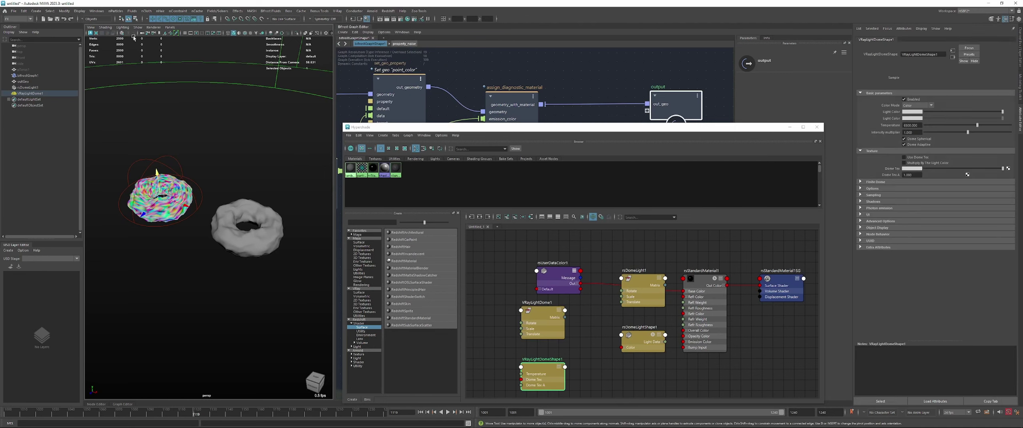
{"action": "left_click", "coordinate": [125, 34]}
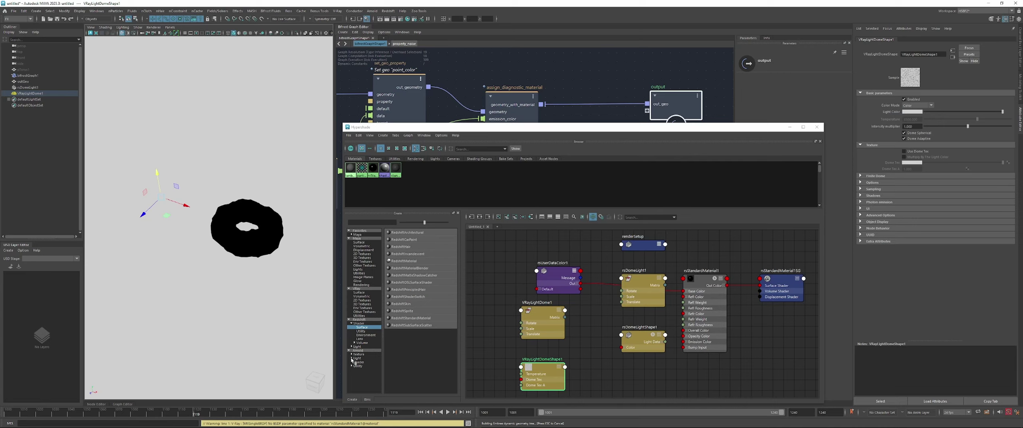
Create a V-Ray Mtl in Hypershade and assign it to the outGeo mesh
{"action": "left_click", "coordinate": [359, 293]}
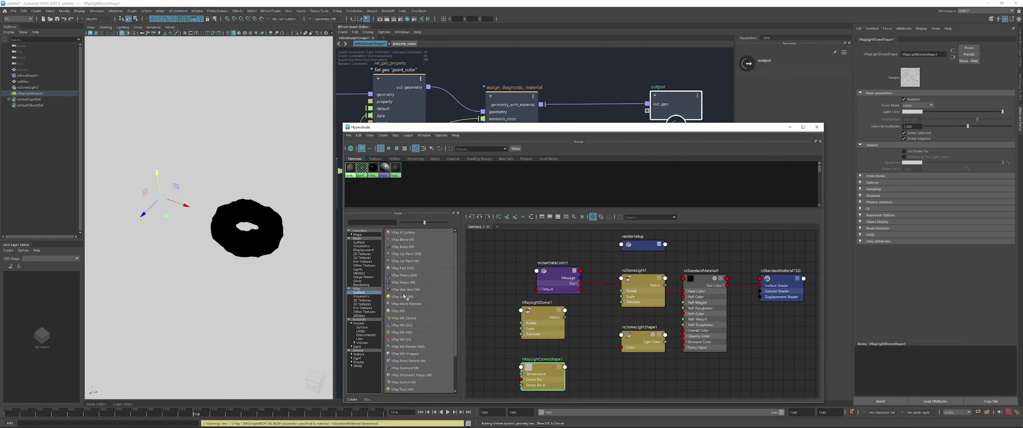
{"action": "left_click", "coordinate": [400, 311]}
{"action": "left_click", "coordinate": [248, 239]}
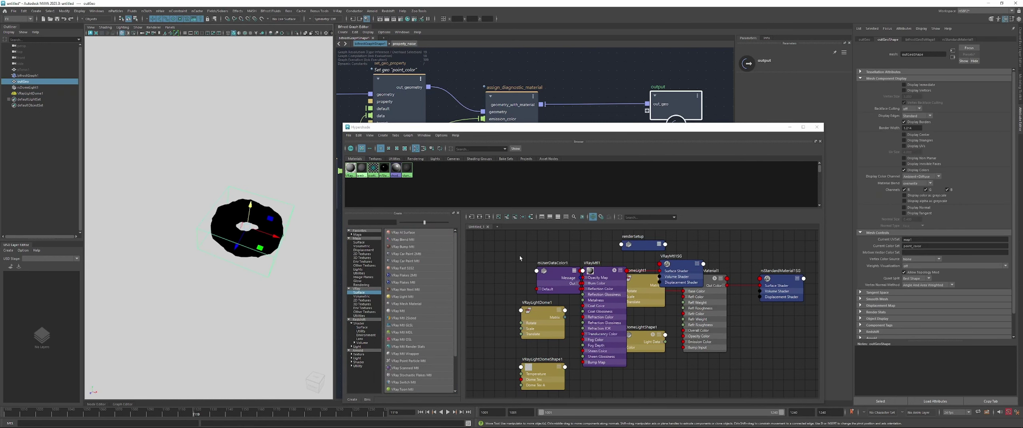
{"action": "left_click", "coordinate": [593, 236]}
Play the torus animation in the V-Ray viewport render with nothing selected, and stop the playback
{"action": "key", "text": "alt+v"}
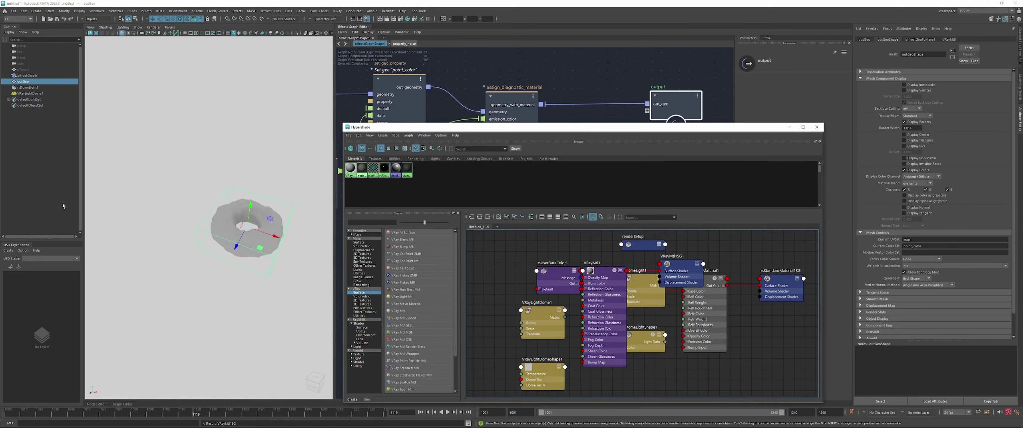
{"action": "left_click", "coordinate": [236, 232]}
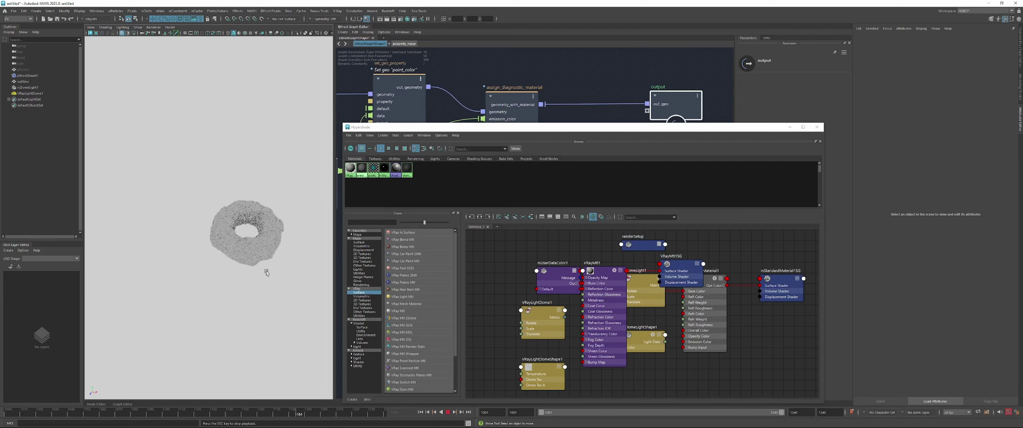
{"action": "key", "text": "Escape"}
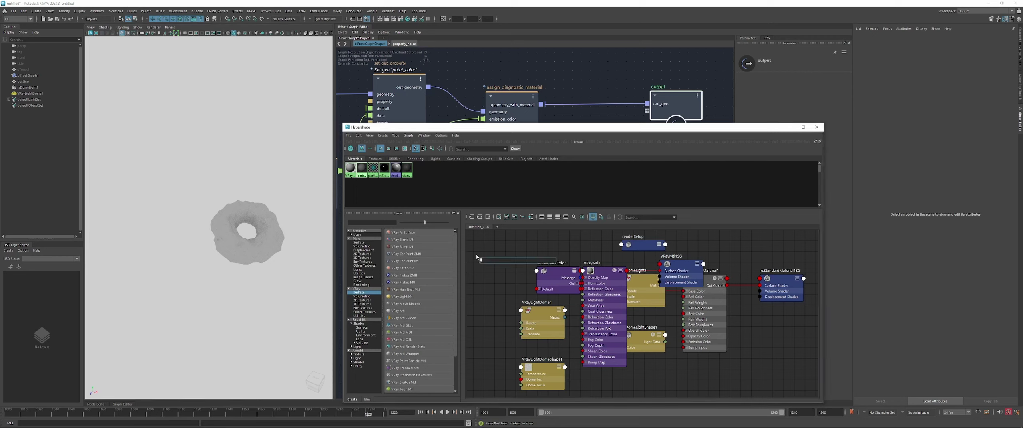
Create a VRayUserColor node in Hypershade and set its user attribute name to point_color
{"action": "key", "text": "Tab"}
{"action": "type", "text": "user"}
{"action": "key", "text": "Down"}
{"action": "key", "text": "Down"}
{"action": "key", "text": "Down"}
{"action": "key", "text": "Down"}
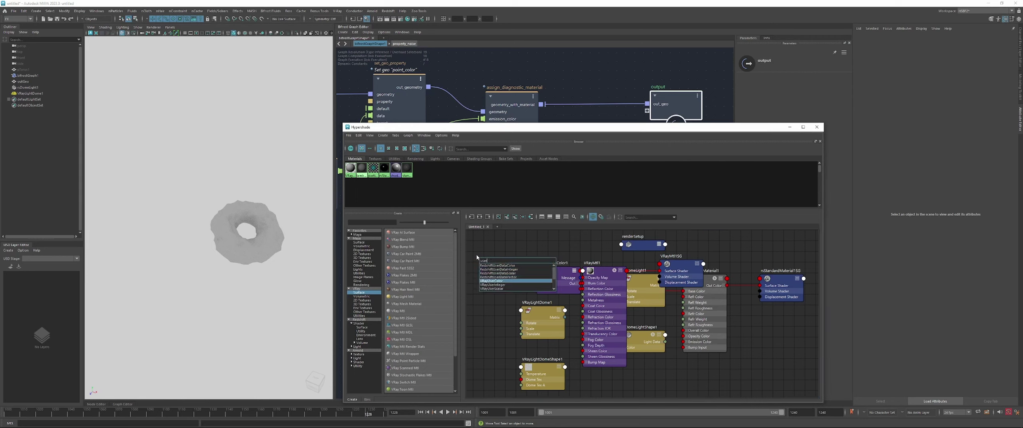
{"action": "key", "text": "Return"}
{"action": "left_click", "coordinate": [925, 77]}
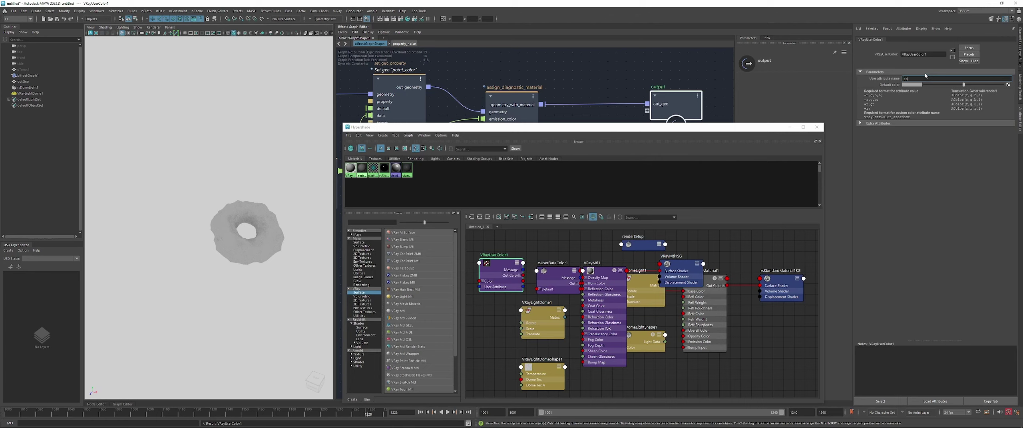
{"action": "key", "text": "Return"}
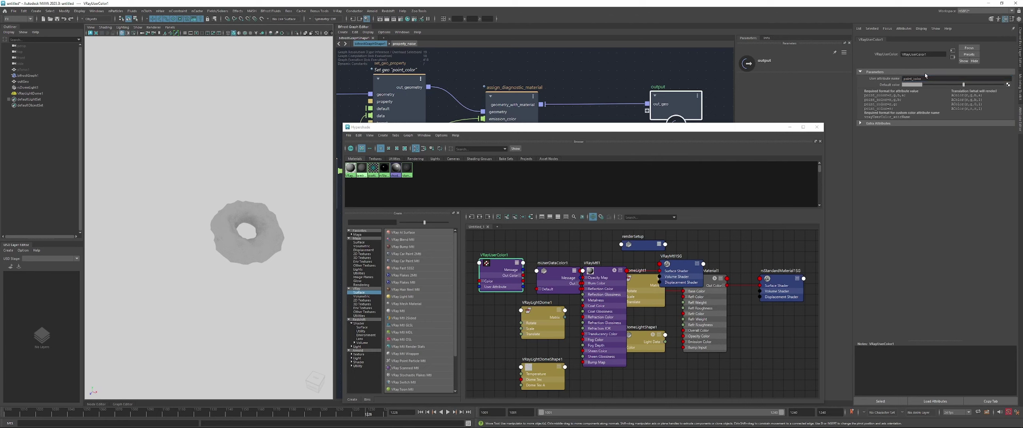
Connect the VRayUserColor node to the V-Ray material's diffuse color, and close Hypershade after ending the viewport render
{"action": "left_click_drag", "start_coordinate": [603, 270], "coordinate": [603, 252]}
{"action": "middle_click_drag", "start_coordinate": [503, 275], "coordinate": [912, 106]}
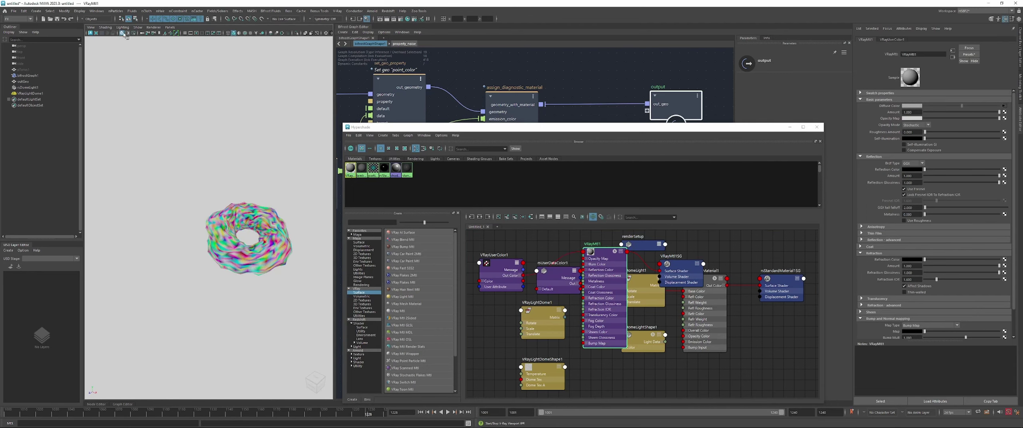
{"action": "left_click", "coordinate": [816, 127]}
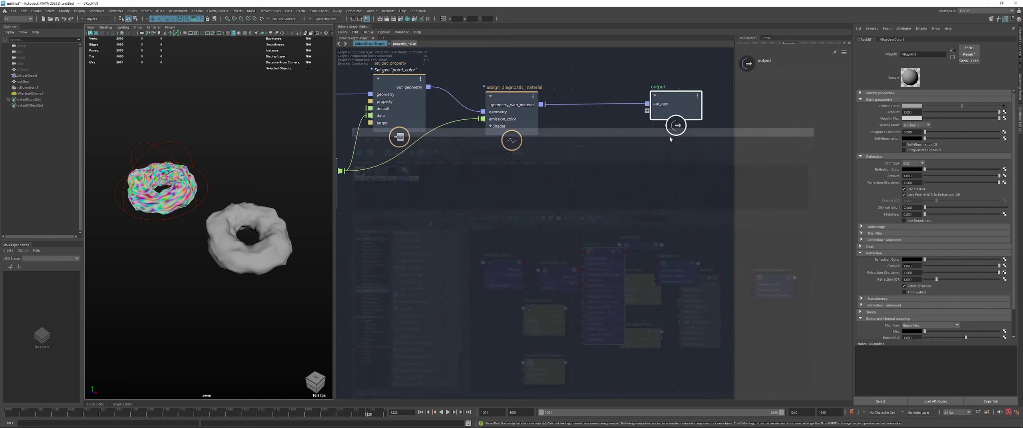
Select the outGeo mesh and examine the options available for the output node's out_geo port in the Bifrost graph
{"action": "left_click", "coordinate": [566, 179]}
{"action": "middle_click_drag", "start_coordinate": [566, 179], "coordinate": [574, 224], "text": "alt"}
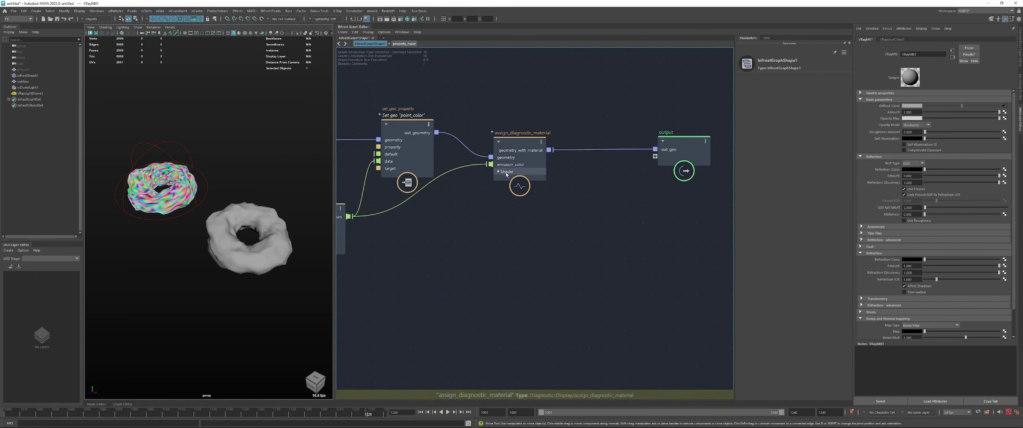
{"action": "left_click", "coordinate": [269, 215]}
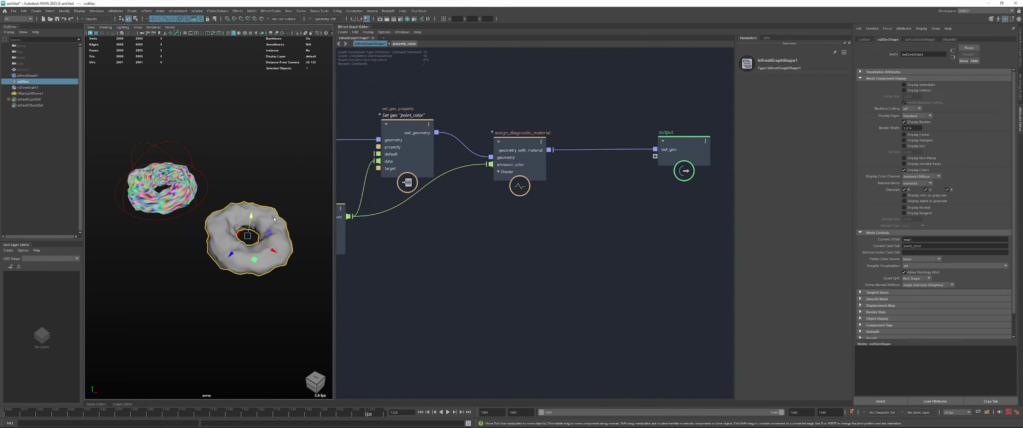
{"action": "right_click", "coordinate": [674, 151]}
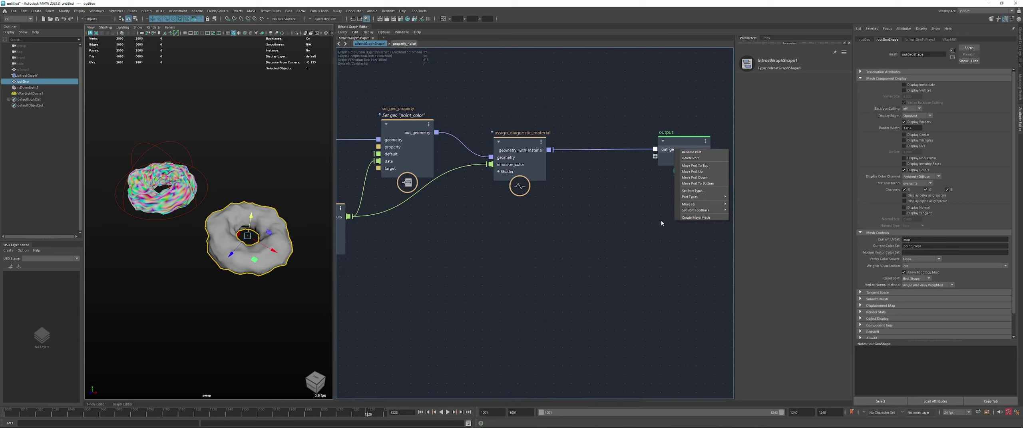
{"action": "left_click", "coordinate": [627, 231]}
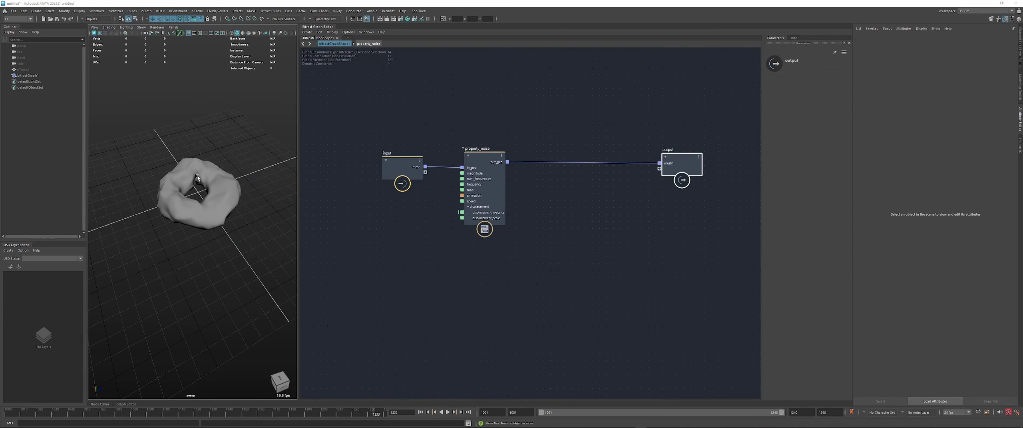
Create a locator in the scene and add it to the Bifrost graph as an input node below property_noise
{"action": "left_click_drag", "start_coordinate": [197, 177], "coordinate": [197, 201], "text": "alt"}
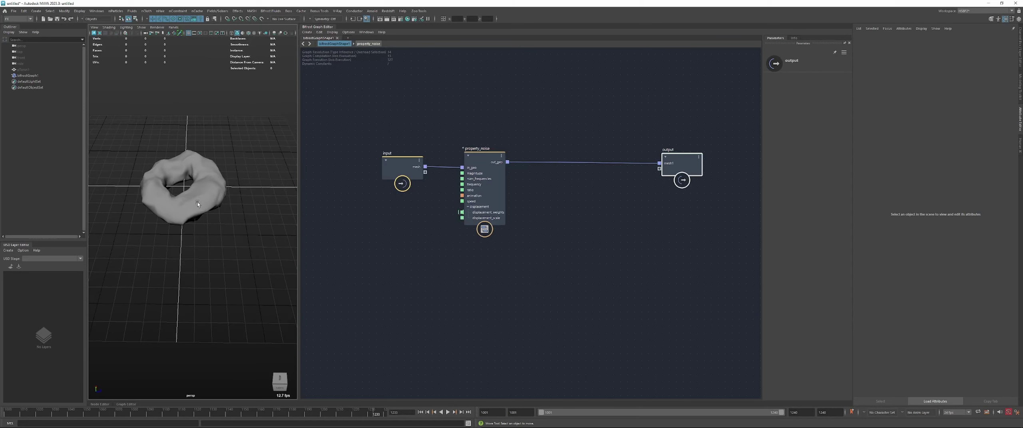
{"action": "key", "text": "ctrl+z"}
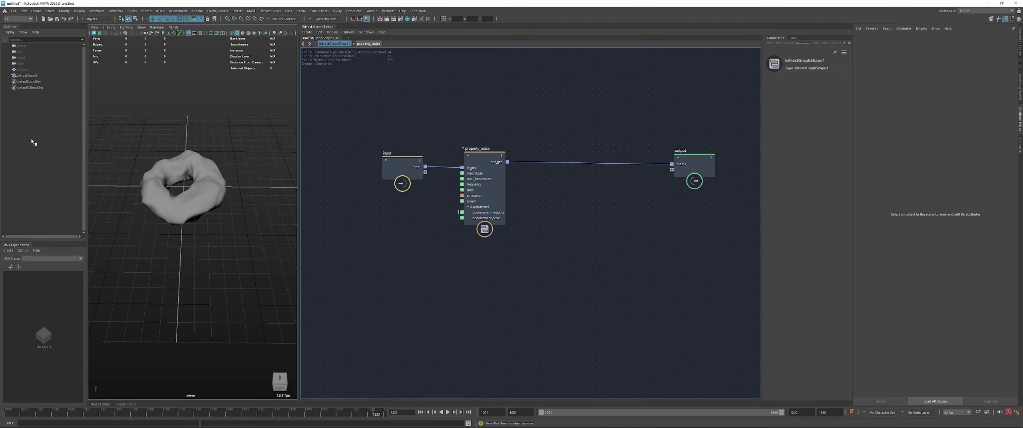
{"action": "key", "text": "Tab"}
{"action": "type", "text": "loca"}
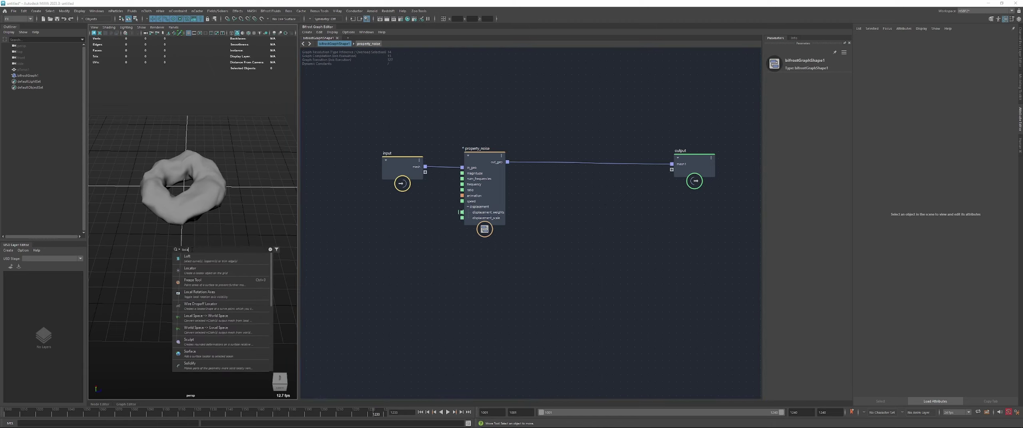
{"action": "key", "text": "Return"}
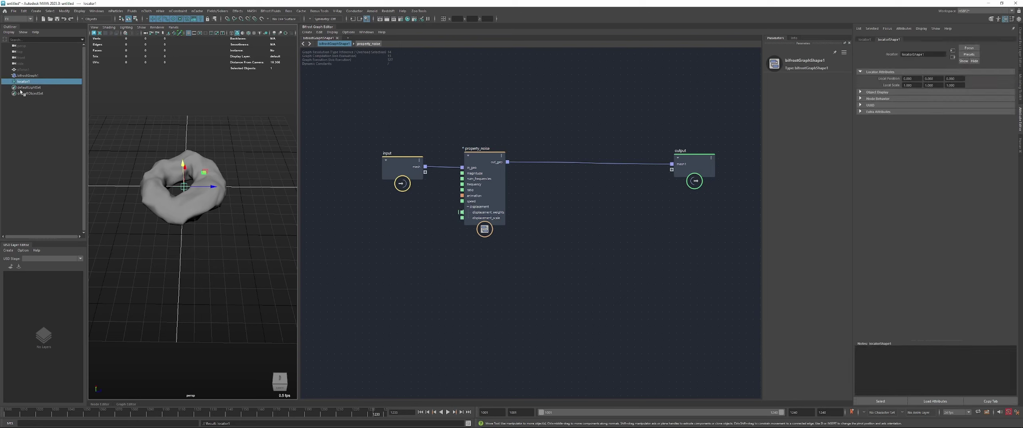
{"action": "left_click_drag", "start_coordinate": [20, 83], "coordinate": [483, 259]}
{"action": "left_click", "coordinate": [525, 256]}
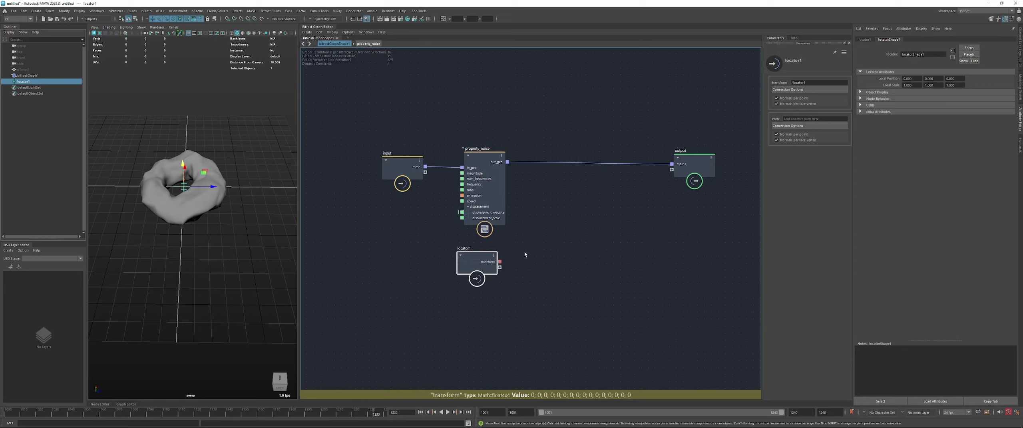
Add a transform_points node and insert it between property_noise and the output node
{"action": "key", "text": "Tab"}
{"action": "type", "text": "trans"}
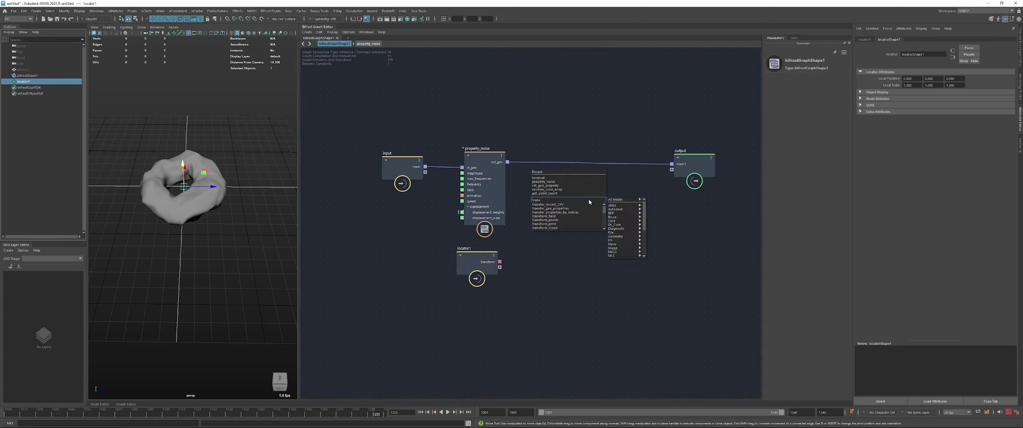
{"action": "type", "text": "p"}
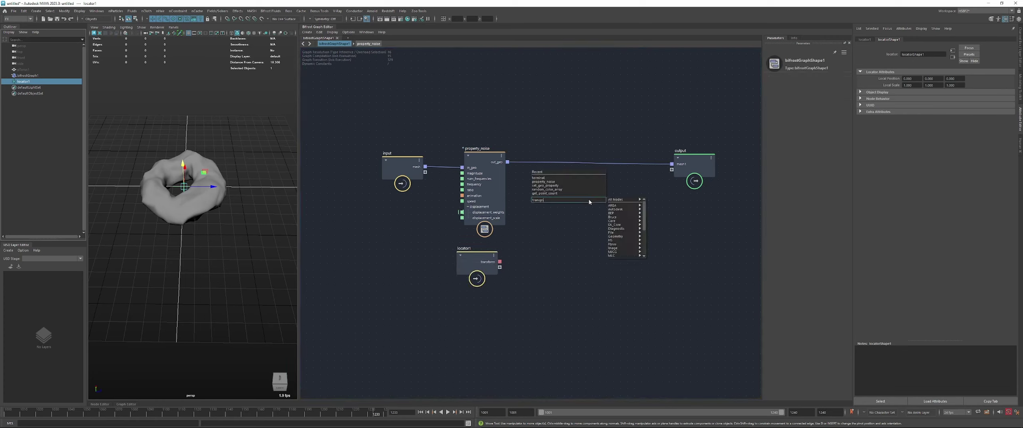
{"action": "key", "text": "BackSpace"}
{"action": "key", "text": "Down"}
{"action": "key", "text": "Down"}
{"action": "key", "text": "Down"}
{"action": "key", "text": "Down"}
{"action": "key", "text": "Down"}
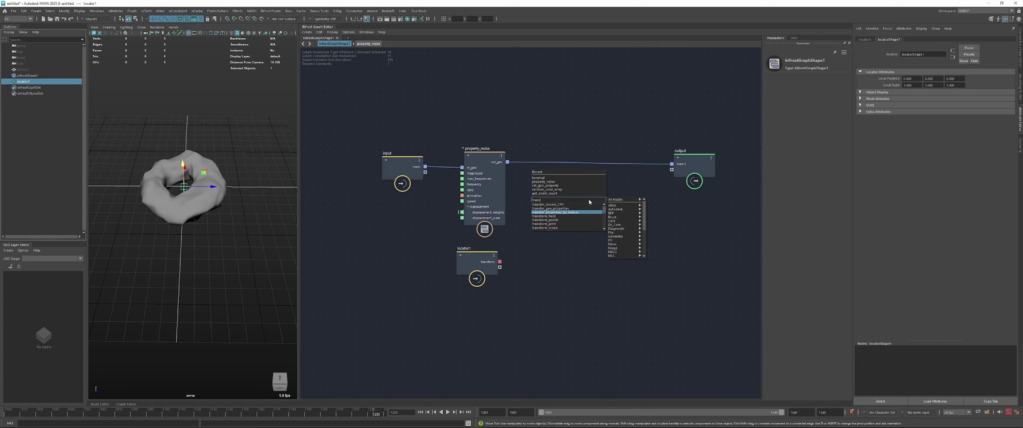
{"action": "key", "text": "Return"}
{"action": "left_click_drag", "start_coordinate": [589, 202], "coordinate": [586, 154]}
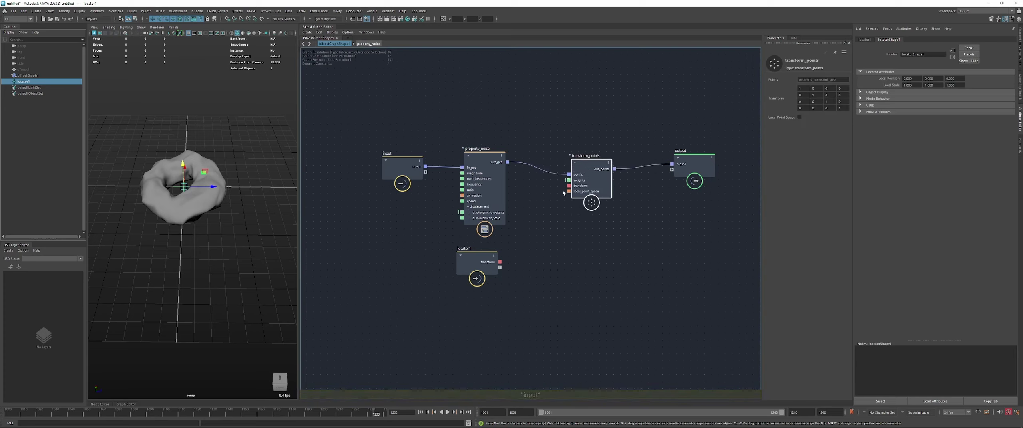
Connect the locator1 node's transform output to the transform input of transform_points
{"action": "left_click_drag", "start_coordinate": [569, 186], "coordinate": [465, 226]}
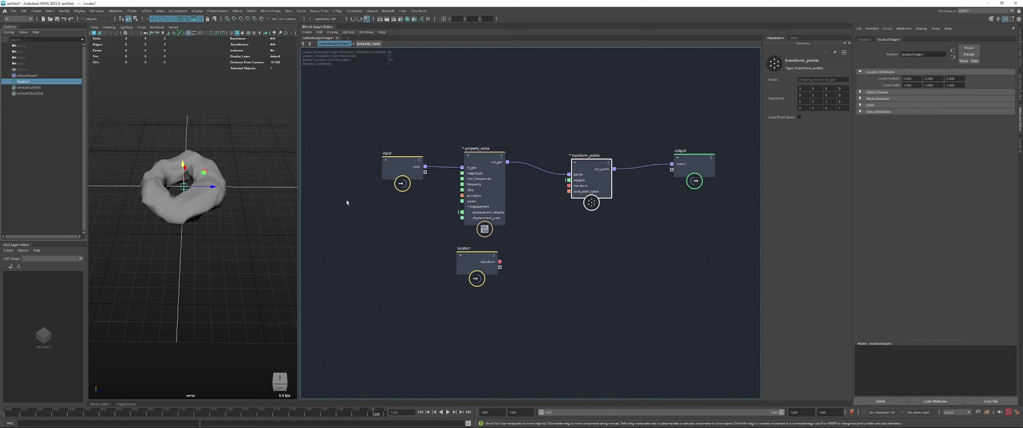
{"action": "left_click", "coordinate": [475, 265]}
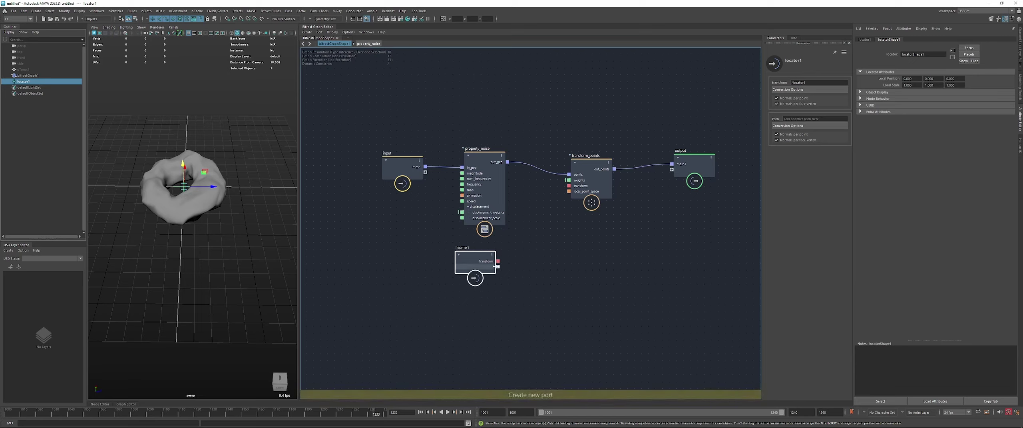
{"action": "left_click_drag", "start_coordinate": [498, 261], "coordinate": [569, 186]}
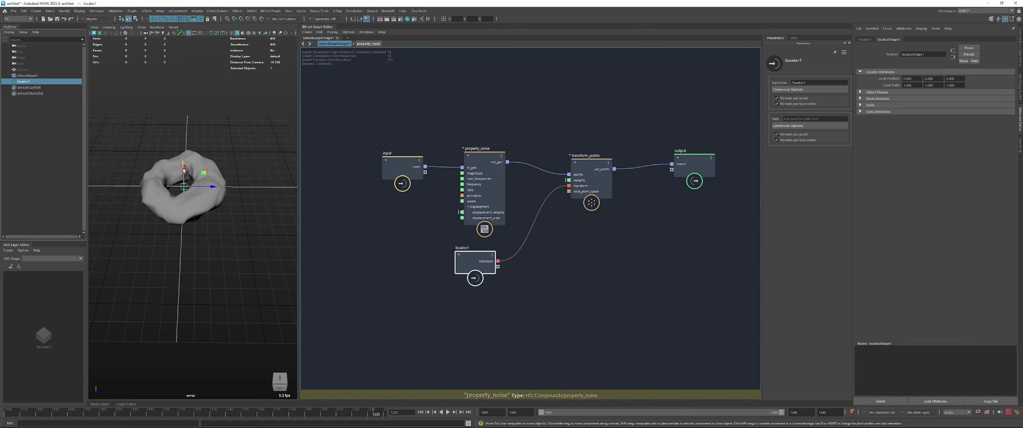
Move, rotate and scale the locator to transform the torus, and briefly play the animation
{"action": "left_click_drag", "start_coordinate": [163, 171], "coordinate": [183, 106], "text": "alt"}
{"action": "scroll", "coordinate": [184, 164], "scroll_direction": "down", "scroll_amount": 4}
{"action": "left_click_drag", "start_coordinate": [184, 106], "coordinate": [157, 104], "text": "alt"}
{"action": "key", "text": "e"}
{"action": "left_click_drag", "start_coordinate": [194, 136], "coordinate": [178, 161]}
{"action": "key", "text": "r"}
{"action": "scroll", "coordinate": [186, 160], "scroll_direction": "down", "scroll_amount": 3}
{"action": "key", "text": "alt+v"}
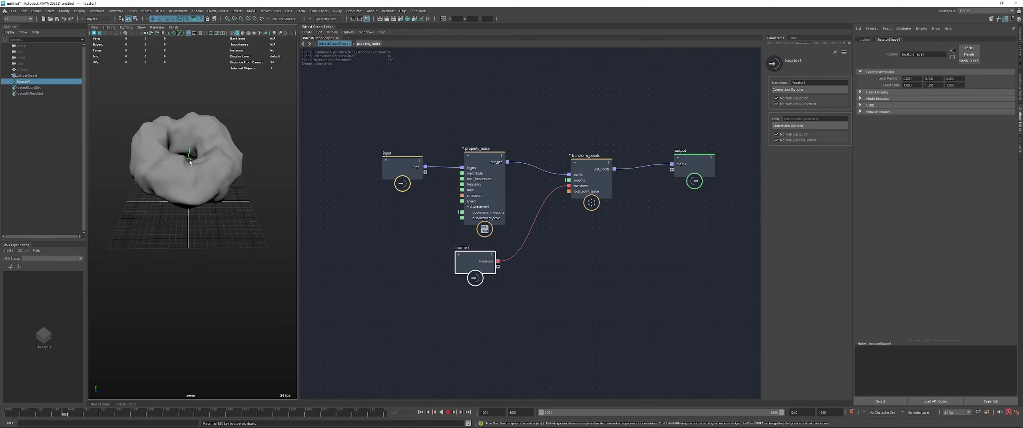
{"action": "key", "text": "alt+v"}
{"action": "key", "text": "w"}
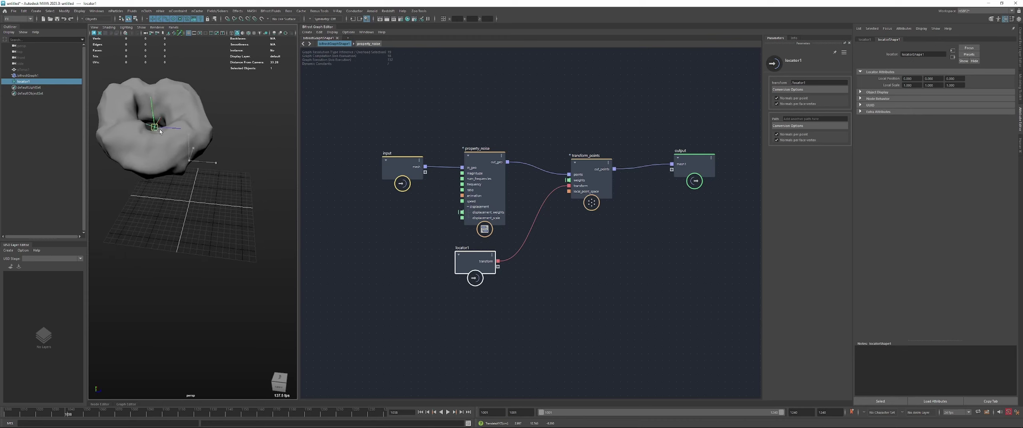
{"action": "scroll", "coordinate": [178, 163], "scroll_direction": "down", "scroll_amount": 5}
Tidy the graph by repositioning locator1, property_noise and transform_points, and collapse property_noise's displacement group
{"action": "left_click_drag", "start_coordinate": [489, 262], "coordinate": [515, 257]}
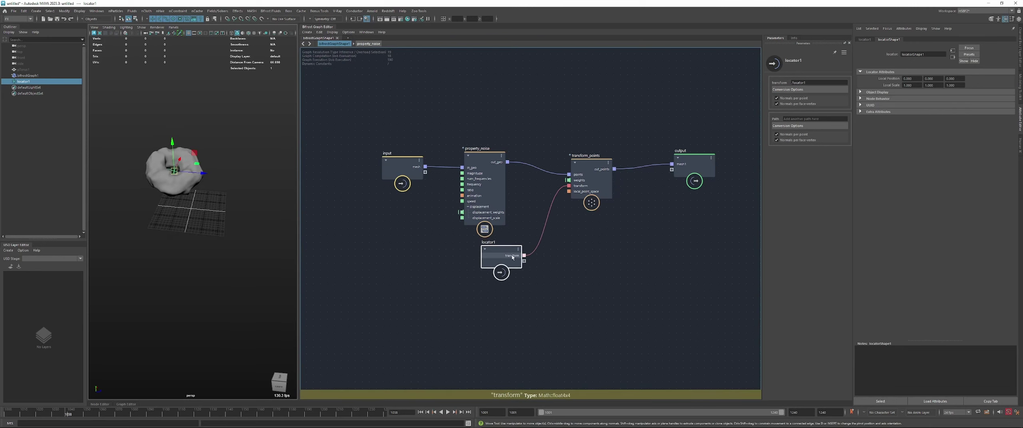
{"action": "left_click_drag", "start_coordinate": [588, 186], "coordinate": [590, 183]}
{"action": "left_click_drag", "start_coordinate": [490, 187], "coordinate": [488, 185]}
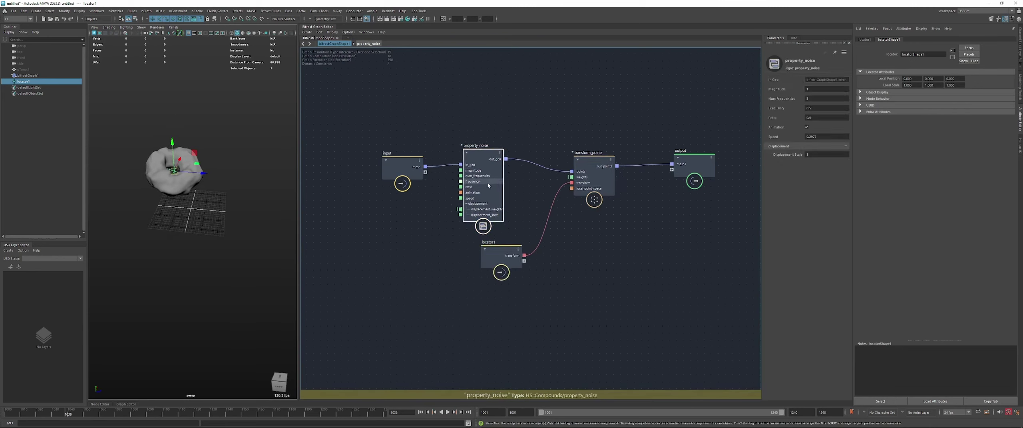
{"action": "left_click", "coordinate": [466, 204]}
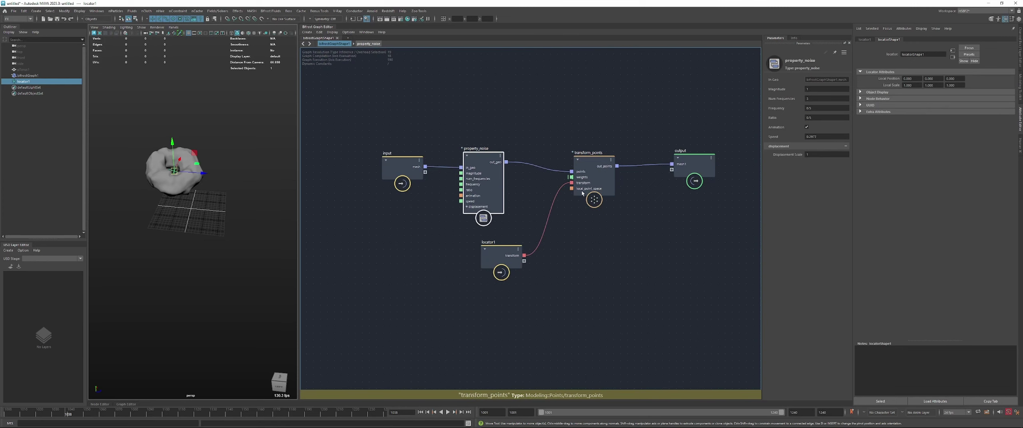
{"action": "left_click_drag", "start_coordinate": [596, 176], "coordinate": [590, 176]}
{"action": "scroll", "coordinate": [167, 152], "scroll_direction": "up", "scroll_amount": 2}
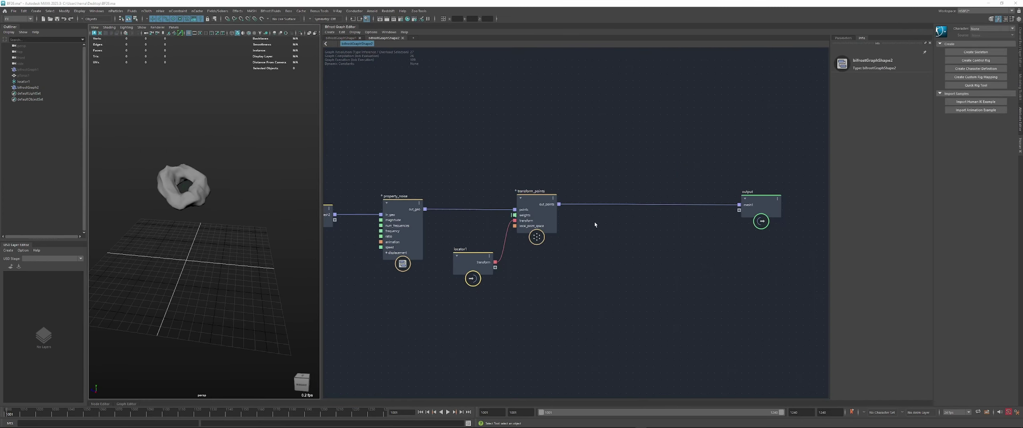
Insert an assign_material node between transform_points and the output, with a standard_surface_mat node feeding its surface_material input
{"action": "scroll", "coordinate": [622, 231], "scroll_direction": "up", "scroll_amount": 1}
{"action": "middle_click_drag", "start_coordinate": [624, 235], "coordinate": [642, 229]}
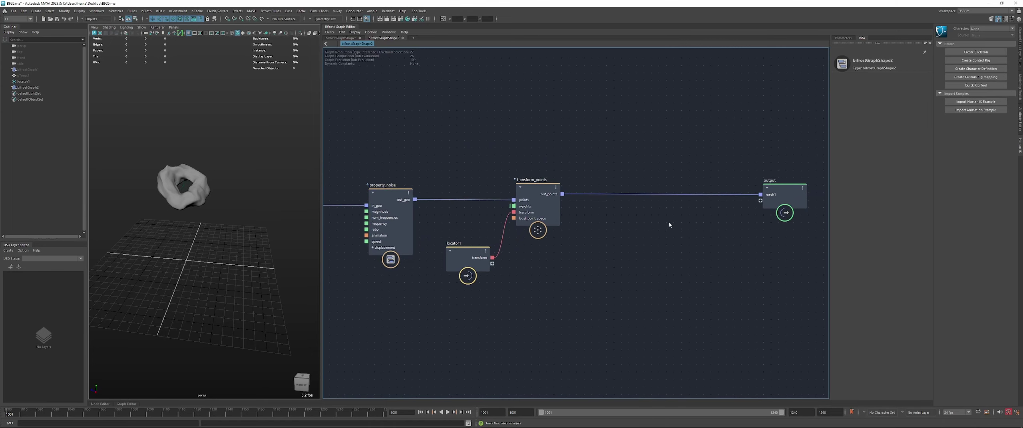
{"action": "key", "text": "Tab"}
{"action": "type", "text": "ass"}
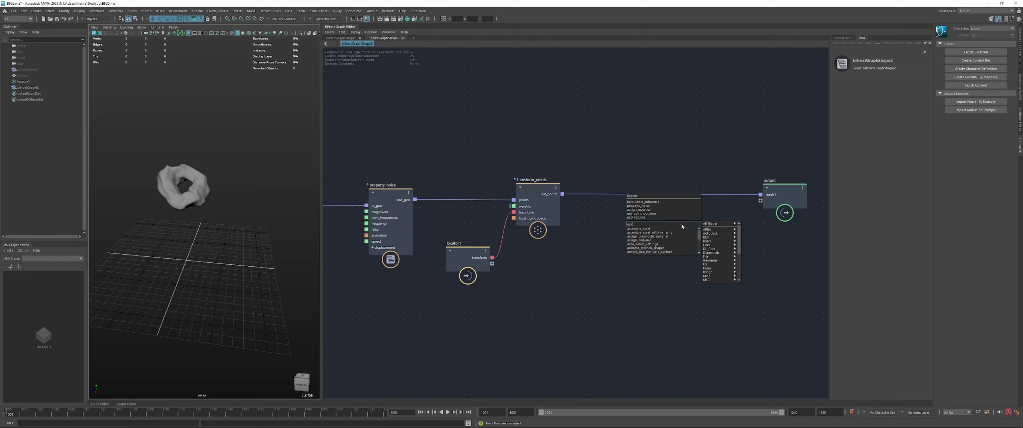
{"action": "left_click", "coordinate": [660, 243]}
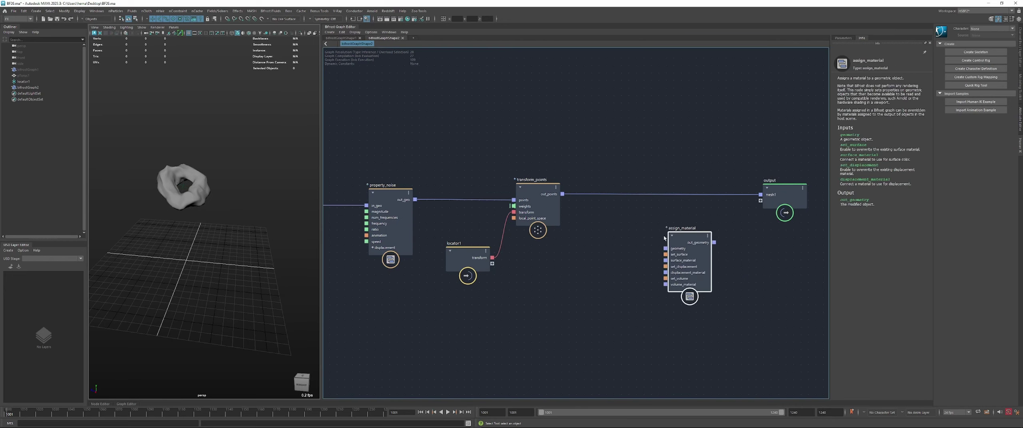
{"action": "left_click_drag", "start_coordinate": [682, 261], "coordinate": [669, 221]}
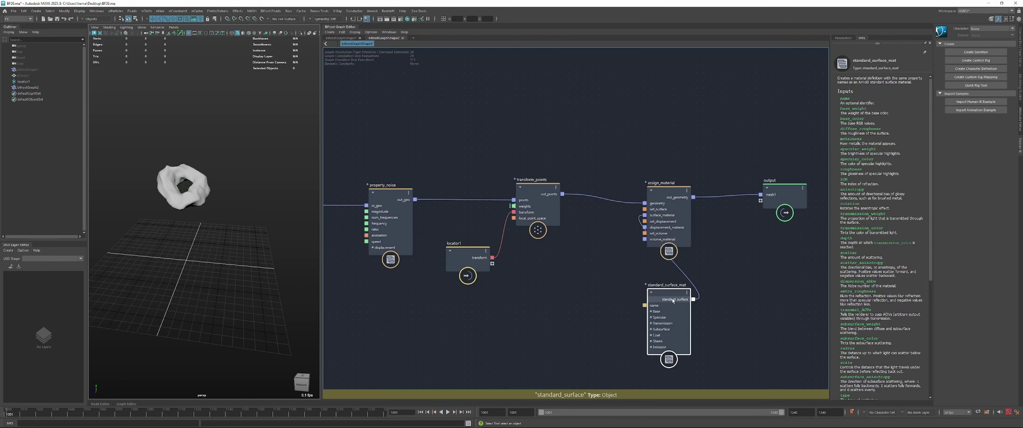
{"action": "left_click_drag", "start_coordinate": [675, 300], "coordinate": [604, 269]}
{"action": "left_click_drag", "start_coordinate": [662, 240], "coordinate": [674, 233]}
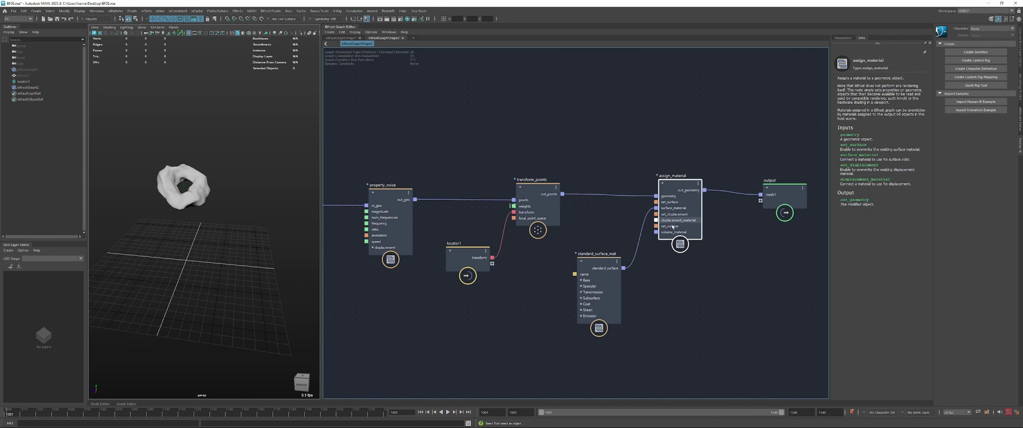
Arrange the property_noise node and add a get_point_position node fed by its out_geo output
{"action": "middle_click_drag", "start_coordinate": [427, 294], "coordinate": [475, 228]}
{"action": "middle_click_drag", "start_coordinate": [416, 187], "coordinate": [470, 202]}
{"action": "left_click_drag", "start_coordinate": [395, 210], "coordinate": [489, 160]}
{"action": "left_click_drag", "start_coordinate": [489, 160], "coordinate": [435, 162]}
{"action": "left_click_drag", "start_coordinate": [511, 239], "coordinate": [511, 239]}
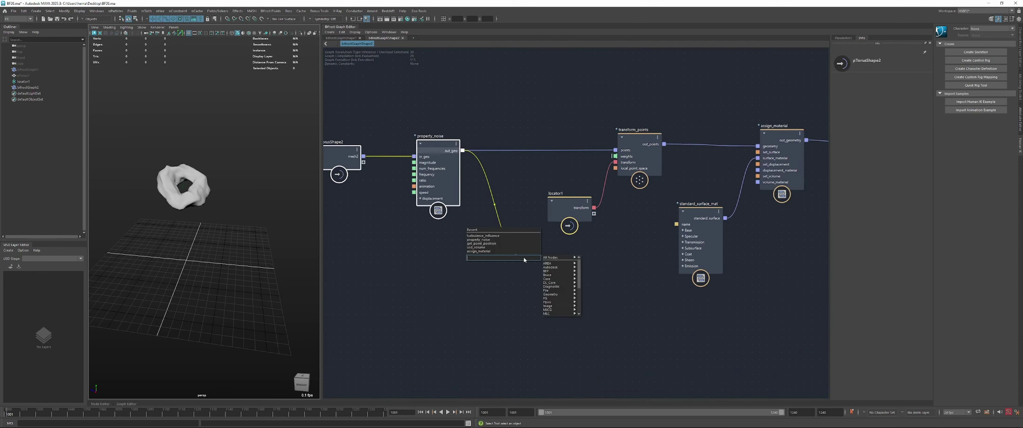
{"action": "type", "text": "gpp"}
{"action": "key", "text": "Return"}
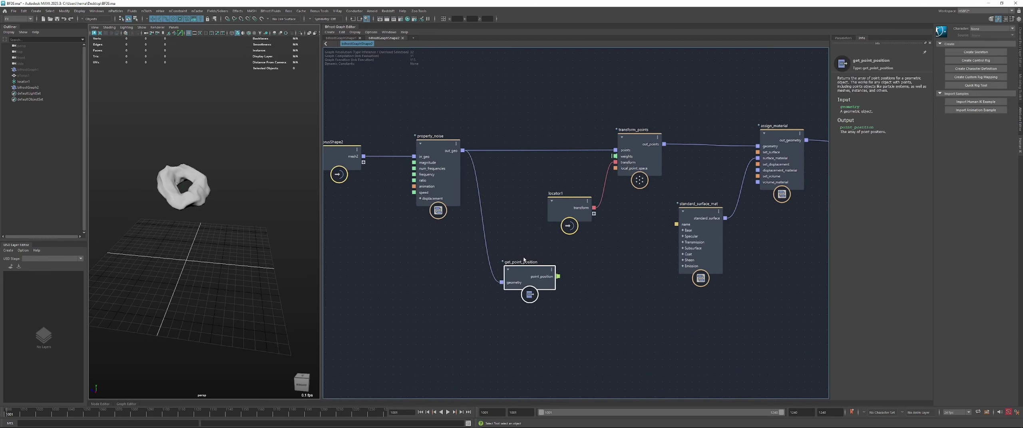
Connect get_point_position's point_position output to the base_color input in the Base group of standard_surface_mat
{"action": "left_click", "coordinate": [683, 236]}
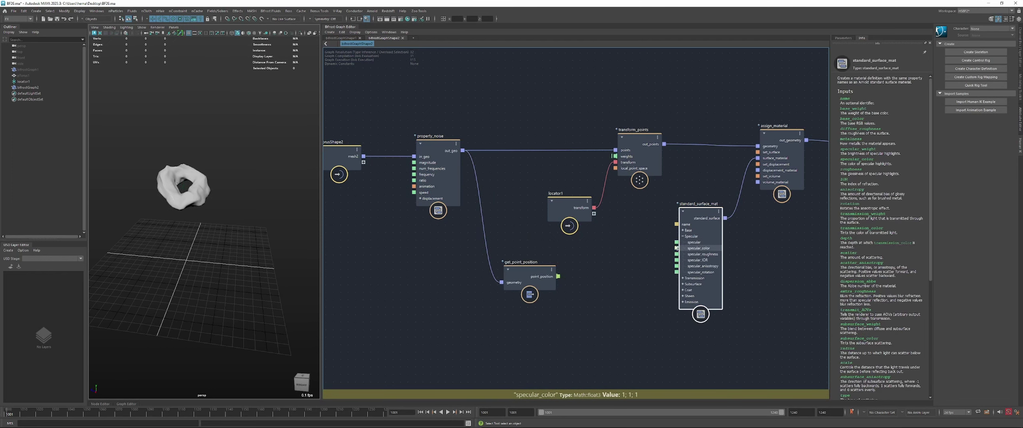
{"action": "left_click_drag", "start_coordinate": [530, 278], "coordinate": [529, 269]}
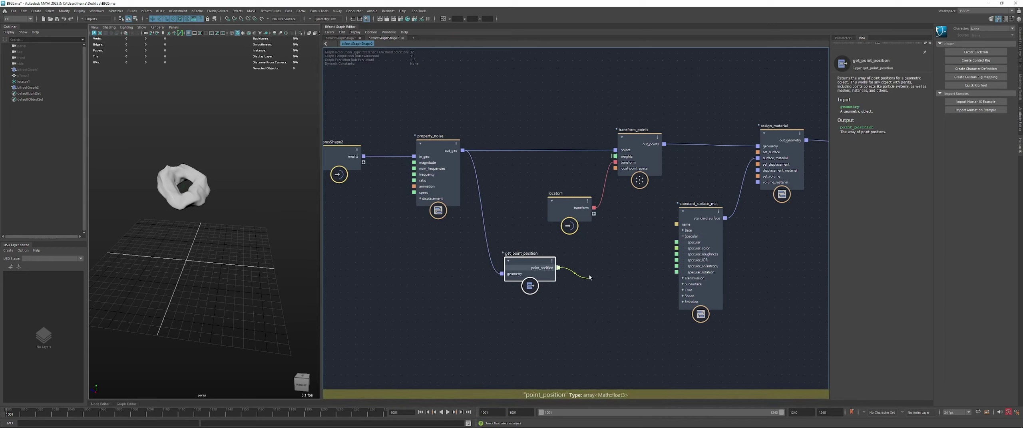
{"action": "left_click_drag", "start_coordinate": [590, 276], "coordinate": [590, 277]}
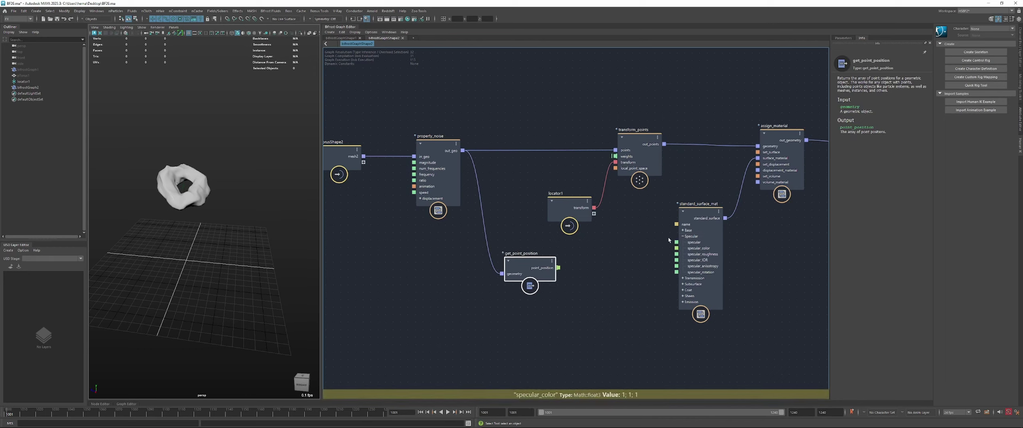
{"action": "left_click", "coordinate": [683, 279]}
{"action": "left_click_drag", "start_coordinate": [559, 268], "coordinate": [664, 288]}
{"action": "left_click", "coordinate": [683, 279]}
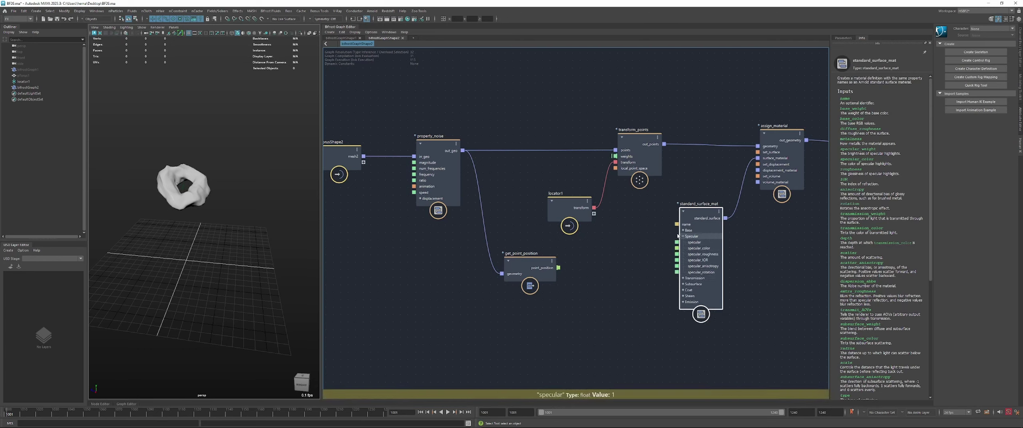
{"action": "left_click", "coordinate": [683, 236]}
{"action": "left_click_drag", "start_coordinate": [688, 235], "coordinate": [687, 242]}
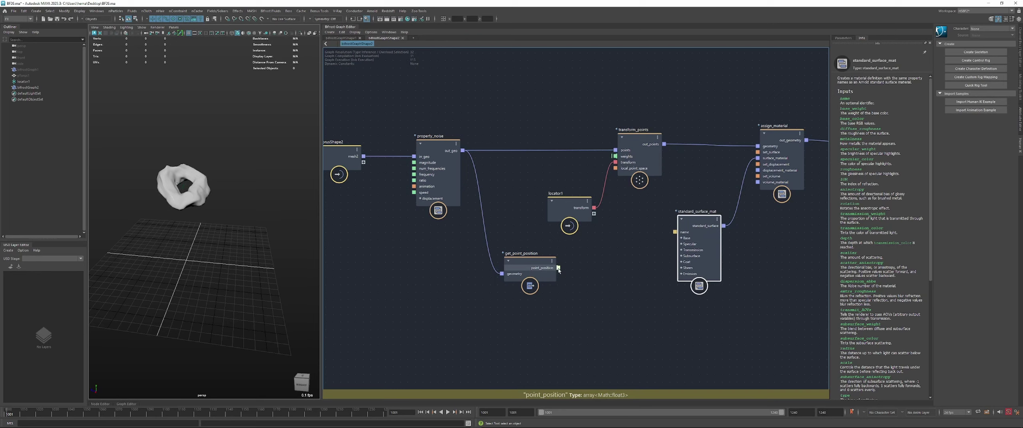
{"action": "left_click_drag", "start_coordinate": [559, 268], "coordinate": [682, 250]}
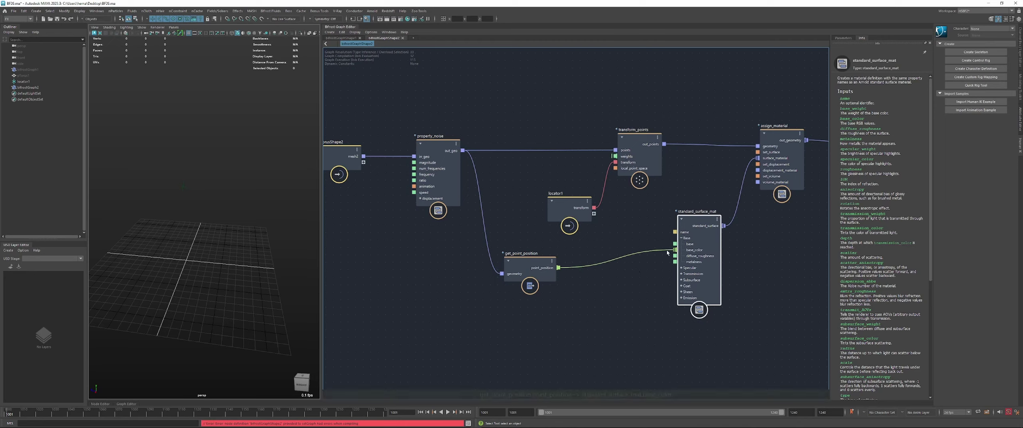
Disconnect the point position from standard_surface_mat's base_color and collapse the material node's Coat group
{"action": "left_click_drag", "start_coordinate": [666, 251], "coordinate": [626, 279]}
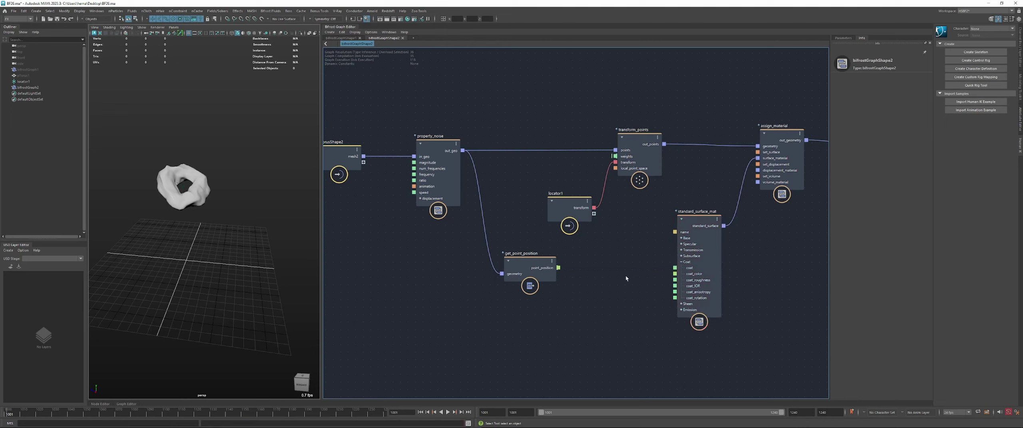
{"action": "left_click", "coordinate": [681, 263]}
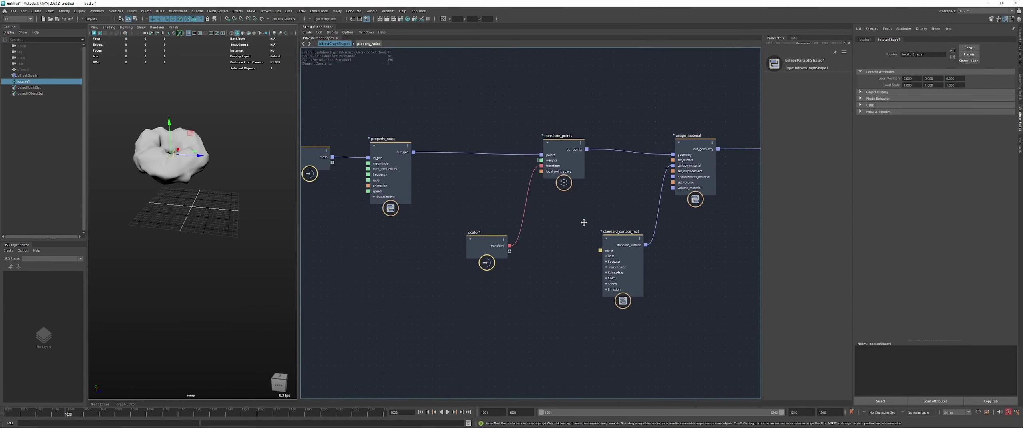
Spread out the input, locator1 and property_noise nodes so the graph is easier to group
{"action": "left_click", "coordinate": [579, 159]}
{"action": "left_click_drag", "start_coordinate": [530, 237], "coordinate": [519, 233]}
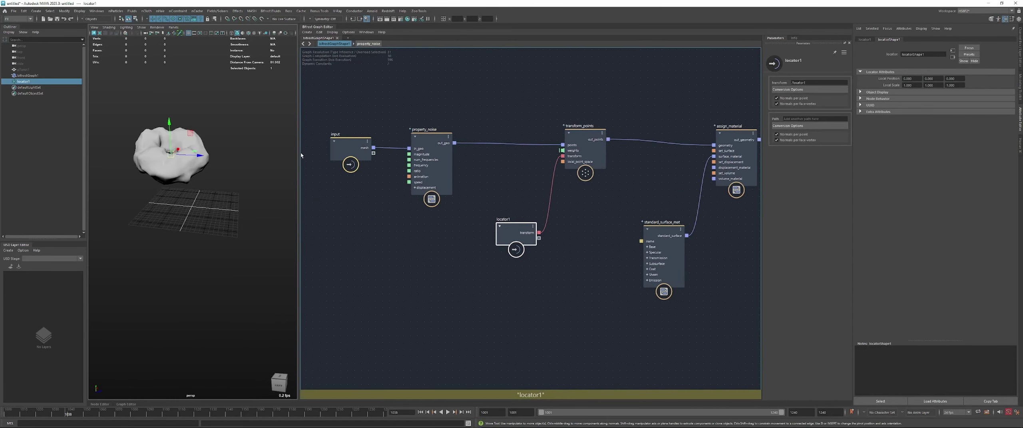
{"action": "left_click_drag", "start_coordinate": [353, 154], "coordinate": [332, 154]}
{"action": "middle_click_drag", "start_coordinate": [417, 189], "coordinate": [459, 185], "text": "alt"}
{"action": "left_click_drag", "start_coordinate": [465, 163], "coordinate": [483, 163]}
{"action": "middle_click_drag", "start_coordinate": [627, 188], "coordinate": [575, 177], "text": "alt"}
{"action": "scroll", "coordinate": [570, 167], "scroll_direction": "down", "scroll_amount": 2}
{"action": "left_click_drag", "start_coordinate": [606, 228], "coordinate": [607, 230]}
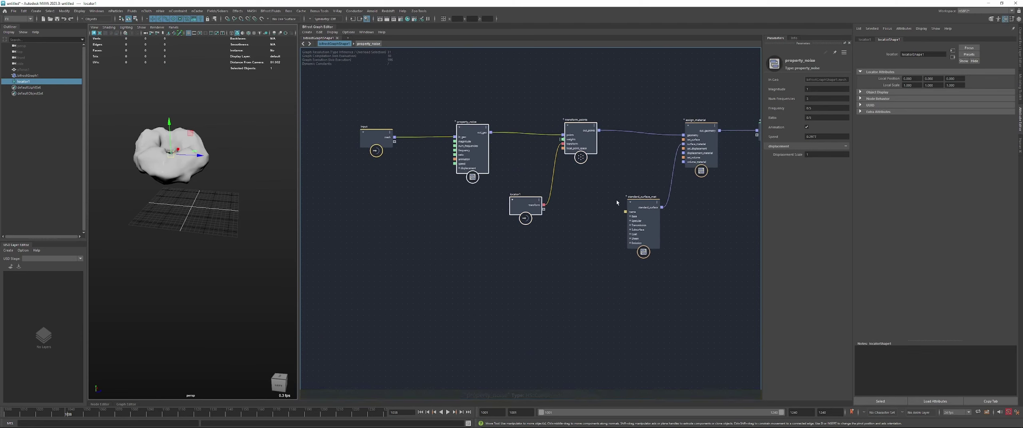
{"action": "middle_click_drag", "start_coordinate": [538, 162], "coordinate": [534, 158], "text": "alt"}
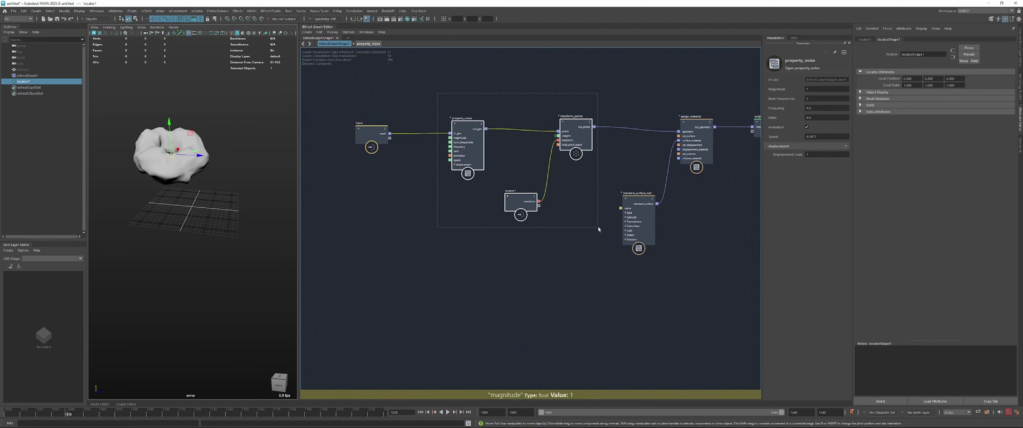
Move the input node clear and create a backdrop around property_noise, transform_points and locator1
{"action": "left_click_drag", "start_coordinate": [597, 228], "coordinate": [599, 227]}
{"action": "left_click_drag", "start_coordinate": [370, 136], "coordinate": [354, 136]}
{"action": "left_click_drag", "start_coordinate": [437, 99], "coordinate": [565, 208]}
{"action": "middle_click_drag", "start_coordinate": [566, 207], "coordinate": [532, 204], "text": "alt"}
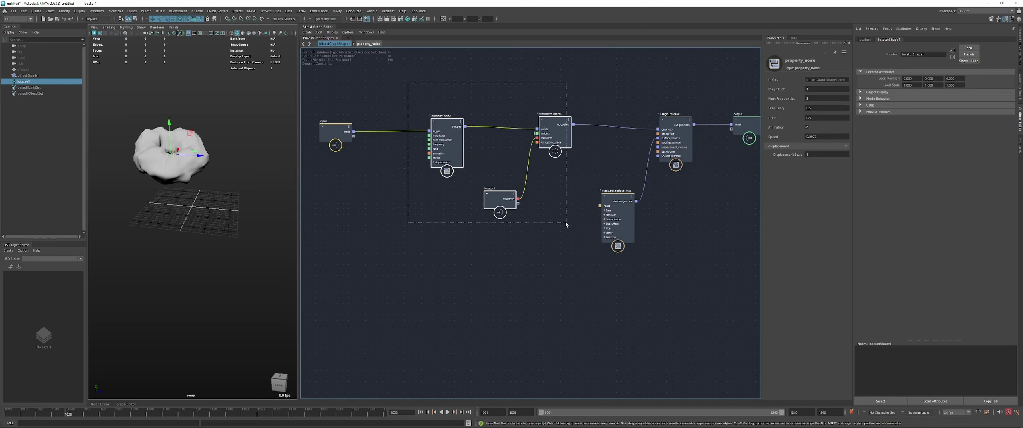
{"action": "key", "text": "ctrl+b"}
{"action": "left_click", "coordinate": [522, 226]}
{"action": "right_click_drag", "start_coordinate": [499, 117], "coordinate": [512, 113], "text": "alt"}
{"action": "left_click_drag", "start_coordinate": [518, 106], "coordinate": [497, 108]}
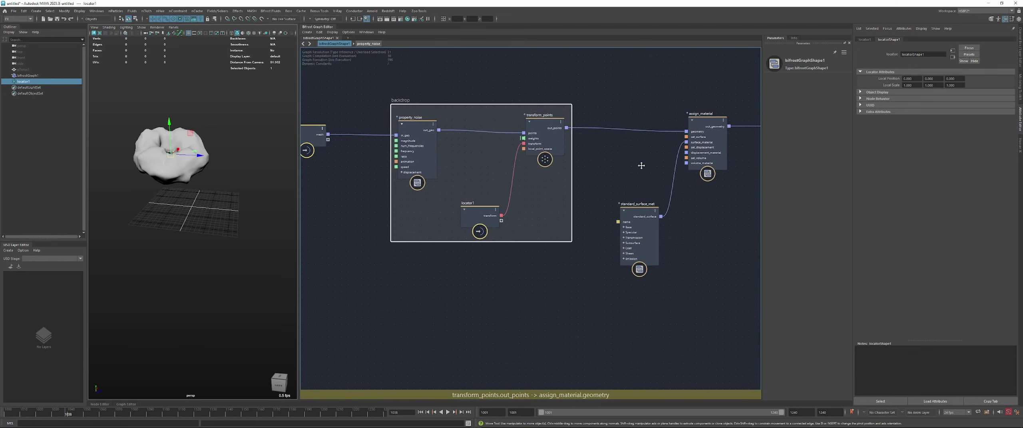
Create a second backdrop around assign_material and standard_surface_mat, and move the output node farther away from it
{"action": "middle_click_drag", "start_coordinate": [641, 164], "coordinate": [588, 142], "text": "alt"}
{"action": "left_click_drag", "start_coordinate": [555, 76], "coordinate": [652, 181]}
{"action": "right_click", "coordinate": [630, 96]}
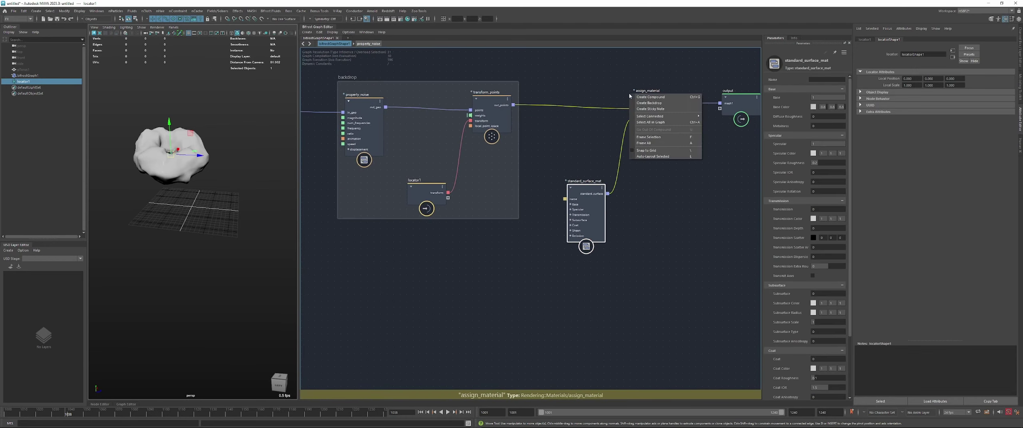
{"action": "left_click", "coordinate": [647, 103]}
{"action": "middle_click_drag", "start_coordinate": [723, 141], "coordinate": [652, 146], "text": "alt"}
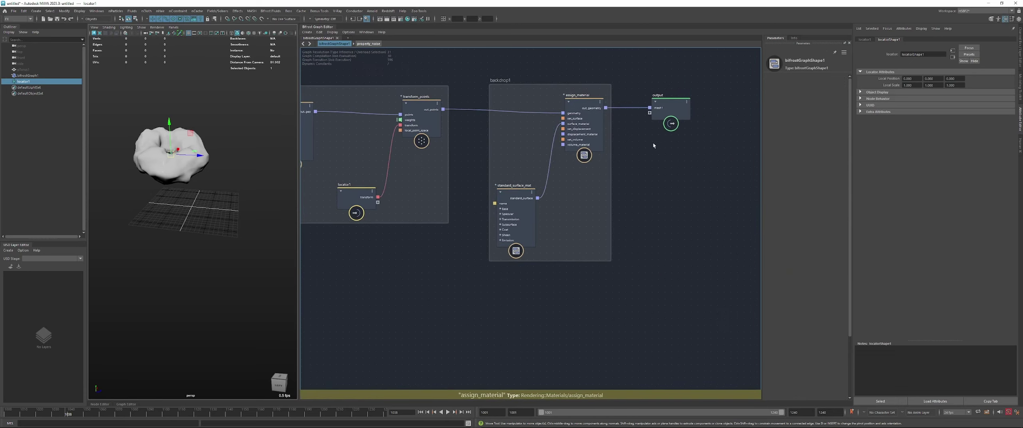
{"action": "left_click_drag", "start_coordinate": [669, 113], "coordinate": [691, 114]}
{"action": "middle_click_drag", "start_coordinate": [472, 163], "coordinate": [601, 179], "text": "alt"}
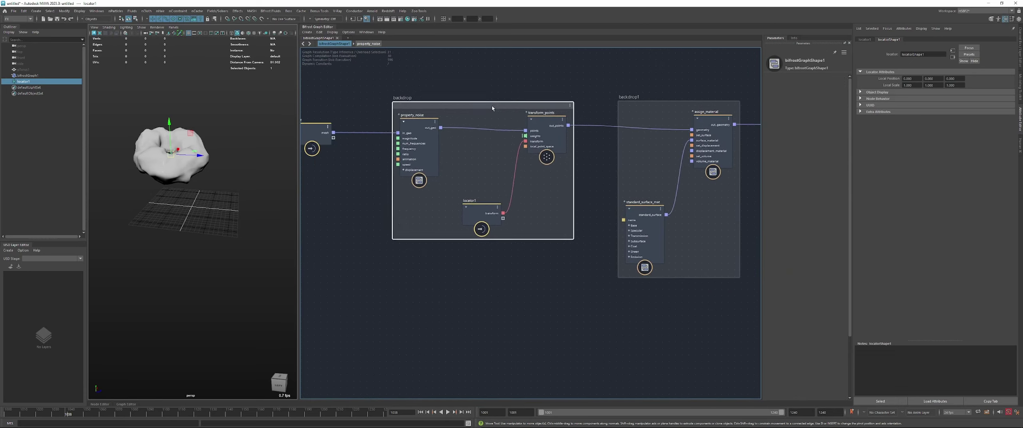
Extend the noise nodes' backdrop at its left and lower edges, and move the input node farther away
{"action": "left_click", "coordinate": [494, 105]}
{"action": "middle_click_drag", "start_coordinate": [394, 184], "coordinate": [468, 188], "text": "alt"}
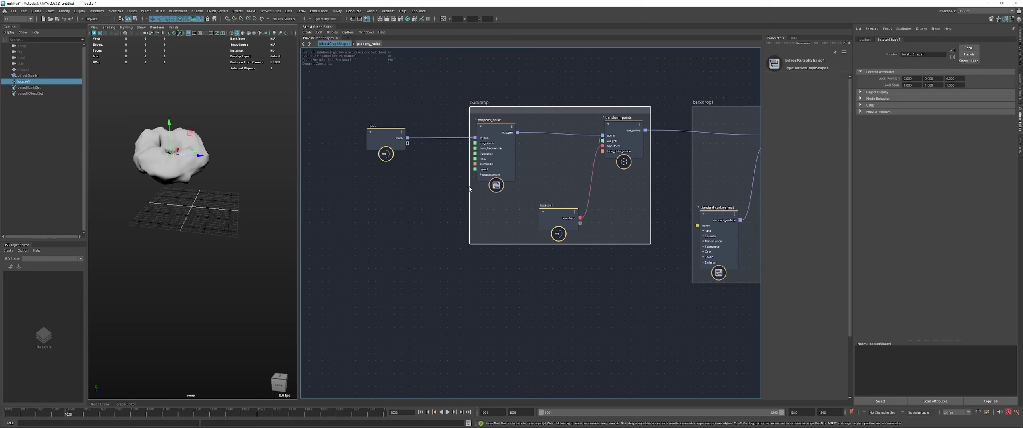
{"action": "left_click_drag", "start_coordinate": [469, 188], "coordinate": [457, 189]}
{"action": "left_click", "coordinate": [500, 267]}
{"action": "left_click_drag", "start_coordinate": [583, 244], "coordinate": [586, 254]}
{"action": "left_click_drag", "start_coordinate": [384, 142], "coordinate": [369, 140]}
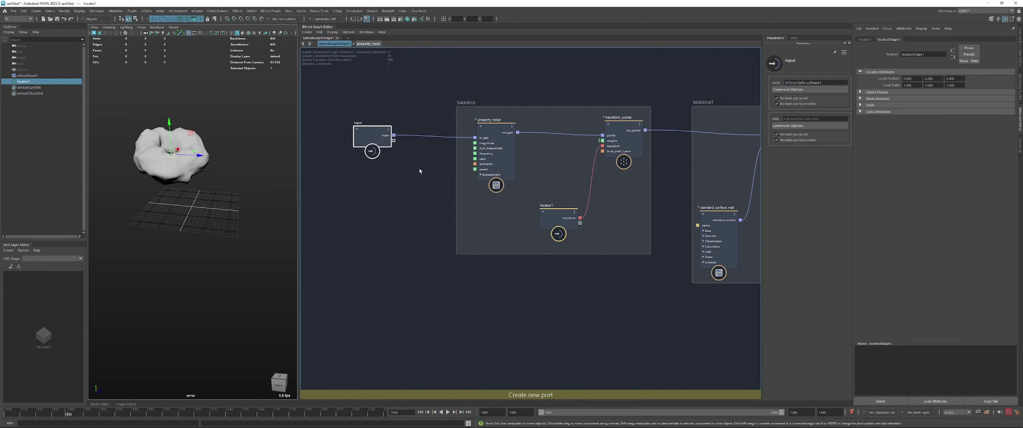
Reposition locator1 and the other nodes inside the first backdrop, and shift that backdrop and the input node to the left
{"action": "left_click_drag", "start_coordinate": [648, 239], "coordinate": [647, 240]}
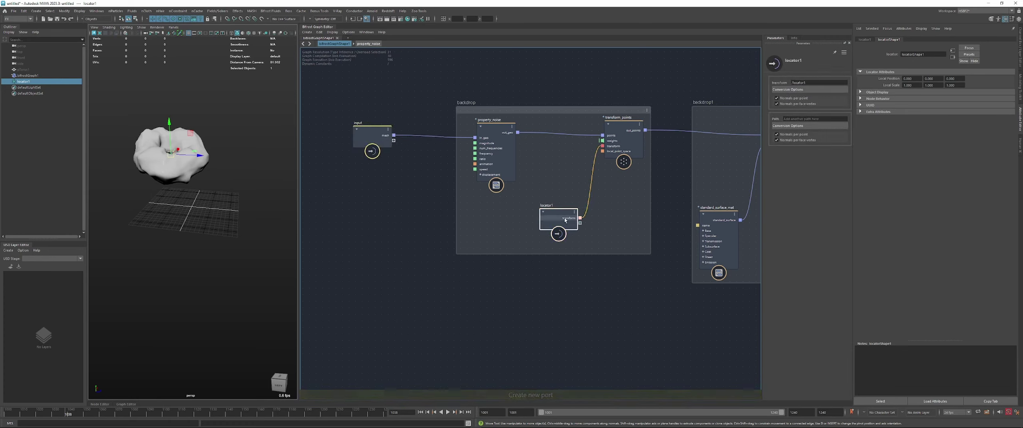
{"action": "mouse_move", "coordinate": [555, 215]}
{"action": "left_mouse_down"}
{"action": "mouse_move", "coordinate": [565, 220]}
{"action": "mouse_move", "coordinate": [543, 211]}
{"action": "left_mouse_up"}
{"action": "left_click", "coordinate": [417, 190]}
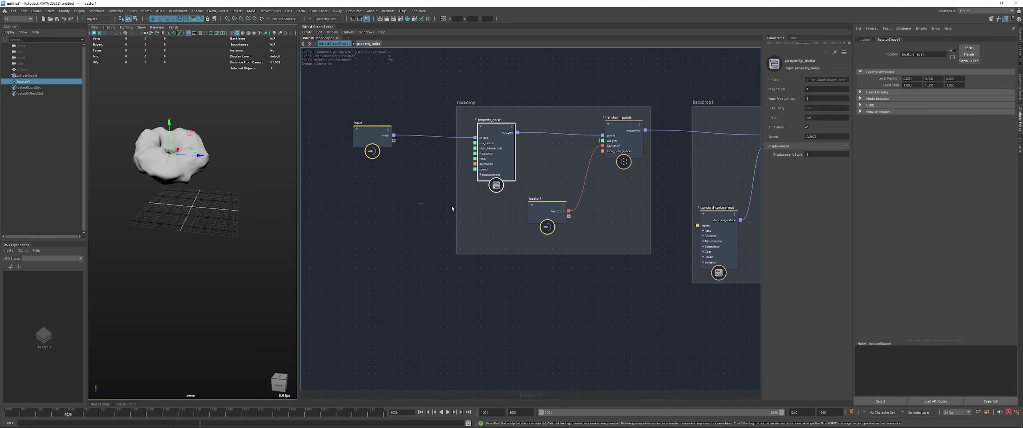
{"action": "left_click_drag", "start_coordinate": [411, 199], "coordinate": [582, 224]}
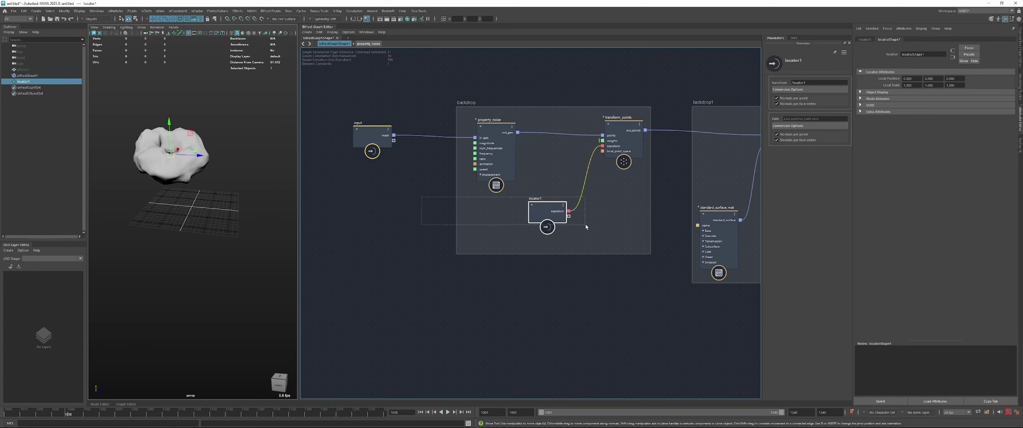
{"action": "left_click_drag", "start_coordinate": [564, 109], "coordinate": [540, 114]}
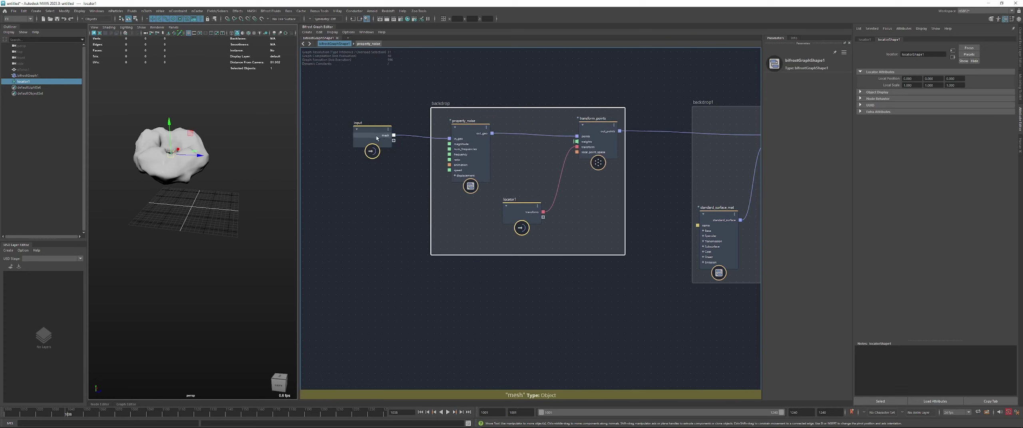
{"action": "left_click_drag", "start_coordinate": [376, 138], "coordinate": [354, 141]}
{"action": "left_click_drag", "start_coordinate": [515, 110], "coordinate": [508, 109]}
{"action": "left_click_drag", "start_coordinate": [475, 145], "coordinate": [474, 149]}
{"action": "left_click_drag", "start_coordinate": [599, 140], "coordinate": [599, 144]}
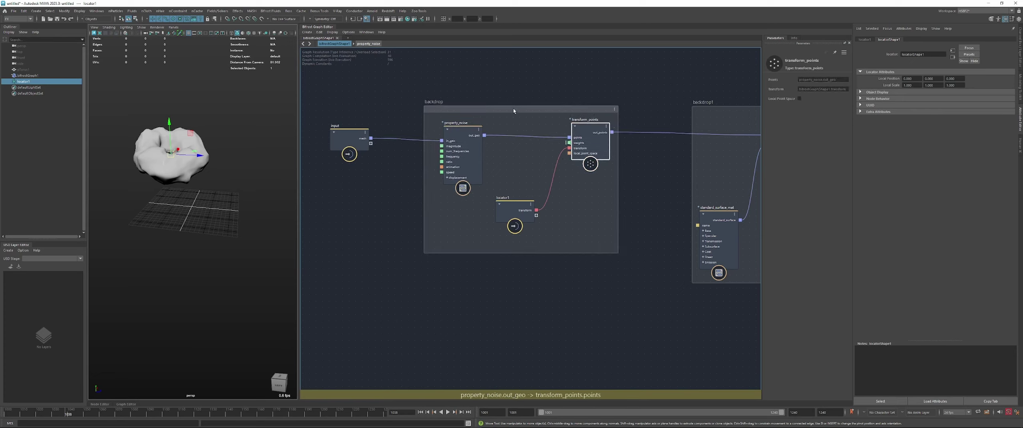
{"action": "left_click_drag", "start_coordinate": [513, 107], "coordinate": [505, 106]}
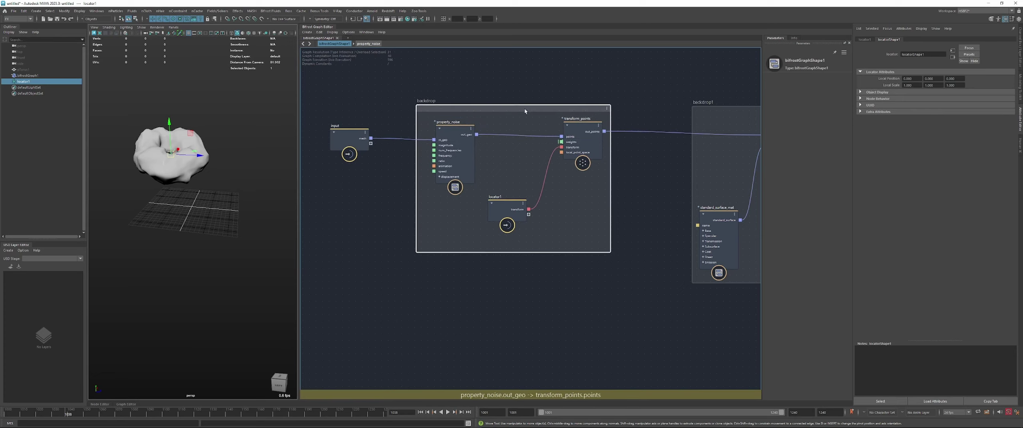
Try the green, orange and blue preset colors on the first backdrop
{"action": "left_click", "coordinate": [606, 109]}
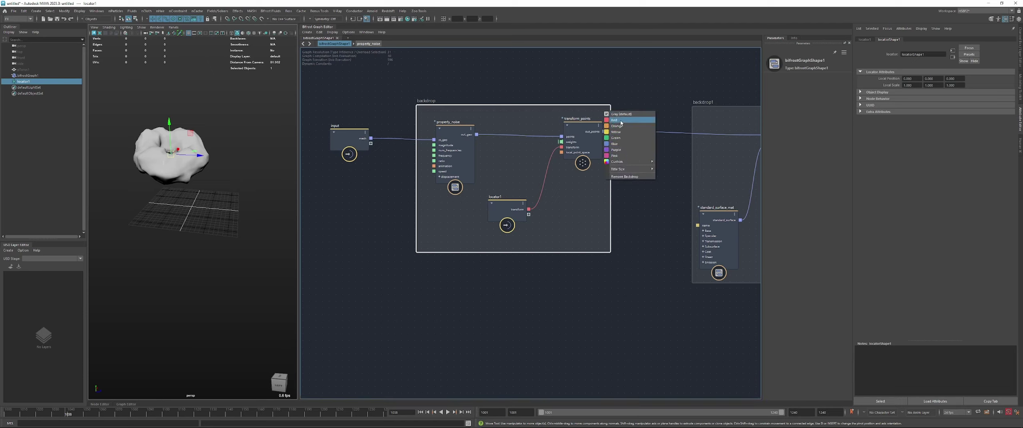
{"action": "left_click", "coordinate": [624, 138]}
{"action": "left_click", "coordinate": [606, 109]}
{"action": "left_click", "coordinate": [625, 126]}
{"action": "left_click", "coordinate": [605, 109]}
{"action": "left_click", "coordinate": [618, 143]}
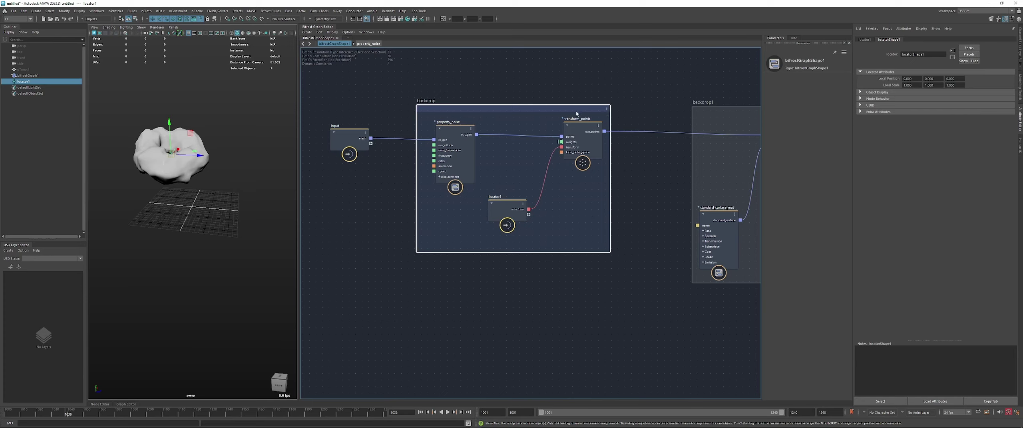
Give the first backdrop a custom teal-blue color with increased opacity
{"action": "left_click", "coordinate": [606, 109]}
{"action": "mouse_move", "coordinate": [623, 162]}
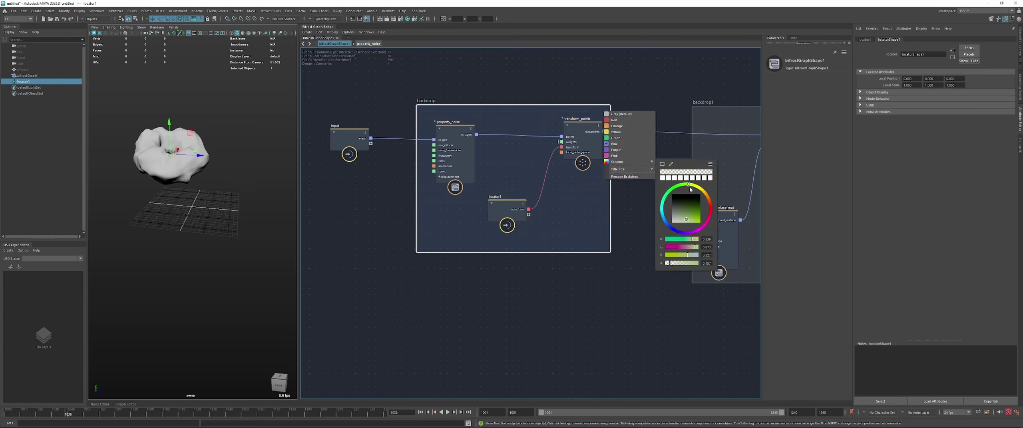
{"action": "left_click", "coordinate": [695, 208]}
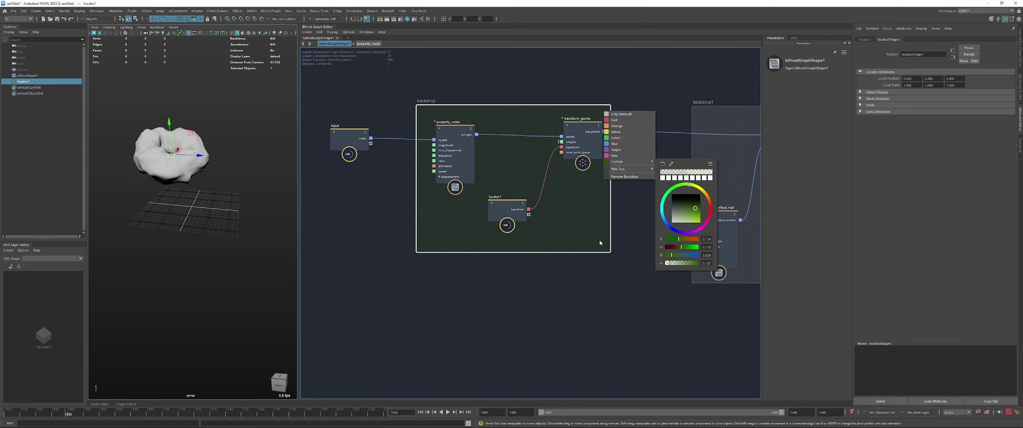
{"action": "mouse_move", "coordinate": [624, 162]}
{"action": "mouse_move", "coordinate": [670, 263]}
{"action": "left_mouse_down"}
{"action": "mouse_move", "coordinate": [705, 264]}
{"action": "mouse_move", "coordinate": [666, 264]}
{"action": "mouse_move", "coordinate": [685, 239]}
{"action": "mouse_move", "coordinate": [692, 257]}
{"action": "left_mouse_up"}
{"action": "left_click_drag", "start_coordinate": [693, 216], "coordinate": [693, 213]}
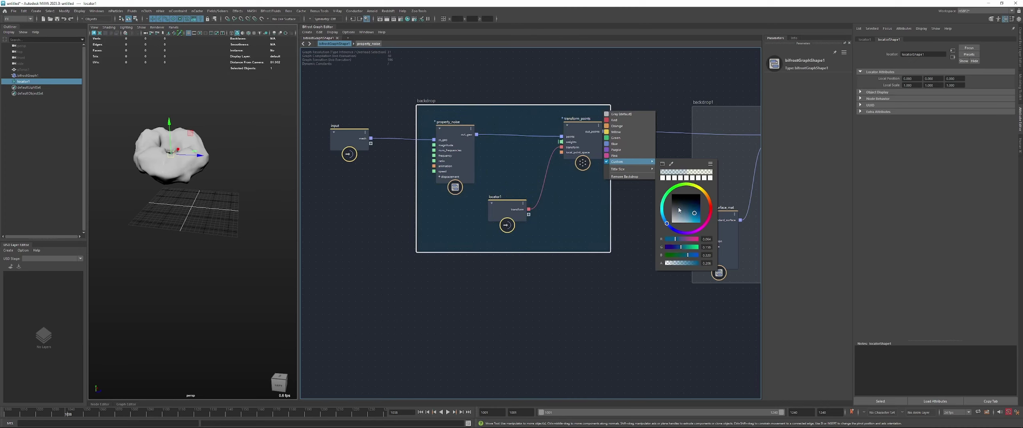
Set the first backdrop's title to the largest size and rename it "Noise"
{"action": "mouse_move", "coordinate": [628, 174]}
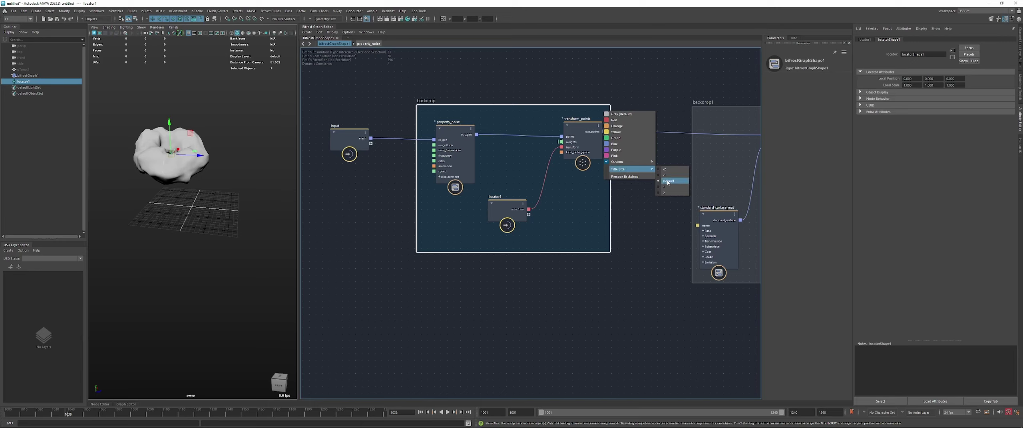
{"action": "left_click", "coordinate": [667, 194]}
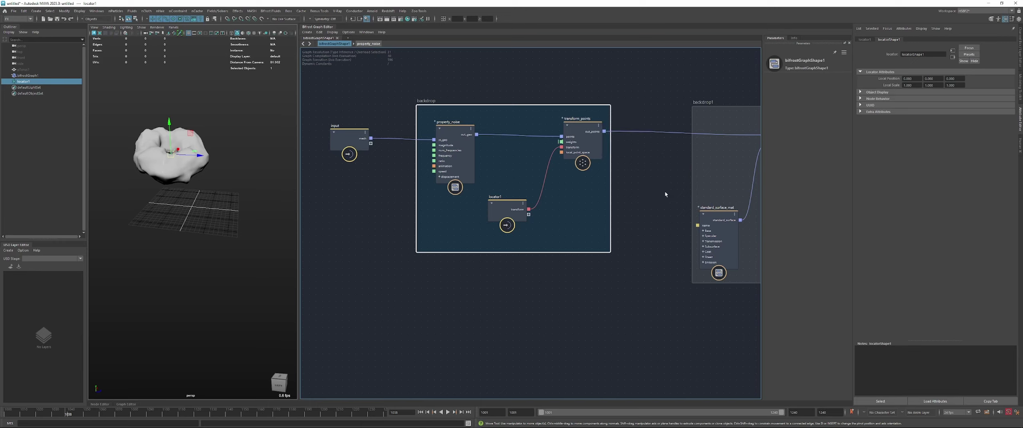
{"action": "double_click", "coordinate": [438, 103]}
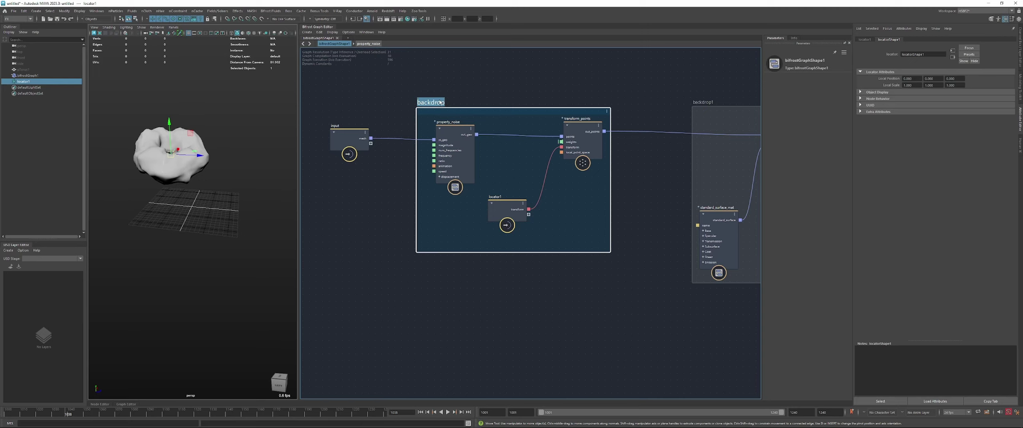
{"action": "type", "text": "Noise"}
Rename the backdrop around the material nodes "Materials" and color it red
{"action": "left_click", "coordinate": [663, 95]}
{"action": "middle_click_drag", "start_coordinate": [701, 103], "coordinate": [604, 110]}
{"action": "double_click", "coordinate": [602, 110]}
{"action": "type", "text": "M"}
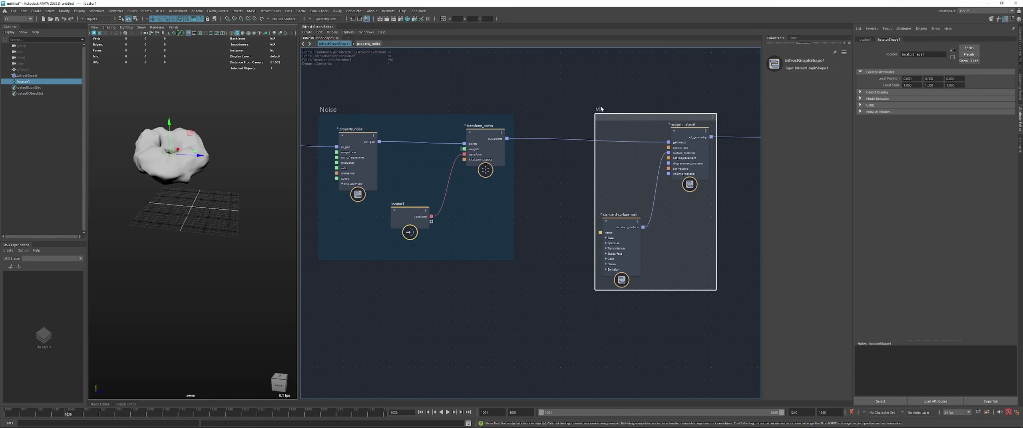
{"action": "type", "text": "aterials"}
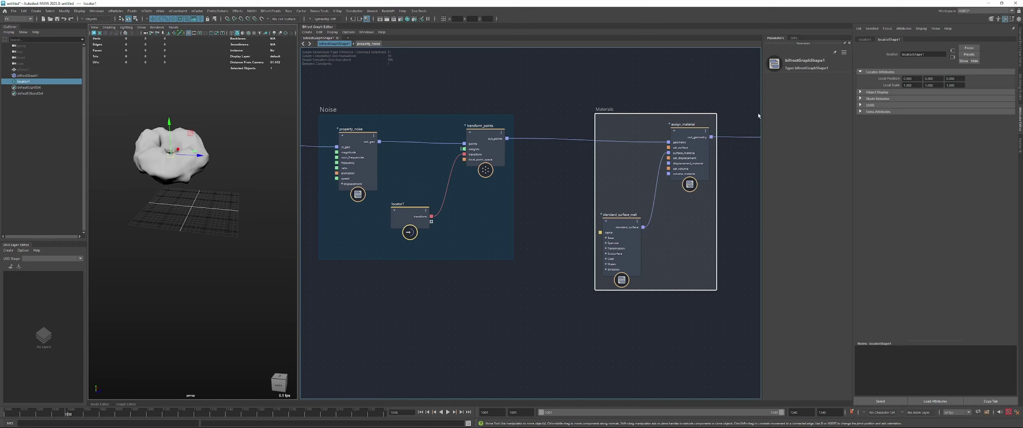
{"action": "right_click", "coordinate": [711, 121]}
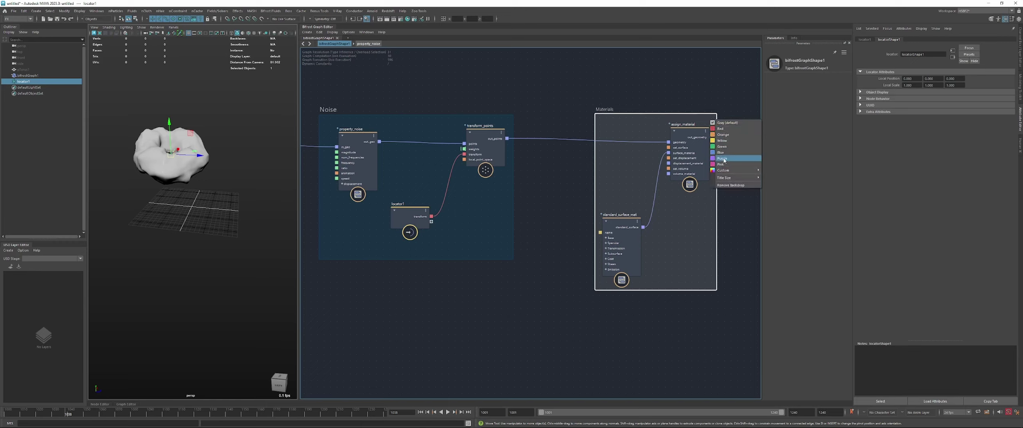
{"action": "left_click", "coordinate": [720, 129]}
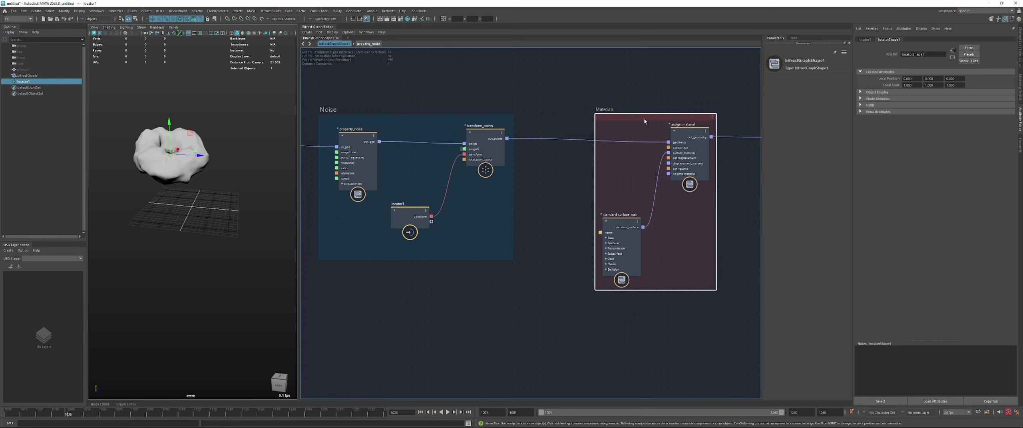
Move the Materials backdrop closer to the Noise backdrop and enlarge it from its lower-right corner
{"action": "left_click_drag", "start_coordinate": [644, 118], "coordinate": [604, 118]}
{"action": "middle_click_drag", "start_coordinate": [647, 277], "coordinate": [630, 258]}
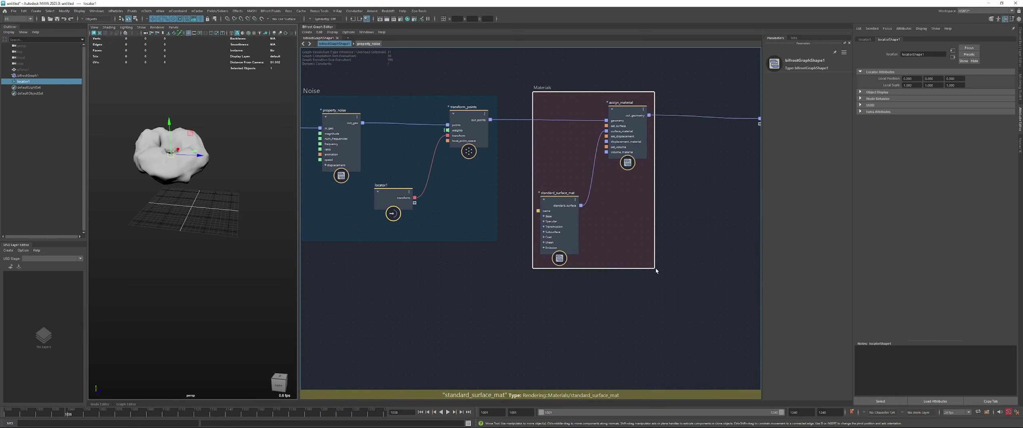
{"action": "left_click", "coordinate": [671, 278]}
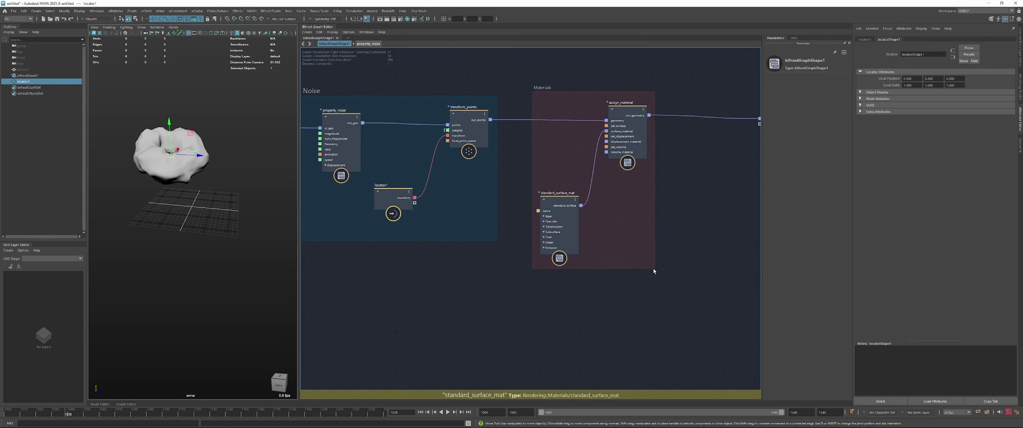
{"action": "left_click_drag", "start_coordinate": [653, 268], "coordinate": [668, 279]}
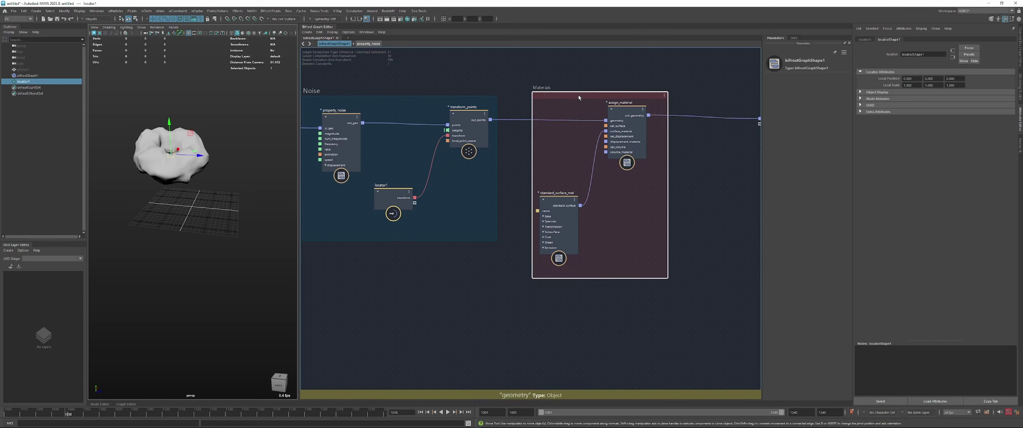
Delete the Materials backdrop, undo the deletion, and open the backdrop's options
{"action": "key", "text": "Delete"}
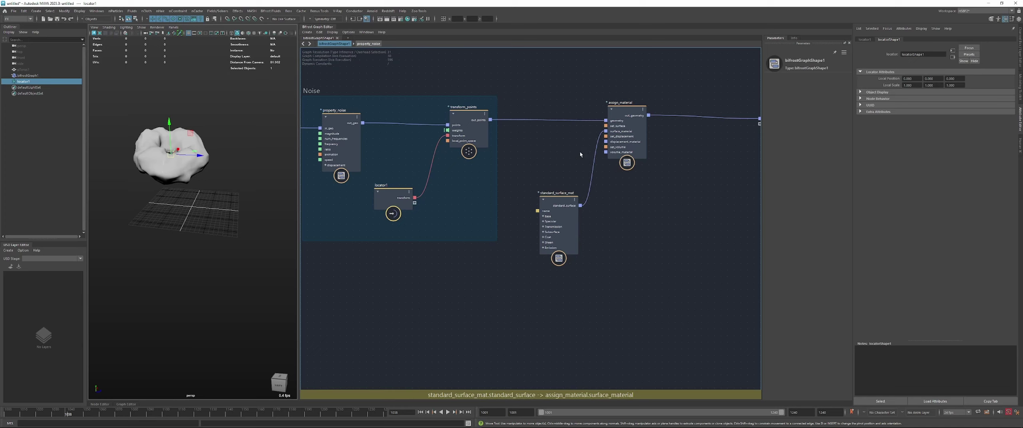
{"action": "key", "text": "ctrl+z"}
{"action": "left_click", "coordinate": [591, 80]}
{"action": "right_click", "coordinate": [584, 99]}
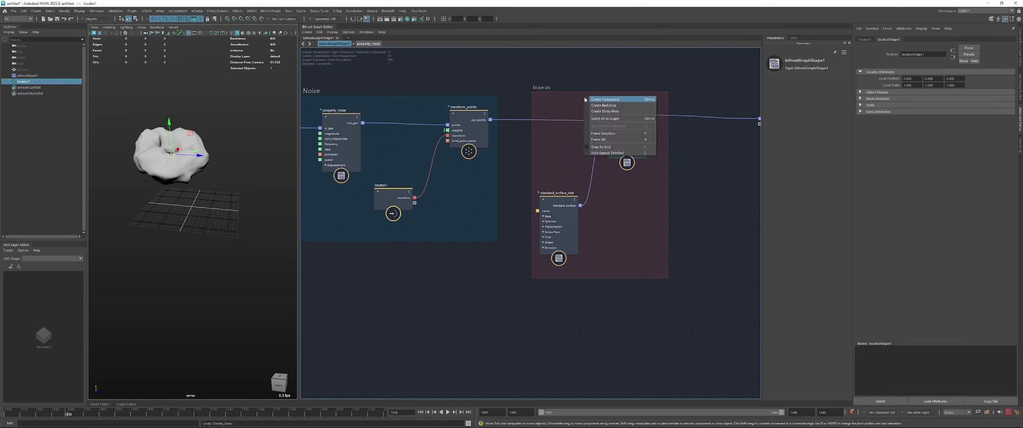
{"action": "left_click", "coordinate": [564, 108]}
{"action": "right_click", "coordinate": [563, 132]}
{"action": "left_click", "coordinate": [662, 97]}
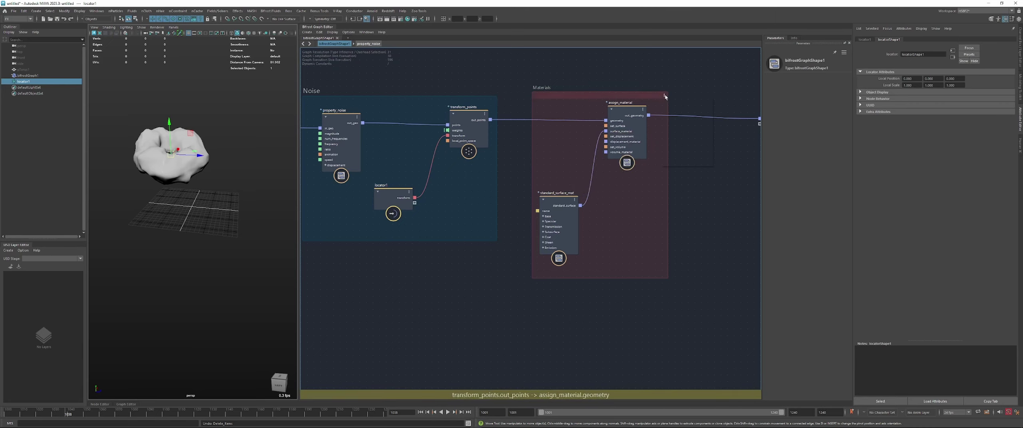
{"action": "left_click", "coordinate": [664, 95]}
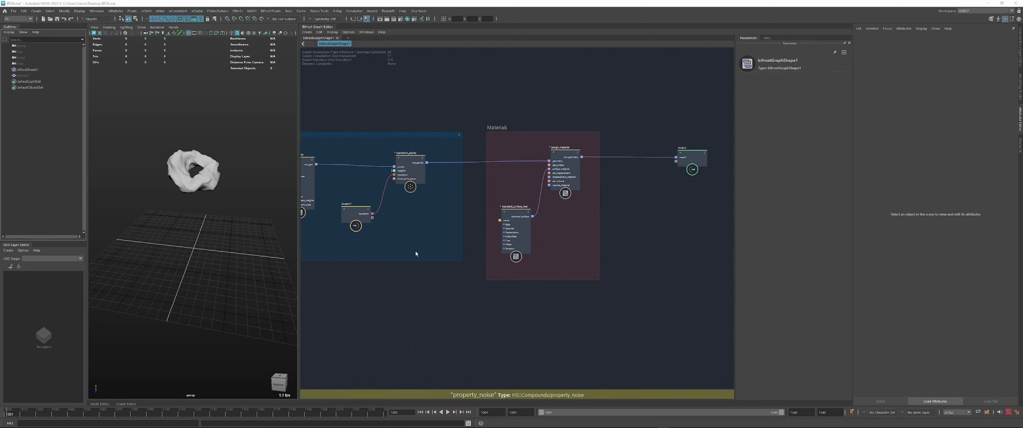
Locate the Sticky Note command among the graph editor's creation commands
{"action": "middle_click_drag", "start_coordinate": [445, 275], "coordinate": [453, 266], "text": "alt"}
{"action": "right_click_drag", "start_coordinate": [448, 269], "coordinate": [451, 270], "text": "alt"}
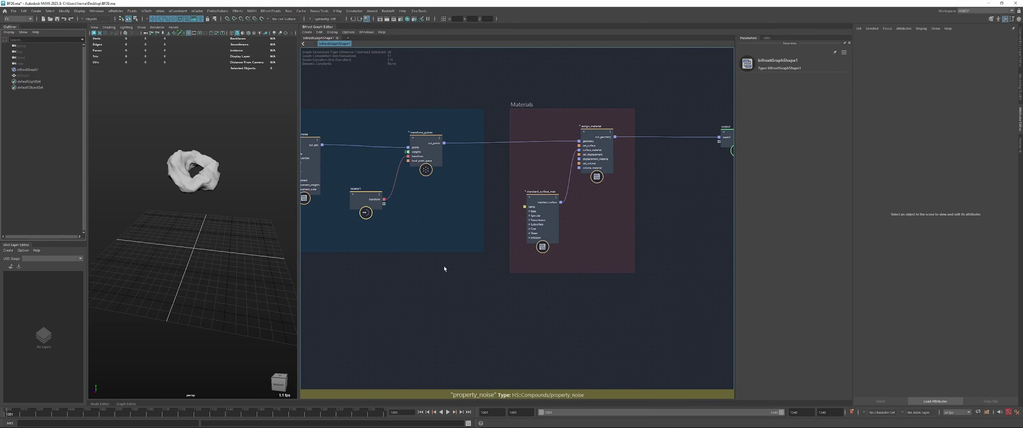
{"action": "left_click_drag", "start_coordinate": [444, 267], "coordinate": [443, 268], "text": "alt"}
{"action": "middle_click_drag", "start_coordinate": [443, 268], "coordinate": [444, 267], "text": "alt"}
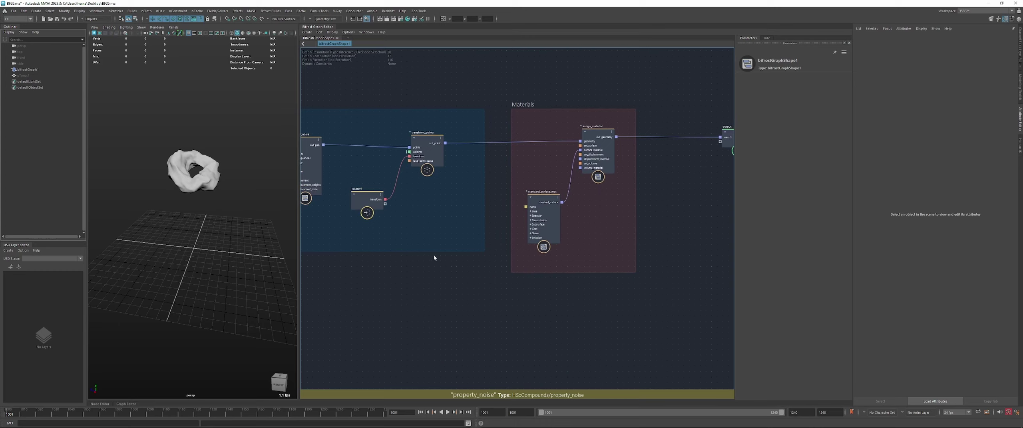
{"action": "left_click", "coordinate": [311, 33]}
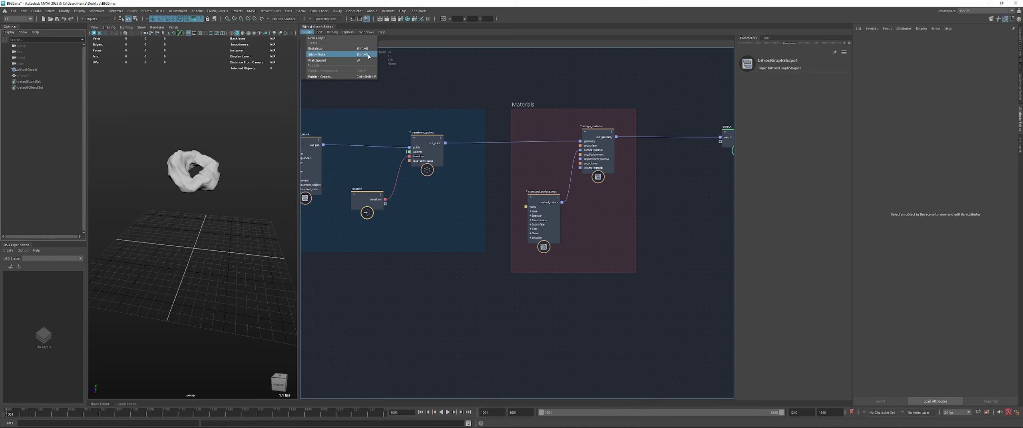
Create a sticky note in the graph and place it inside the Noise backdrop below the transform_points node
{"action": "left_click", "coordinate": [487, 251]}
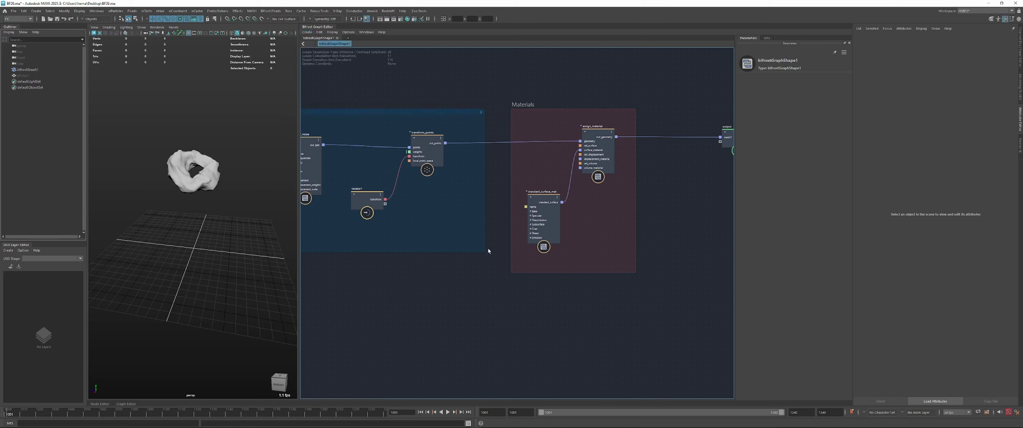
{"action": "left_click", "coordinate": [467, 295]}
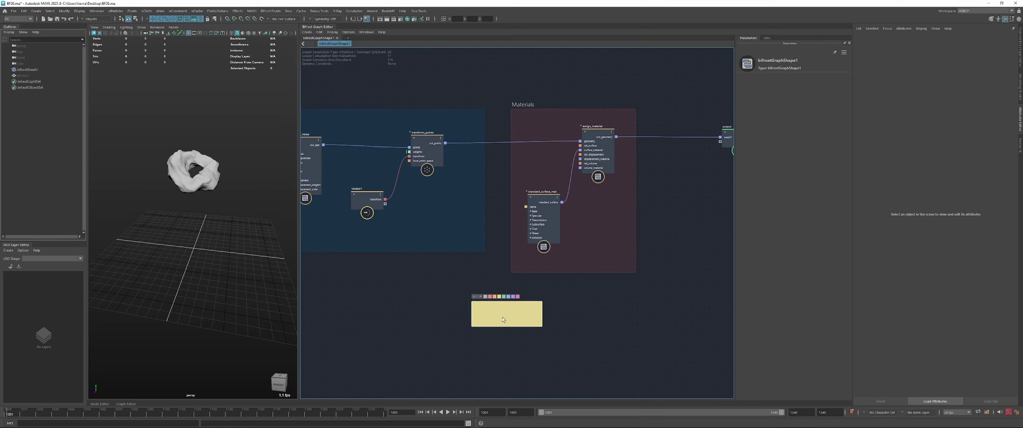
{"action": "left_click_drag", "start_coordinate": [502, 317], "coordinate": [435, 230]}
Add a second sticky note near the Materials backdrop, move it below the backdrops and delete it
{"action": "right_click", "coordinate": [455, 282]}
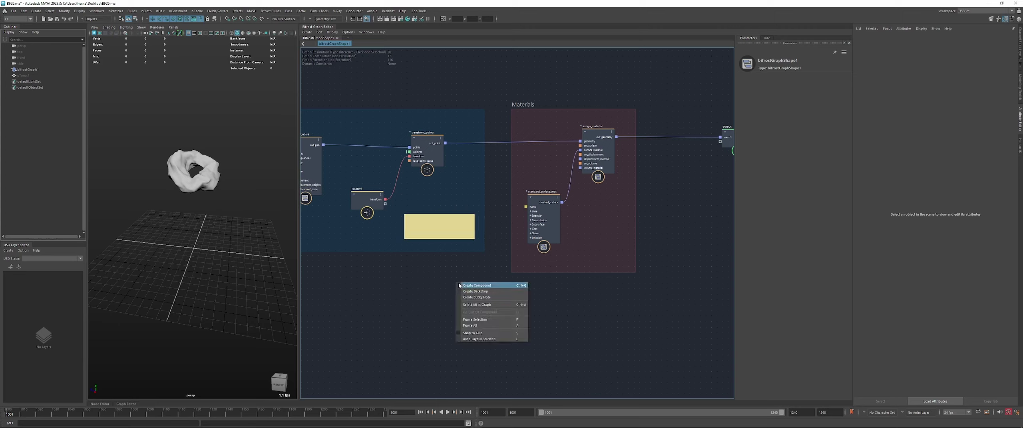
{"action": "left_click", "coordinate": [479, 312]}
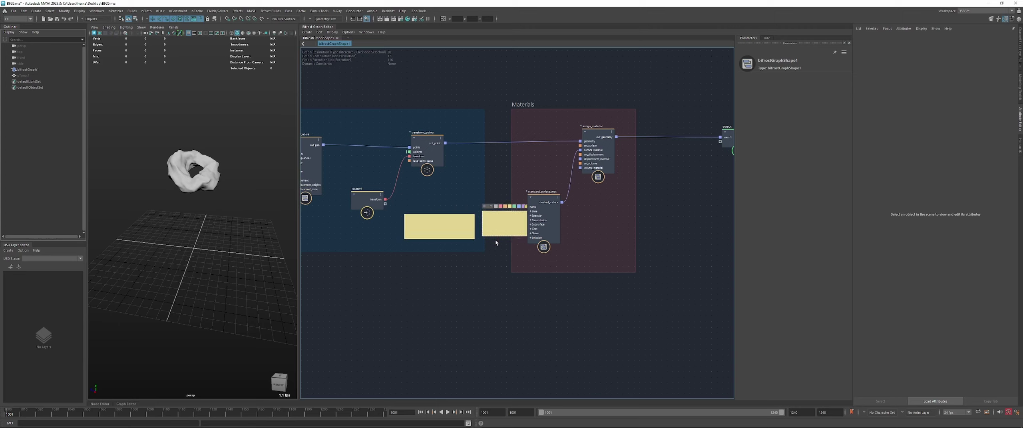
{"action": "left_click_drag", "start_coordinate": [498, 230], "coordinate": [492, 296]}
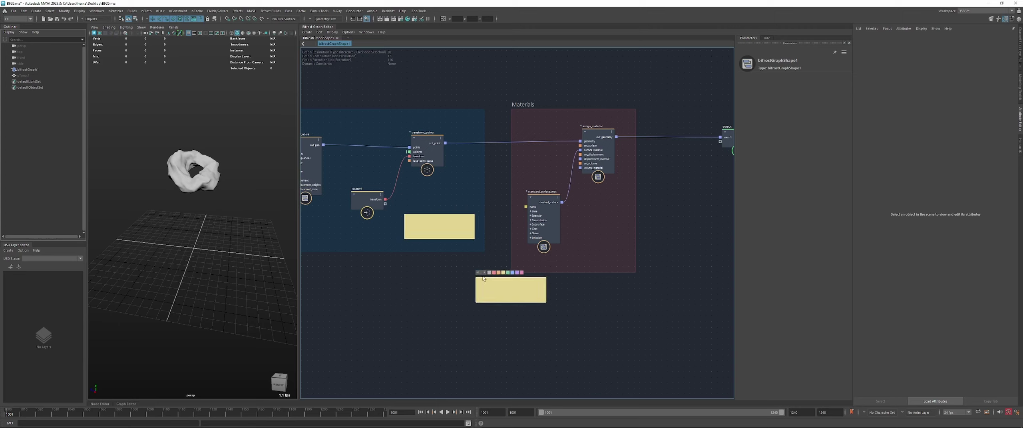
{"action": "key", "text": "Delete"}
Change the color of the sticky note in the Noise backdrop to blue
{"action": "left_click", "coordinate": [441, 227]}
{"action": "scroll", "coordinate": [417, 222], "scroll_direction": "up", "scroll_amount": 4}
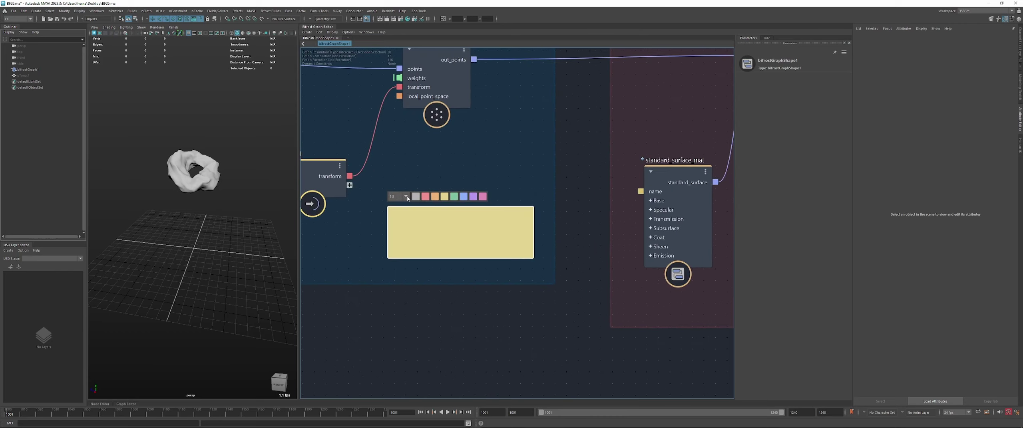
{"action": "left_click", "coordinate": [463, 197]}
{"action": "scroll", "coordinate": [420, 226], "scroll_direction": "down", "scroll_amount": 1}
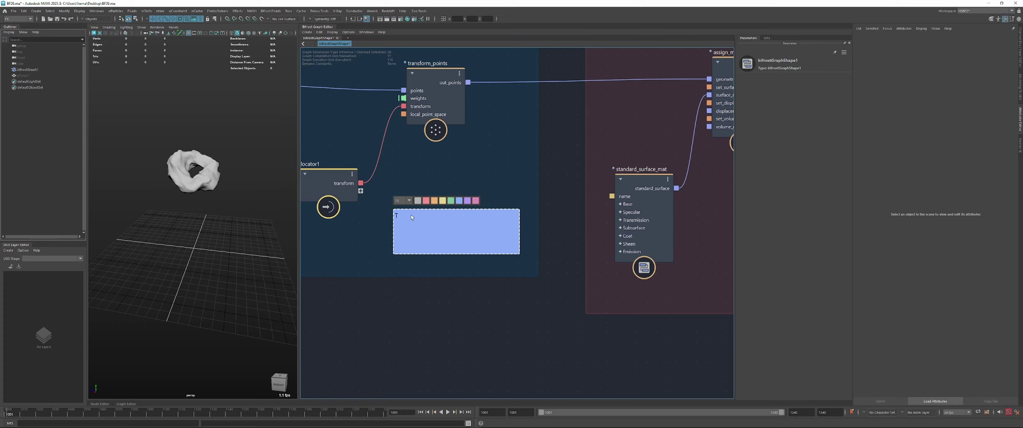
Enter "This is where you can modify the noise settings" in the blue sticky note and pick its font size
{"action": "type", "text": "his is where you can modify the noise settings"}
{"action": "left_click", "coordinate": [407, 201]}
{"action": "left_click", "coordinate": [402, 227]}
{"action": "scroll", "coordinate": [436, 297], "scroll_direction": "down", "scroll_amount": 3}
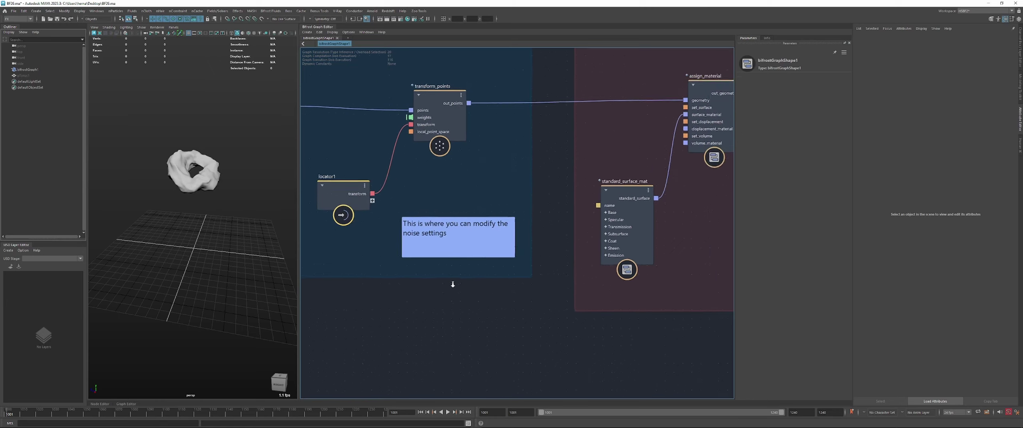
Try pink and gray as sticky note colors and switch the note back to blue
{"action": "middle_click_drag", "start_coordinate": [462, 230], "coordinate": [519, 225]}
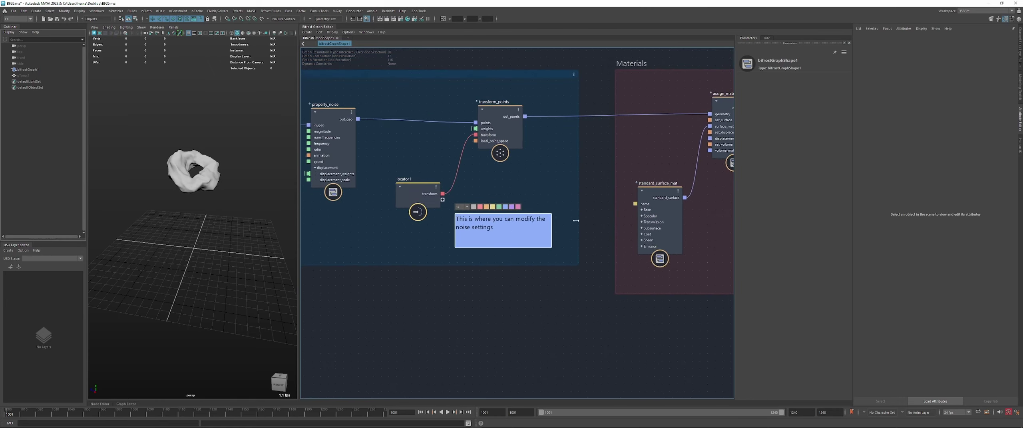
{"action": "scroll", "coordinate": [575, 219], "scroll_direction": "down", "scroll_amount": 2}
{"action": "middle_click_drag", "start_coordinate": [525, 211], "coordinate": [498, 211]}
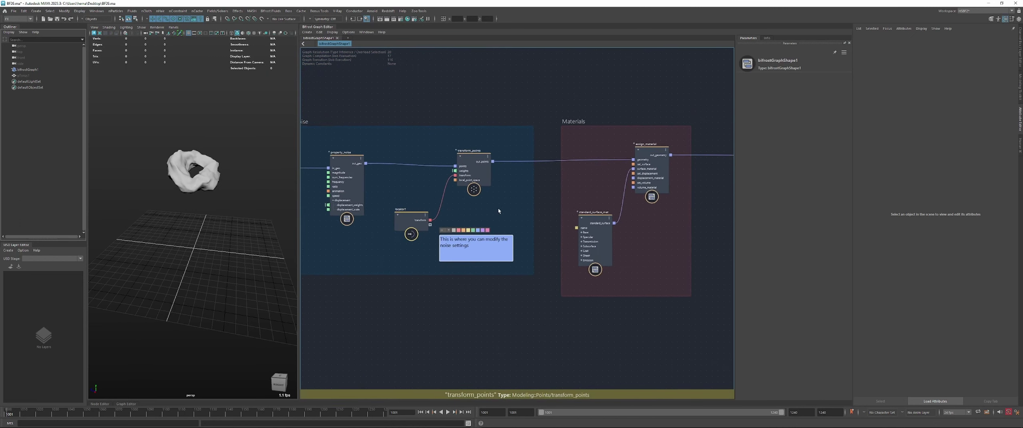
{"action": "scroll", "coordinate": [452, 230], "scroll_direction": "up", "scroll_amount": 3}
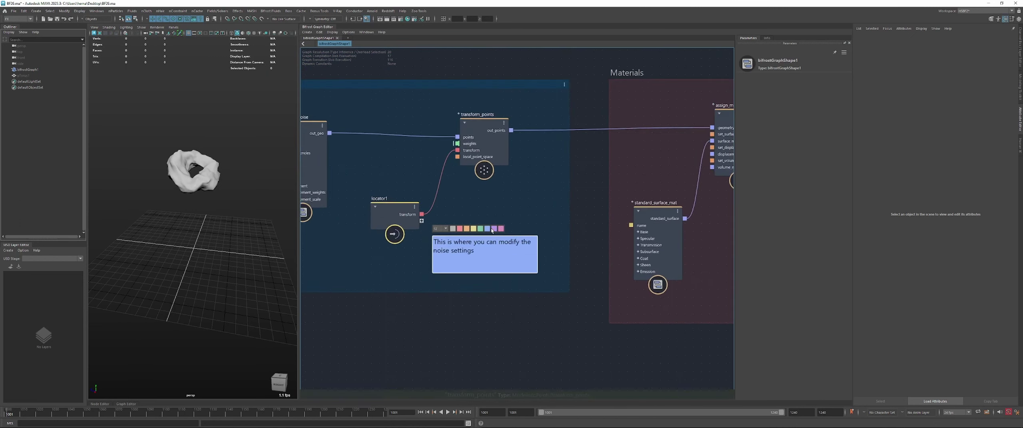
{"action": "left_click", "coordinate": [503, 228]}
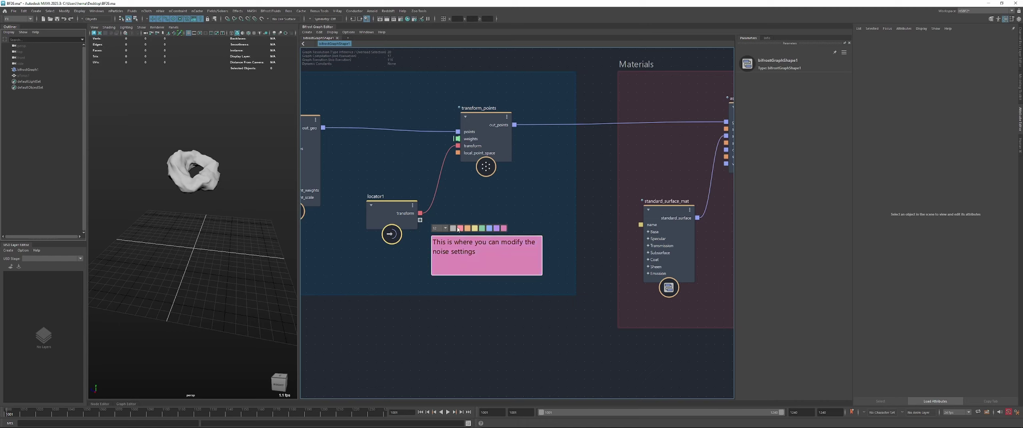
{"action": "left_click", "coordinate": [455, 229]}
{"action": "left_click", "coordinate": [488, 228]}
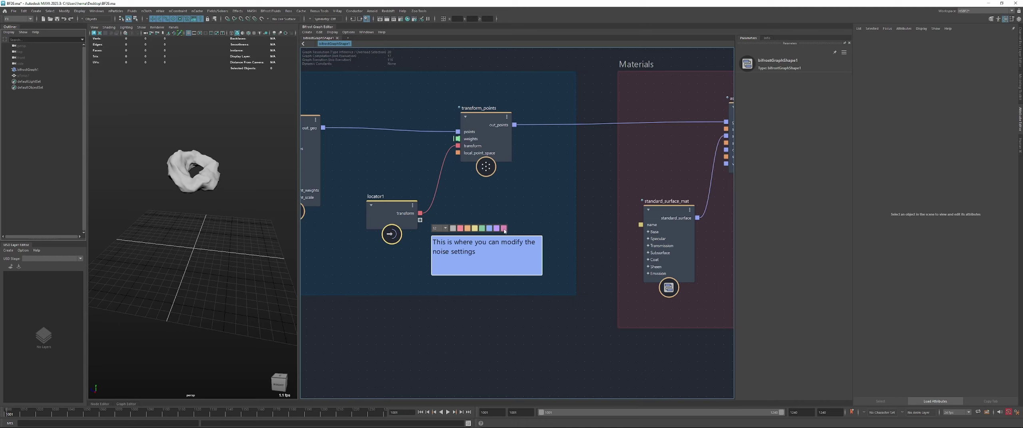
Nudge the sticky note and the Noise backdrop slightly
{"action": "scroll", "coordinate": [495, 284], "scroll_direction": "down", "scroll_amount": 8}
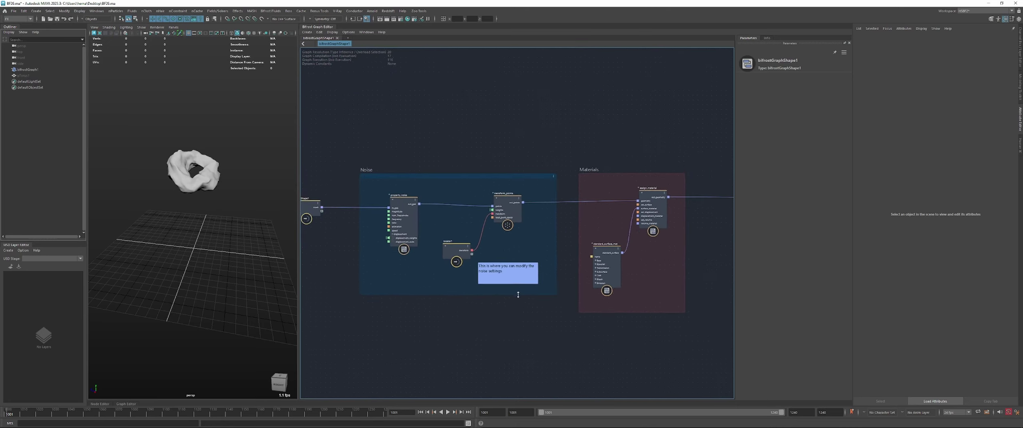
{"action": "left_click_drag", "start_coordinate": [497, 260], "coordinate": [500, 264]}
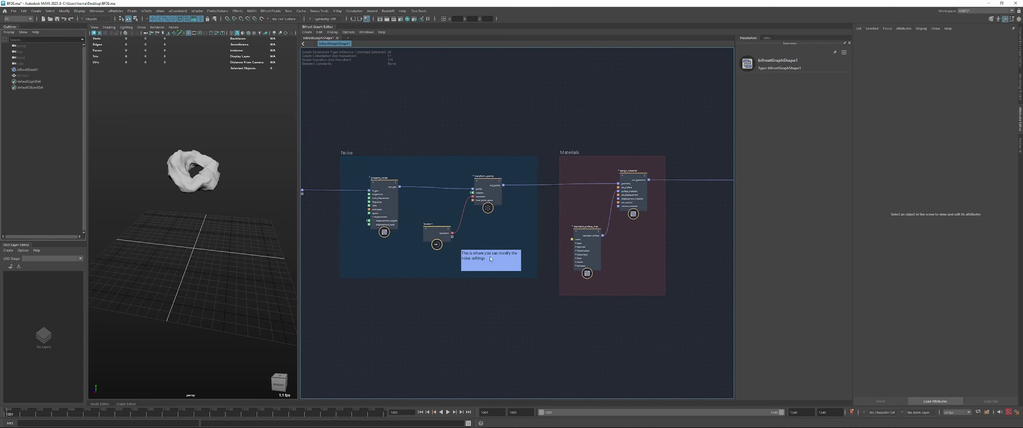
{"action": "mouse_move", "coordinate": [441, 166]}
{"action": "left_mouse_down"}
{"action": "mouse_move", "coordinate": [429, 159]}
{"action": "mouse_move", "coordinate": [447, 166]}
{"action": "mouse_move", "coordinate": [436, 167]}
{"action": "left_mouse_up"}
{"action": "middle_click_drag", "start_coordinate": [504, 303], "coordinate": [480, 287]}
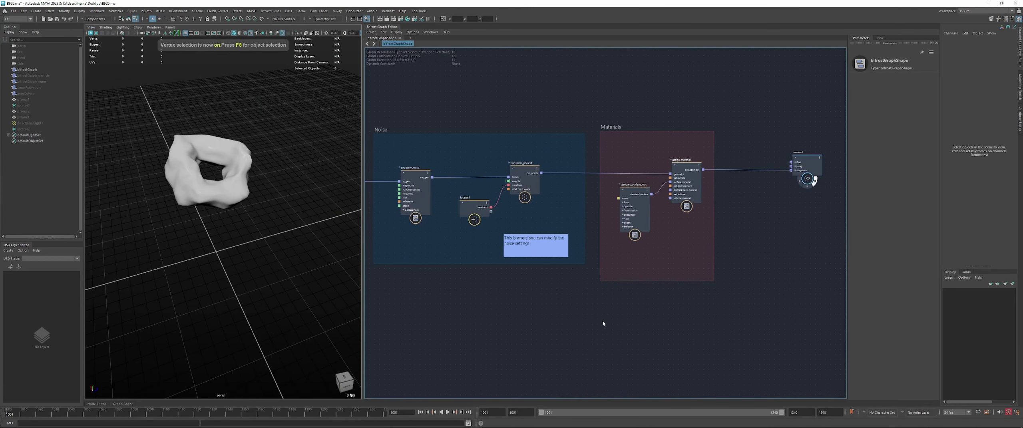
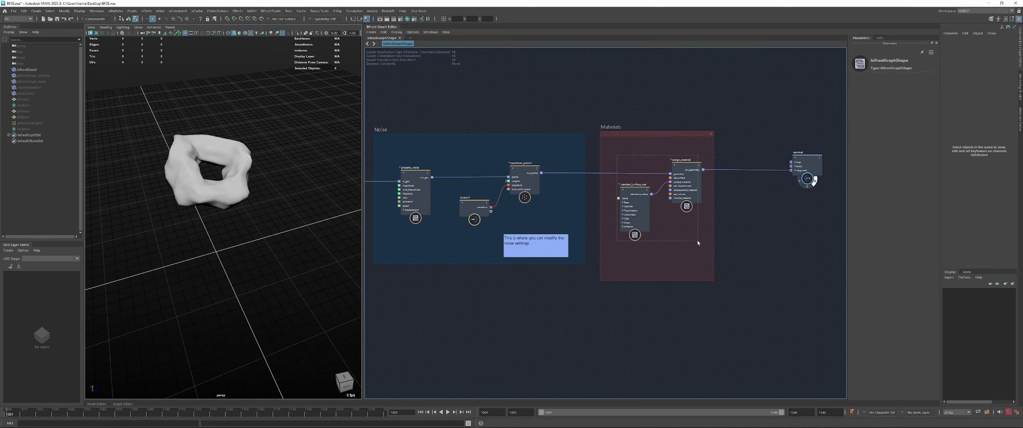
Group the standard_surface_mat and assign_material nodes into a compound, and auto-layout the nodes inside it
{"action": "left_click_drag", "start_coordinate": [698, 241], "coordinate": [694, 244]}
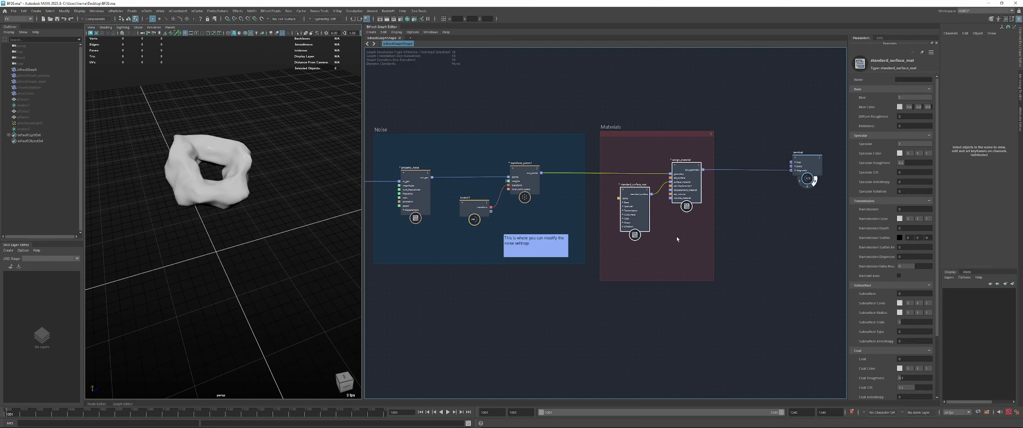
{"action": "key", "text": "ctrl+g"}
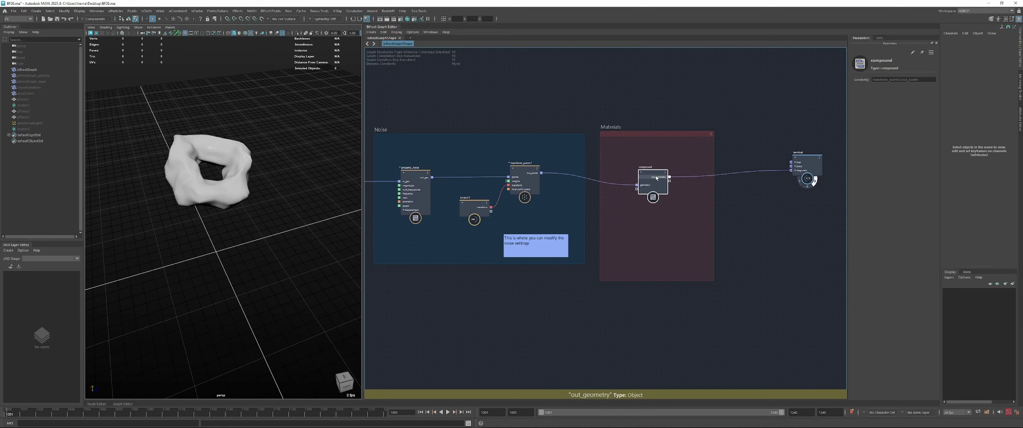
{"action": "double_click", "coordinate": [649, 174]}
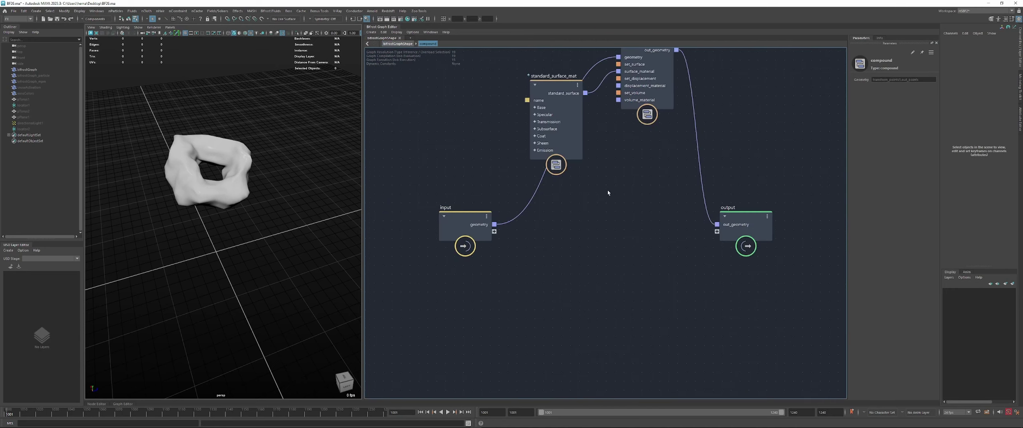
{"action": "middle_click_drag", "start_coordinate": [607, 191], "coordinate": [622, 208], "text": "alt"}
{"action": "key", "text": "l"}
{"action": "middle_click_drag", "start_coordinate": [482, 175], "coordinate": [685, 183], "text": "alt"}
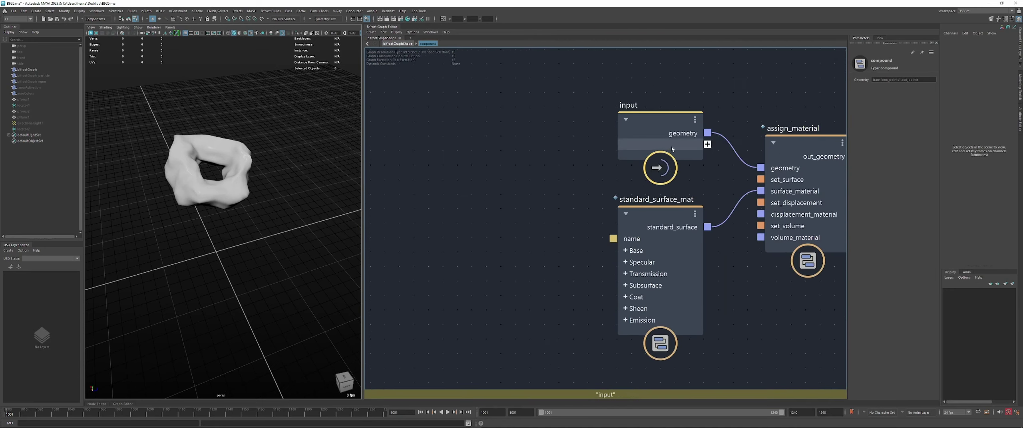
Expose the material's base, base_color and metalness as inputs of the compound, and return to the parent graph
{"action": "left_click_drag", "start_coordinate": [671, 148], "coordinate": [507, 147]}
{"action": "left_click", "coordinate": [625, 251]}
{"action": "left_click_drag", "start_coordinate": [613, 262], "coordinate": [542, 143]}
{"action": "left_click_drag", "start_coordinate": [612, 274], "coordinate": [542, 155]}
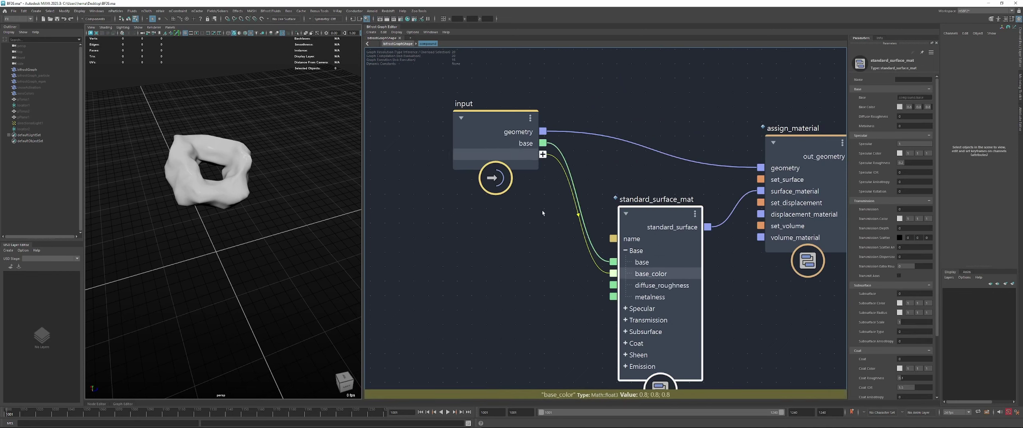
{"action": "left_click_drag", "start_coordinate": [613, 297], "coordinate": [542, 166]}
{"action": "double_click", "coordinate": [520, 247]}
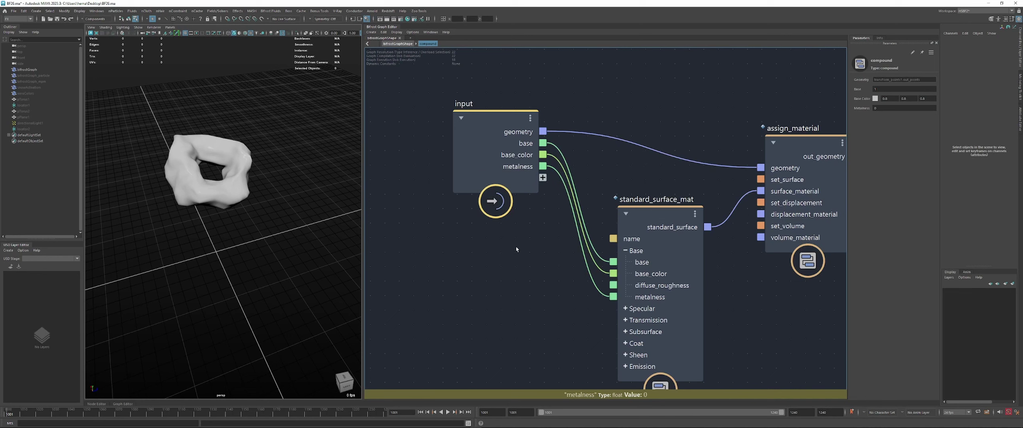
{"action": "left_click", "coordinate": [624, 230]}
Open the Publish Compound dialog for the material compound and cancel it without publishing
{"action": "left_click", "coordinate": [657, 180]}
{"action": "left_click_drag", "start_coordinate": [657, 179], "coordinate": [659, 174]}
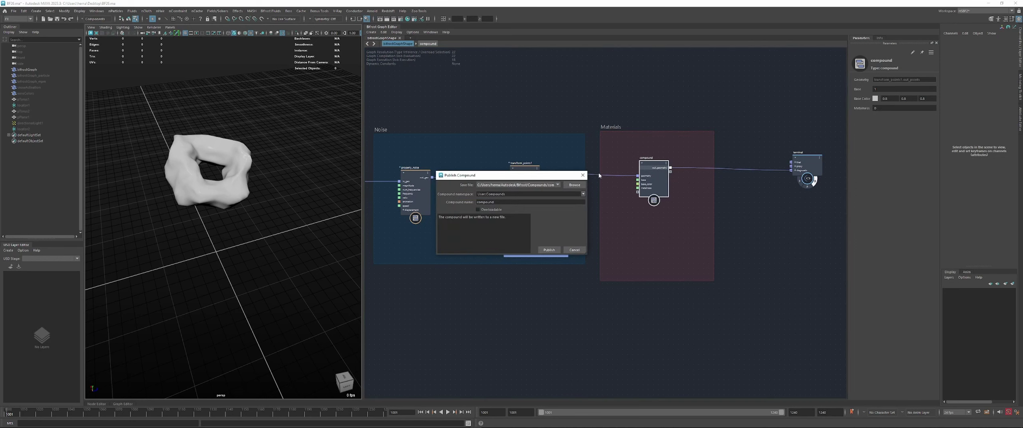
{"action": "left_click", "coordinate": [383, 32]}
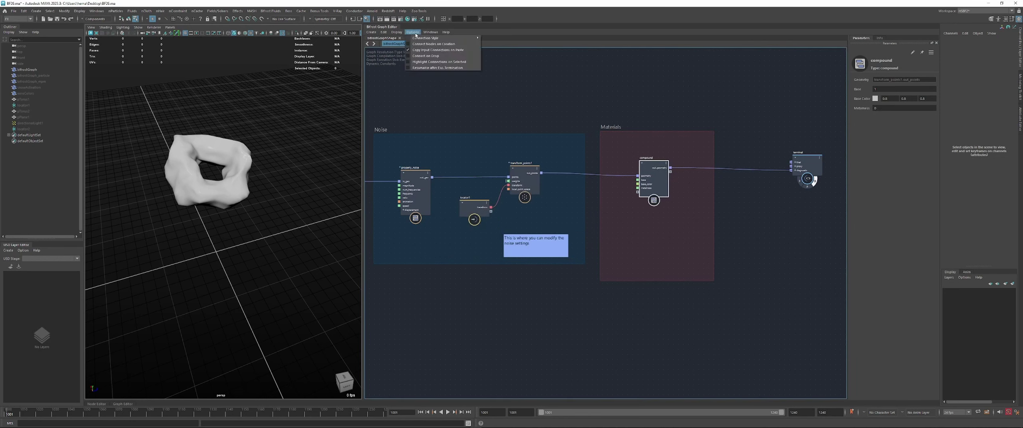
{"action": "left_click", "coordinate": [371, 32]}
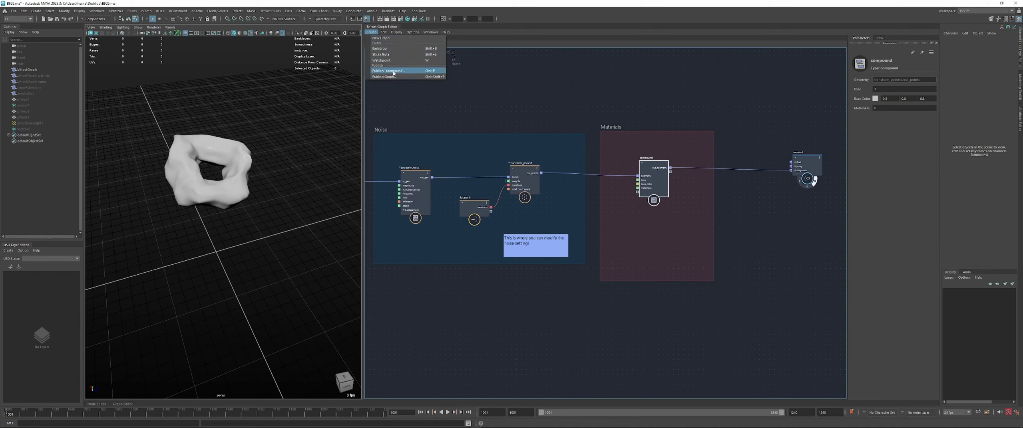
{"action": "left_click", "coordinate": [418, 71]}
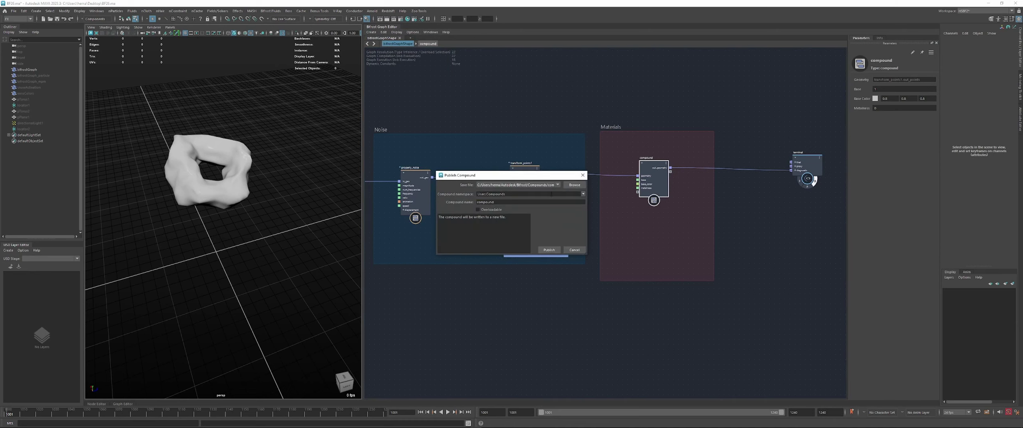
{"action": "double_click", "coordinate": [498, 202]}
{"action": "left_click", "coordinate": [574, 249]}
{"action": "key", "text": "Tab"}
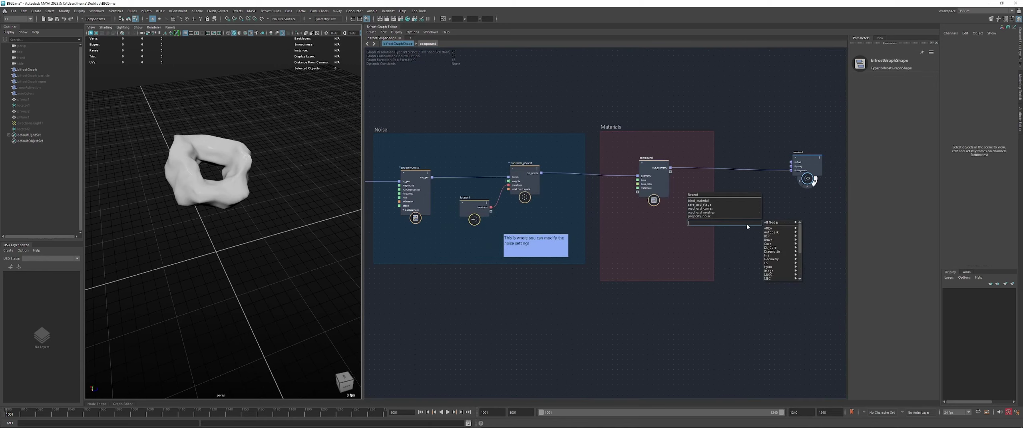
{"action": "key", "text": "Escape"}
{"action": "left_click", "coordinate": [649, 167]}
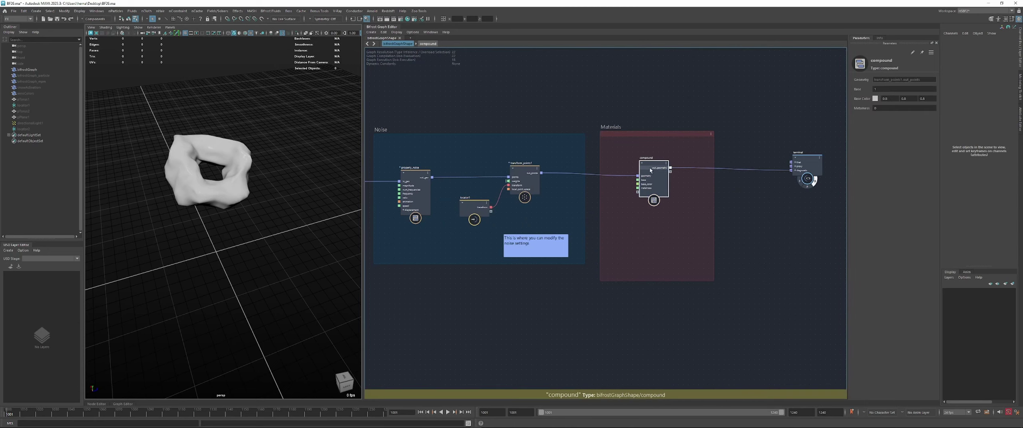
{"action": "left_click", "coordinate": [755, 232]}
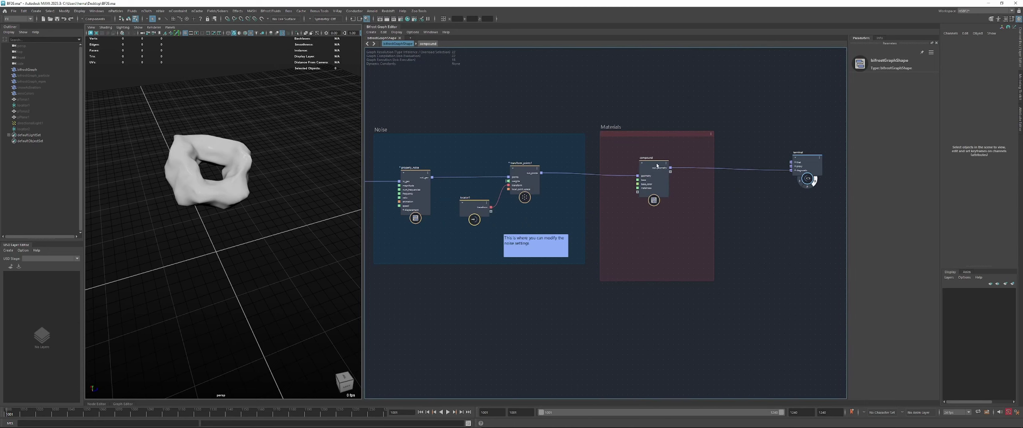
{"action": "middle_click_drag", "start_coordinate": [521, 226], "coordinate": [524, 227], "text": "alt"}
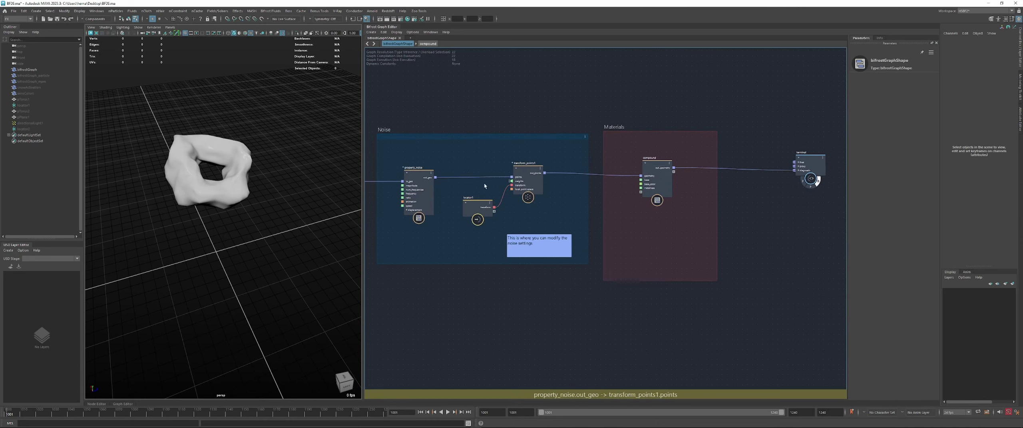
Inspect the parameters of the property_noise, transform_points1 and compound nodes in turn
{"action": "left_click", "coordinate": [417, 179]}
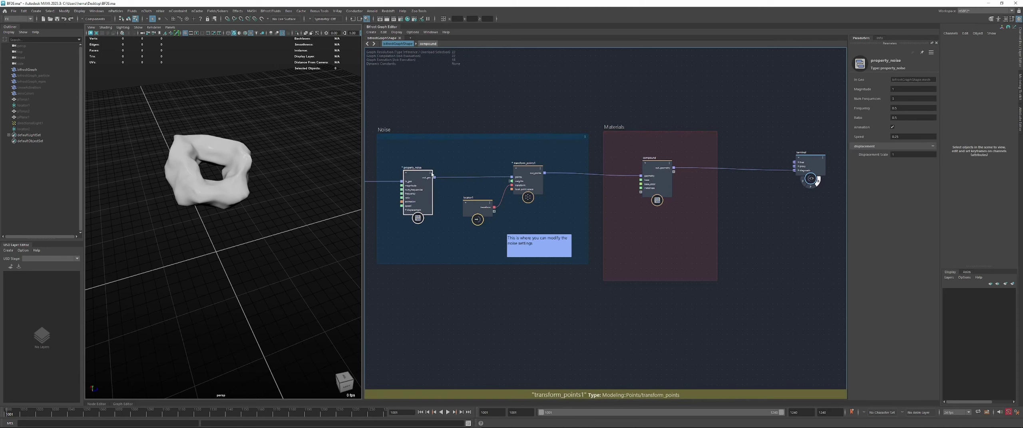
{"action": "left_click", "coordinate": [522, 175]}
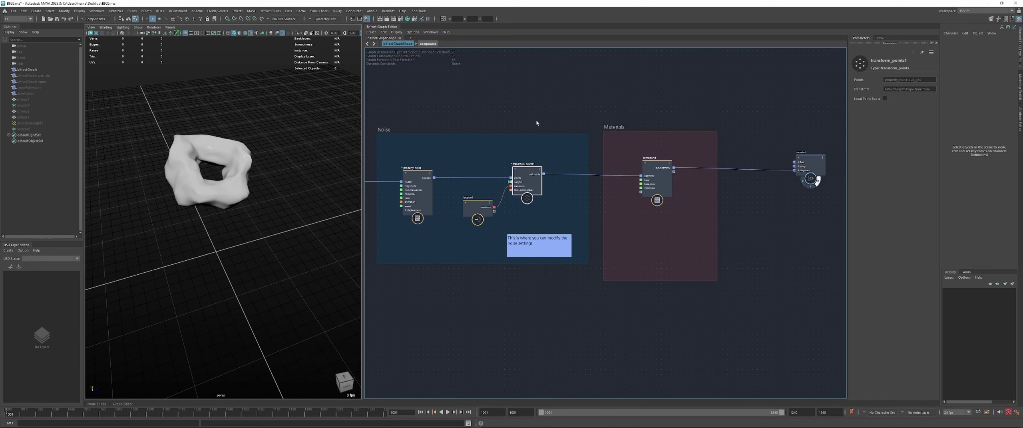
{"action": "left_click", "coordinate": [418, 188]}
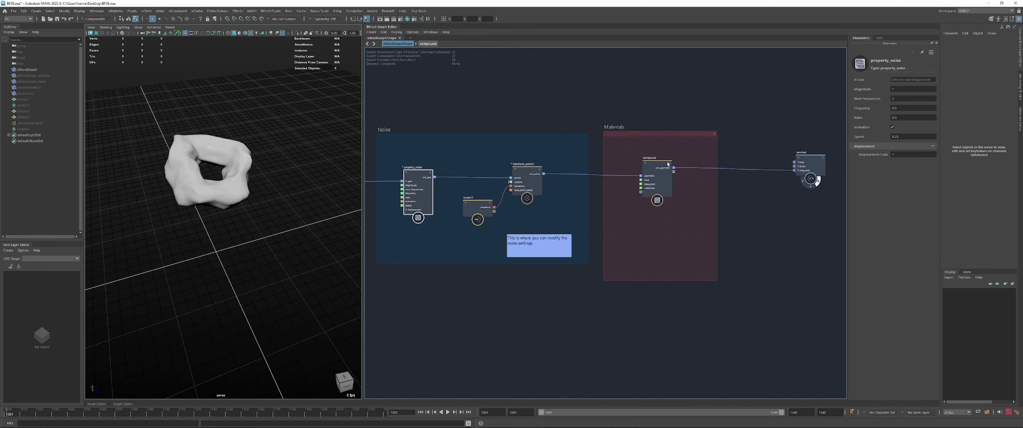
{"action": "left_click", "coordinate": [655, 165]}
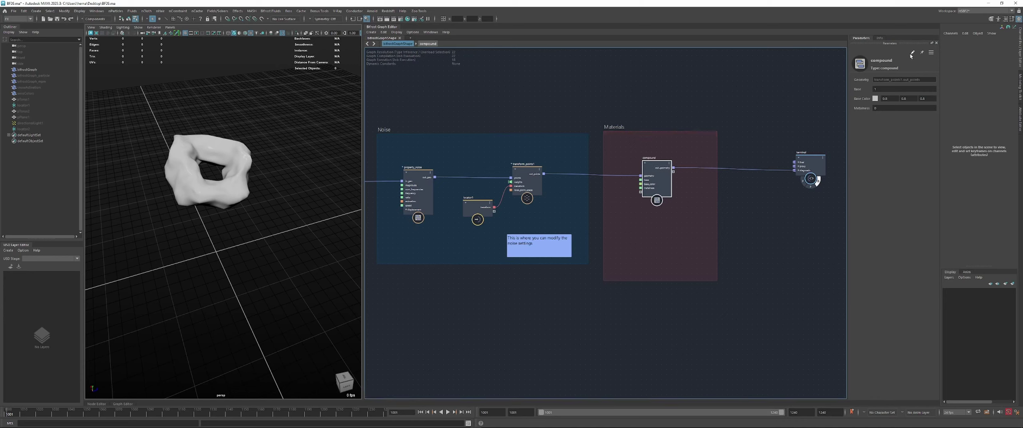
Make the property_noise compound in the Noise backdrop editable
{"action": "left_click", "coordinate": [418, 188]}
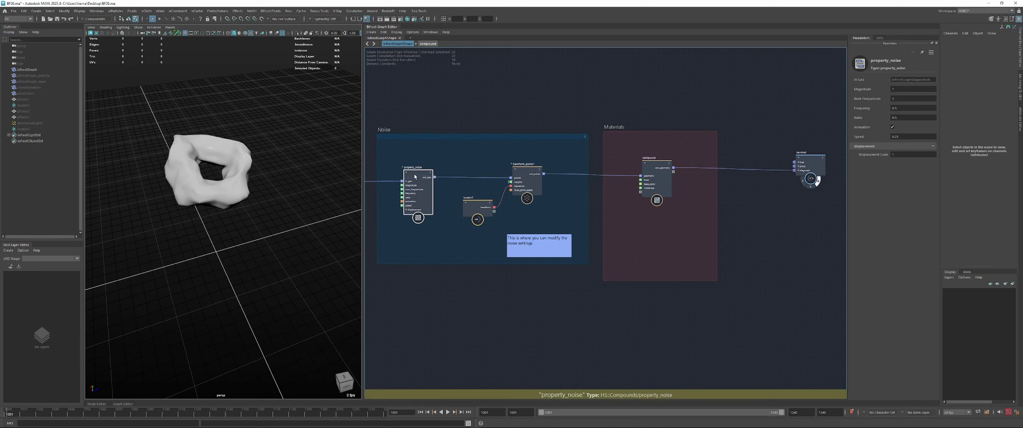
{"action": "right_click", "coordinate": [415, 175]}
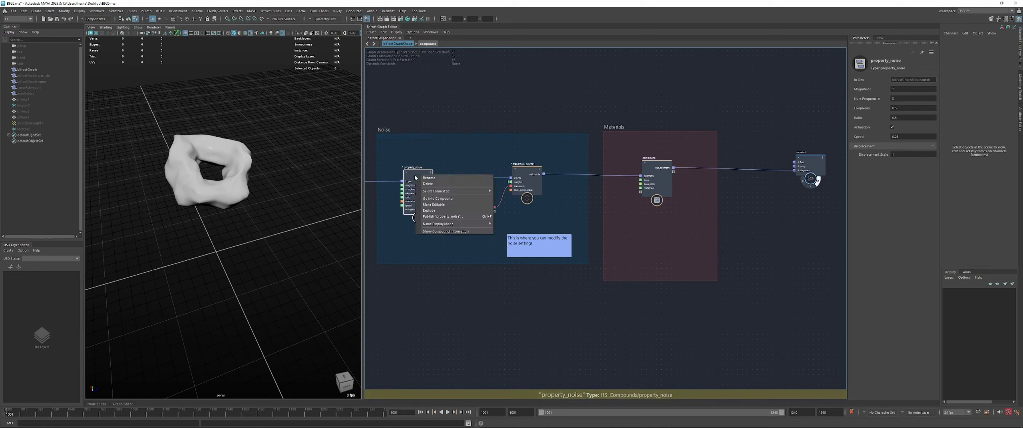
{"action": "left_click", "coordinate": [437, 205]}
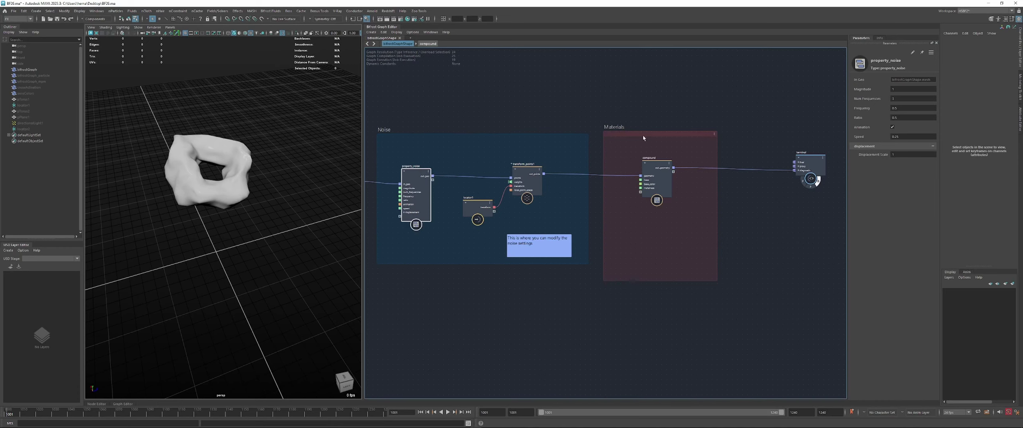
{"action": "middle_click_drag", "start_coordinate": [449, 195], "coordinate": [534, 189]}
{"action": "left_click_drag", "start_coordinate": [425, 185], "coordinate": [413, 187]}
{"action": "middle_click_drag", "start_coordinate": [552, 157], "coordinate": [529, 159]}
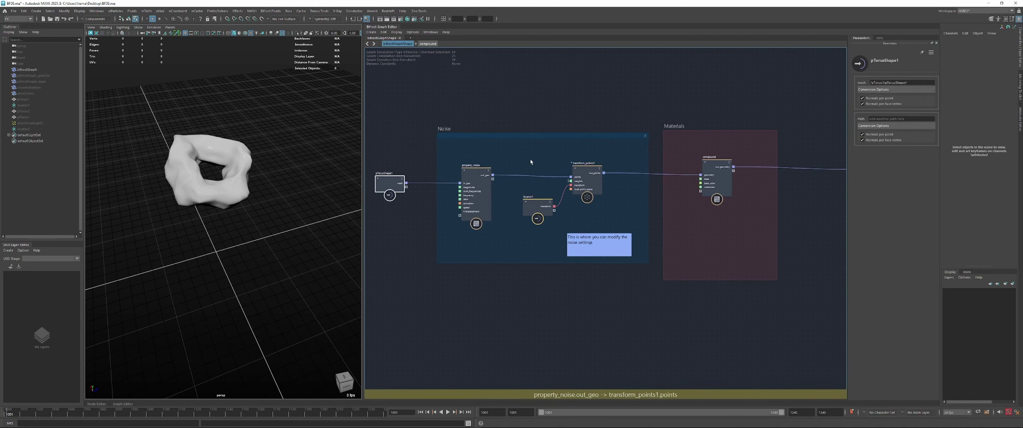
Copy the compound node from the Materials backdrop, paste it as text into Sublime Text, select all of it, and return to the Bifrost graph
{"action": "left_click", "coordinate": [724, 170]}
{"action": "left_click_drag", "start_coordinate": [724, 169], "coordinate": [721, 169]}
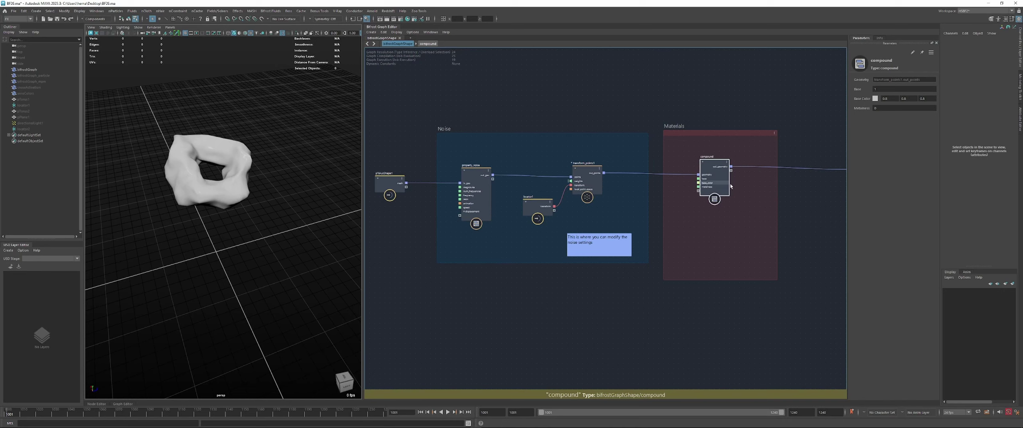
{"action": "middle_click_drag", "start_coordinate": [747, 188], "coordinate": [705, 184]}
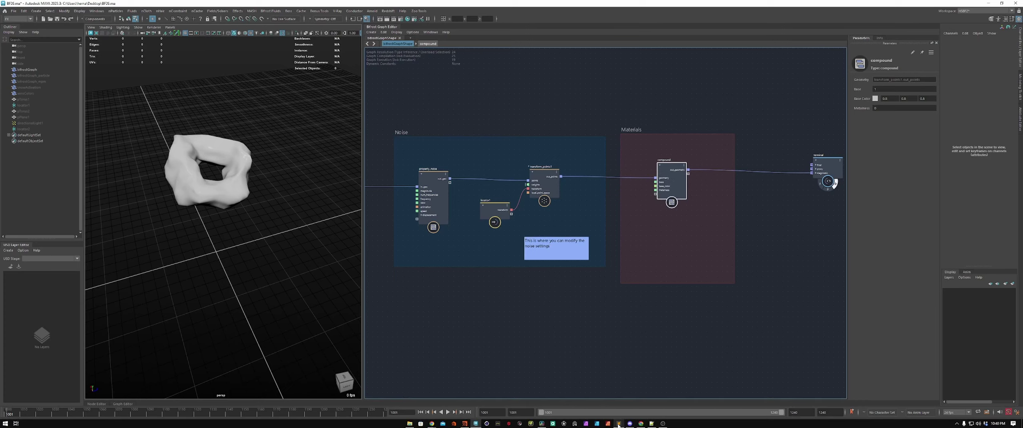
{"action": "left_click", "coordinate": [619, 425]}
{"action": "key", "text": "ctrl+v"}
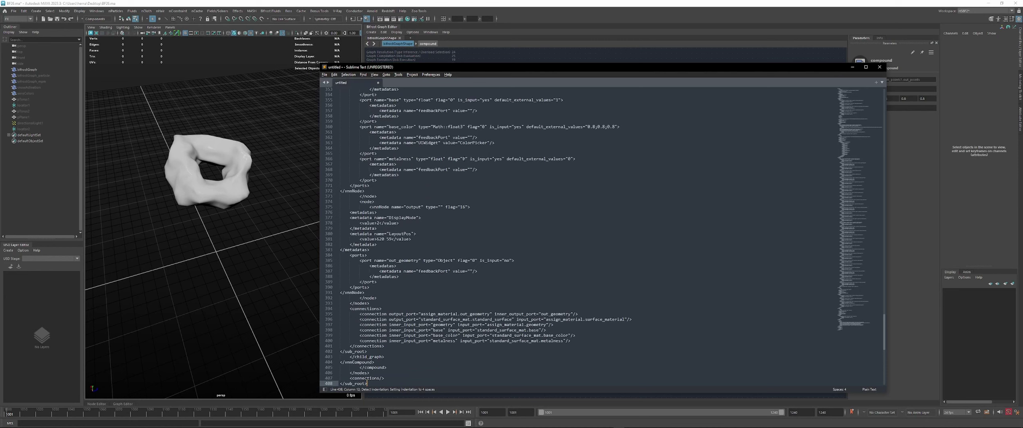
{"action": "key", "text": "ctrl+a"}
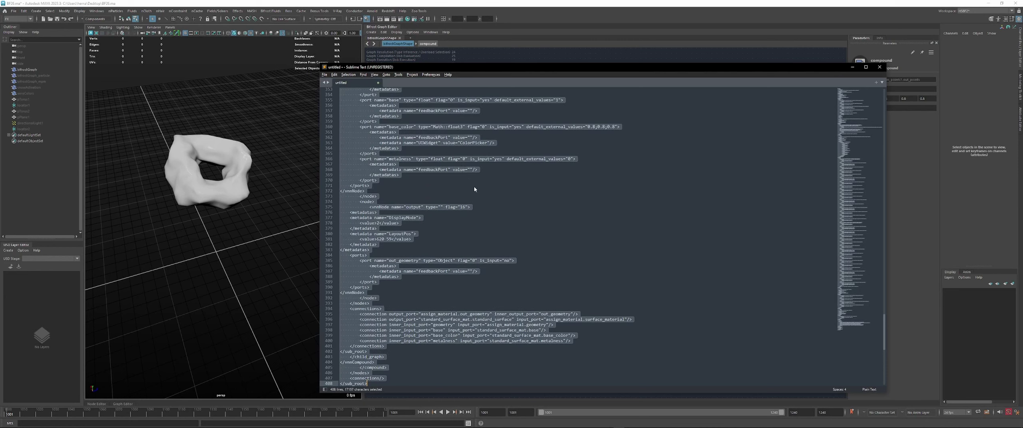
{"action": "left_click", "coordinate": [613, 58]}
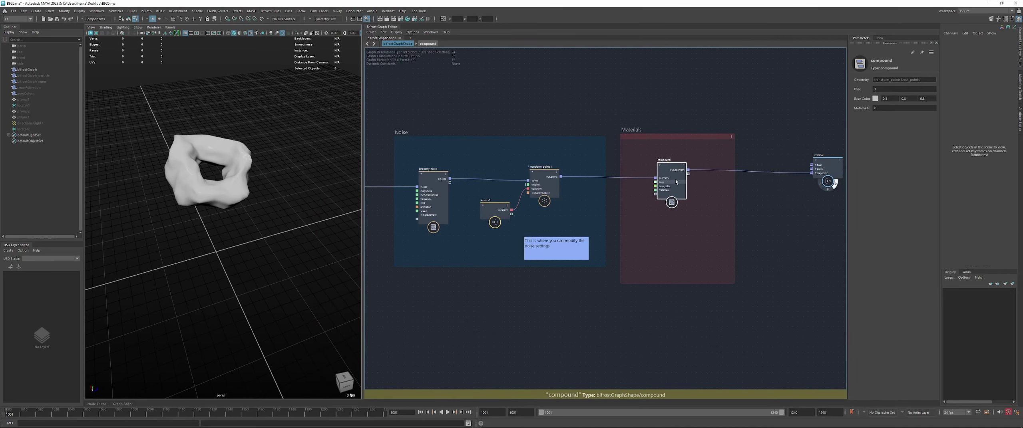
Shift the terminal node slightly closer to the Materials backdrop and clear the selection
{"action": "left_click", "coordinate": [697, 113]}
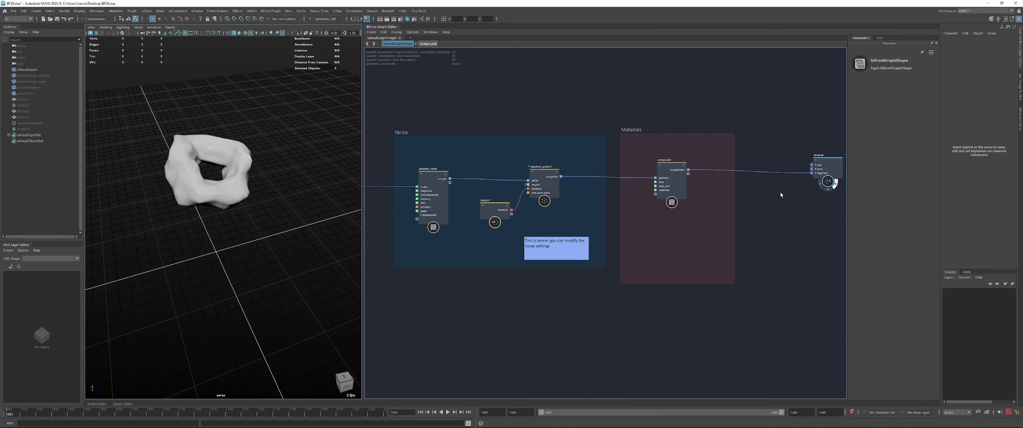
{"action": "left_click_drag", "start_coordinate": [815, 171], "coordinate": [807, 170]}
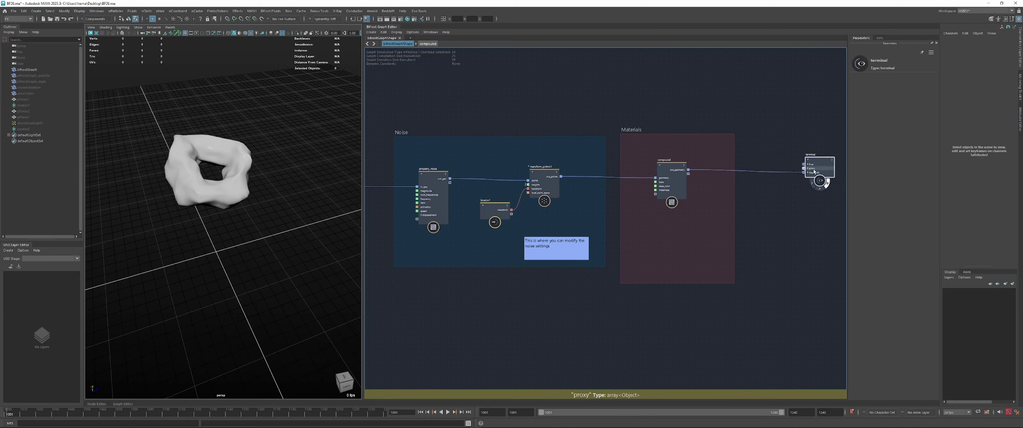
{"action": "left_click", "coordinate": [769, 196]}
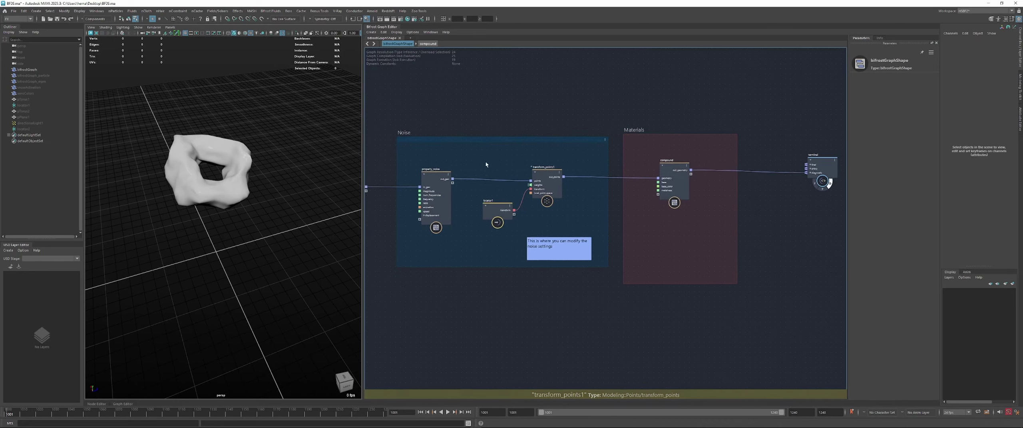
Select the property_noise node and open its parameters for UI customization
{"action": "middle_click_drag", "start_coordinate": [485, 161], "coordinate": [495, 161]}
{"action": "left_click", "coordinate": [451, 183]}
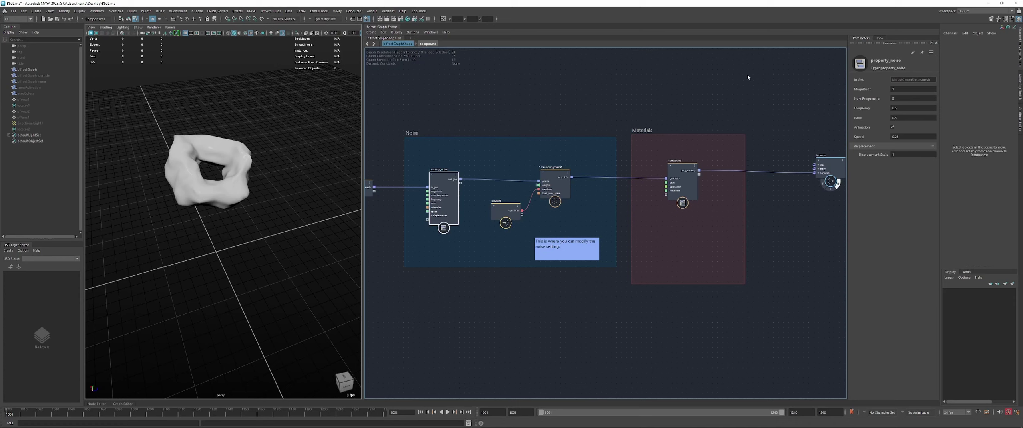
{"action": "left_click", "coordinate": [913, 52]}
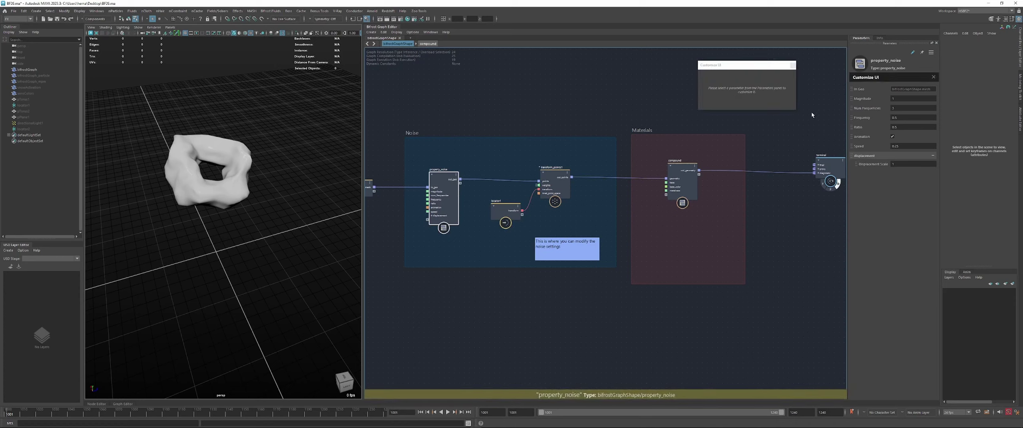
Check how the Ratio, Num Frequencies and Magnitude parameters can be selected, and view the port-ordering commands on the property_noise node
{"action": "left_click", "coordinate": [862, 127]}
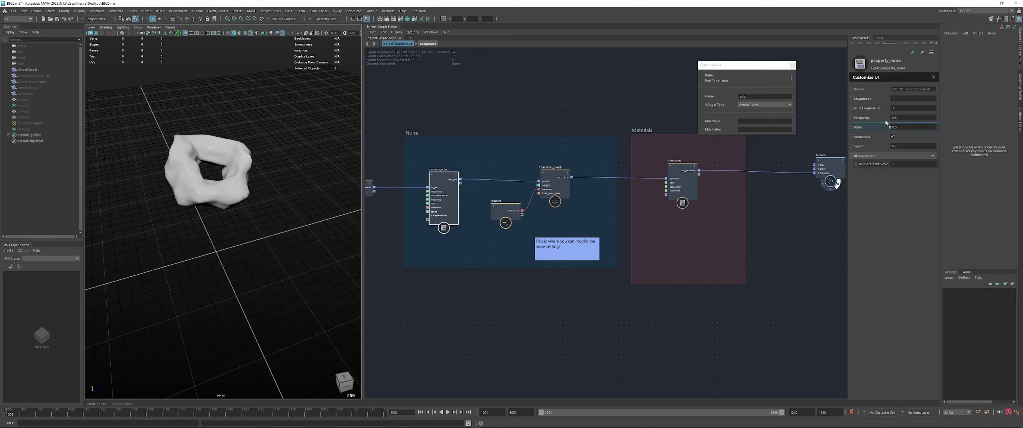
{"action": "left_click_drag", "start_coordinate": [885, 123], "coordinate": [866, 132]}
{"action": "left_click", "coordinate": [875, 108], "text": "shift"}
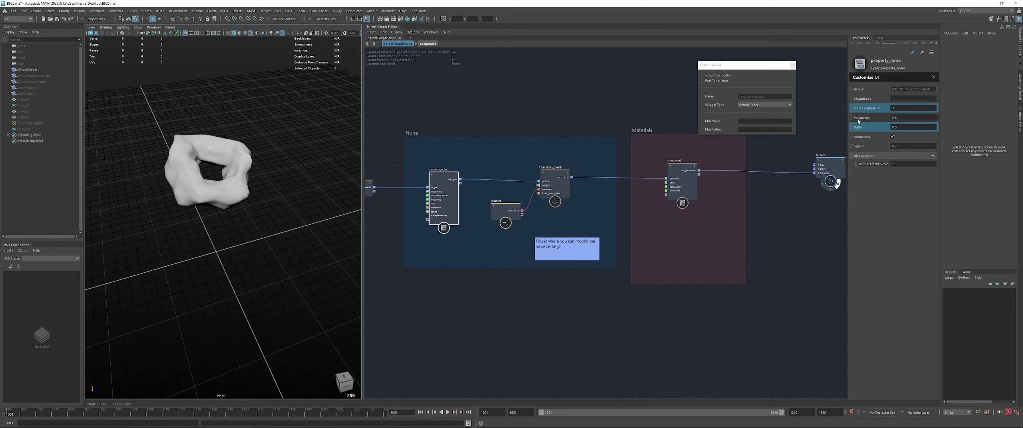
{"action": "mouse_move", "coordinate": [874, 106]}
{"action": "left_mouse_down"}
{"action": "mouse_move", "coordinate": [864, 97]}
{"action": "mouse_move", "coordinate": [873, 129]}
{"action": "mouse_move", "coordinate": [859, 125]}
{"action": "mouse_move", "coordinate": [862, 101]}
{"action": "left_mouse_up"}
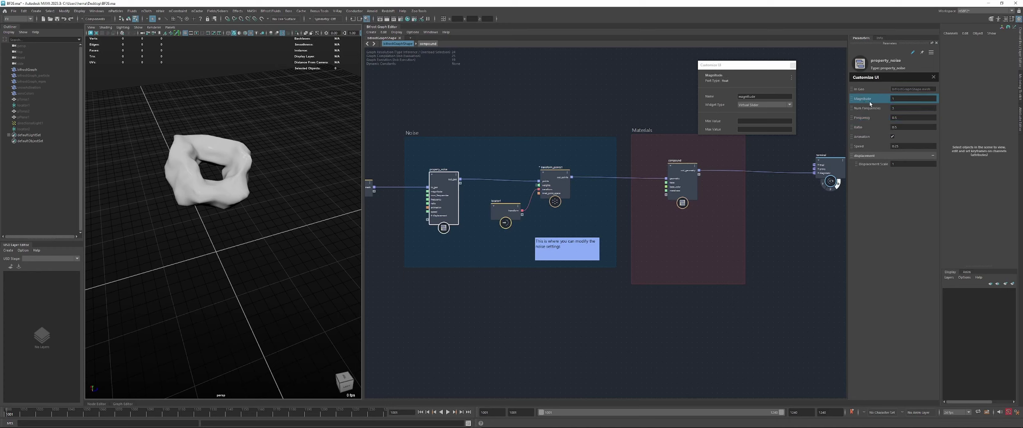
{"action": "right_click", "coordinate": [438, 198]}
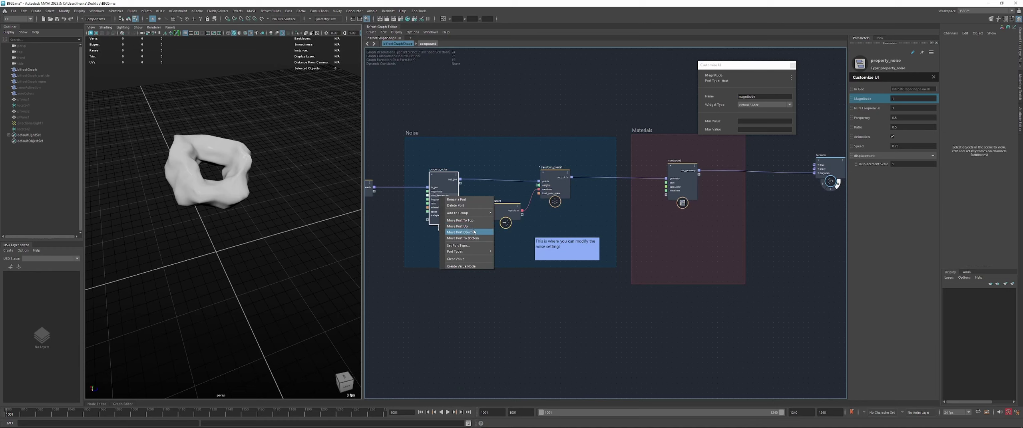
{"action": "left_click", "coordinate": [427, 244]}
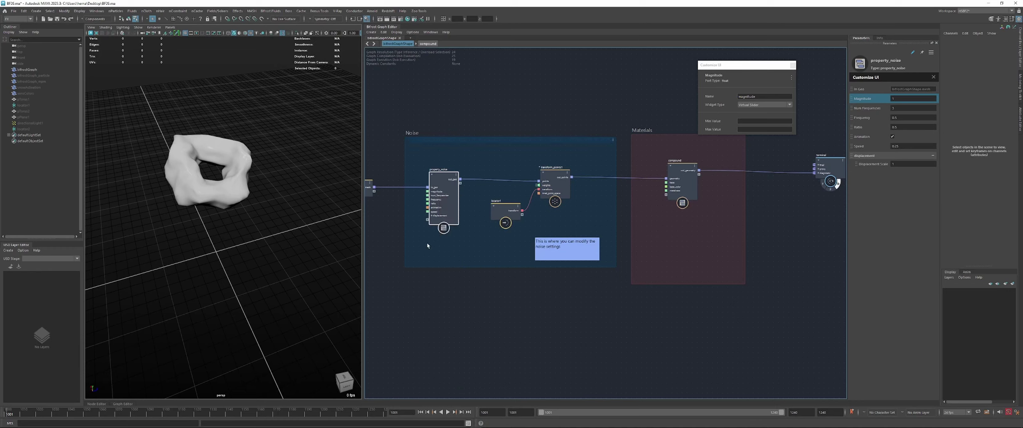
Move Magnitude, Num Frequencies and Frequency together below Ratio, and return Ratio to its place beneath Frequency
{"action": "left_click", "coordinate": [872, 118]}
{"action": "left_click", "coordinate": [870, 99]}
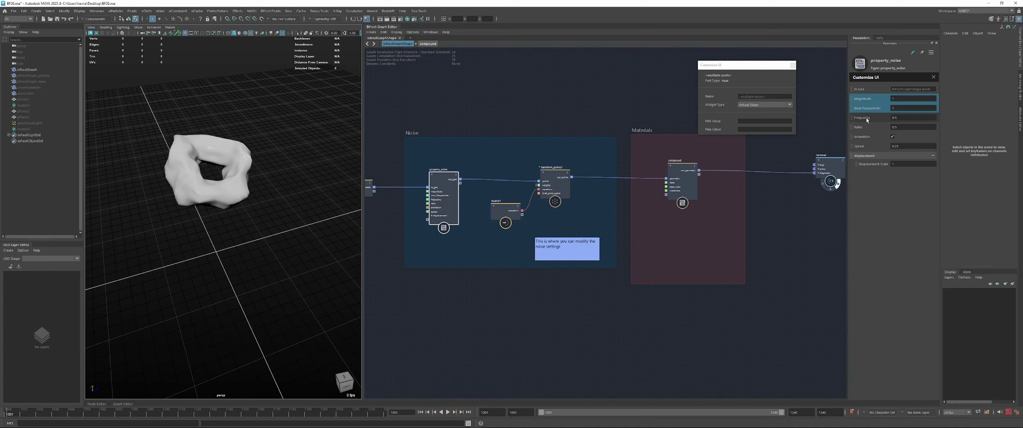
{"action": "left_click", "coordinate": [863, 118], "text": "shift"}
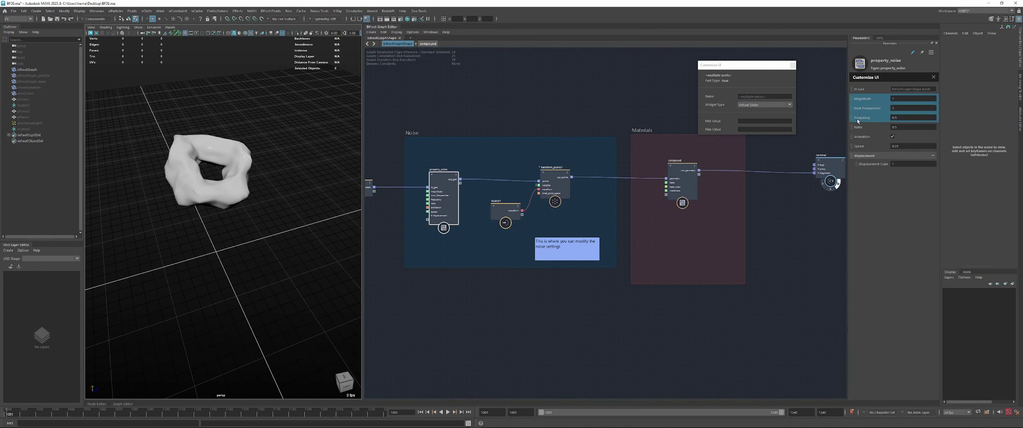
{"action": "left_click_drag", "start_coordinate": [858, 120], "coordinate": [859, 129]}
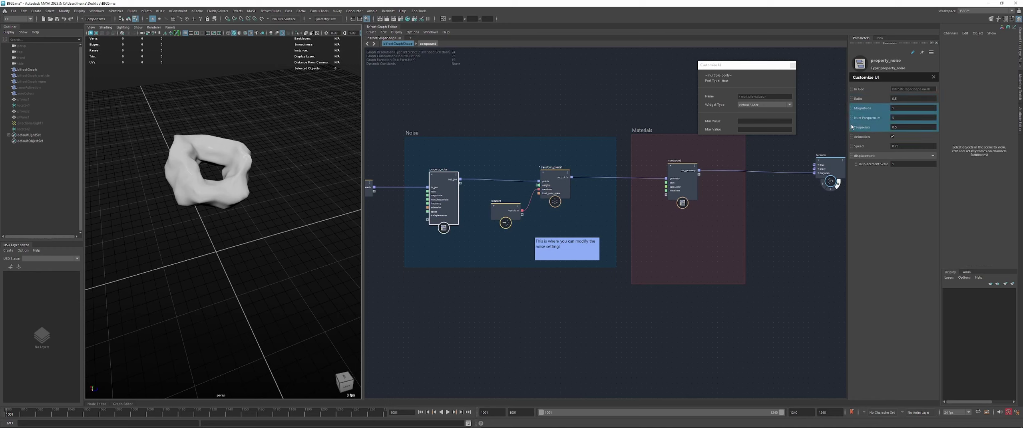
{"action": "left_click_drag", "start_coordinate": [863, 98], "coordinate": [859, 134]}
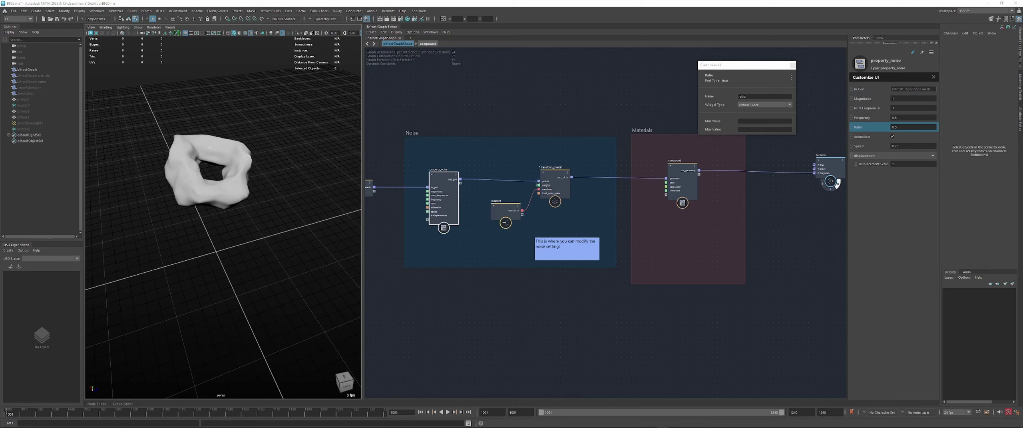
Select Num Frequencies, Frequency and Ratio and create a new port group named settings from the Num Frequencies parameter
{"action": "left_click", "coordinate": [867, 109]}
{"action": "left_click", "coordinate": [865, 128], "text": "shift"}
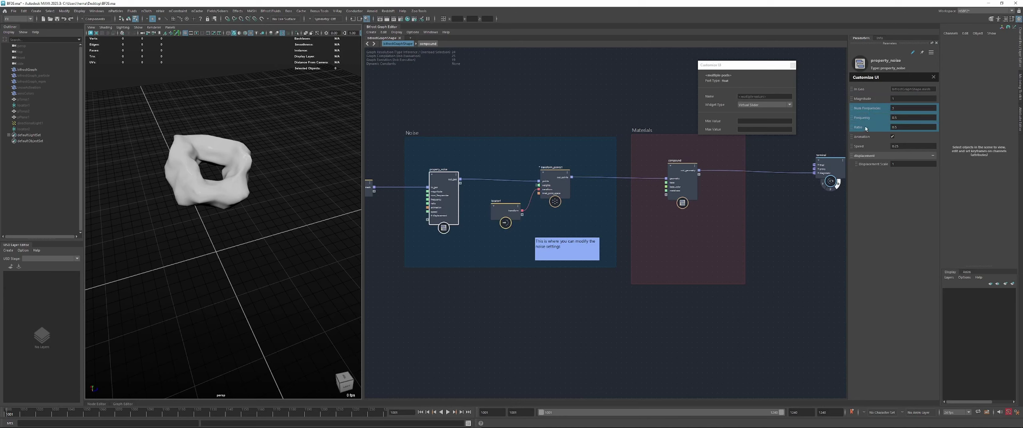
{"action": "right_click", "coordinate": [871, 111]}
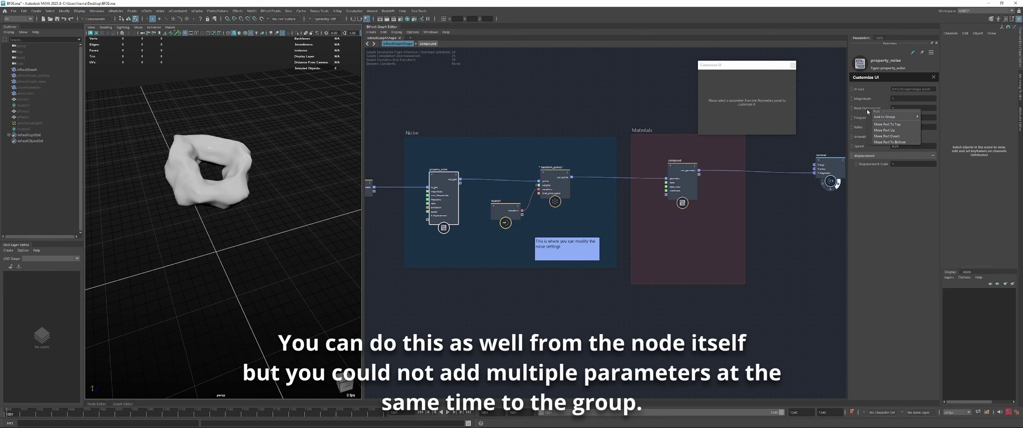
{"action": "mouse_move", "coordinate": [885, 120]}
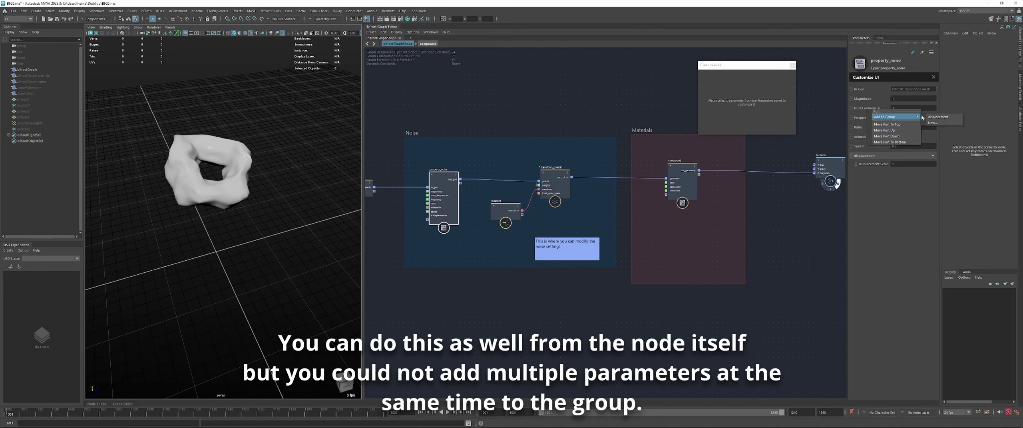
{"action": "left_click", "coordinate": [938, 124]}
{"action": "type", "text": "settings"}
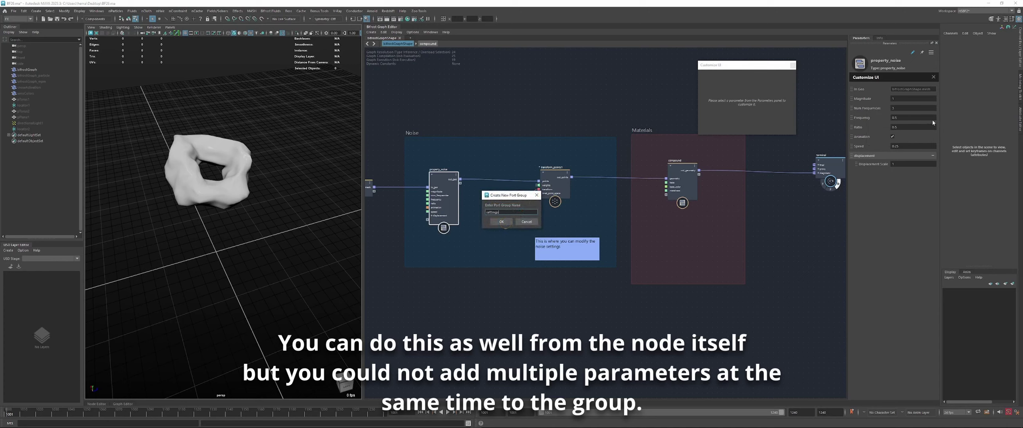
{"action": "key", "text": "Return"}
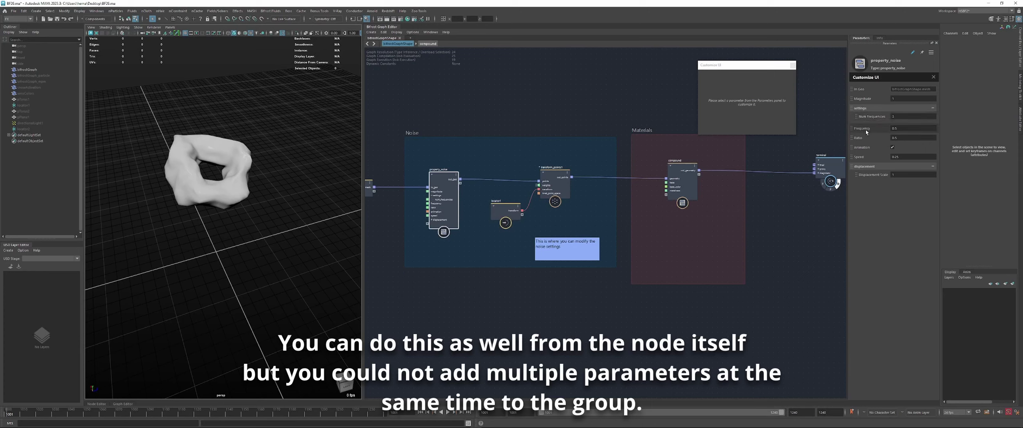
Move Frequency into the settings group, followed by Ratio and Animation together
{"action": "left_click_drag", "start_coordinate": [860, 130], "coordinate": [875, 125]}
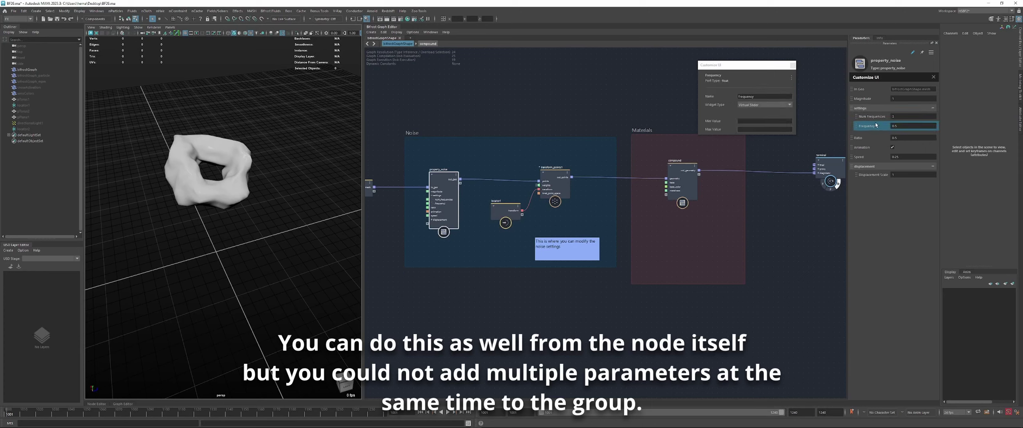
{"action": "left_click", "coordinate": [864, 149]}
{"action": "left_click", "coordinate": [862, 139], "text": "shift"}
{"action": "left_click_drag", "start_coordinate": [861, 140], "coordinate": [870, 130]}
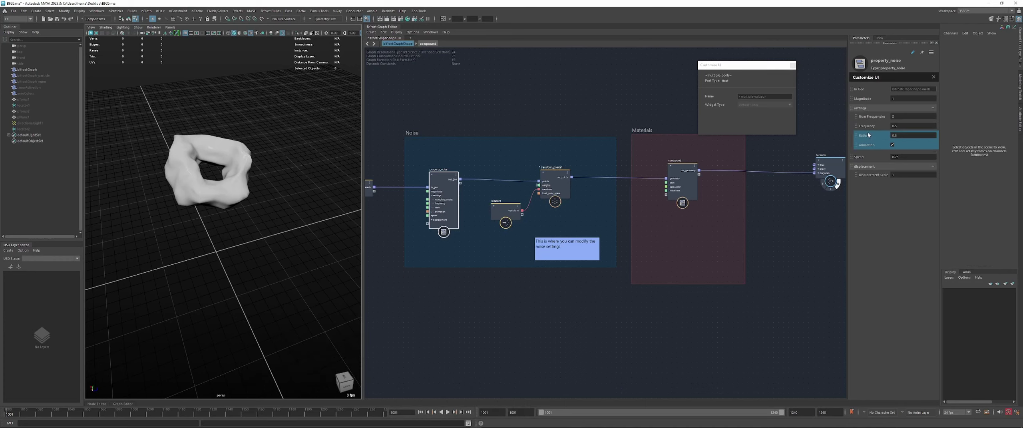
Move Animation out of the settings group to sit above Speed, and collapse the settings group on the property_noise node
{"action": "left_click", "coordinate": [867, 147]}
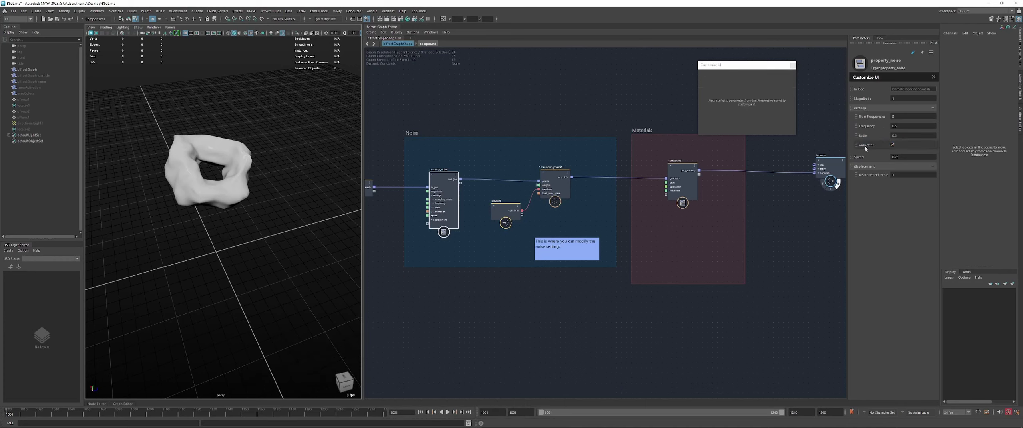
{"action": "left_click_drag", "start_coordinate": [848, 154], "coordinate": [850, 157]}
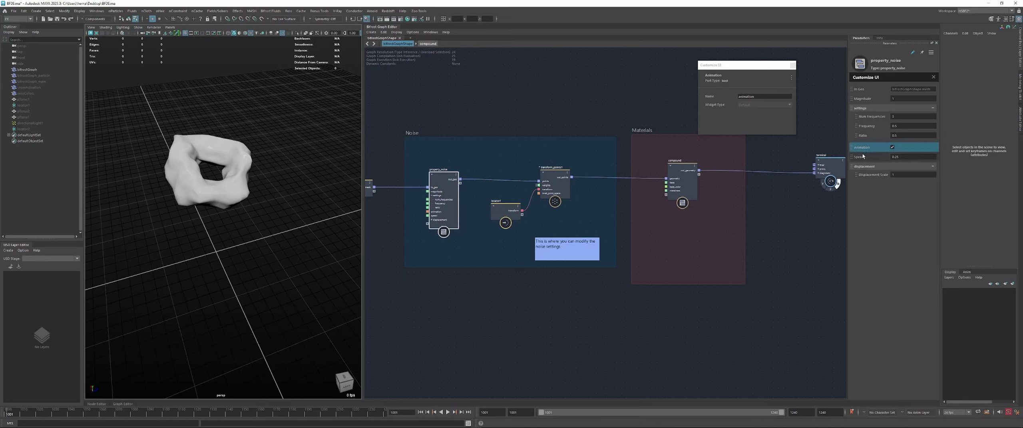
{"action": "left_click", "coordinate": [432, 196]}
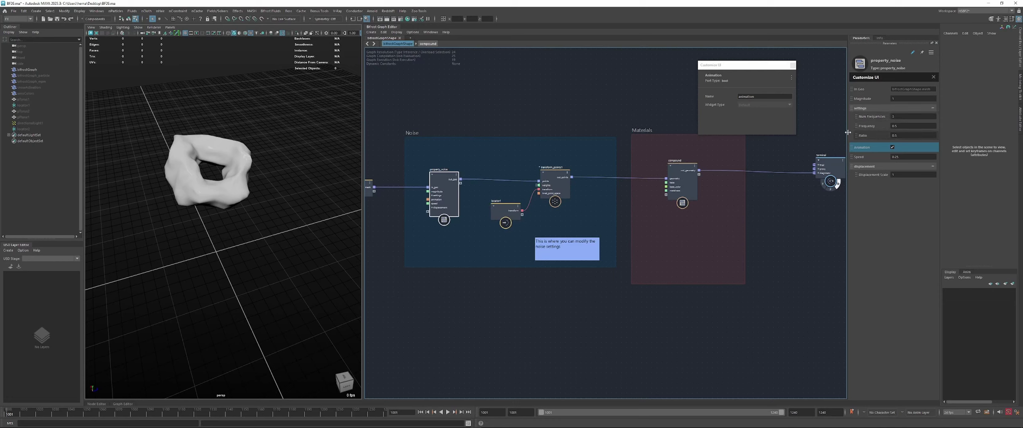
Give the Magnitude parameter a minimum of 0 and a maximum value, and finish customizing the interface
{"action": "left_click", "coordinate": [862, 100]}
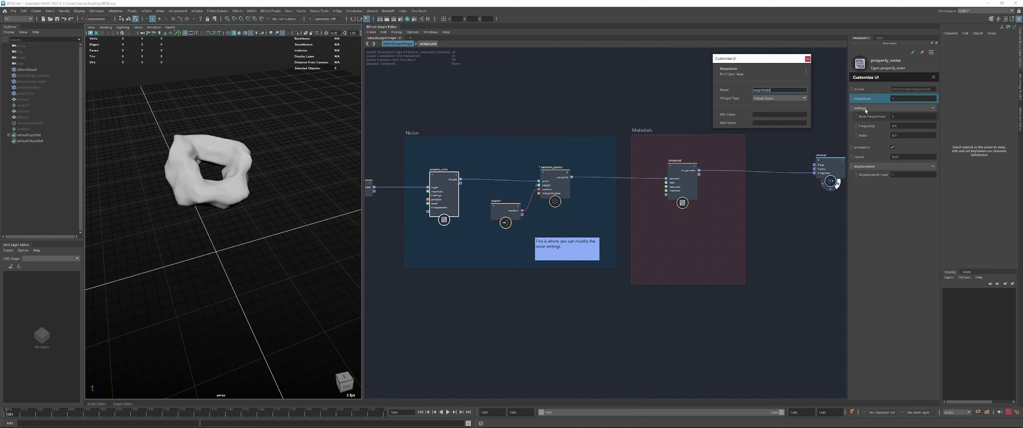
{"action": "left_click", "coordinate": [870, 127]}
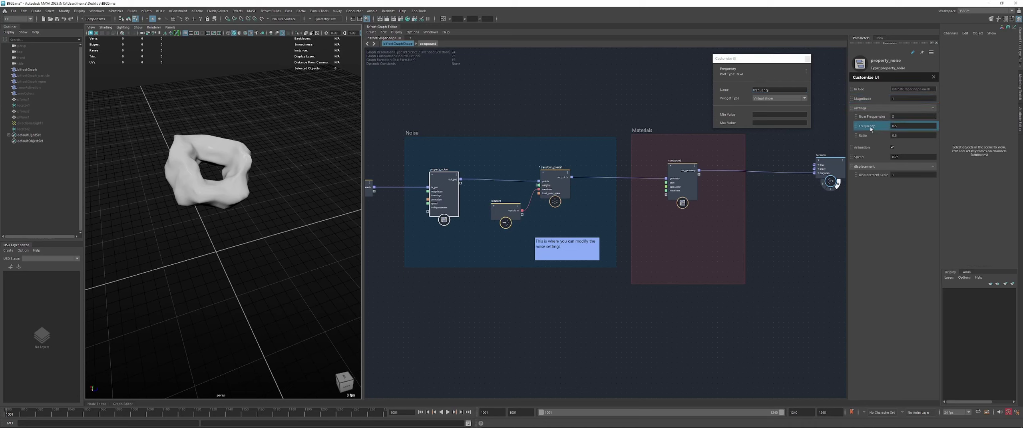
{"action": "left_click", "coordinate": [863, 98]}
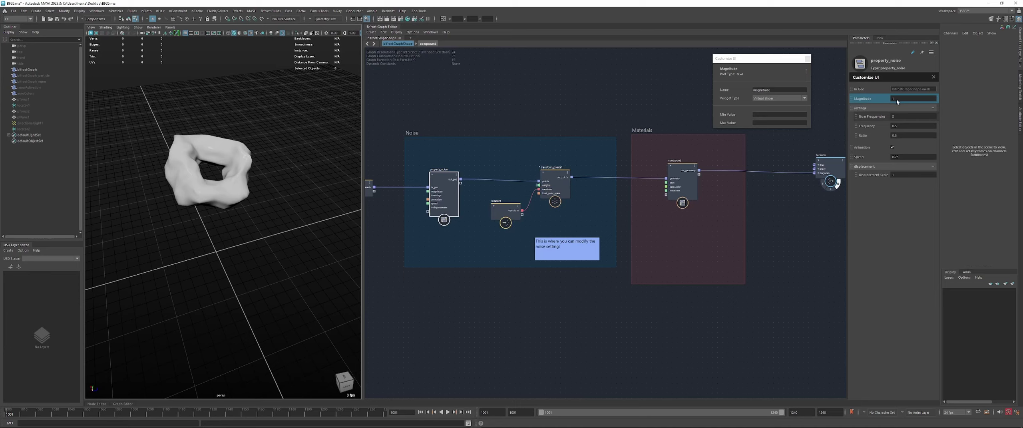
{"action": "left_click", "coordinate": [774, 115]}
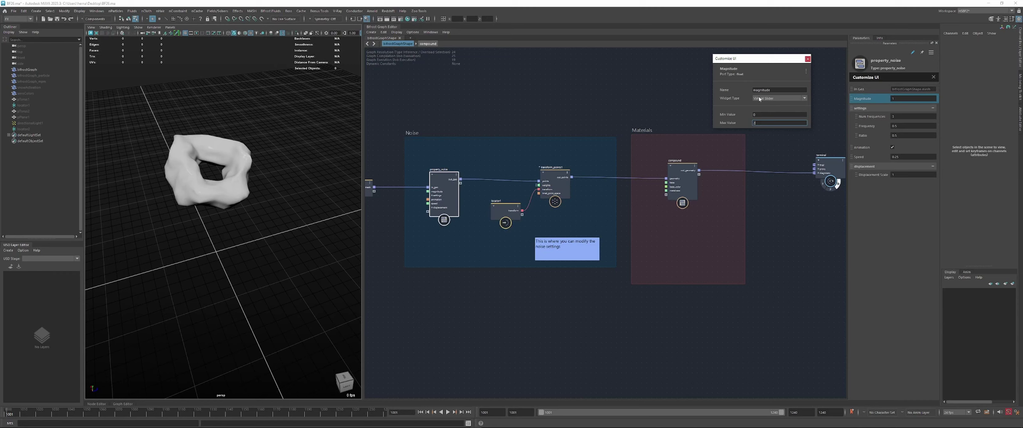
{"action": "left_click", "coordinate": [807, 59]}
{"action": "left_click", "coordinate": [795, 88]}
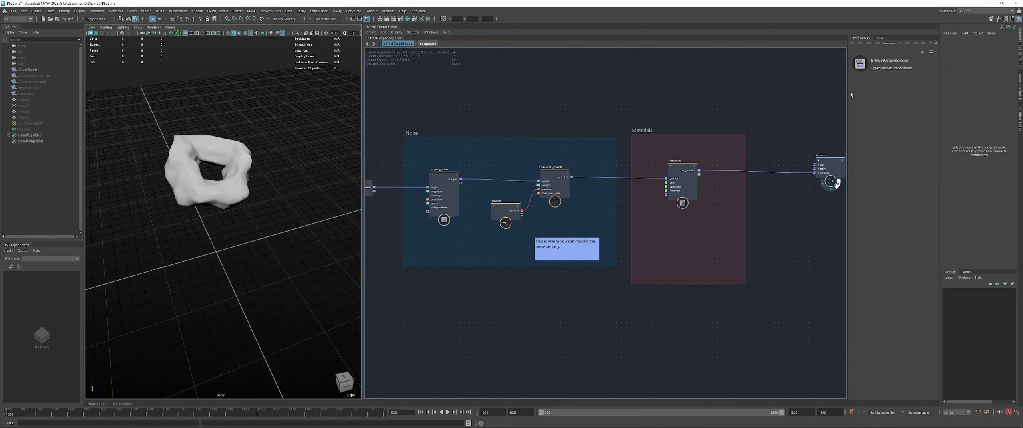
Increase Magnitude with its slider on the property_noise node, and set Num Frequencies to 3
{"action": "left_click", "coordinate": [444, 196]}
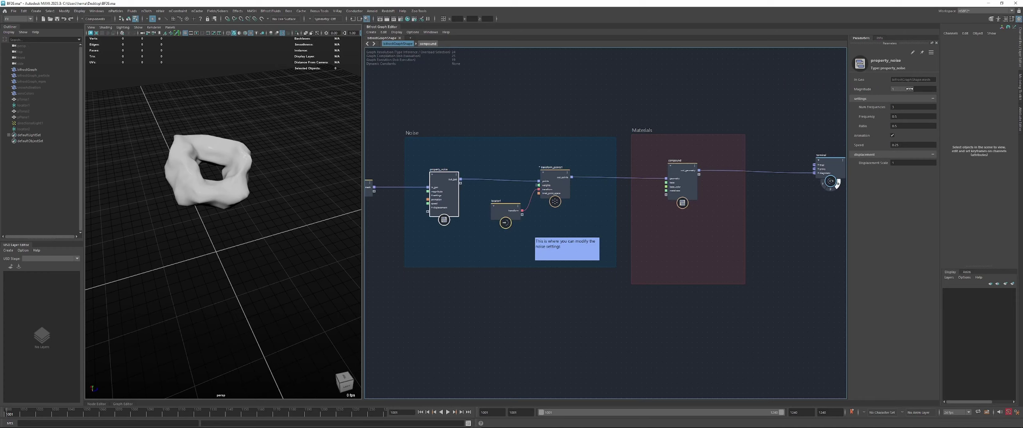
{"action": "left_click_drag", "start_coordinate": [912, 90], "coordinate": [875, 96]}
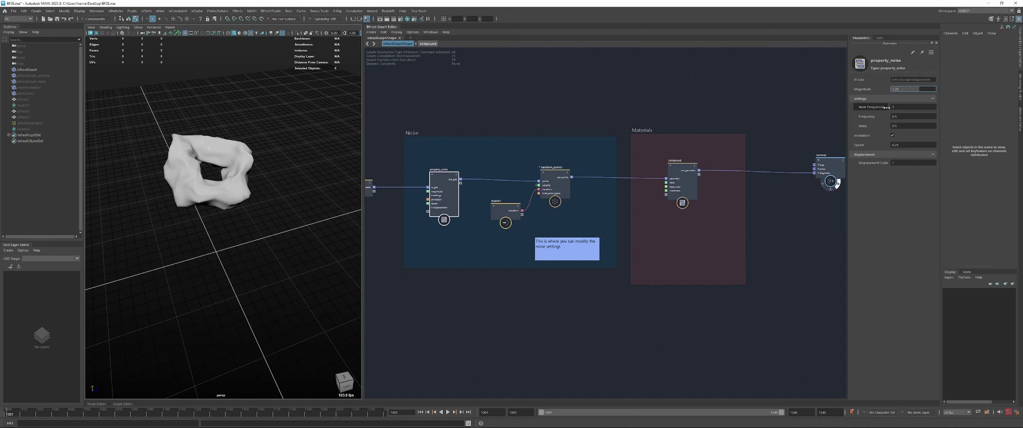
{"action": "left_click_drag", "start_coordinate": [874, 107], "coordinate": [95, 150]}
{"action": "left_click_drag", "start_coordinate": [429, 137], "coordinate": [452, 158]}
{"action": "double_click", "coordinate": [916, 108]}
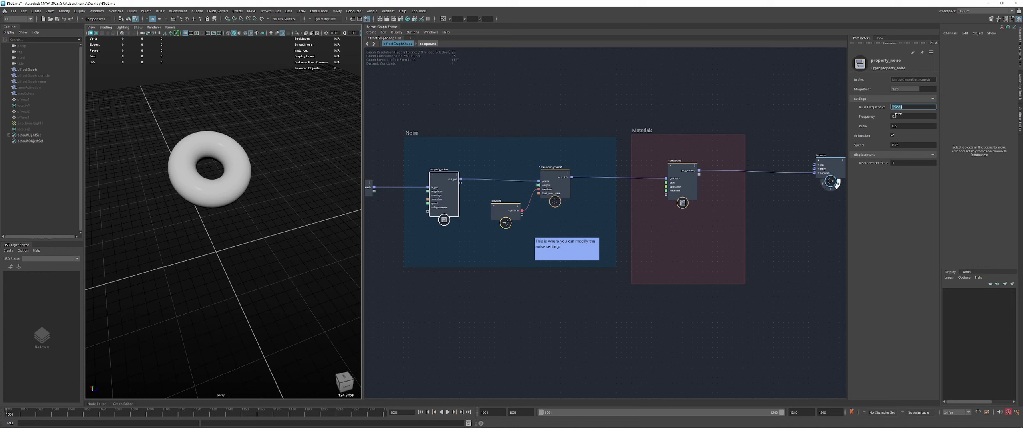
{"action": "type", "text": "3"}
{"action": "key", "text": "Return"}
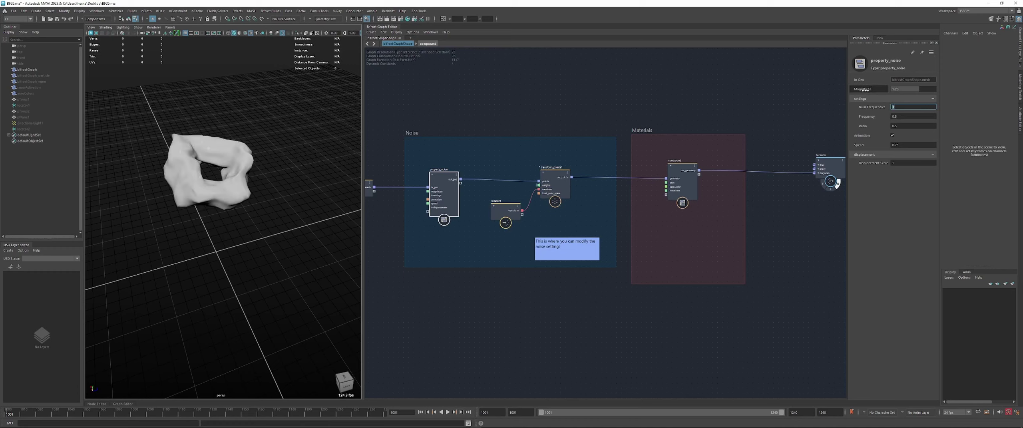
Change the widget type of the Num Frequencies parameter to Combo Box
{"action": "left_click", "coordinate": [913, 53]}
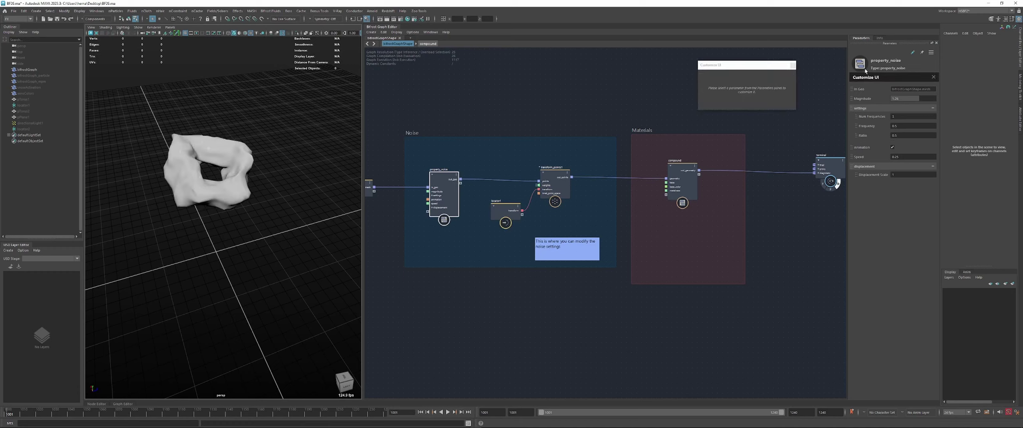
{"action": "left_click", "coordinate": [872, 116]}
{"action": "left_click", "coordinate": [755, 105]}
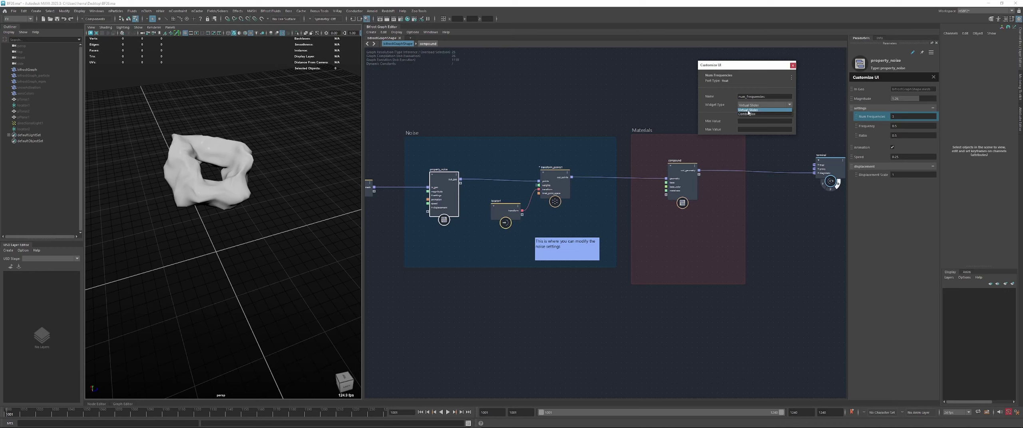
{"action": "left_click", "coordinate": [748, 115]}
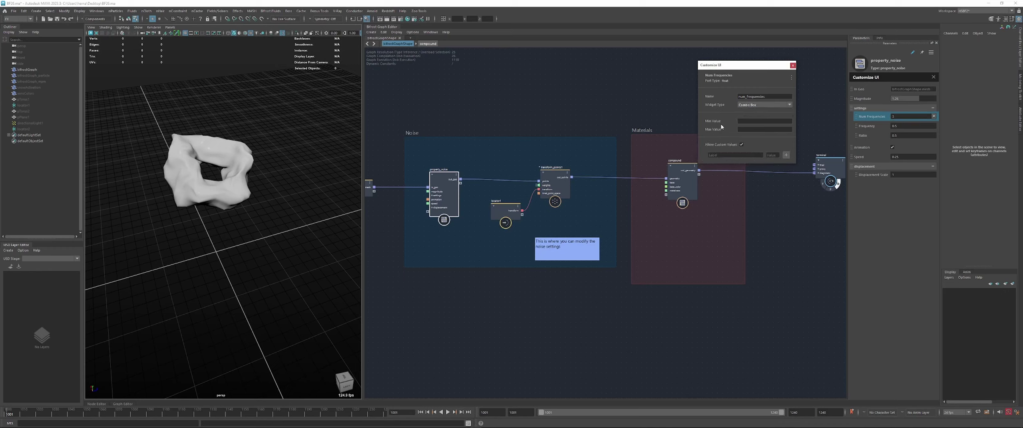
Add a freq_max entry with its value to the Num Frequencies combo box
{"action": "left_click", "coordinate": [715, 156]}
{"action": "key", "text": "Tab"}
{"action": "key", "text": "Tab"}
{"action": "key", "text": "Return"}
Add a second combo box entry, freq_min, by reusing the first label, set its value, and finish customizing
{"action": "key", "text": "ctrl+c"}
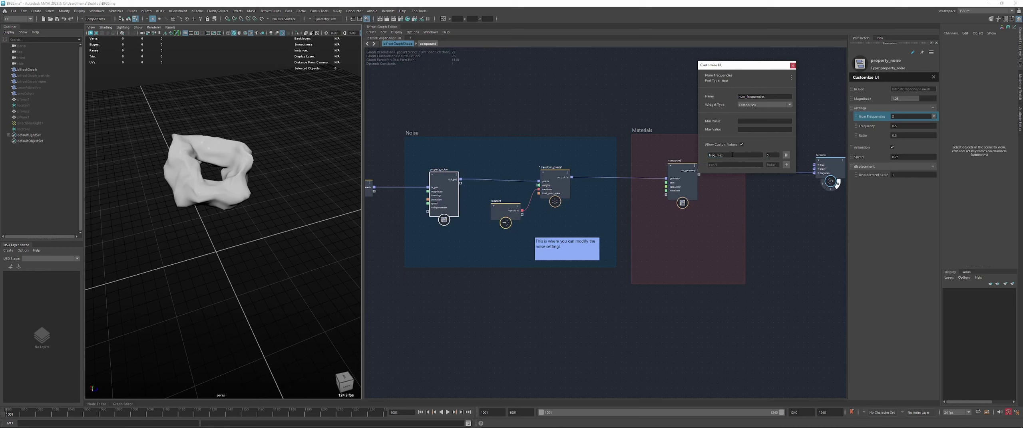
{"action": "left_click", "coordinate": [734, 163]}
{"action": "key", "text": "ctrl+v"}
{"action": "key", "text": "Tab"}
{"action": "left_click", "coordinate": [756, 165]}
{"action": "key", "text": "BackSpace"}
{"action": "key", "text": "Tab"}
{"action": "left_click", "coordinate": [738, 166]}
{"action": "left_click", "coordinate": [786, 164]}
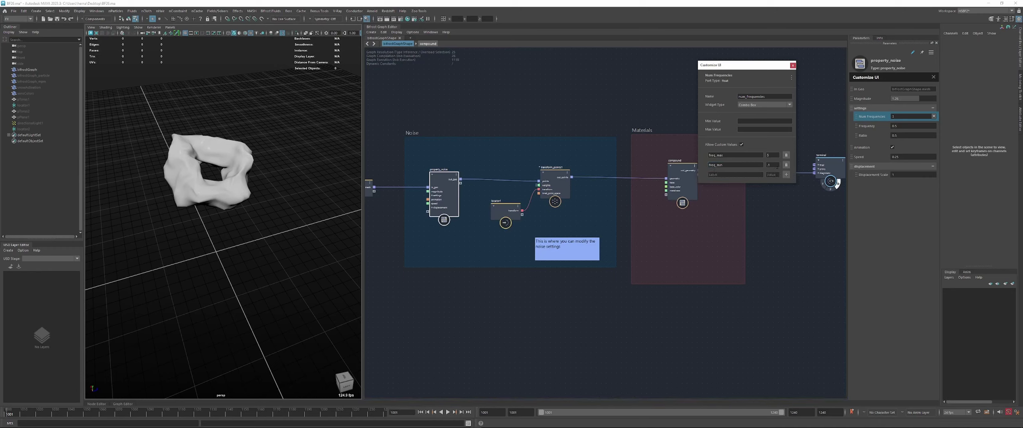
{"action": "left_click", "coordinate": [771, 165]}
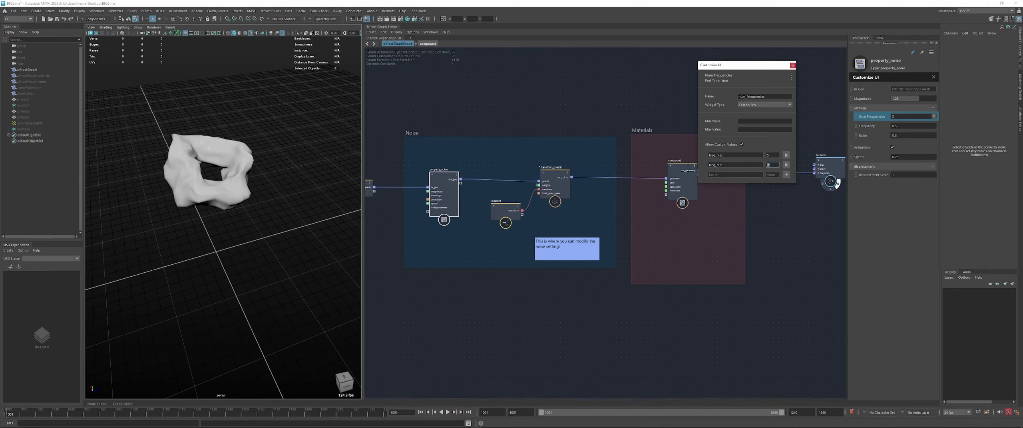
{"action": "left_click", "coordinate": [793, 65]}
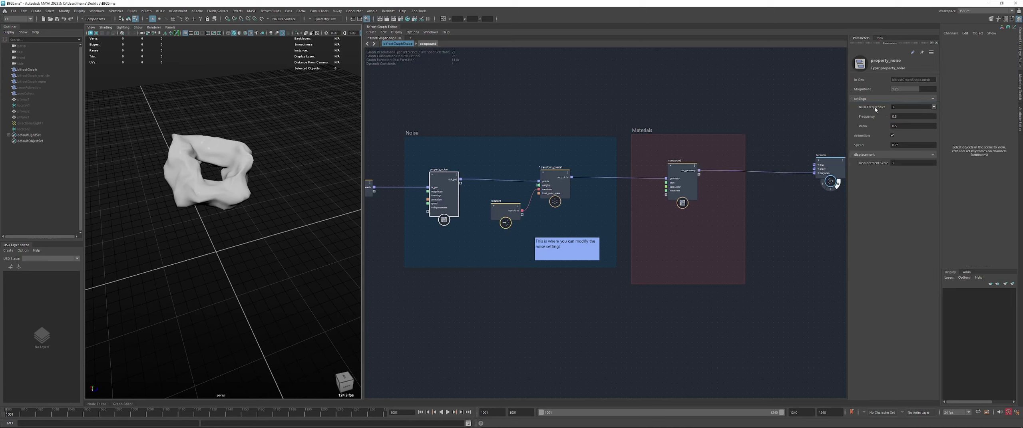
Switch Num Frequencies to the freq_min preset and back to freq_max, viewing the torus from another angle
{"action": "left_click", "coordinate": [934, 107]}
{"action": "left_click", "coordinate": [904, 115]}
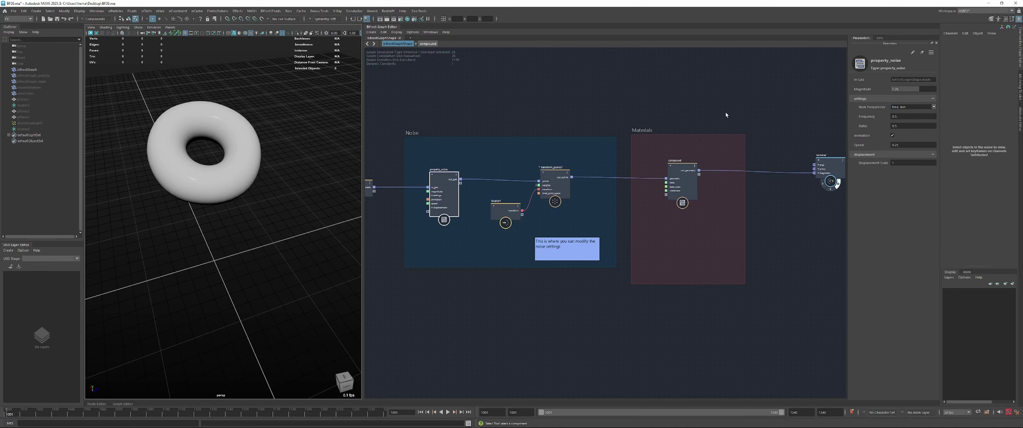
{"action": "left_click", "coordinate": [934, 107]}
{"action": "left_click", "coordinate": [910, 112]}
{"action": "left_click_drag", "start_coordinate": [218, 145], "coordinate": [164, 128], "text": "alt"}
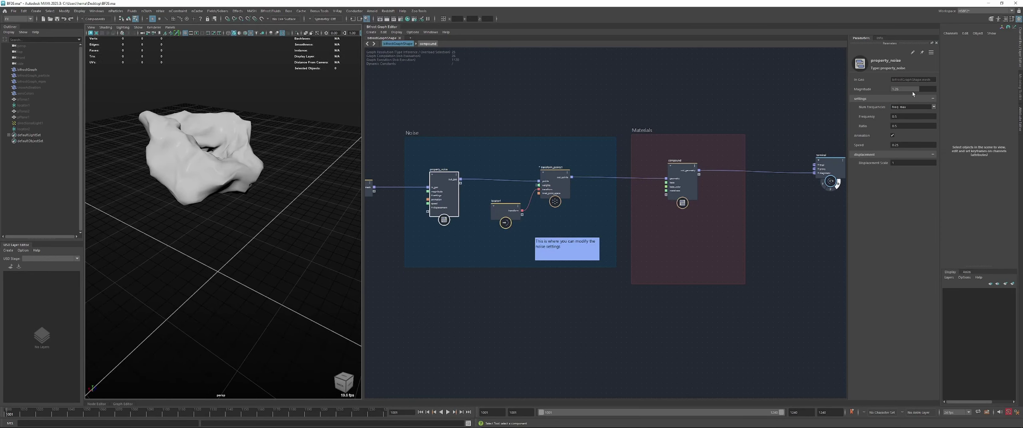
Try custom Num Frequencies values of 3, 2 and 1, and return the parameter to the freq_max preset
{"action": "double_click", "coordinate": [899, 107]}
{"action": "type", "text": "3"}
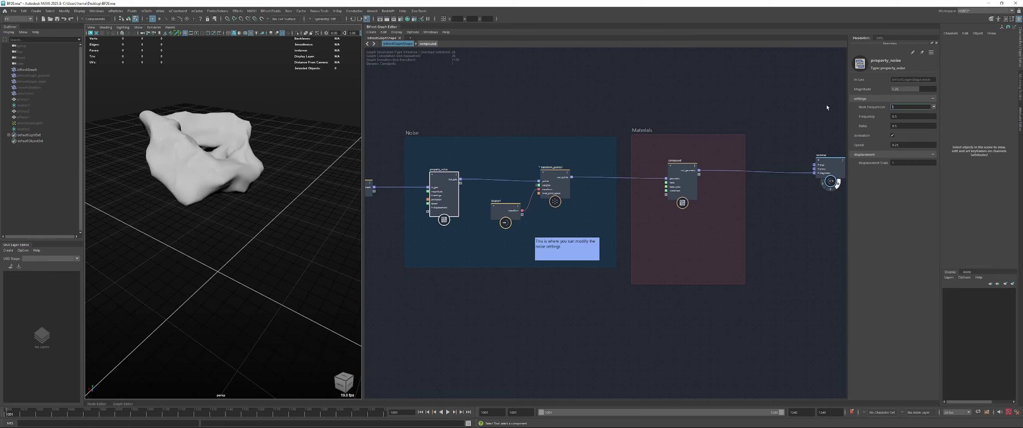
{"action": "key", "text": "BackSpace"}
{"action": "type", "text": "2"}
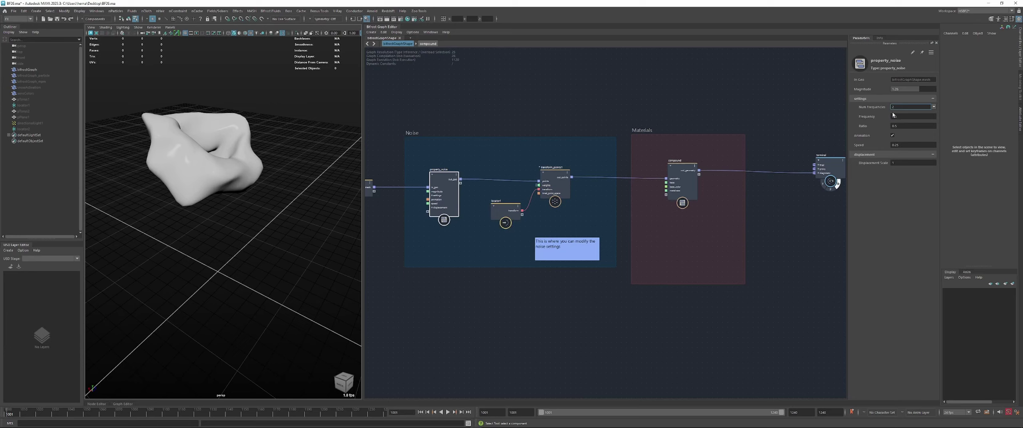
{"action": "key", "text": "BackSpace"}
{"action": "type", "text": "1"}
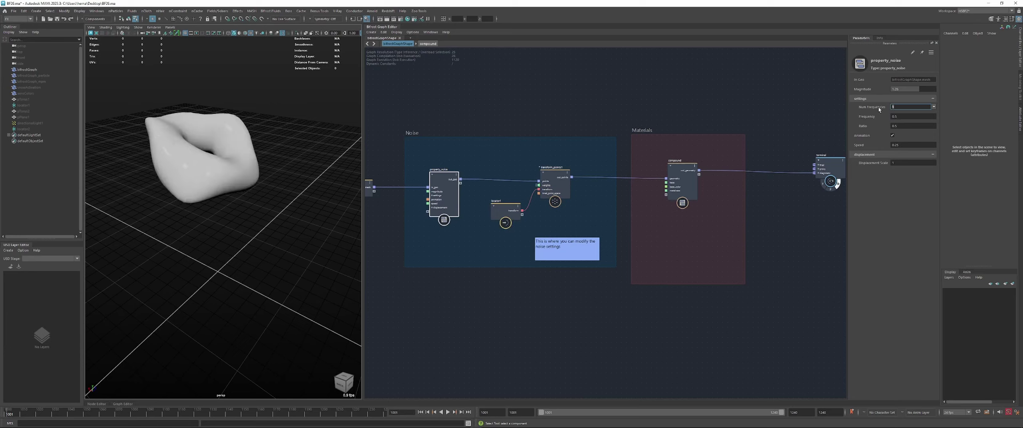
{"action": "key", "text": "BackSpace"}
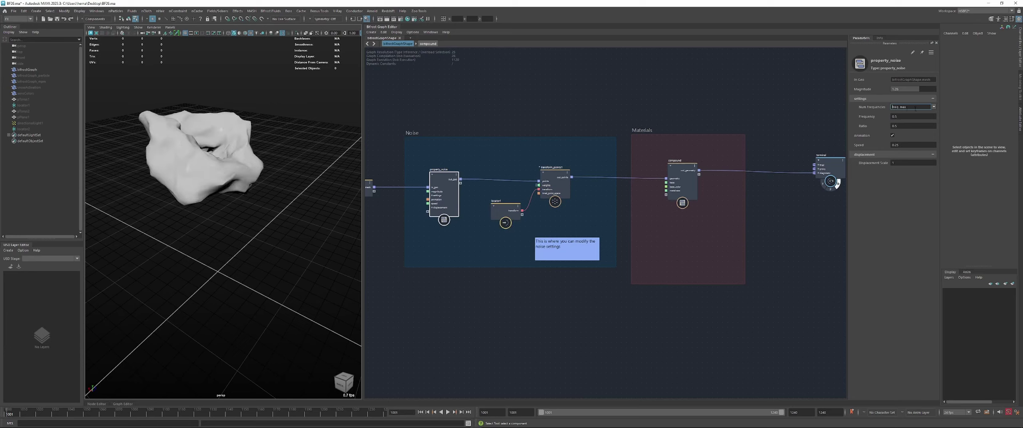
{"action": "left_click", "coordinate": [934, 106]}
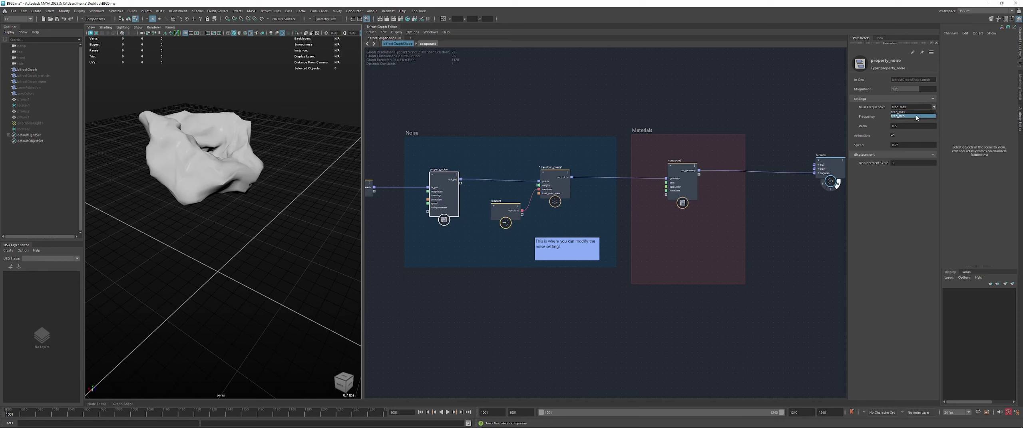
{"action": "left_click", "coordinate": [910, 112]}
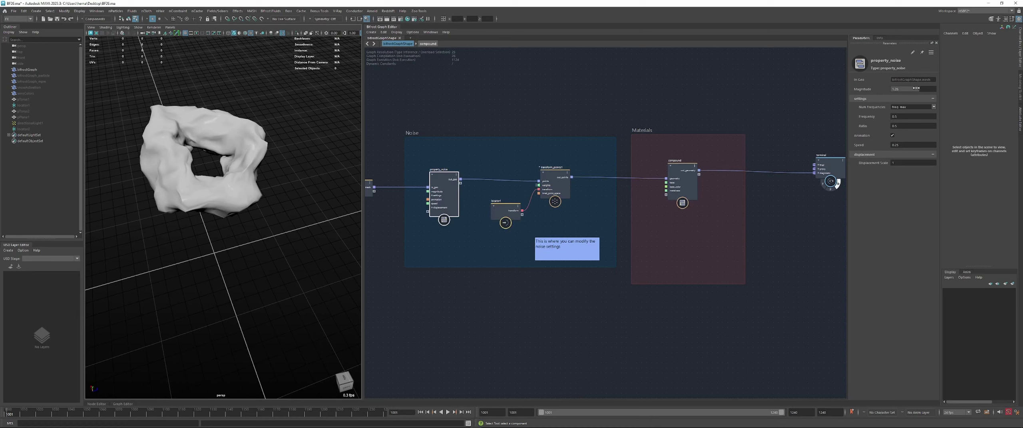
Examine the interface customization settings of Num Frequencies, Frequency and Ratio on property_noise
{"action": "left_click", "coordinate": [912, 52]}
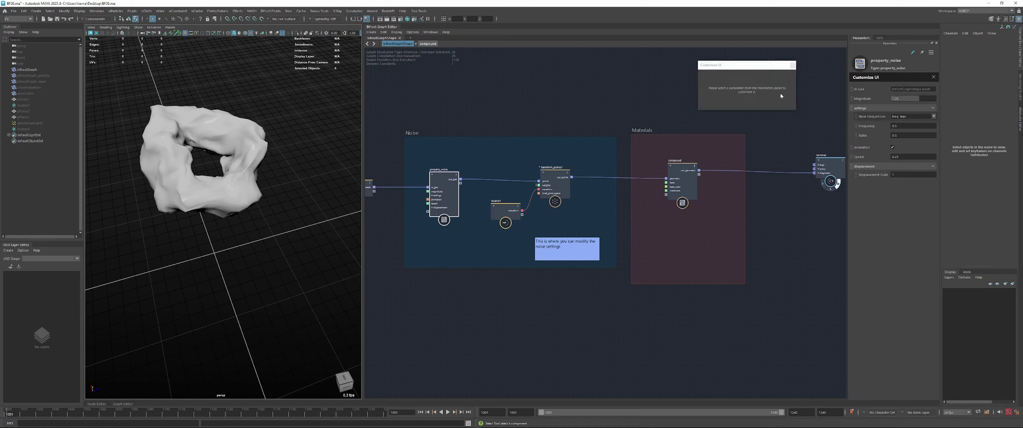
{"action": "left_click", "coordinate": [870, 117]}
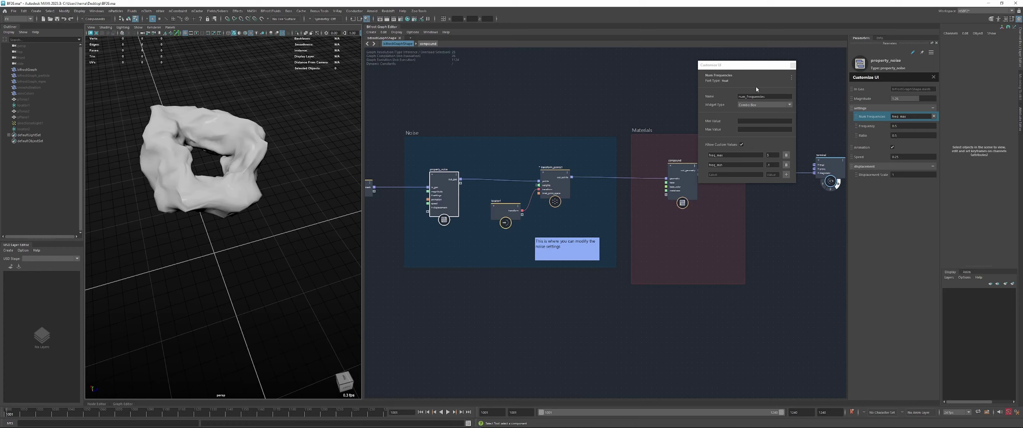
{"action": "left_click", "coordinate": [860, 127]}
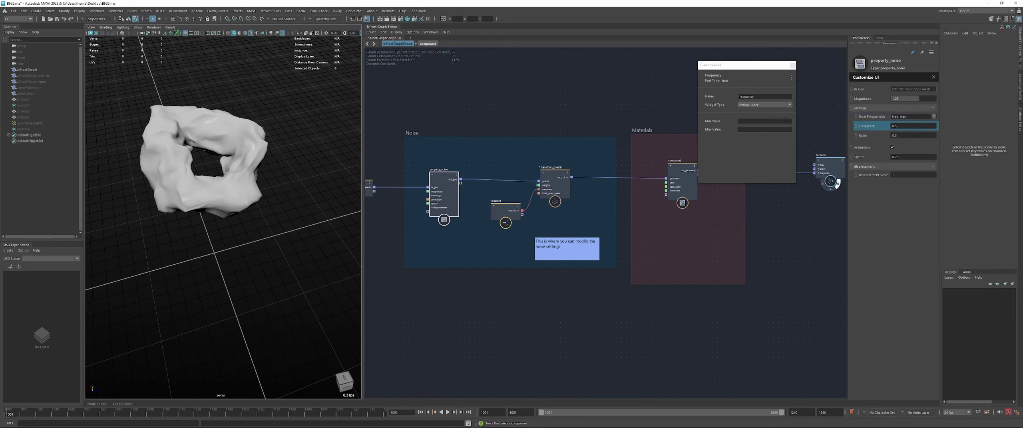
{"action": "left_click", "coordinate": [859, 136]}
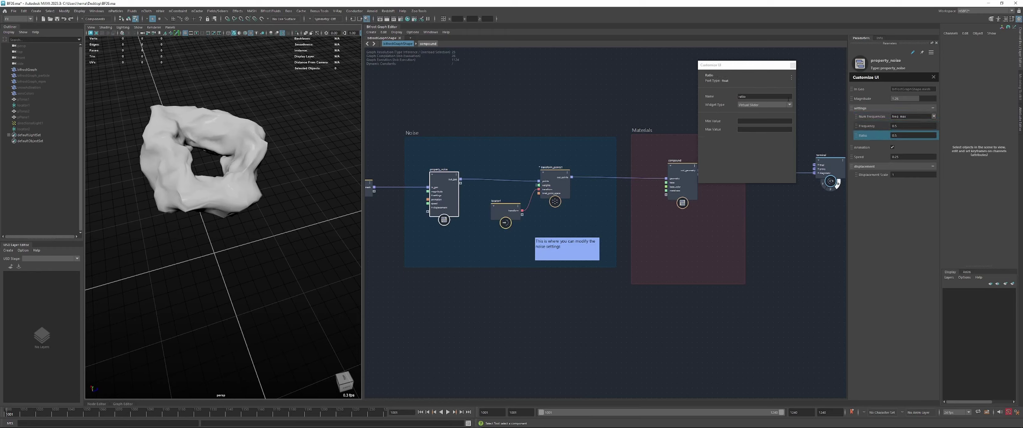
Examine the port type options for Ratio, including the Set Port Type dialog, and leave without applying a change
{"action": "left_click", "coordinate": [791, 79]}
{"action": "mouse_move", "coordinate": [823, 90]}
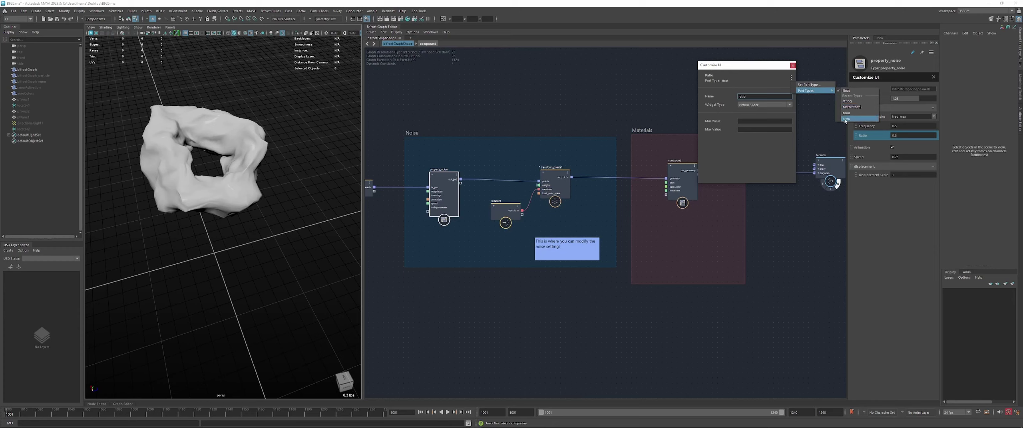
{"action": "left_click", "coordinate": [810, 85]}
{"action": "left_click_drag", "start_coordinate": [722, 69], "coordinate": [567, 71]}
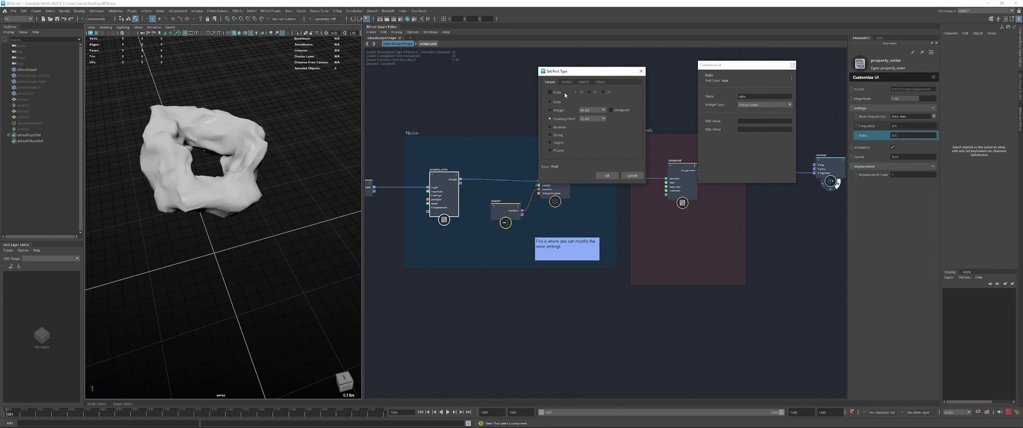
{"action": "left_click", "coordinate": [631, 176]}
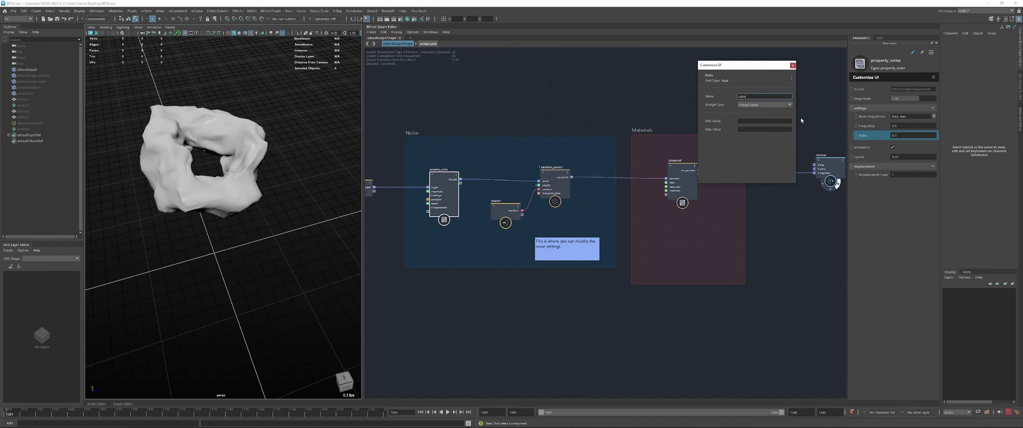
{"action": "left_click", "coordinate": [793, 65]}
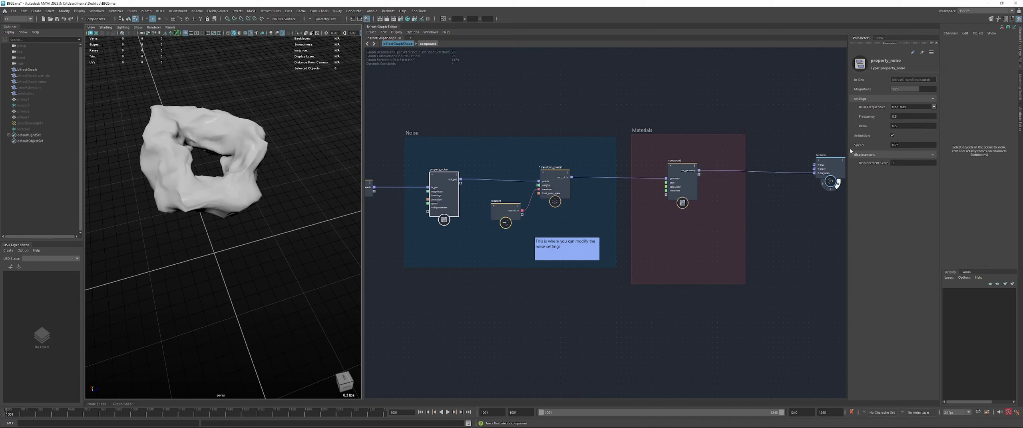
Examine the port types offered for the Speed parameter in its interface customization settings
{"action": "left_click", "coordinate": [913, 53]}
{"action": "left_click", "coordinate": [871, 157]}
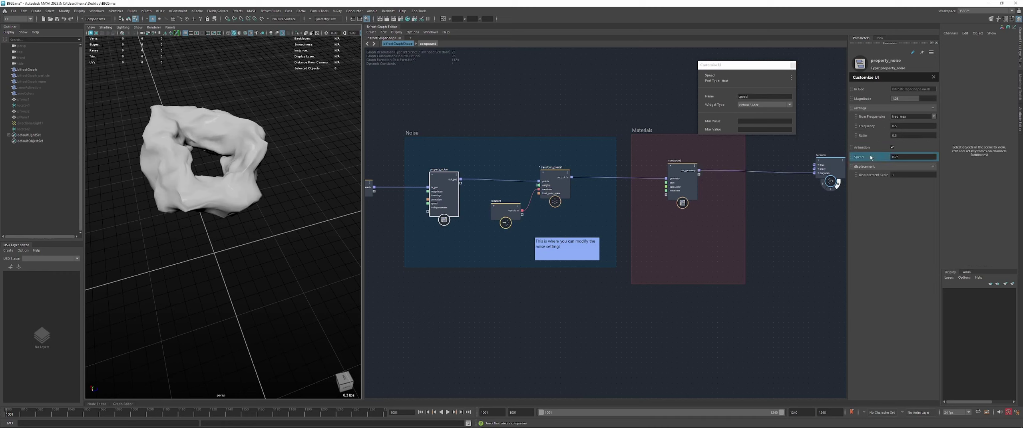
{"action": "left_click", "coordinate": [791, 77]}
{"action": "mouse_move", "coordinate": [815, 91]}
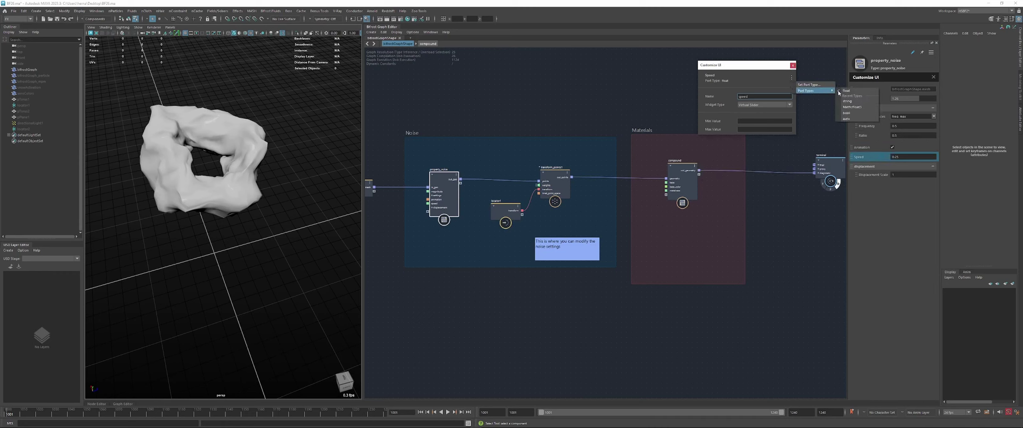
{"action": "left_click", "coordinate": [858, 107]}
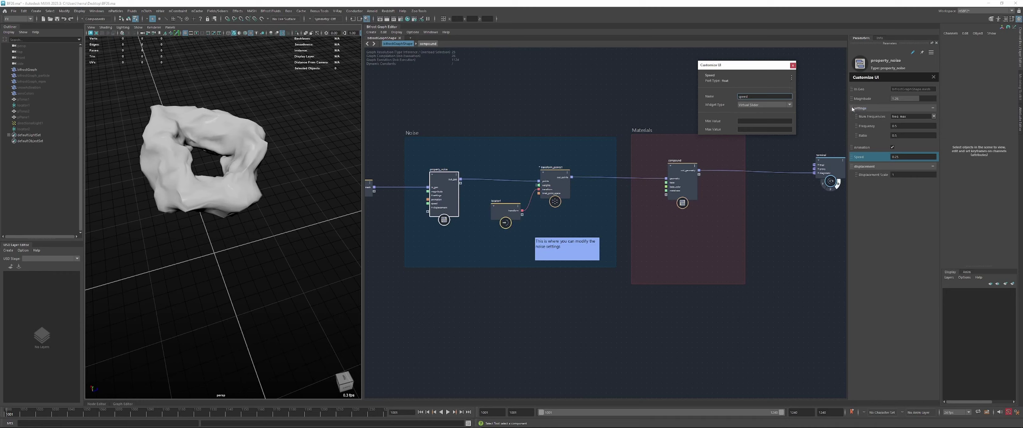
Turn the Speed parameter into a color input with the Color Picker widget and leave the interface customization
{"action": "left_click", "coordinate": [754, 105]}
{"action": "left_click", "coordinate": [749, 110]}
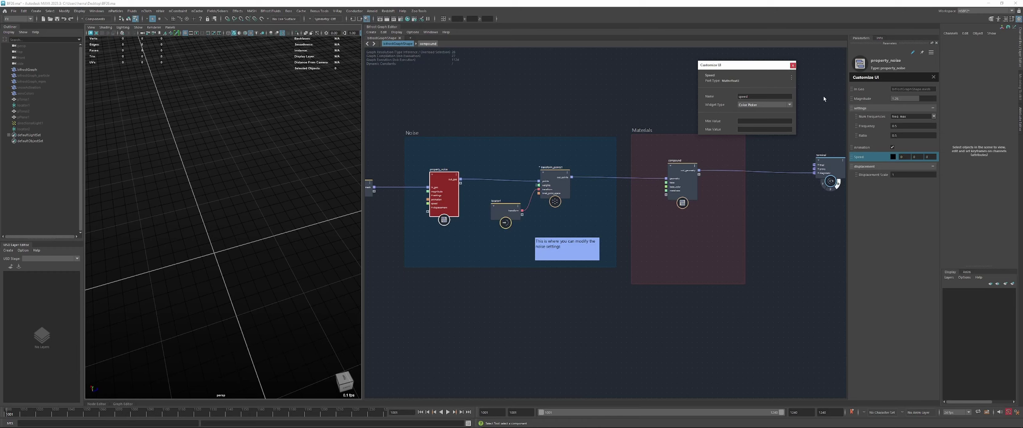
{"action": "left_click", "coordinate": [792, 65]}
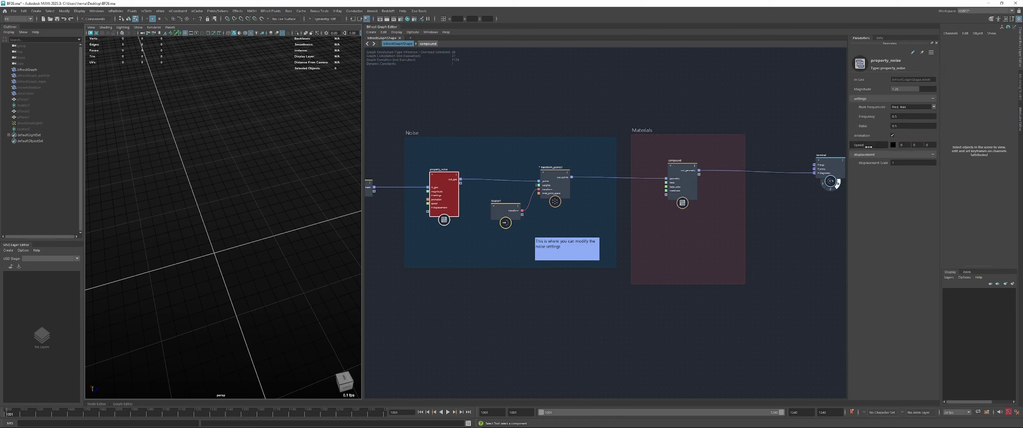
Try a blue preset swatch for Speed, and change the color to a bright yellow-green
{"action": "left_click", "coordinate": [892, 145]}
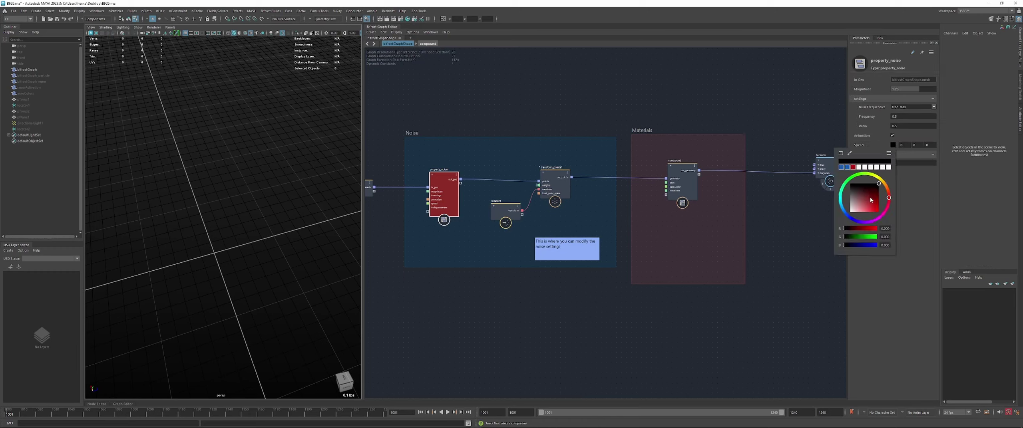
{"action": "left_click", "coordinate": [841, 167]}
{"action": "left_click", "coordinate": [846, 166]}
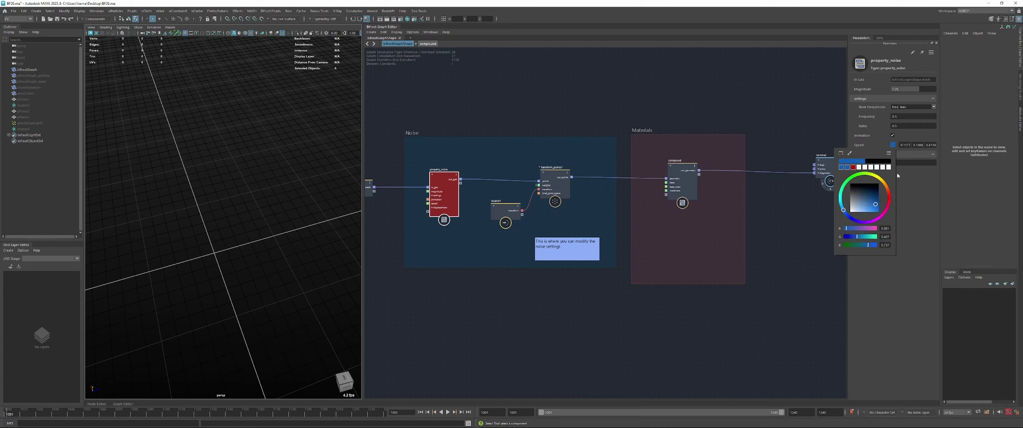
{"action": "left_click", "coordinate": [893, 145]}
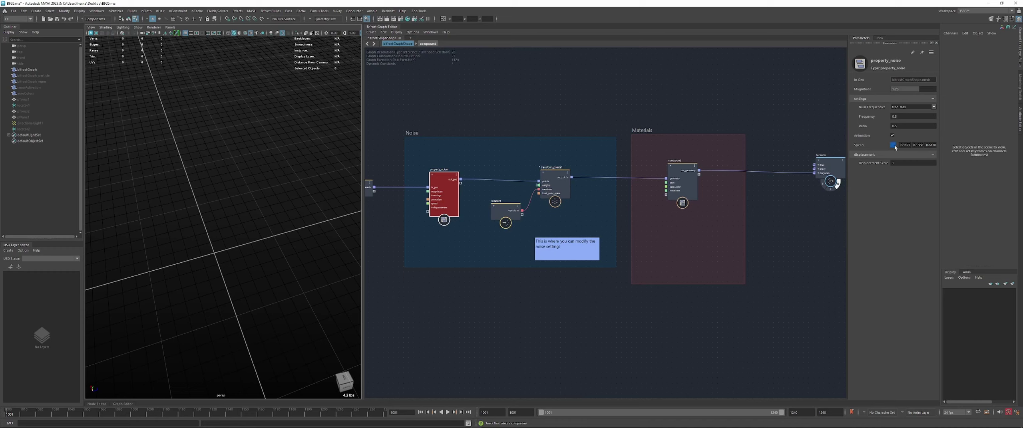
{"action": "left_click", "coordinate": [893, 145]}
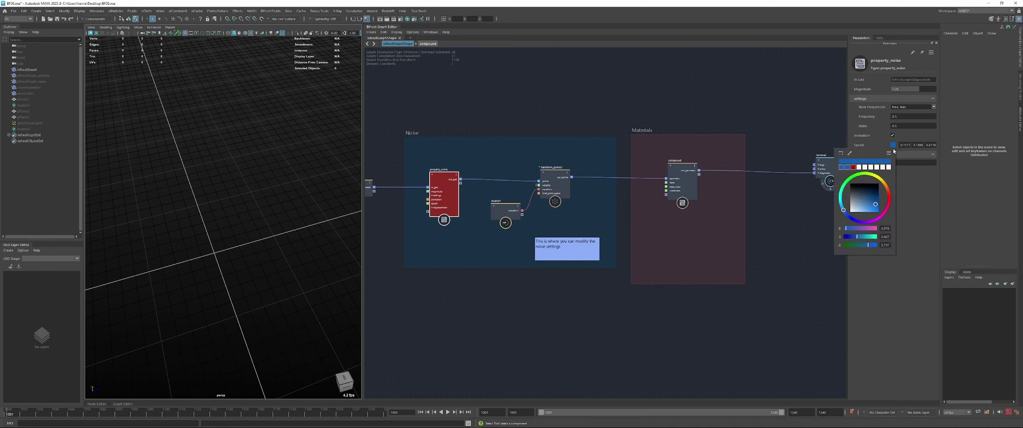
{"action": "left_click", "coordinate": [855, 175]}
{"action": "left_click_drag", "start_coordinate": [869, 199], "coordinate": [866, 230]}
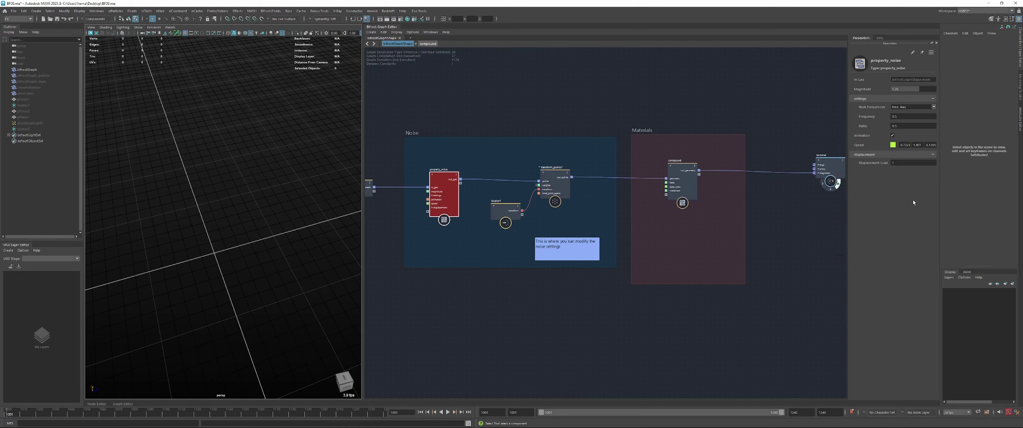
Customize the Ratio parameter of property_noise with the string port type and the File Browser widget
{"action": "left_click", "coordinate": [913, 53]}
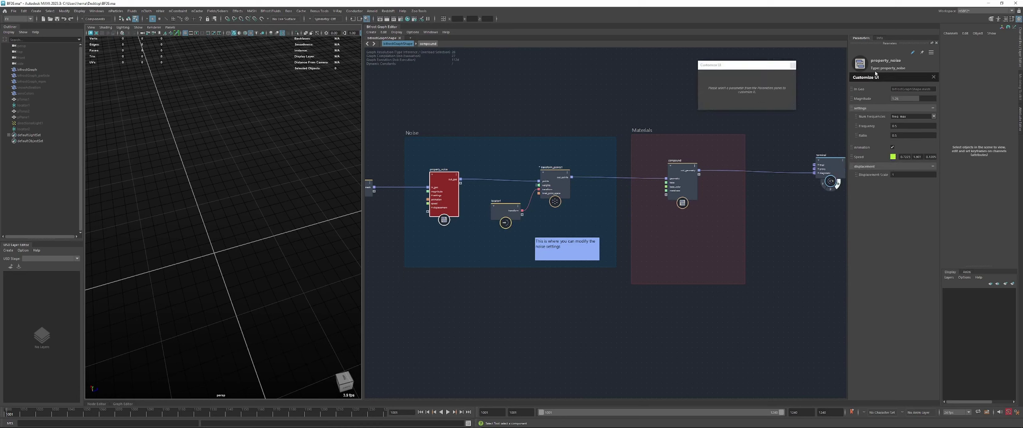
{"action": "left_click", "coordinate": [892, 148]}
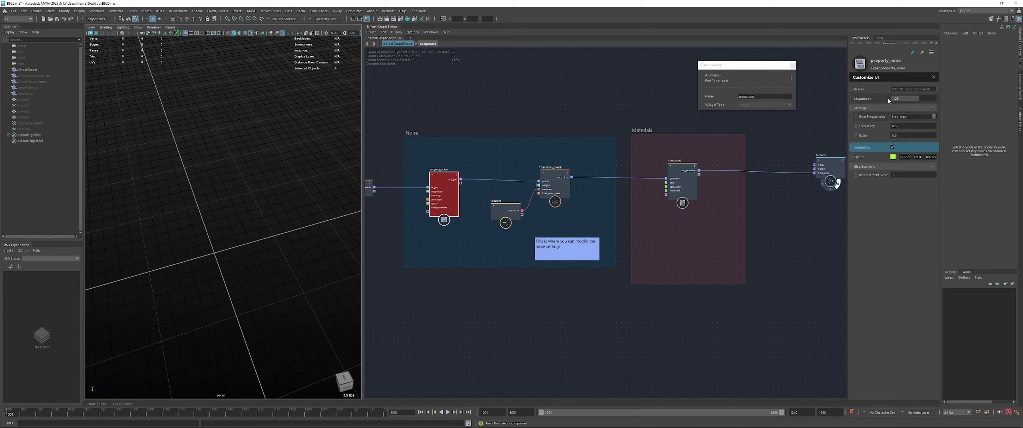
{"action": "left_click", "coordinate": [875, 135]}
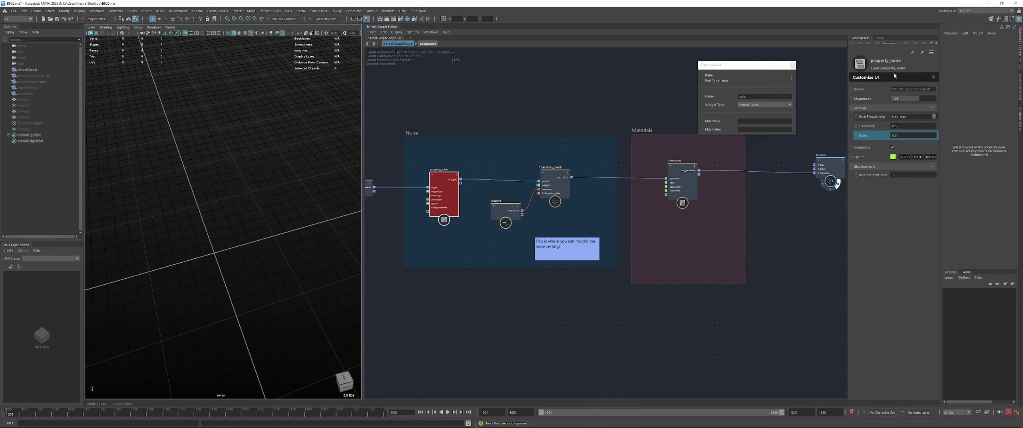
{"action": "left_click", "coordinate": [795, 79]}
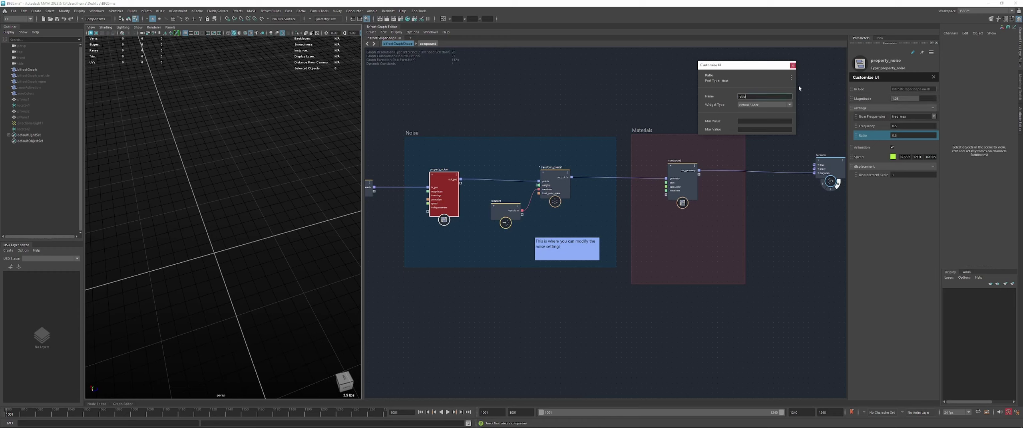
{"action": "left_click", "coordinate": [791, 78]}
{"action": "left_click", "coordinate": [859, 107]}
{"action": "left_click", "coordinate": [751, 105]}
{"action": "left_click", "coordinate": [751, 115]}
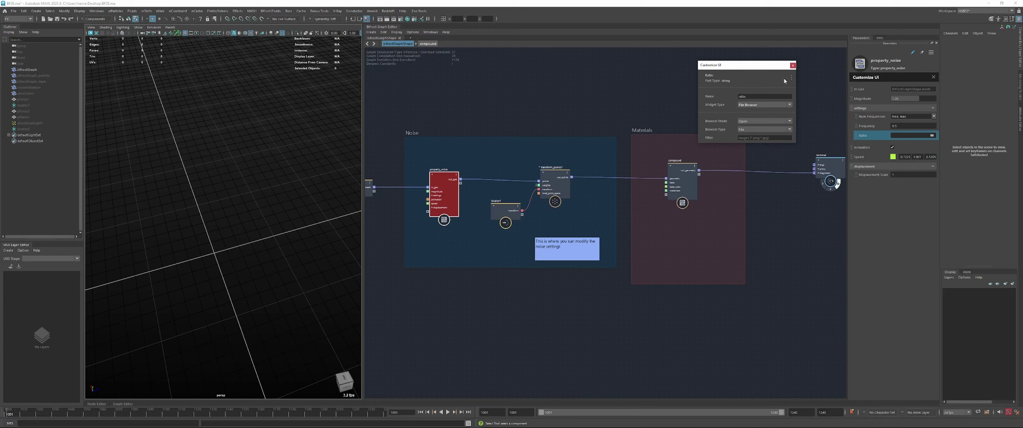
{"action": "left_click", "coordinate": [792, 65]}
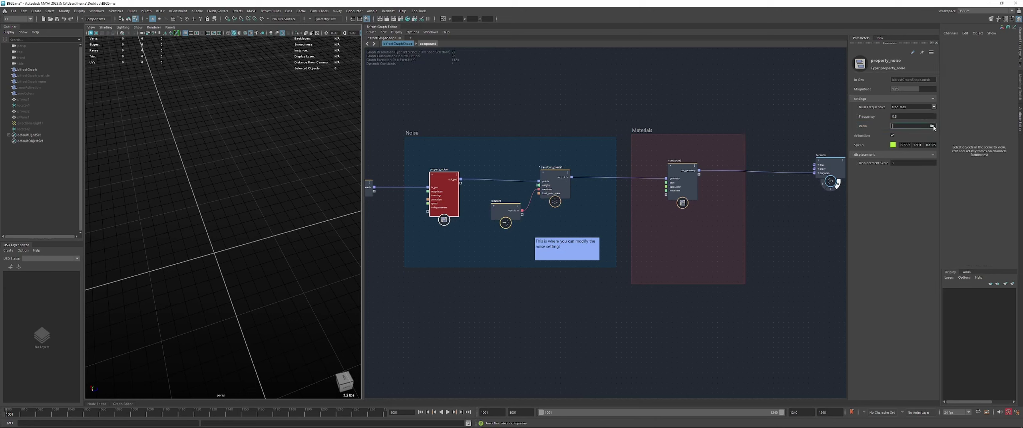
Try Ratio's file browser without choosing a file, and go through its Browser Mode and Browser Type options, including Folder
{"action": "left_click", "coordinate": [931, 126]}
{"action": "left_click", "coordinate": [378, 147]}
{"action": "left_click", "coordinate": [912, 53]}
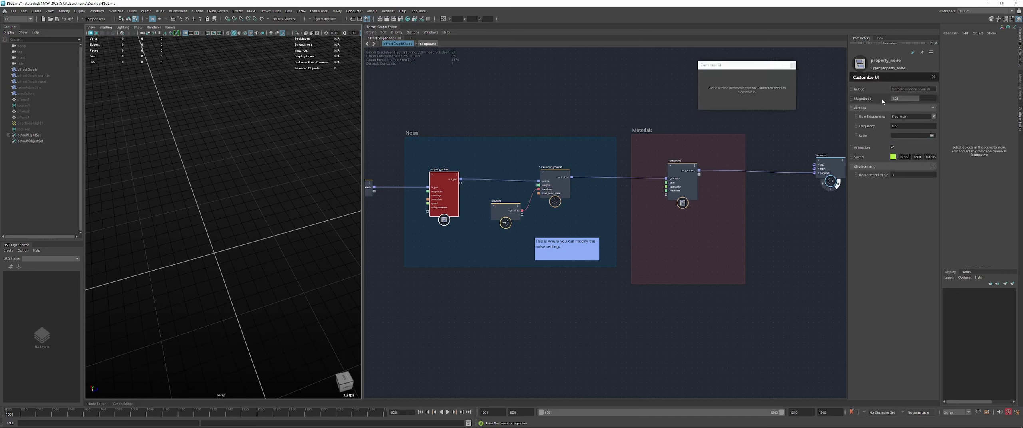
{"action": "left_click", "coordinate": [870, 132]}
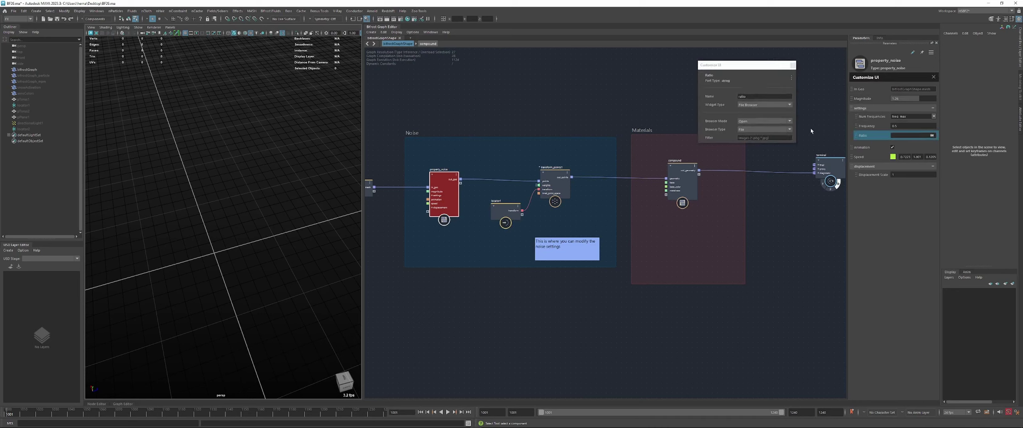
{"action": "left_click", "coordinate": [755, 122]}
{"action": "left_click", "coordinate": [745, 131]}
{"action": "left_click", "coordinate": [742, 122]}
{"action": "left_click", "coordinate": [743, 122]}
{"action": "left_click", "coordinate": [744, 130]}
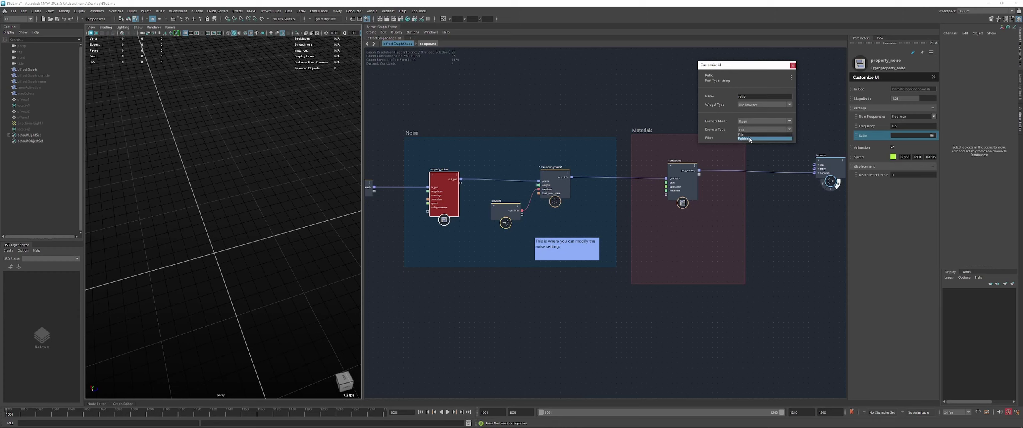
{"action": "left_click", "coordinate": [749, 138]}
{"action": "left_click", "coordinate": [761, 130]}
{"action": "left_click", "coordinate": [744, 138]}
Set Ratio's widget type to Combo Box and add the preset entries position, normals and velocity
{"action": "left_click", "coordinate": [748, 105]}
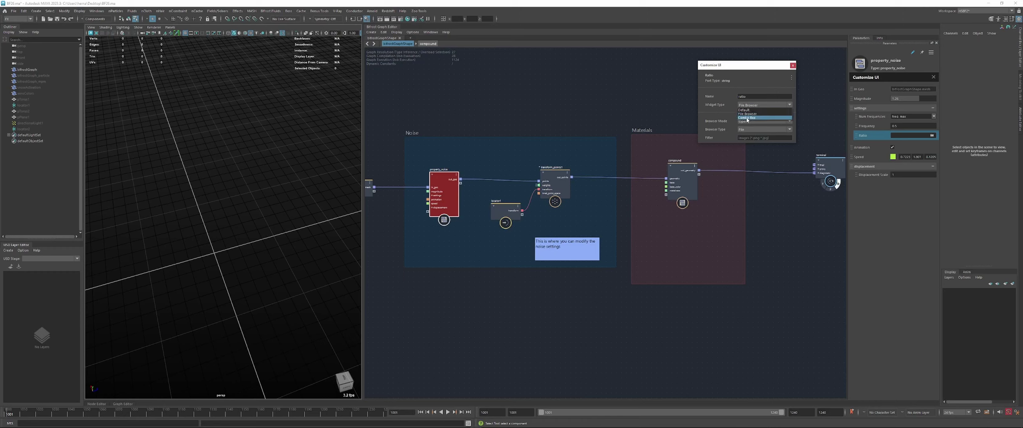
{"action": "left_click", "coordinate": [747, 118]}
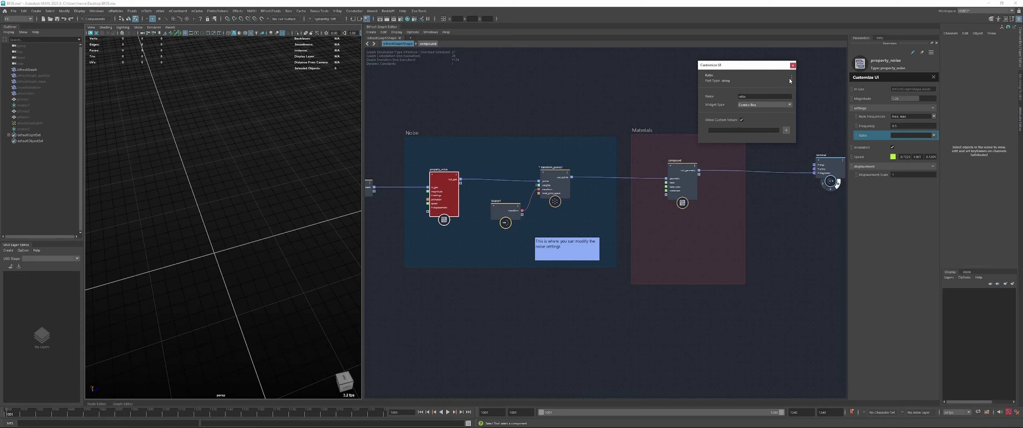
{"action": "left_click", "coordinate": [732, 129]}
{"action": "left_click", "coordinate": [786, 130]}
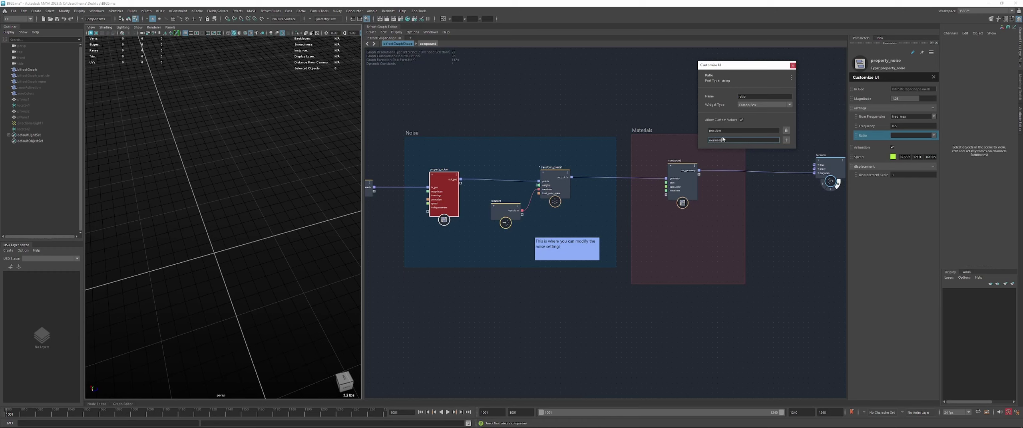
{"action": "left_click", "coordinate": [786, 140]}
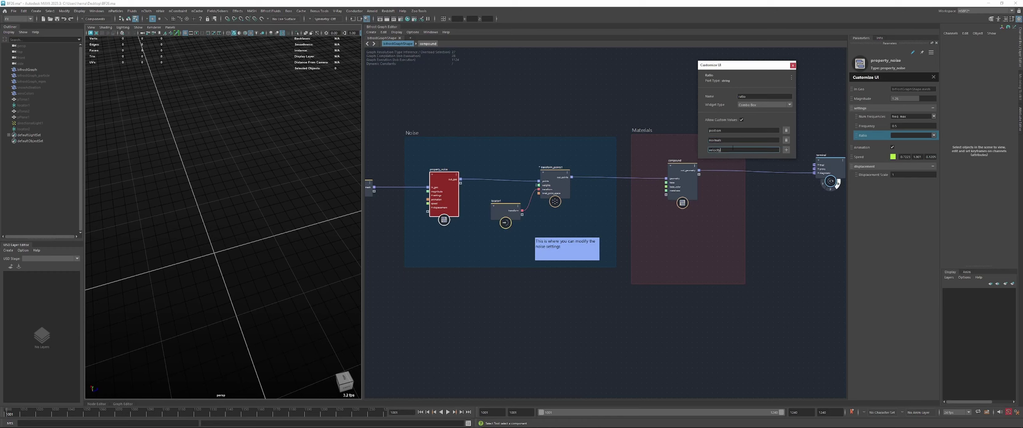
{"action": "left_click", "coordinate": [785, 150]}
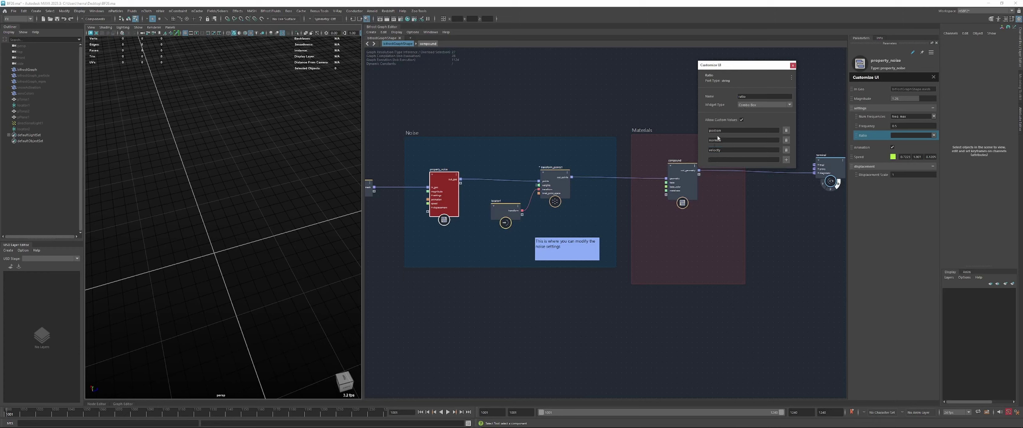
{"action": "left_click", "coordinate": [743, 160]}
{"action": "left_click", "coordinate": [727, 149]}
{"action": "left_click_drag", "start_coordinate": [737, 149], "coordinate": [697, 151]}
{"action": "left_click", "coordinate": [716, 159]}
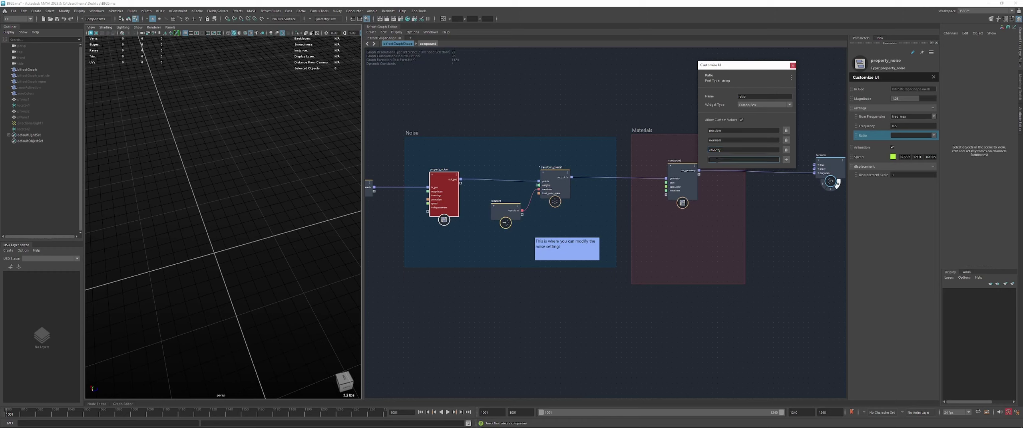
Leave the interface customization and choose the velocity preset for Ratio
{"action": "left_click", "coordinate": [793, 66]}
{"action": "left_click", "coordinate": [933, 126]}
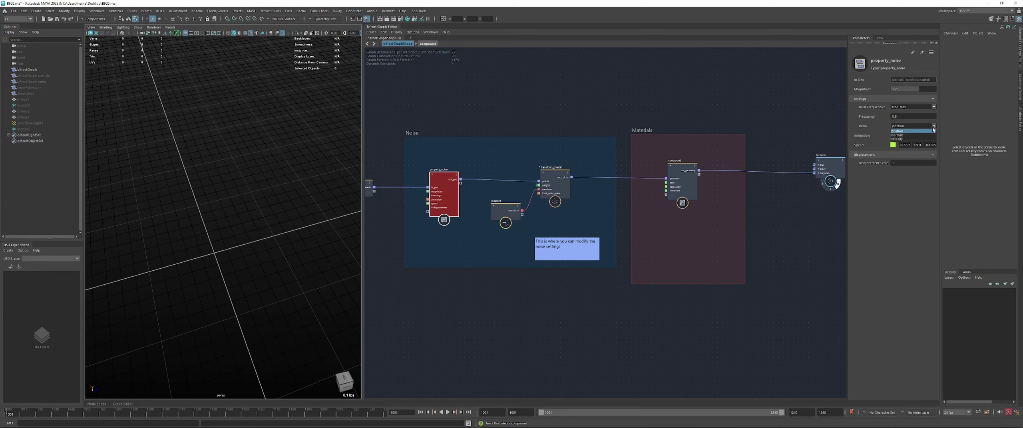
{"action": "left_click", "coordinate": [915, 139]}
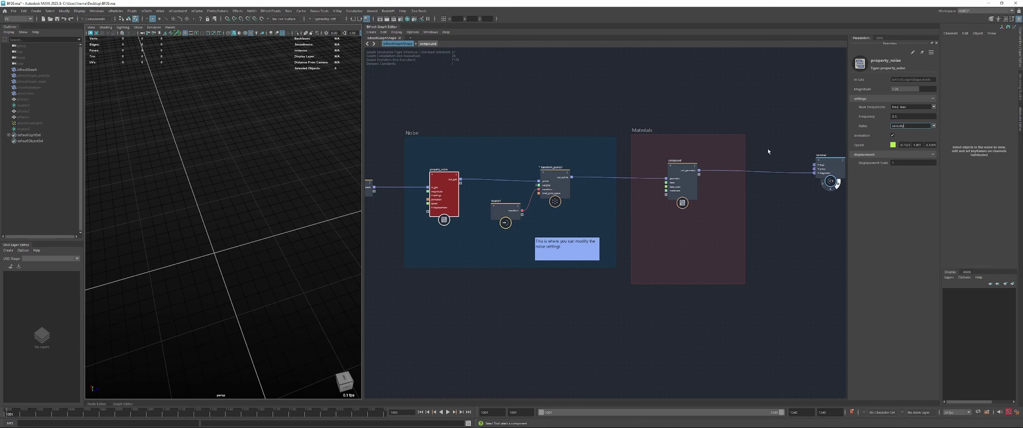
Examine the combo box customization settings of Num Frequencies and close them without changes
{"action": "left_click", "coordinate": [913, 53]}
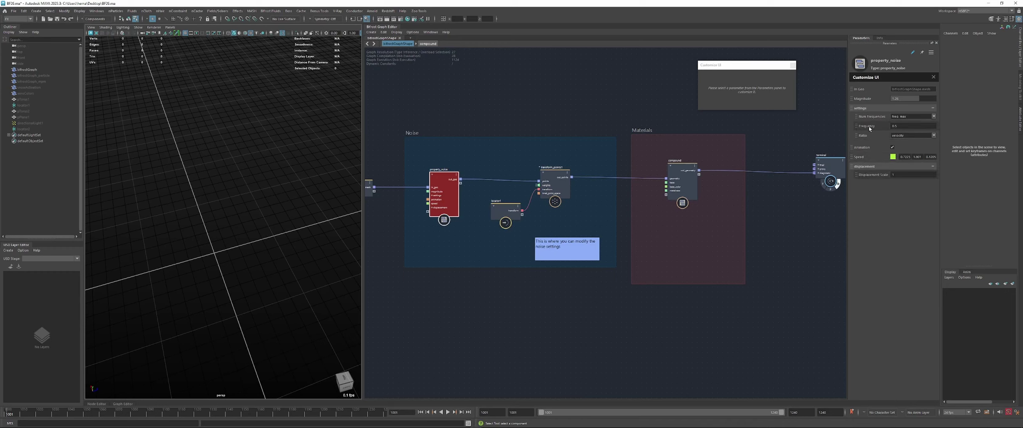
{"action": "left_click", "coordinate": [935, 118]}
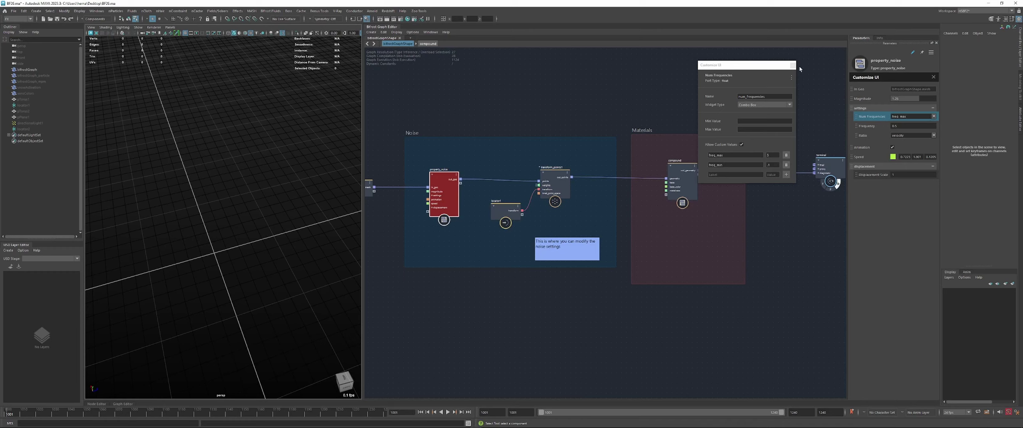
{"action": "left_click", "coordinate": [793, 67]}
{"action": "left_click", "coordinate": [793, 66]}
{"action": "left_click", "coordinate": [794, 109]}
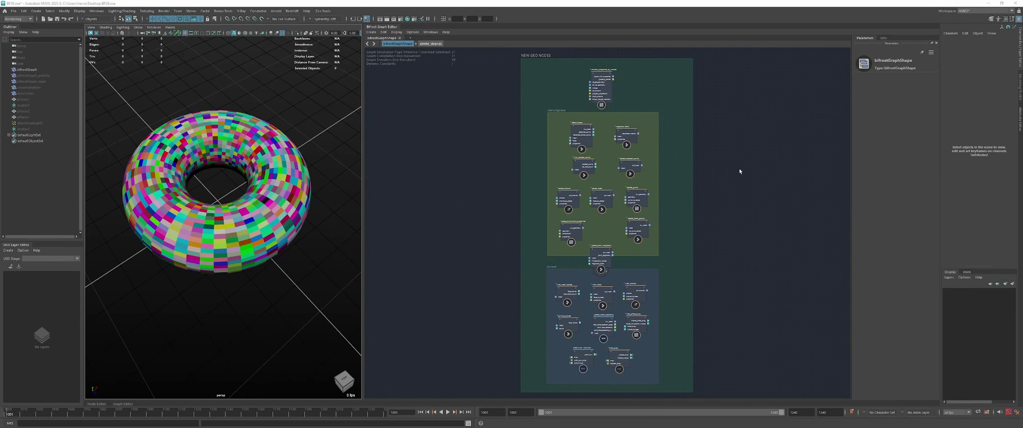
Examine the mid to high level nodes in the new geo nodes backdrop, nudging the separate_mesh node slightly
{"action": "left_click", "coordinate": [742, 176]}
{"action": "left_click", "coordinate": [757, 218]}
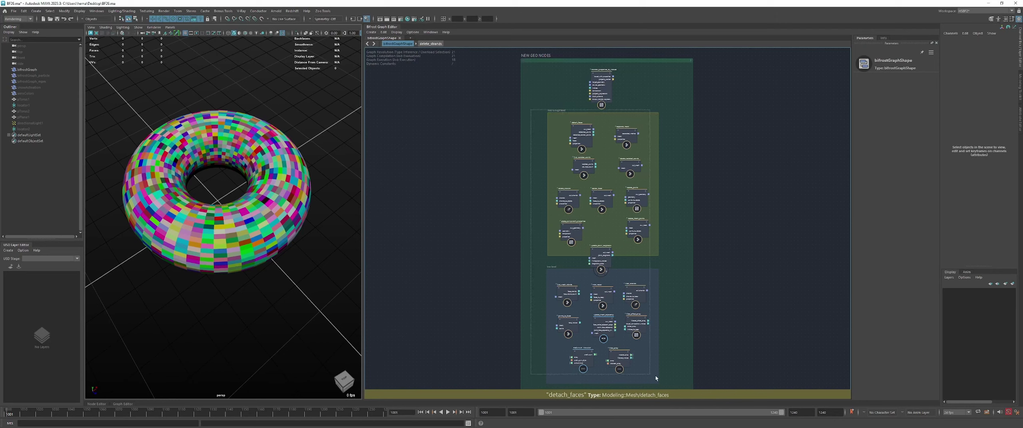
{"action": "left_click_drag", "start_coordinate": [674, 383], "coordinate": [678, 389]}
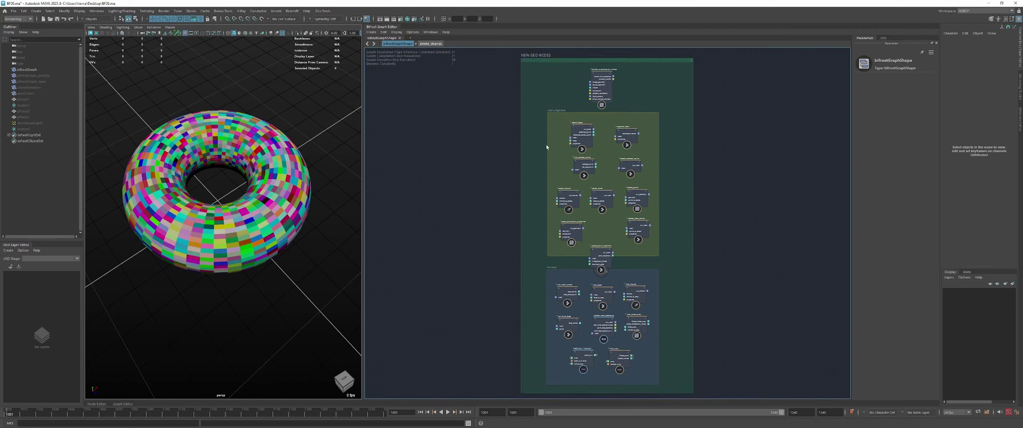
{"action": "scroll", "coordinate": [546, 147], "scroll_direction": "up", "scroll_amount": 3}
{"action": "left_click", "coordinate": [579, 98]}
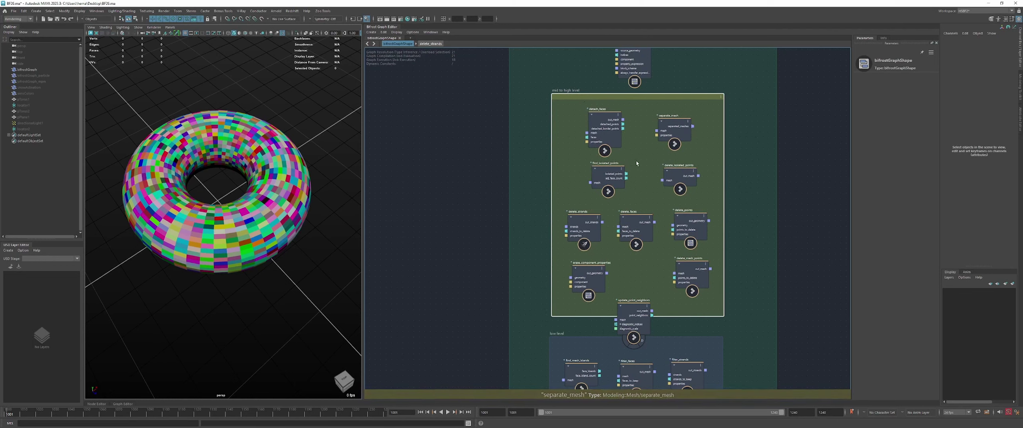
{"action": "left_click_drag", "start_coordinate": [675, 132], "coordinate": [681, 130]}
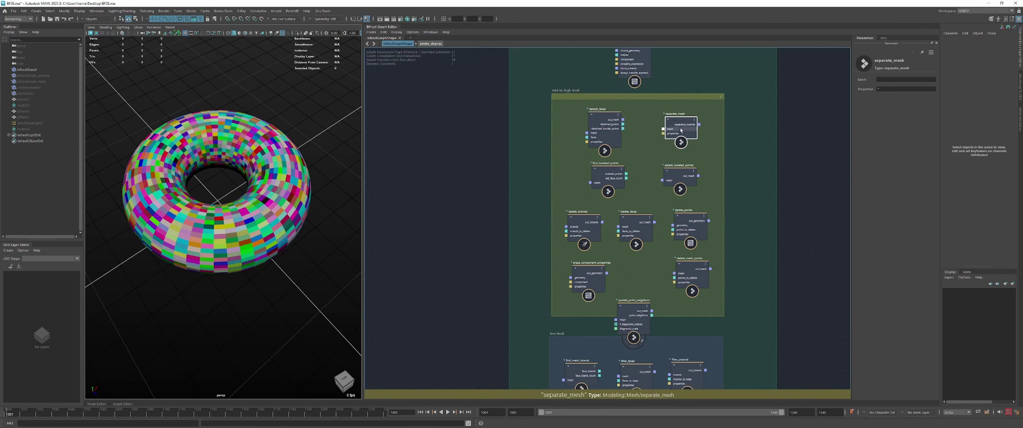
{"action": "left_click", "coordinate": [752, 179]}
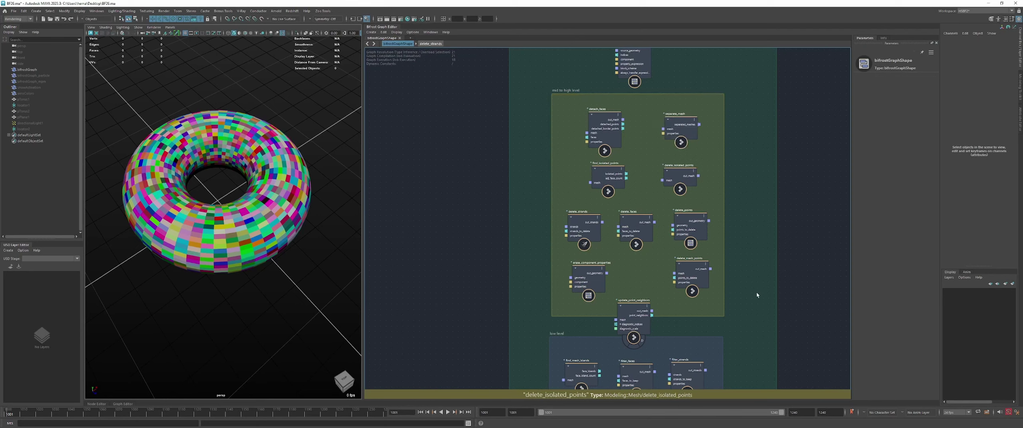
Examine the update_point_neighbors node and the low level nodes, and return to an overview of both groups
{"action": "middle_click_drag", "start_coordinate": [672, 343], "coordinate": [656, 204]}
{"action": "left_click_drag", "start_coordinate": [622, 184], "coordinate": [622, 189]}
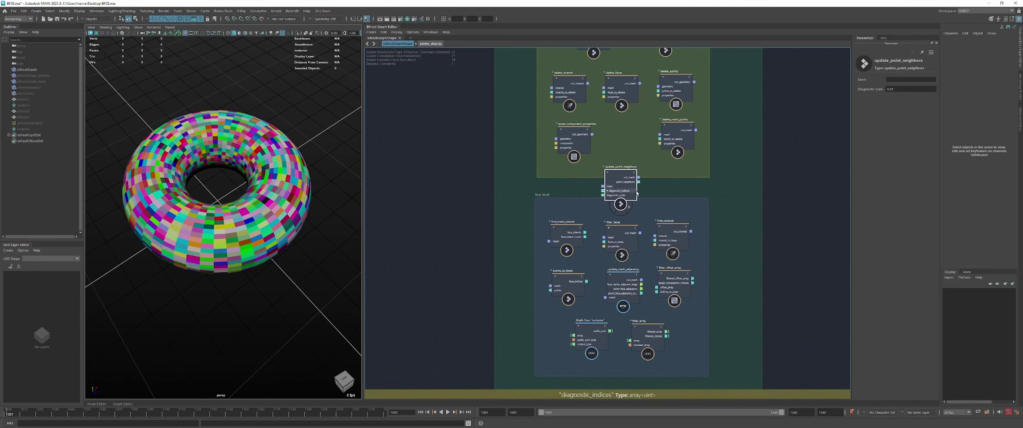
{"action": "middle_click_drag", "start_coordinate": [735, 208], "coordinate": [746, 279]}
{"action": "middle_click_drag", "start_coordinate": [735, 168], "coordinate": [734, 199]}
{"action": "scroll", "coordinate": [738, 200], "scroll_direction": "down", "scroll_amount": 1}
{"action": "scroll", "coordinate": [732, 199], "scroll_direction": "down", "scroll_amount": 2}
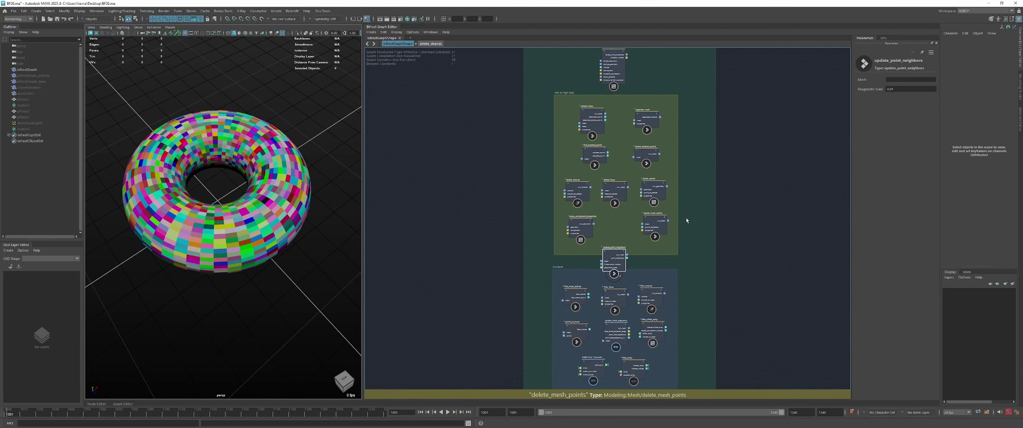
{"action": "left_click", "coordinate": [685, 217]}
{"action": "mouse_move", "coordinate": [686, 217]}
{"action": "middle_mouse_down"}
{"action": "mouse_move", "coordinate": [671, 200]}
{"action": "mouse_move", "coordinate": [681, 227]}
{"action": "middle_mouse_up"}
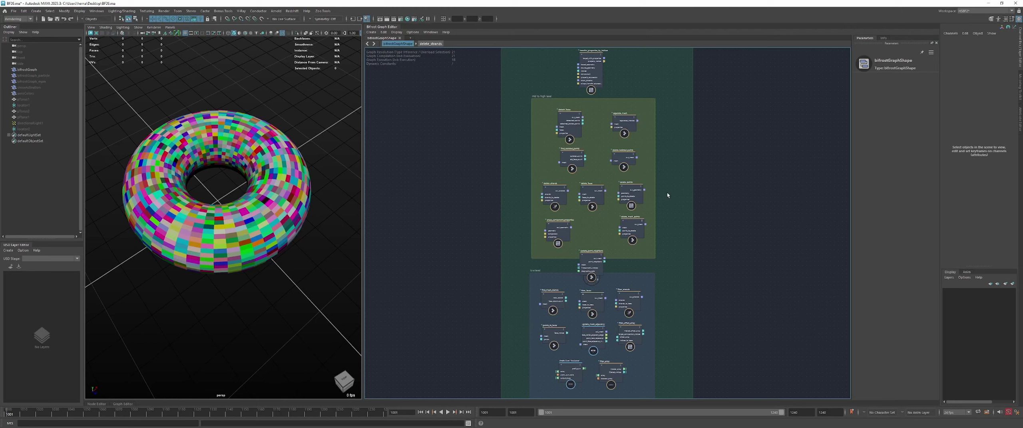
Examine the transfer_properties_by_indices node in the NEW GEO NODES backdrop, repositioning it slightly
{"action": "middle_click_drag", "start_coordinate": [667, 194], "coordinate": [670, 196]}
{"action": "scroll", "coordinate": [596, 143], "scroll_direction": "up", "scroll_amount": 1}
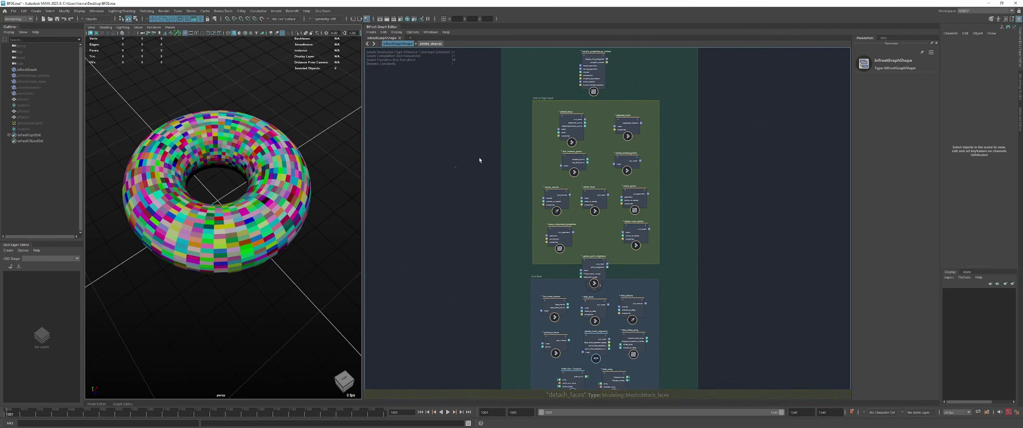
{"action": "middle_click_drag", "start_coordinate": [538, 123], "coordinate": [534, 158]}
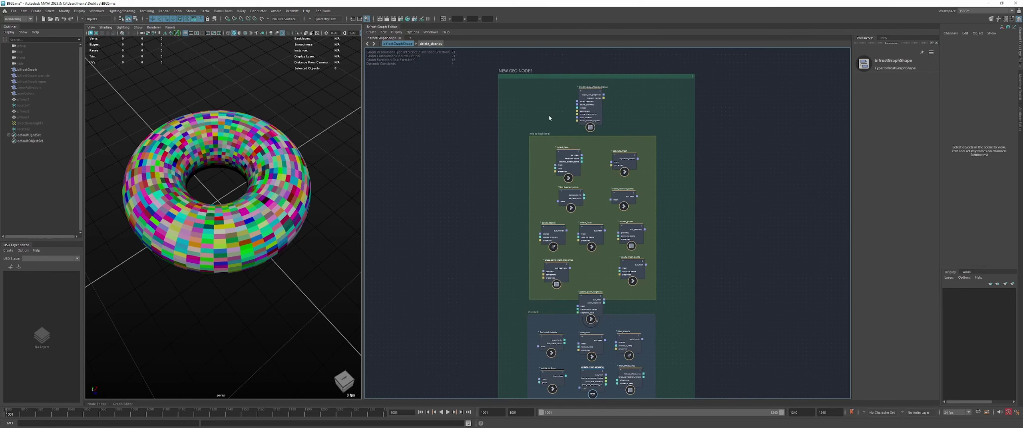
{"action": "scroll", "coordinate": [553, 112], "scroll_direction": "up", "scroll_amount": 3}
{"action": "middle_click_drag", "start_coordinate": [656, 101], "coordinate": [636, 146]}
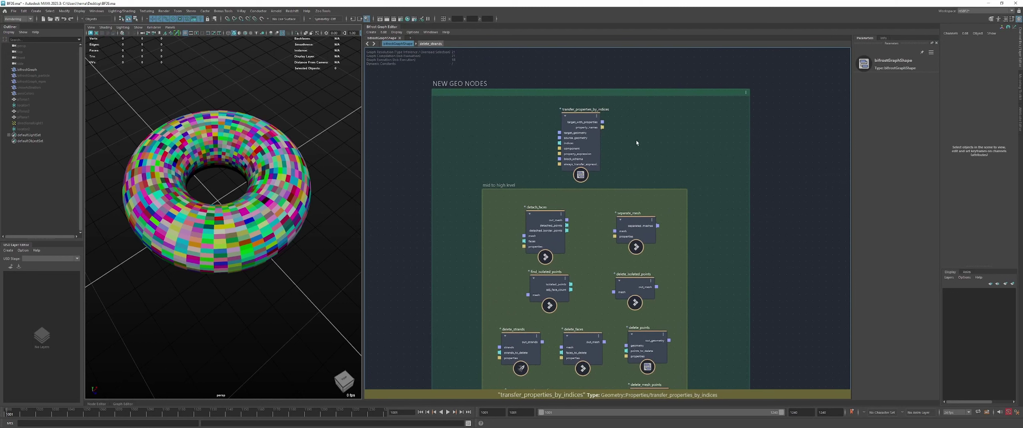
{"action": "scroll", "coordinate": [623, 133], "scroll_direction": "up", "scroll_amount": 1}
{"action": "left_click", "coordinate": [576, 128]}
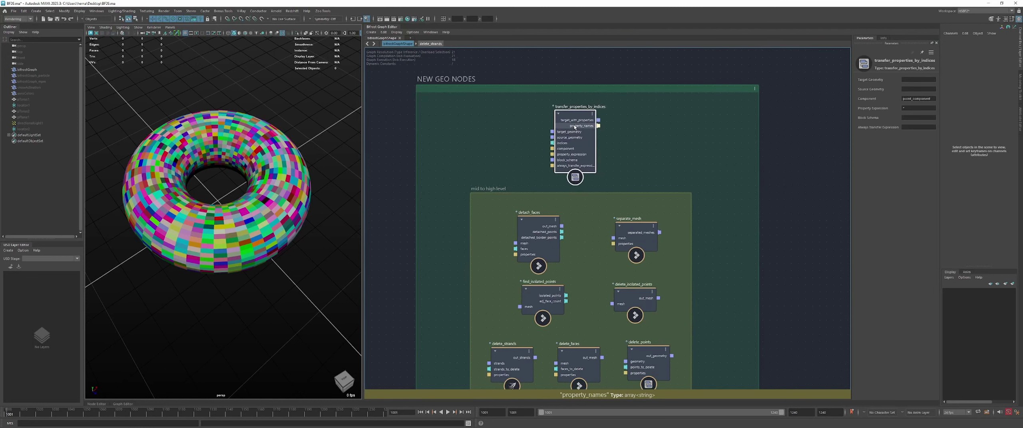
{"action": "left_click_drag", "start_coordinate": [575, 127], "coordinate": [579, 142]}
{"action": "left_click", "coordinate": [551, 141]}
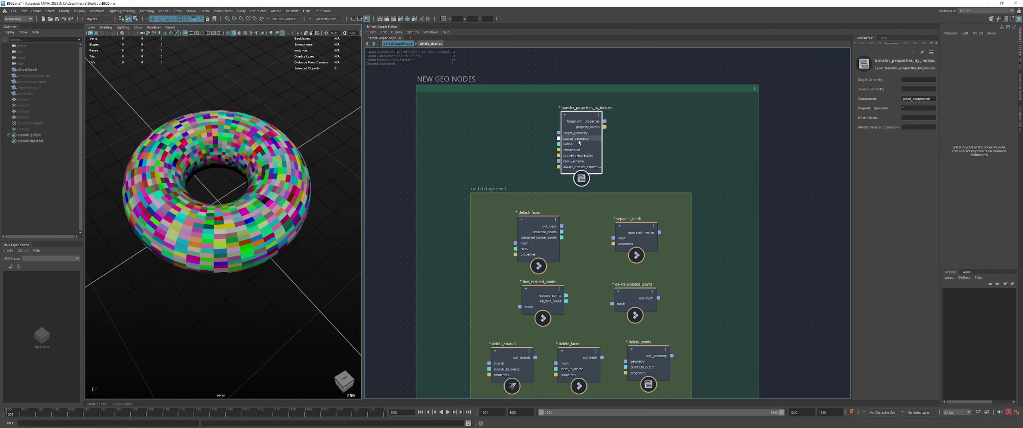
{"action": "left_click", "coordinate": [531, 144]}
{"action": "left_click_drag", "start_coordinate": [578, 131], "coordinate": [579, 129]}
{"action": "left_click", "coordinate": [549, 145]}
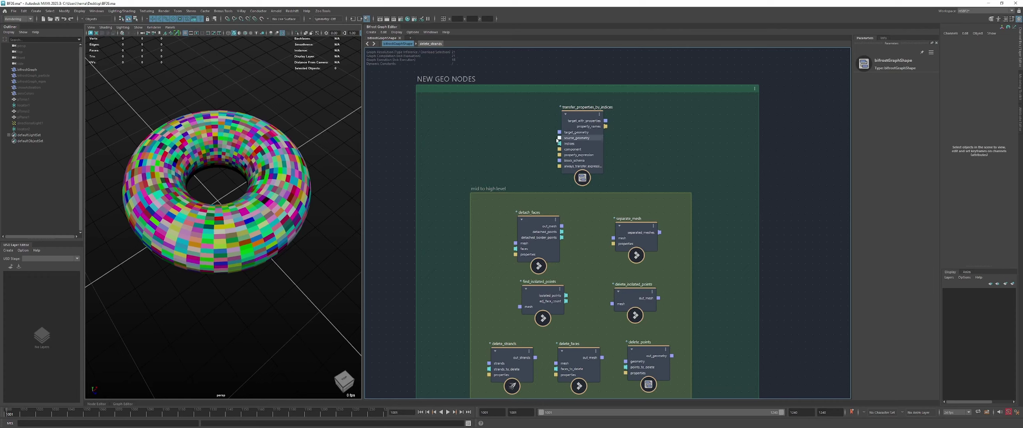
Review the source_geometry and target_geometry inputs and target_with_properties output of transfer_properties_by_indices with trial wires, leaving them unconnected
{"action": "left_click_drag", "start_coordinate": [559, 138], "coordinate": [486, 152]}
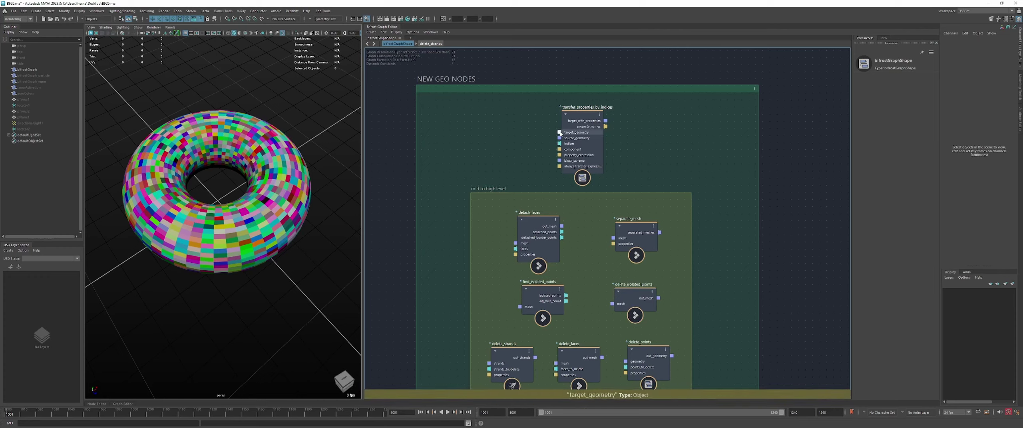
{"action": "left_click_drag", "start_coordinate": [558, 133], "coordinate": [496, 156]}
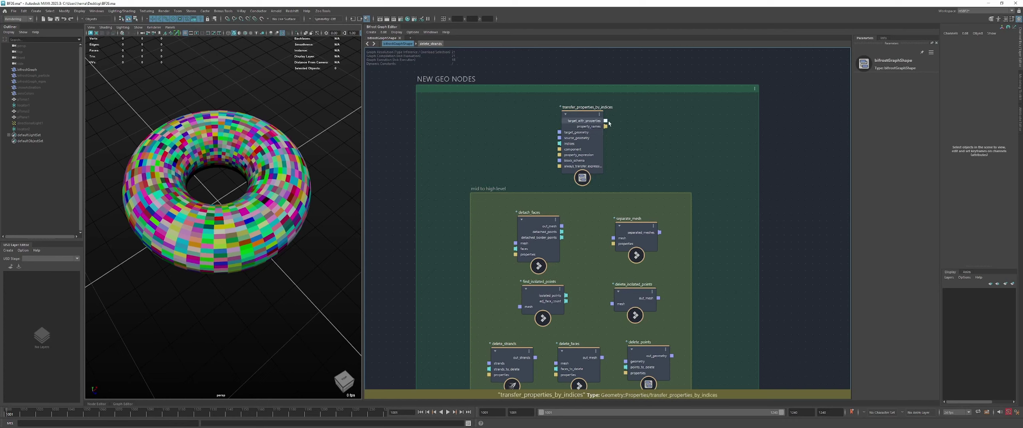
{"action": "left_click_drag", "start_coordinate": [605, 121], "coordinate": [659, 141]}
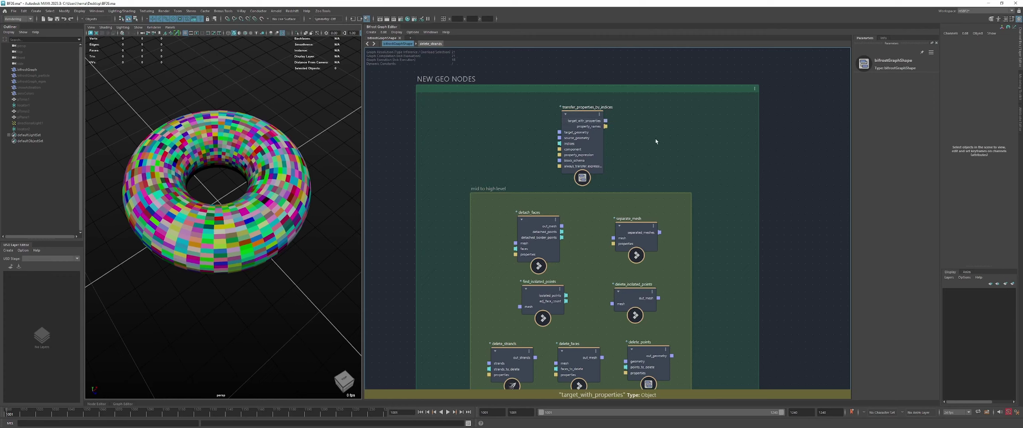
{"action": "left_click", "coordinate": [588, 126]}
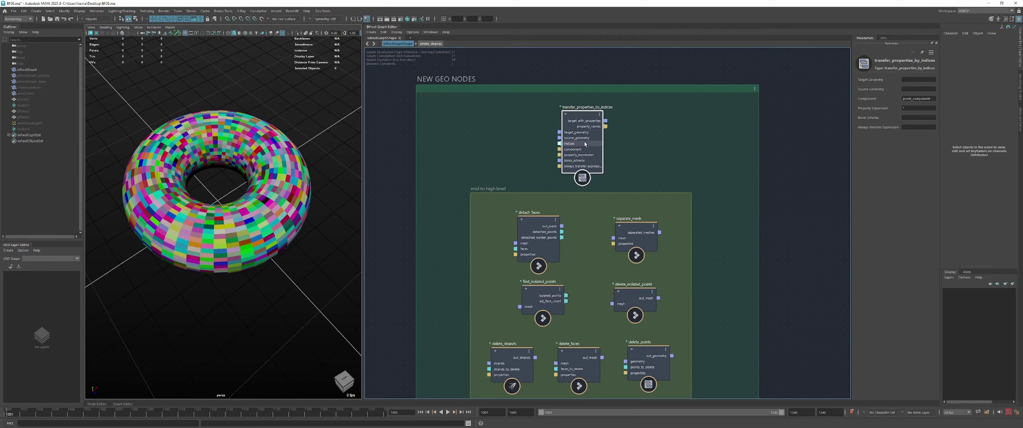
{"action": "left_click_drag", "start_coordinate": [585, 123], "coordinate": [586, 123]}
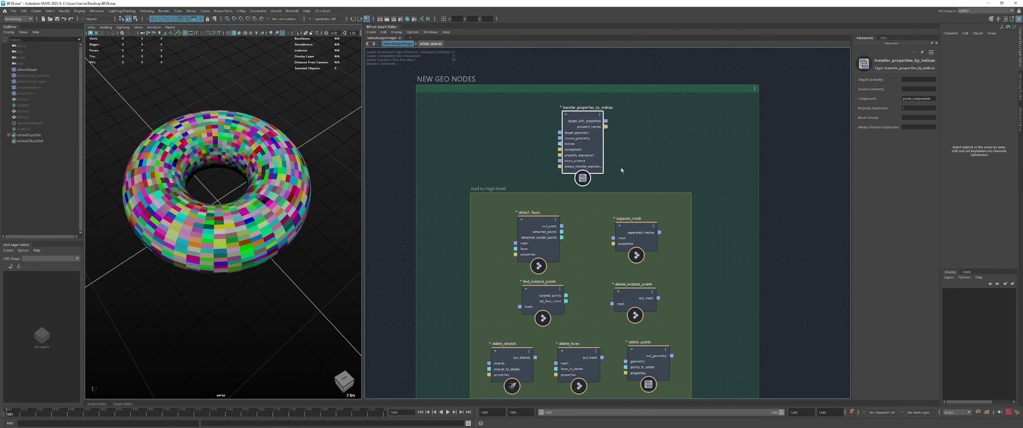
{"action": "left_click_drag", "start_coordinate": [585, 139], "coordinate": [581, 137]}
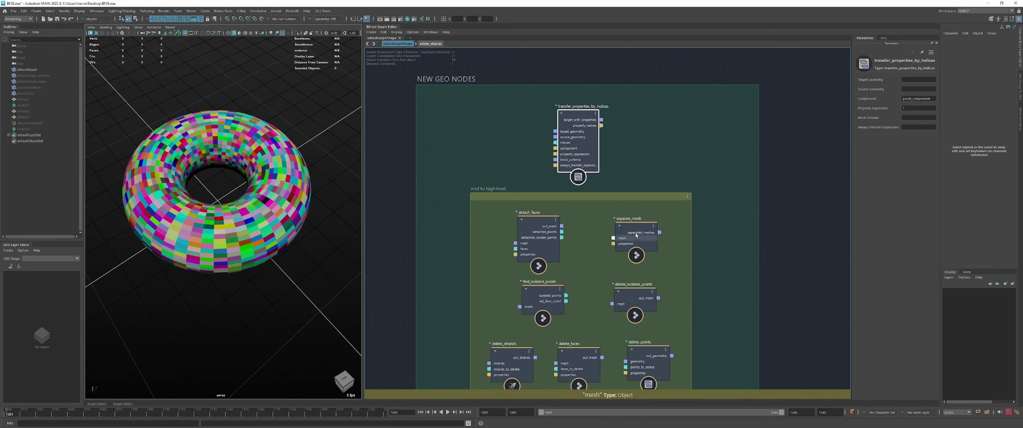
Look inside delete_faces and its filter_faces compound at the property transfer nodes, and return to the top-level graph
{"action": "middle_click_drag", "start_coordinate": [595, 287], "coordinate": [582, 248], "text": "alt"}
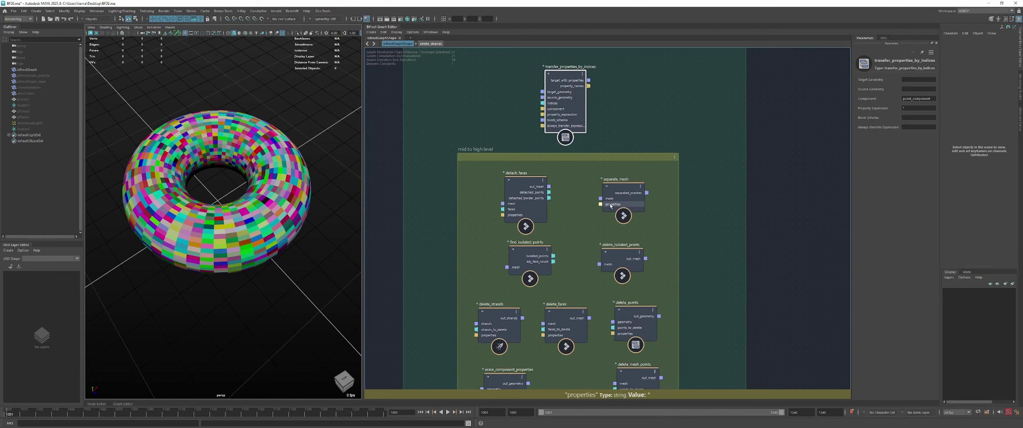
{"action": "middle_click_drag", "start_coordinate": [558, 331], "coordinate": [557, 271], "text": "alt"}
{"action": "double_click", "coordinate": [545, 255]}
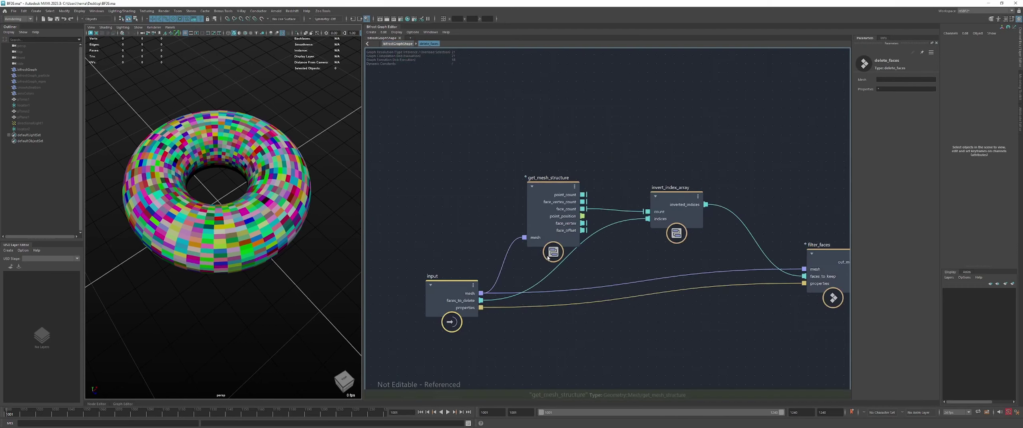
{"action": "double_click", "coordinate": [695, 243]}
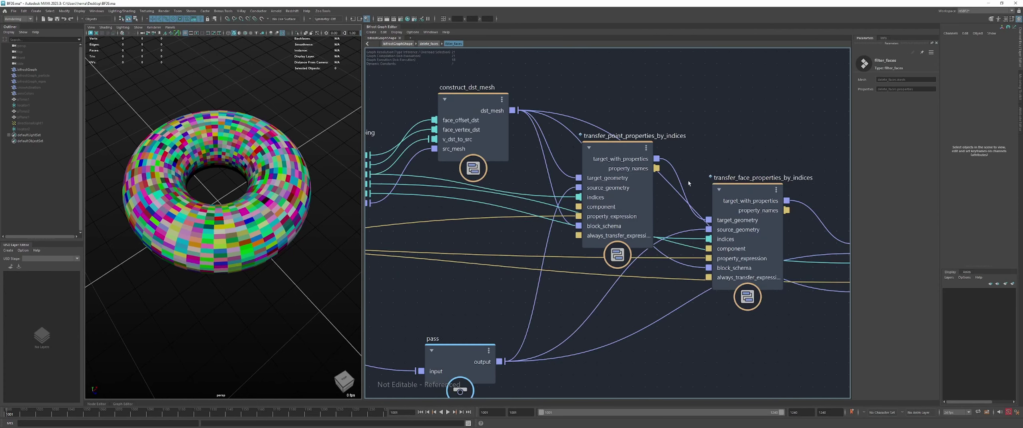
{"action": "scroll", "coordinate": [715, 158], "scroll_direction": "down", "scroll_amount": 4}
{"action": "middle_click_drag", "start_coordinate": [725, 148], "coordinate": [639, 163], "text": "alt"}
{"action": "left_click_drag", "start_coordinate": [589, 163], "coordinate": [588, 148]}
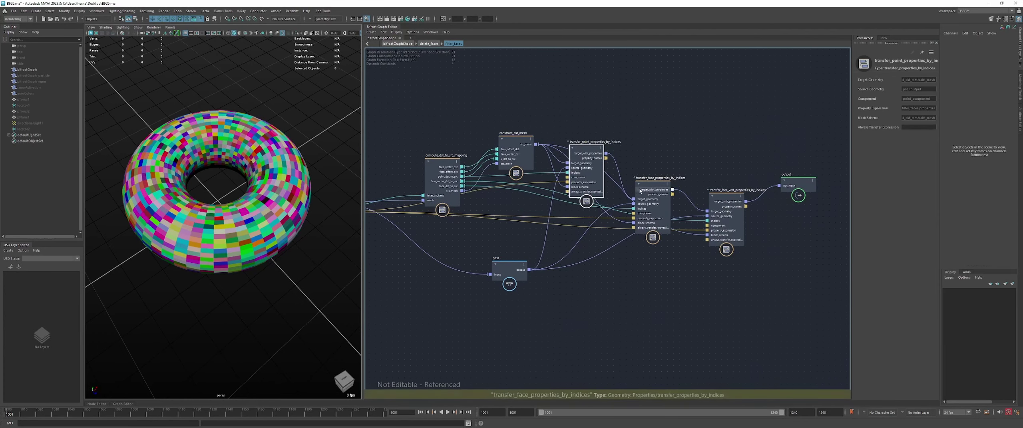
{"action": "double_click", "coordinate": [646, 152]}
{"action": "double_click", "coordinate": [644, 153]}
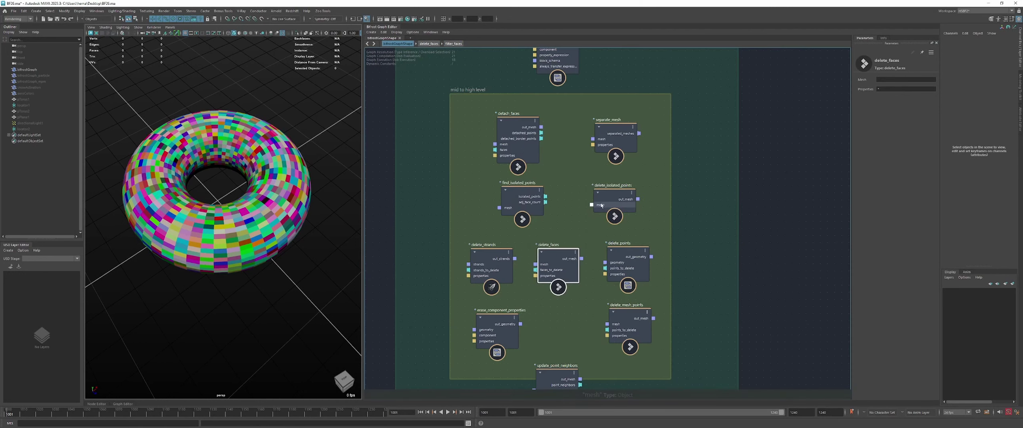
Revisit the transfer_properties_by_indices node and its target_with_properties output, and bring the mid to high level nodes into view
{"action": "middle_click_drag", "start_coordinate": [576, 317], "coordinate": [566, 258], "text": "alt"}
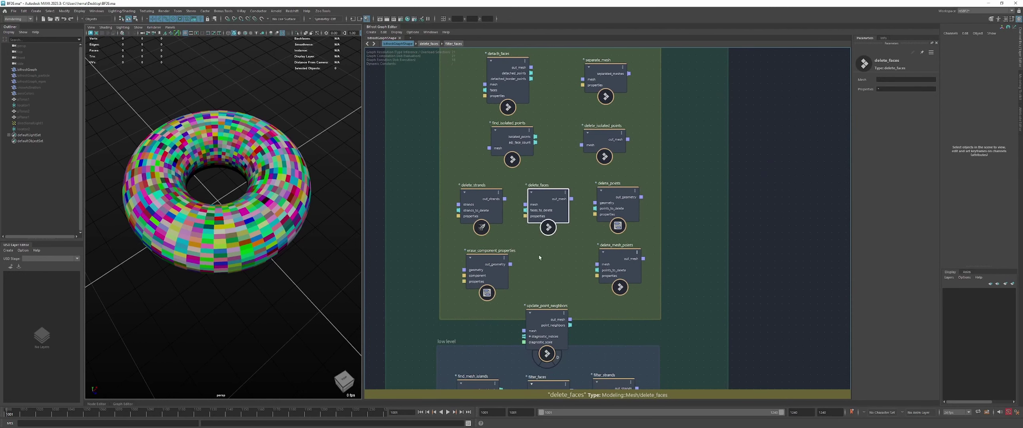
{"action": "middle_click_drag", "start_coordinate": [557, 90], "coordinate": [563, 212], "text": "alt"}
{"action": "left_click", "coordinate": [557, 123]}
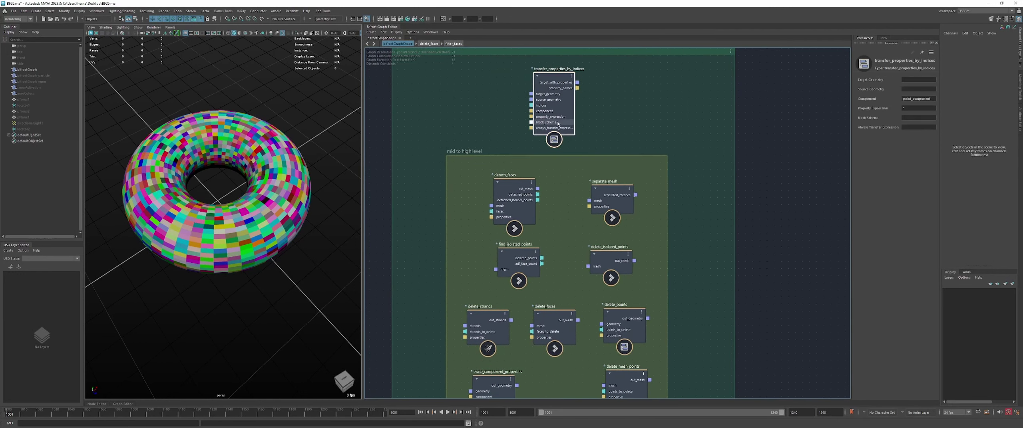
{"action": "left_click_drag", "start_coordinate": [557, 122], "coordinate": [556, 123]}
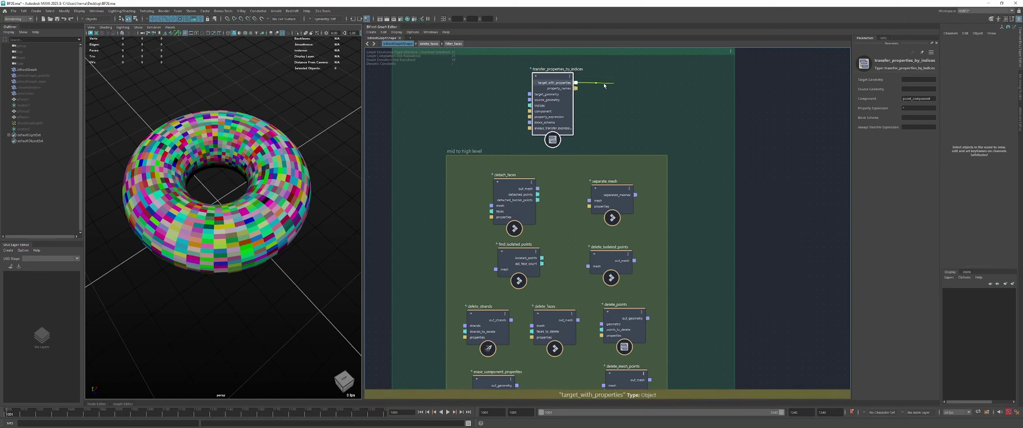
{"action": "left_click", "coordinate": [620, 126]}
{"action": "scroll", "coordinate": [572, 176], "scroll_direction": "up", "scroll_amount": 3}
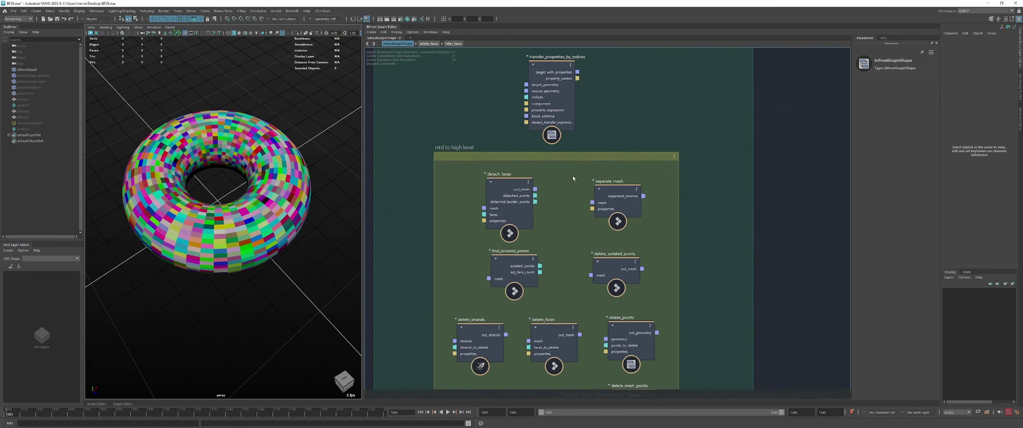
{"action": "scroll", "coordinate": [587, 163], "scroll_direction": "down", "scroll_amount": 3}
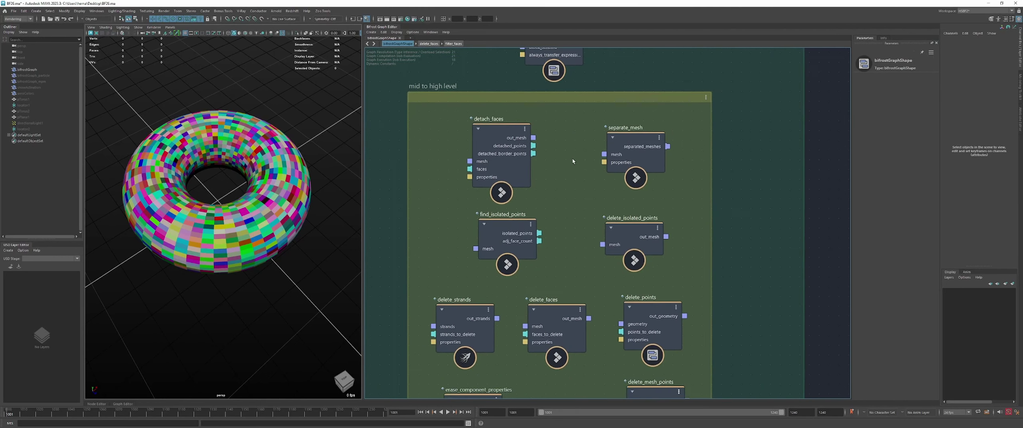
Compare the separate_mesh node with Maya's Separate mesh command, without running the command
{"action": "left_click_drag", "start_coordinate": [613, 135], "coordinate": [610, 137]}
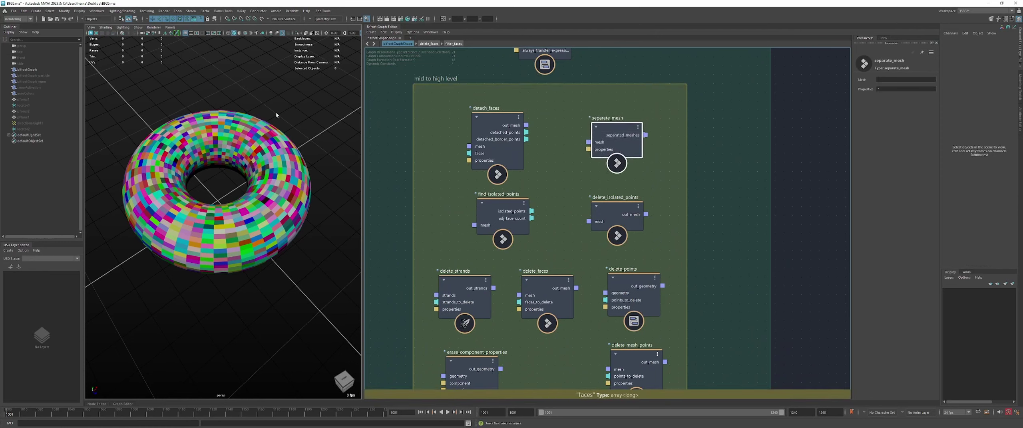
{"action": "key", "text": "space"}
{"action": "left_click", "coordinate": [170, 140]}
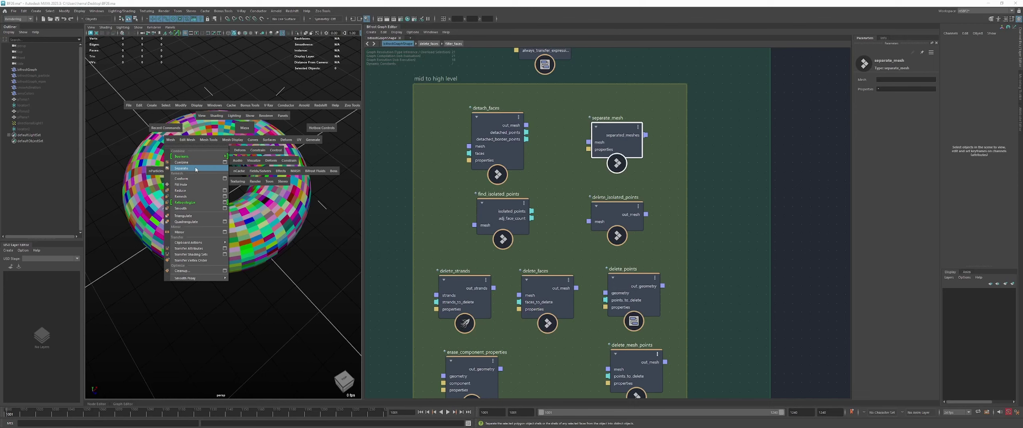
{"action": "left_click", "coordinate": [167, 171]}
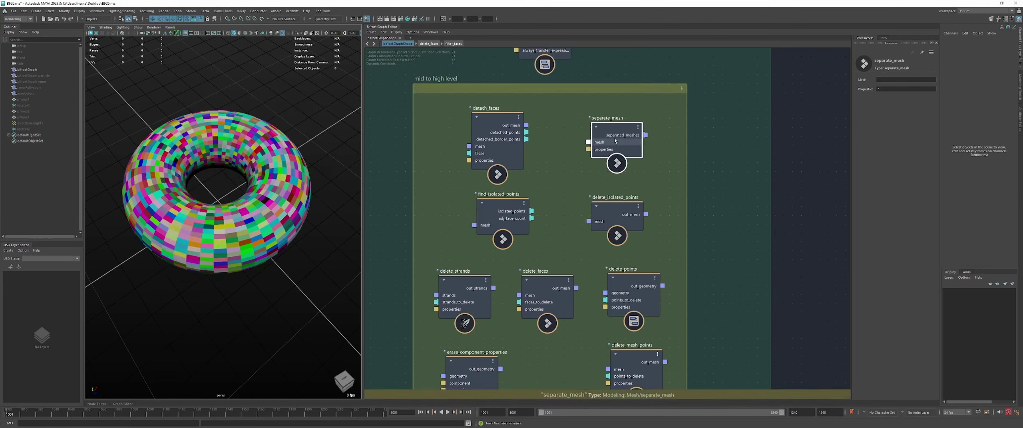
{"action": "left_click_drag", "start_coordinate": [613, 140], "coordinate": [615, 145]}
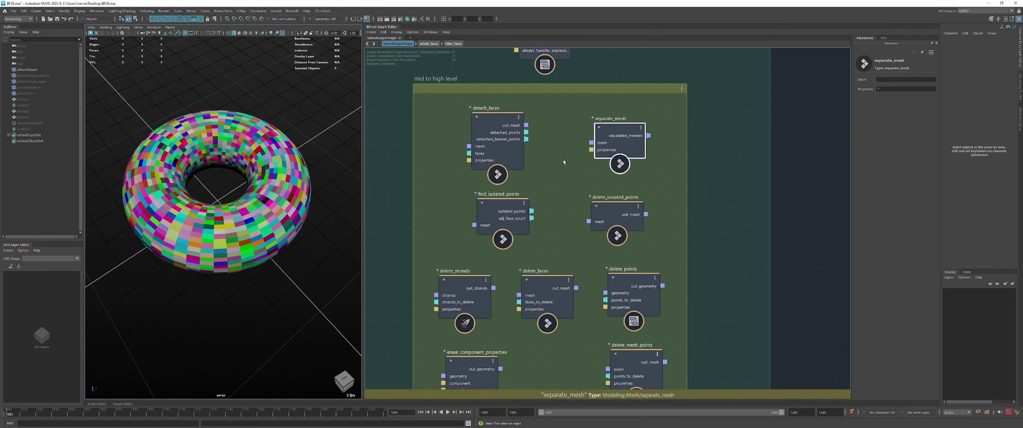
Examine the detach_faces node's faces input and its detached points outputs
{"action": "left_click", "coordinate": [490, 127]}
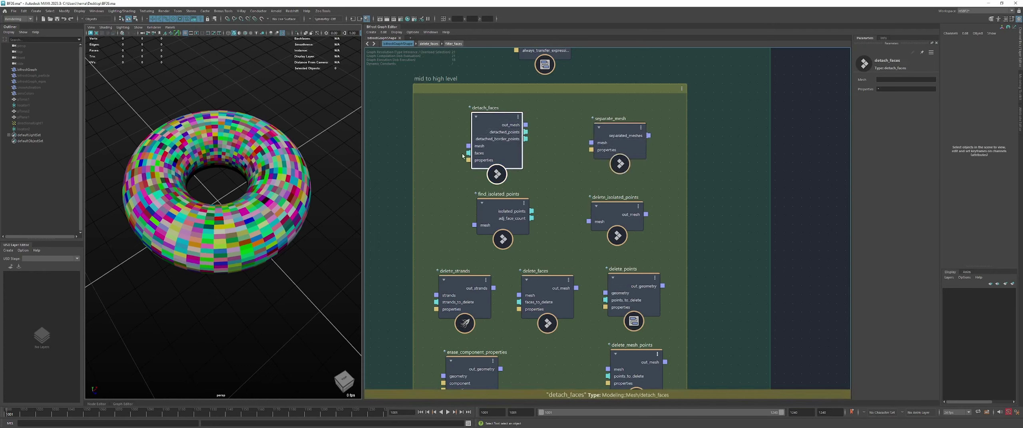
{"action": "left_click_drag", "start_coordinate": [468, 153], "coordinate": [448, 165]}
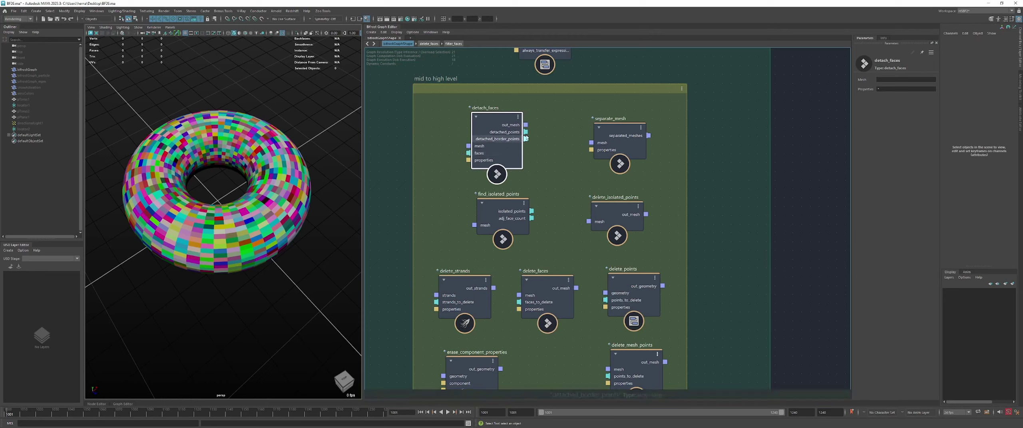
{"action": "left_click_drag", "start_coordinate": [506, 124], "coordinate": [507, 125]}
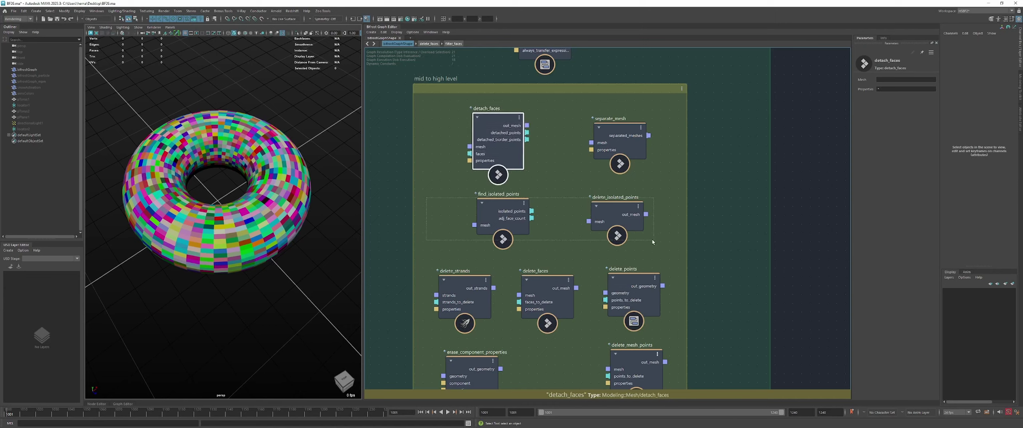
Indicate the isolated points node pair and mark scattered loose points around the torus with yellow annotation dots
{"action": "left_click_drag", "start_coordinate": [652, 240], "coordinate": [652, 240]}
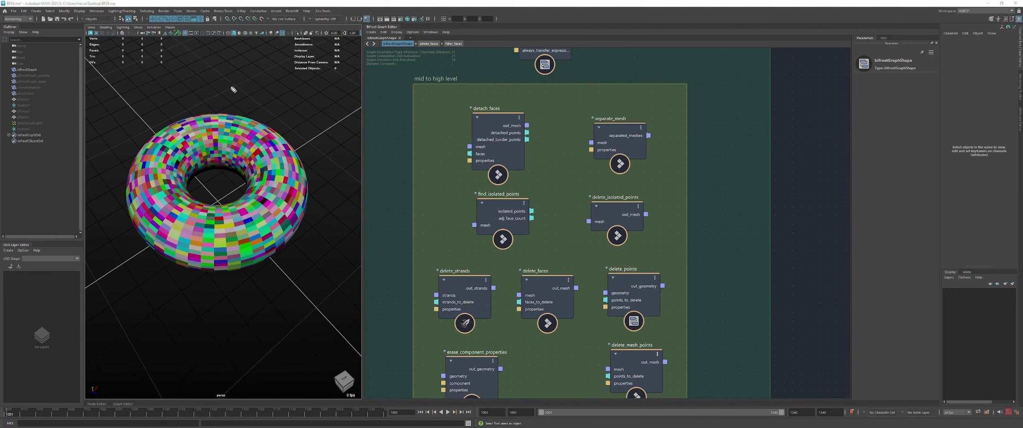
{"action": "left_click", "coordinate": [312, 150]}
{"action": "left_click", "coordinate": [294, 106]}
{"action": "left_click", "coordinate": [148, 114]}
{"action": "left_click", "coordinate": [138, 85]}
{"action": "left_click", "coordinate": [110, 216]}
{"action": "left_click", "coordinate": [206, 307]}
{"action": "left_click", "coordinate": [240, 281]}
{"action": "left_click", "coordinate": [273, 303]}
{"action": "left_click", "coordinate": [284, 268]}
{"action": "left_click", "coordinate": [319, 265]}
{"action": "left_click", "coordinate": [330, 224]}
Examine the delete_isolated_points and find_isolated_points nodes, including the isolated_points and adj_face_count outputs, nudging both nodes slightly
{"action": "left_click_drag", "start_coordinate": [610, 217], "coordinate": [606, 218]}
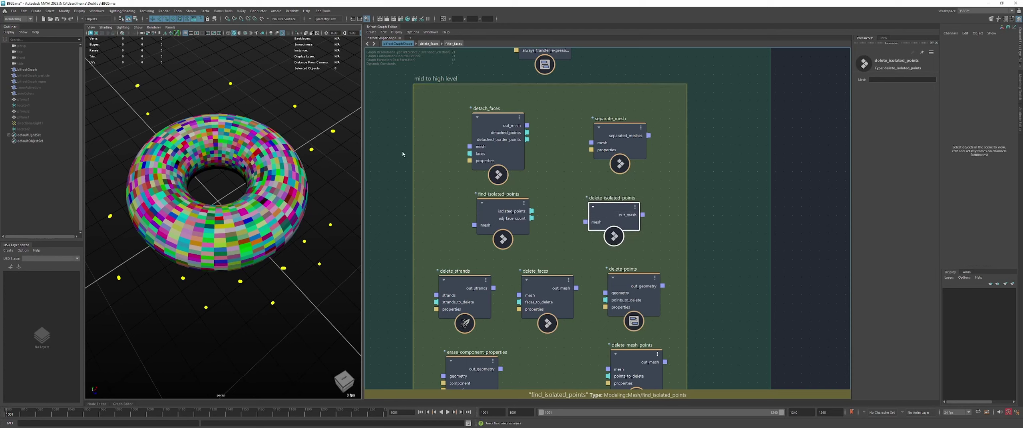
{"action": "left_click_drag", "start_coordinate": [516, 215], "coordinate": [575, 178]}
{"action": "left_click_drag", "start_coordinate": [527, 221], "coordinate": [559, 234]}
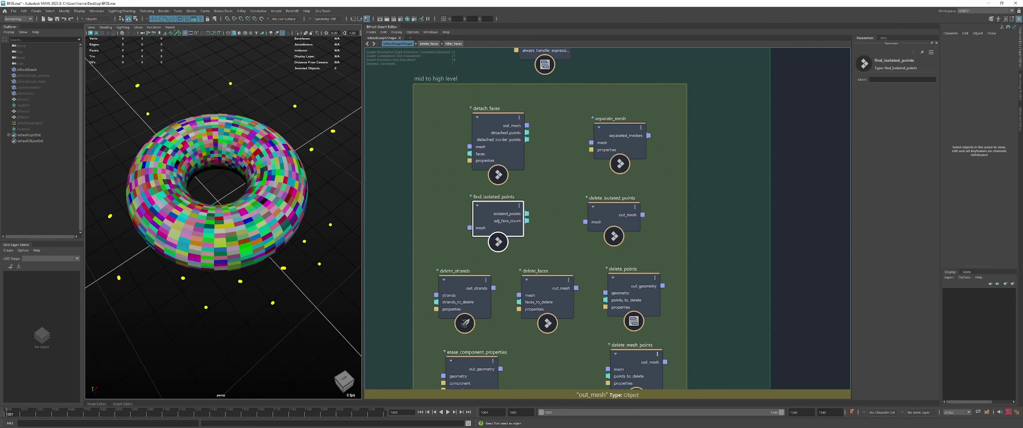
{"action": "left_click_drag", "start_coordinate": [452, 249], "coordinate": [645, 217]}
Examine the delete_strands, delete_faces, delete_points and erase_component_properties nodes, nudging the last one slightly
{"action": "middle_click_drag", "start_coordinate": [626, 274], "coordinate": [639, 208]}
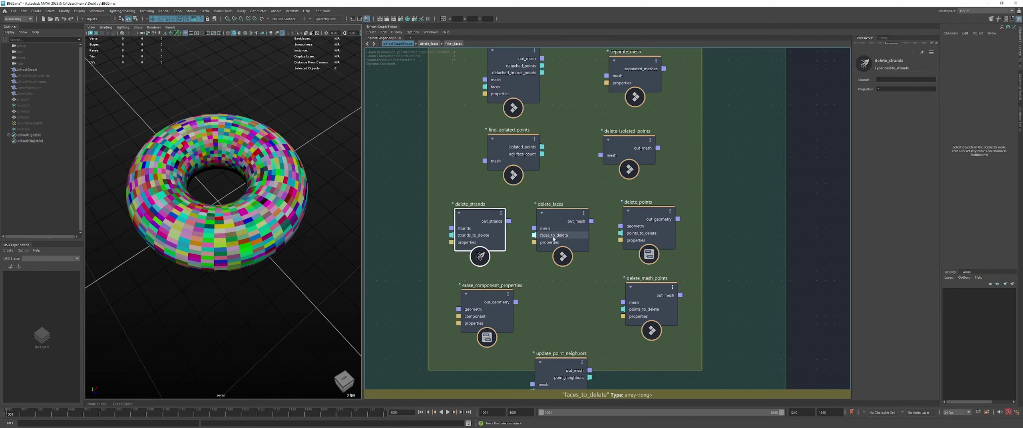
{"action": "left_click", "coordinate": [652, 238]}
{"action": "left_click_drag", "start_coordinate": [677, 219], "coordinate": [735, 217]}
{"action": "left_click", "coordinate": [524, 271]}
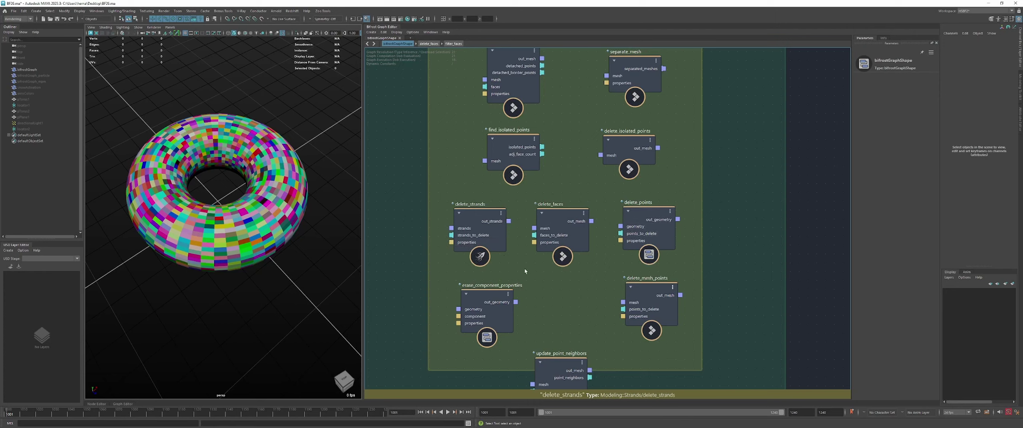
{"action": "left_click_drag", "start_coordinate": [480, 305], "coordinate": [479, 302]}
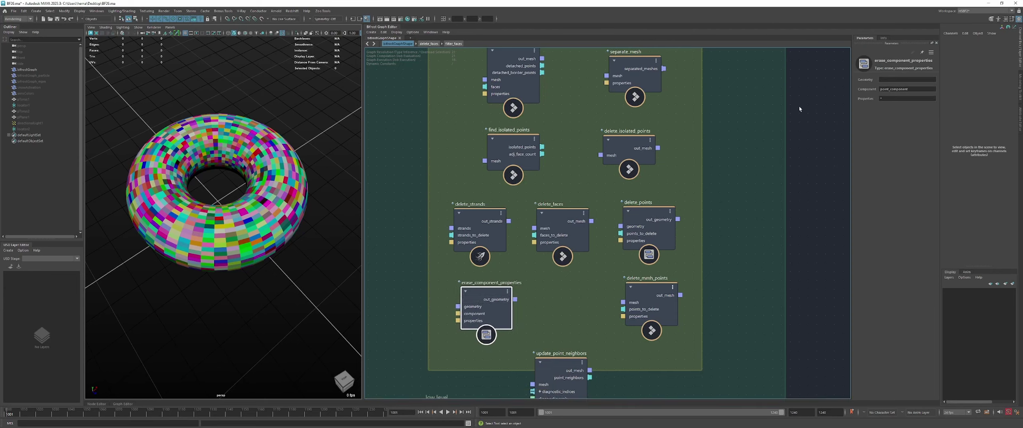
Enter * for the erase_component_properties node's properties, and examine the delete_mesh_points node
{"action": "left_click", "coordinate": [878, 100]}
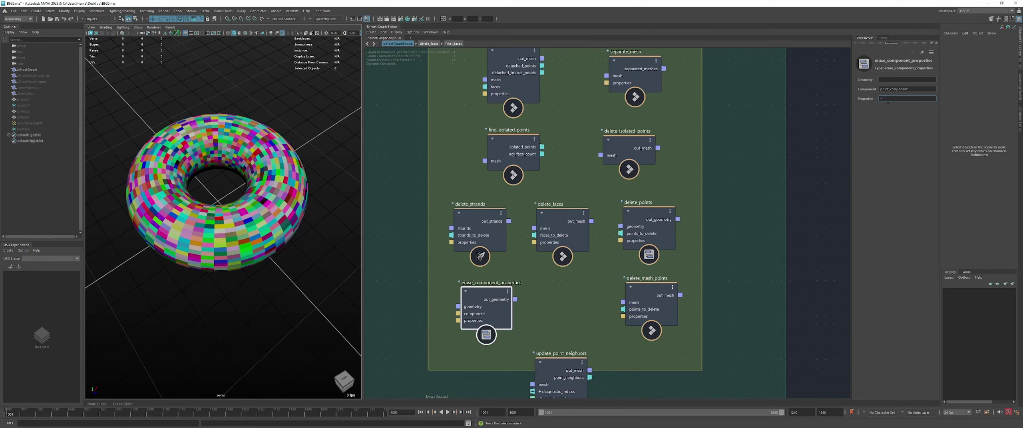
{"action": "type", "text": "*"}
{"action": "key", "text": "Return"}
{"action": "left_click", "coordinate": [608, 289]}
{"action": "left_click", "coordinate": [647, 294]}
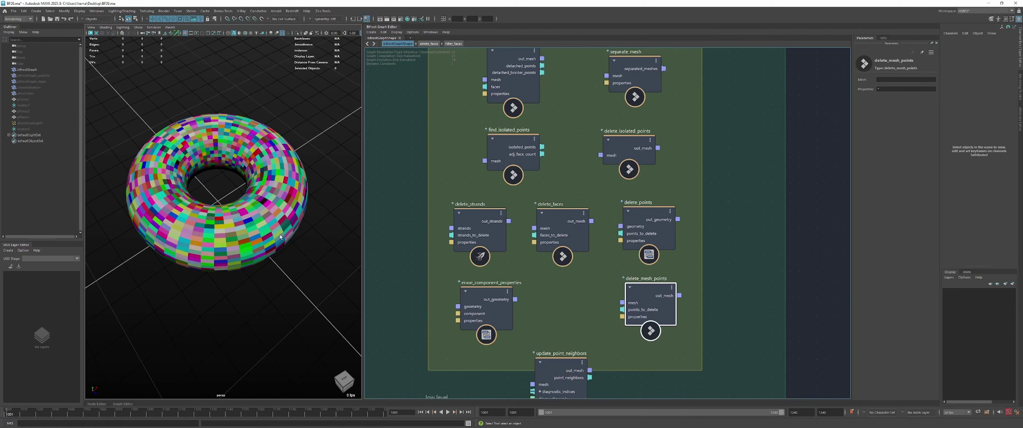
{"action": "left_click", "coordinate": [600, 307]}
{"action": "middle_click_drag", "start_coordinate": [600, 307], "coordinate": [582, 247]}
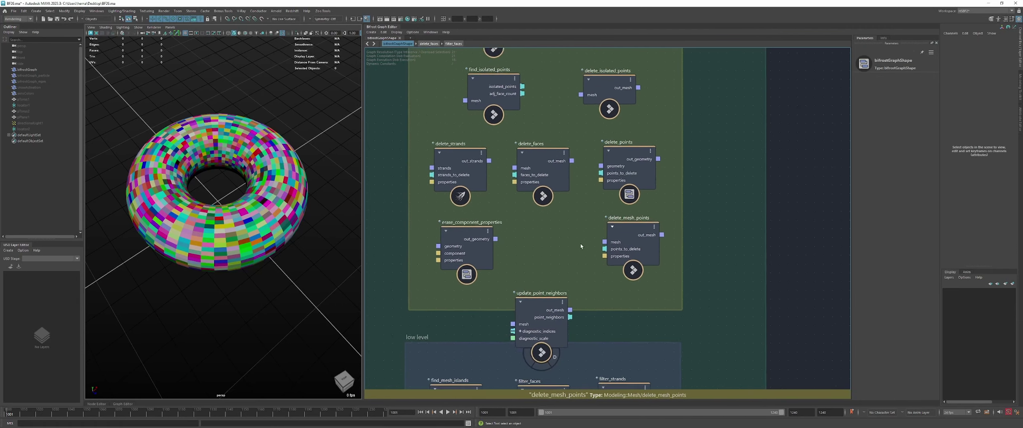
Examine the update_point_neighbors node and its point_neighbors output, nudging the node slightly
{"action": "left_click", "coordinate": [532, 287]}
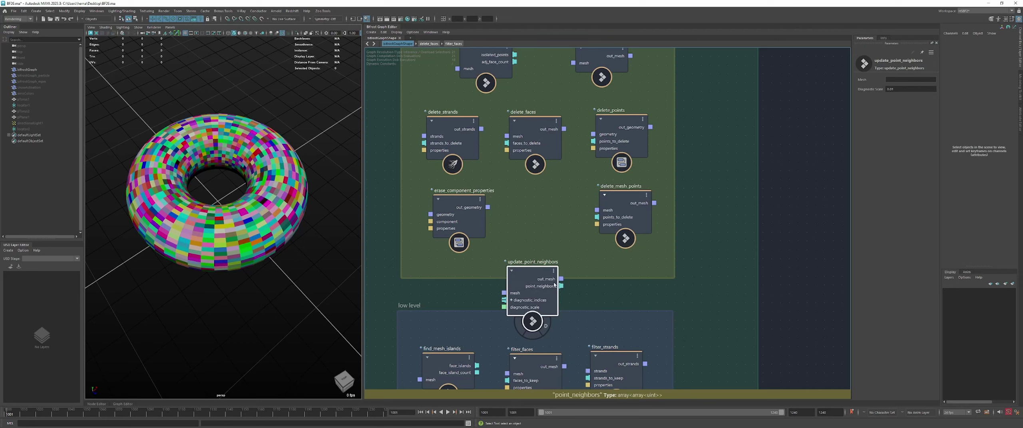
{"action": "scroll", "coordinate": [275, 229], "scroll_direction": "up", "scroll_amount": 3}
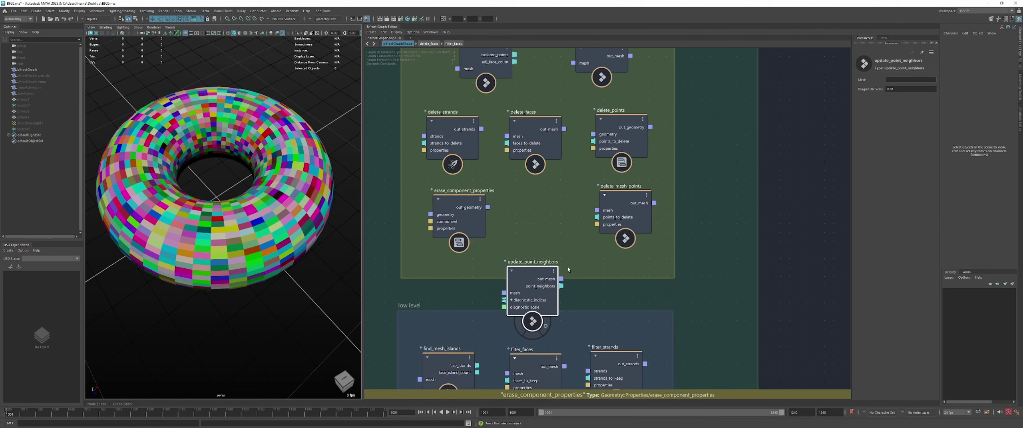
{"action": "scroll", "coordinate": [589, 288], "scroll_direction": "down", "scroll_amount": 1}
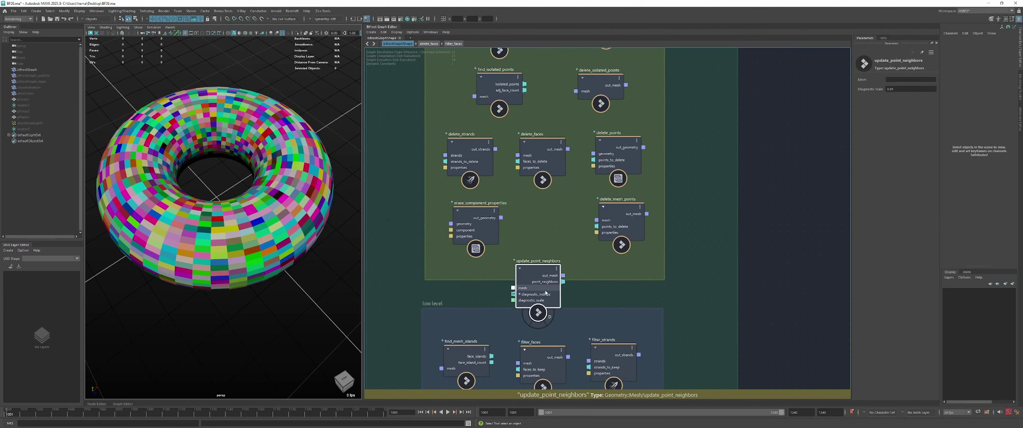
{"action": "mouse_move", "coordinate": [542, 294]}
{"action": "left_mouse_down"}
{"action": "mouse_move", "coordinate": [545, 268]}
{"action": "mouse_move", "coordinate": [579, 346]}
{"action": "mouse_move", "coordinate": [551, 306]}
{"action": "mouse_move", "coordinate": [588, 351]}
{"action": "mouse_move", "coordinate": [550, 303]}
{"action": "left_mouse_up"}
{"action": "left_click", "coordinate": [708, 316]}
{"action": "middle_click_drag", "start_coordinate": [697, 328], "coordinate": [690, 196], "text": "alt"}
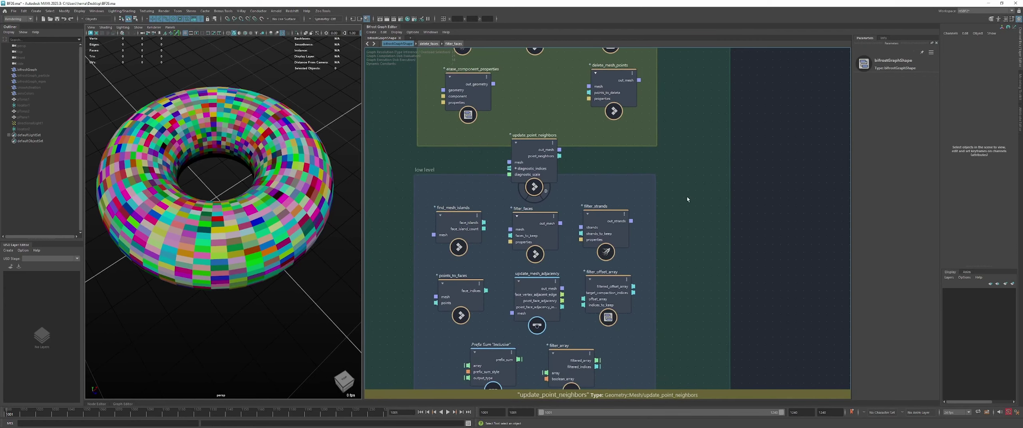
{"action": "left_click_drag", "start_coordinate": [542, 163], "coordinate": [543, 156]}
{"action": "middle_click_drag", "start_coordinate": [688, 219], "coordinate": [692, 187], "text": "alt"}
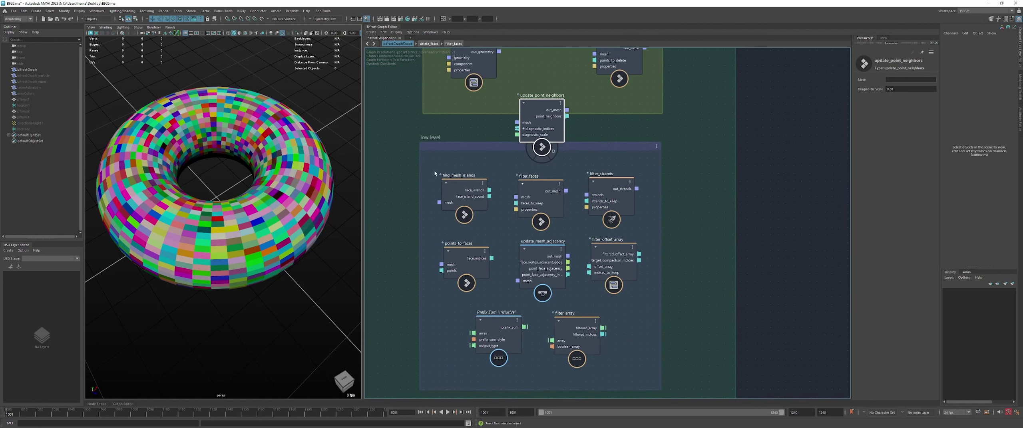
Examine the find_mesh_islands node in the low level group, including its face_islands and face_island_count outputs
{"action": "left_click", "coordinate": [648, 362]}
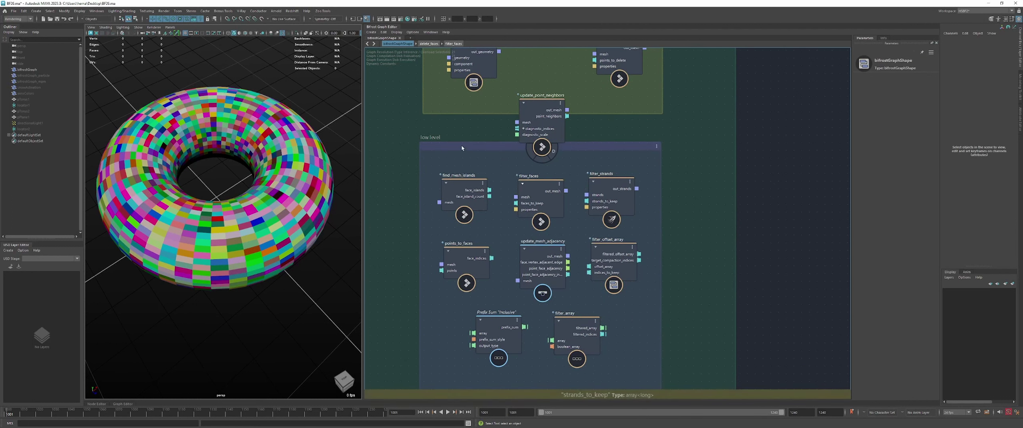
{"action": "left_click_drag", "start_coordinate": [475, 201], "coordinate": [476, 200]}
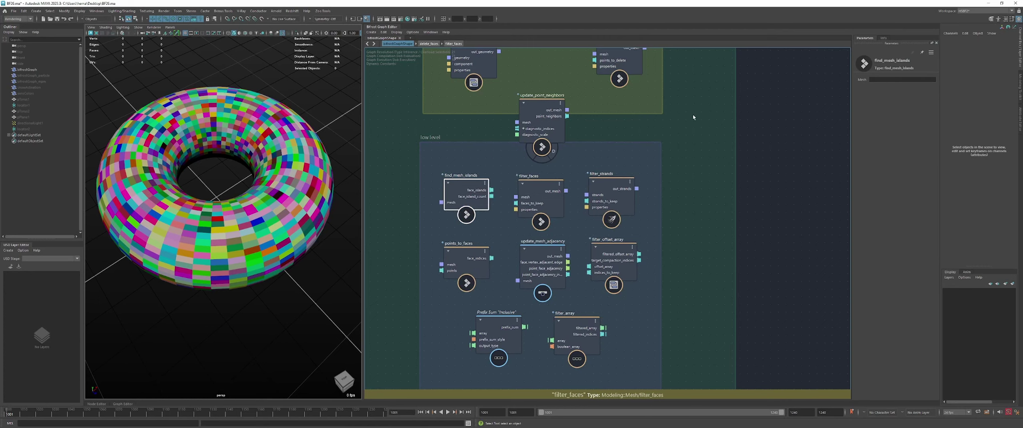
{"action": "middle_click_drag", "start_coordinate": [664, 121], "coordinate": [685, 154], "text": "alt"}
{"action": "left_click_drag", "start_coordinate": [457, 283], "coordinate": [459, 285]}
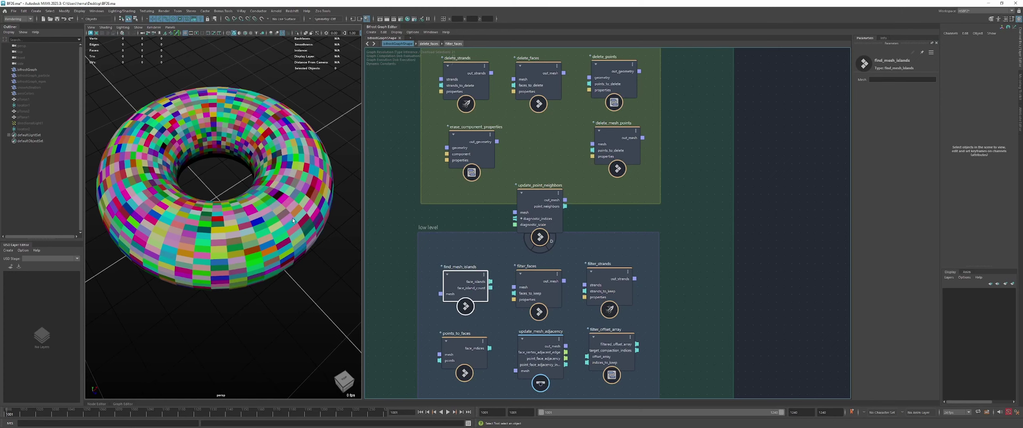
Look inside the separate_mesh compound to see how find_mesh_islands is used, and return to the main graph
{"action": "middle_click_drag", "start_coordinate": [658, 178], "coordinate": [611, 300], "text": "alt"}
{"action": "middle_click_drag", "start_coordinate": [585, 92], "coordinate": [599, 144], "text": "alt"}
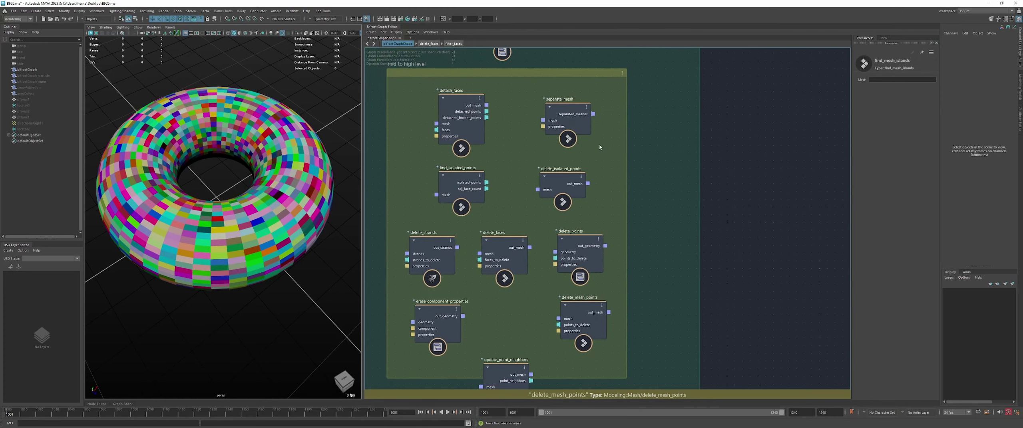
{"action": "double_click", "coordinate": [568, 120]}
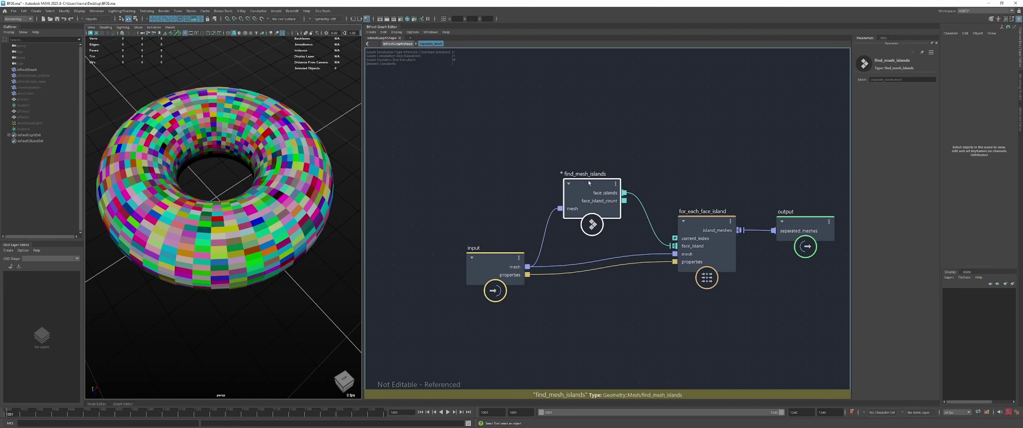
{"action": "left_click_drag", "start_coordinate": [585, 185], "coordinate": [579, 183]}
{"action": "double_click", "coordinate": [600, 133]}
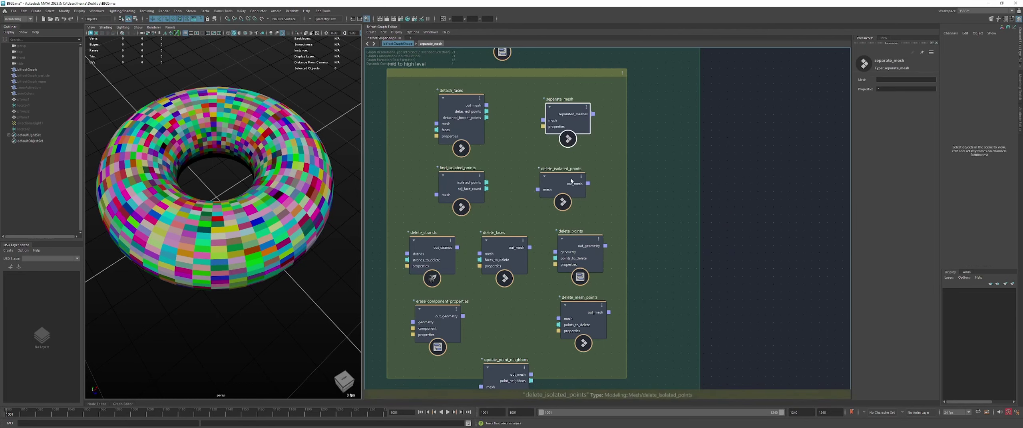
Inspect how filter_faces and filter_strands are used inside the delete_faces and delete_strands compounds, returning to the main graph after each
{"action": "middle_click_drag", "start_coordinate": [522, 334], "coordinate": [549, 162], "text": "alt"}
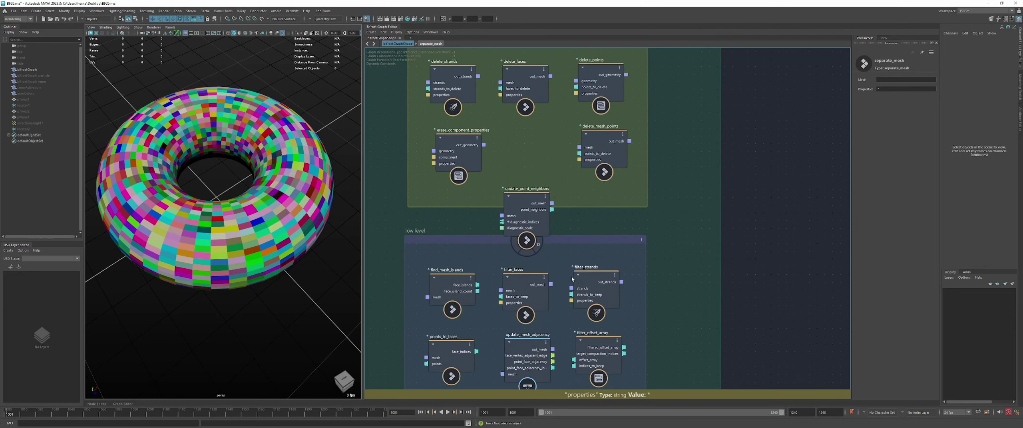
{"action": "left_click", "coordinate": [526, 287]}
{"action": "middle_click_drag", "start_coordinate": [526, 288], "coordinate": [527, 354], "text": "alt"}
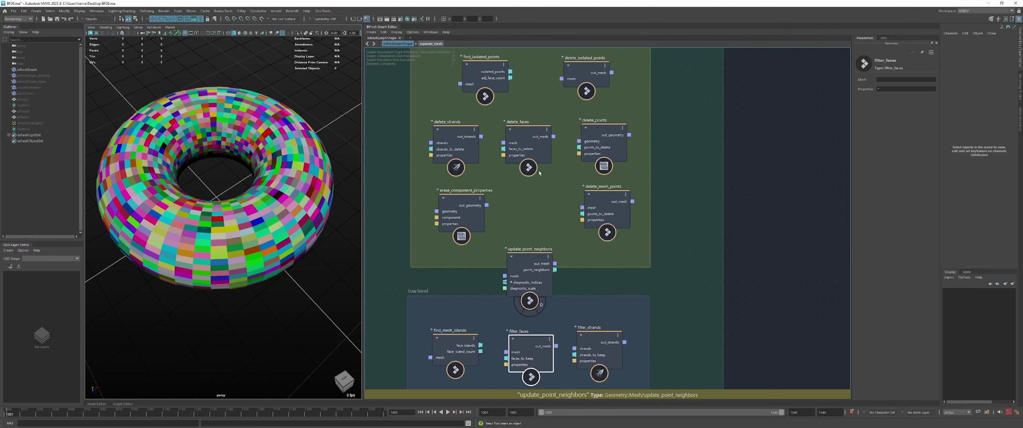
{"action": "double_click", "coordinate": [529, 137]}
{"action": "middle_click_drag", "start_coordinate": [832, 223], "coordinate": [742, 192], "text": "alt"}
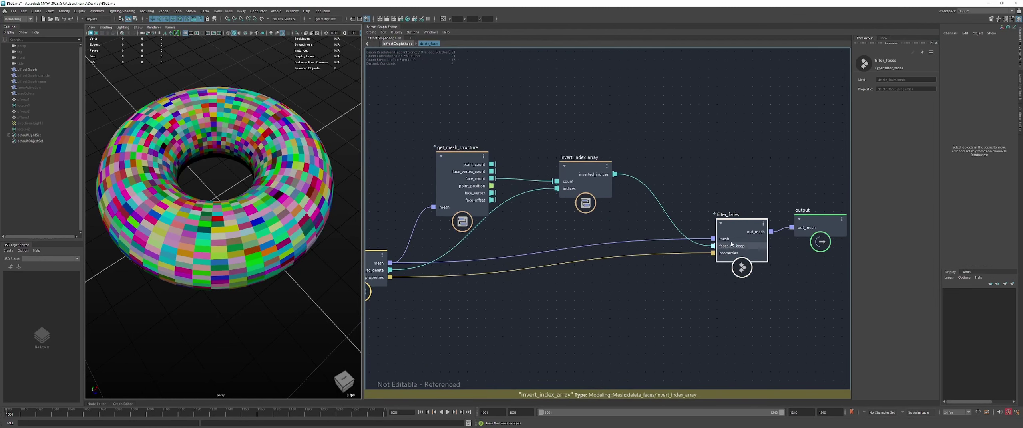
{"action": "key", "text": "u"}
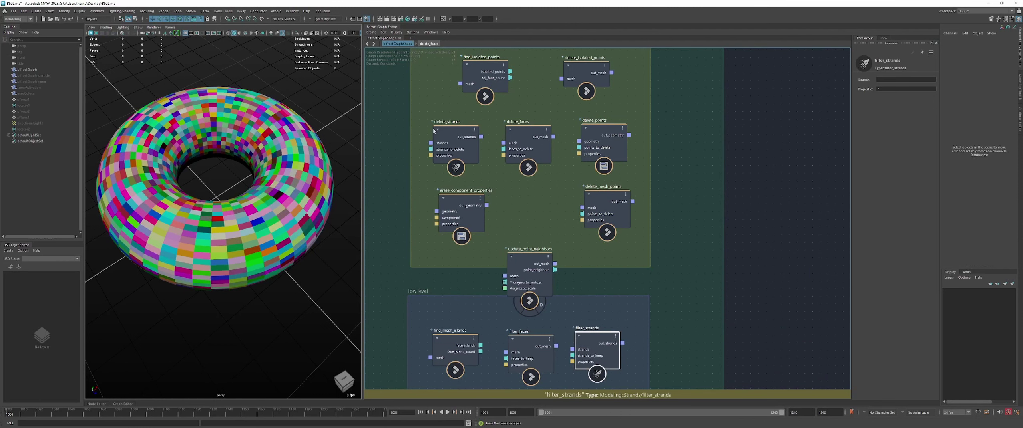
{"action": "double_click", "coordinate": [451, 132]}
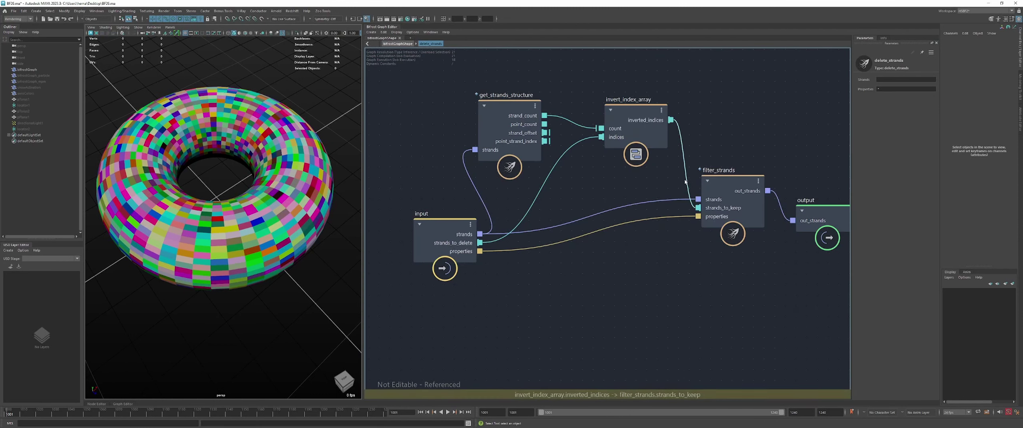
{"action": "key", "text": "u"}
Examine the points_to_faces and update_mesh_adjacency nodes, nudging both slightly
{"action": "left_click", "coordinate": [467, 306]}
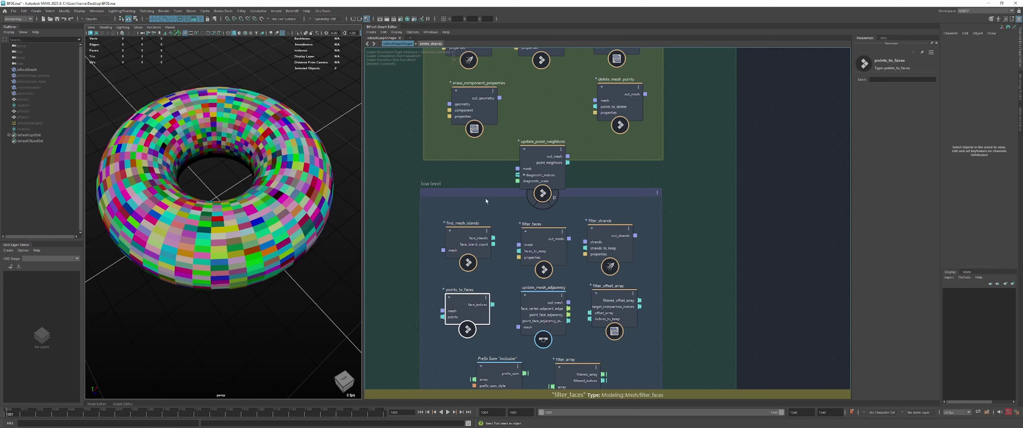
{"action": "left_click_drag", "start_coordinate": [469, 306], "coordinate": [475, 303]}
{"action": "left_click_drag", "start_coordinate": [537, 303], "coordinate": [538, 303]}
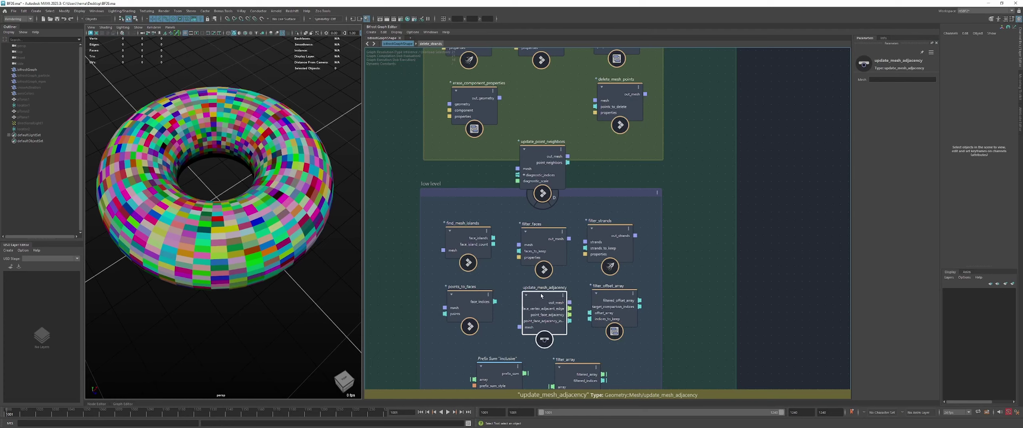
{"action": "left_click_drag", "start_coordinate": [532, 298], "coordinate": [530, 295]}
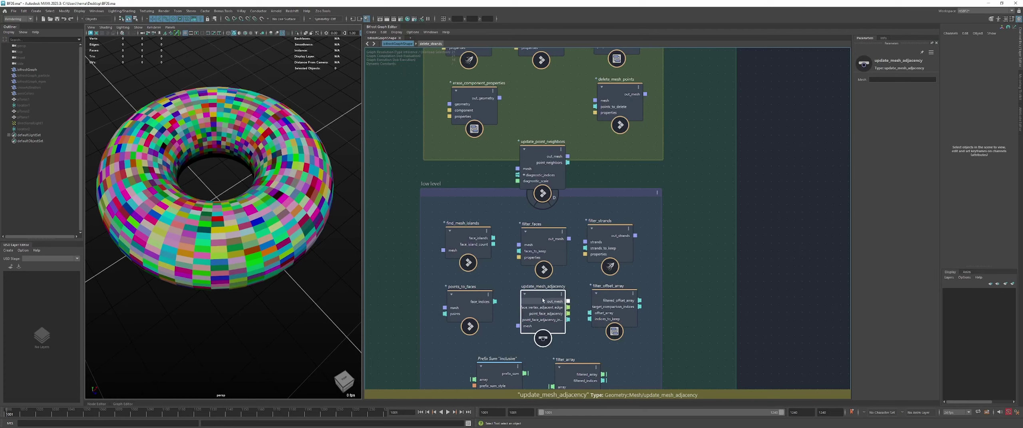
{"action": "left_click", "coordinate": [577, 305]}
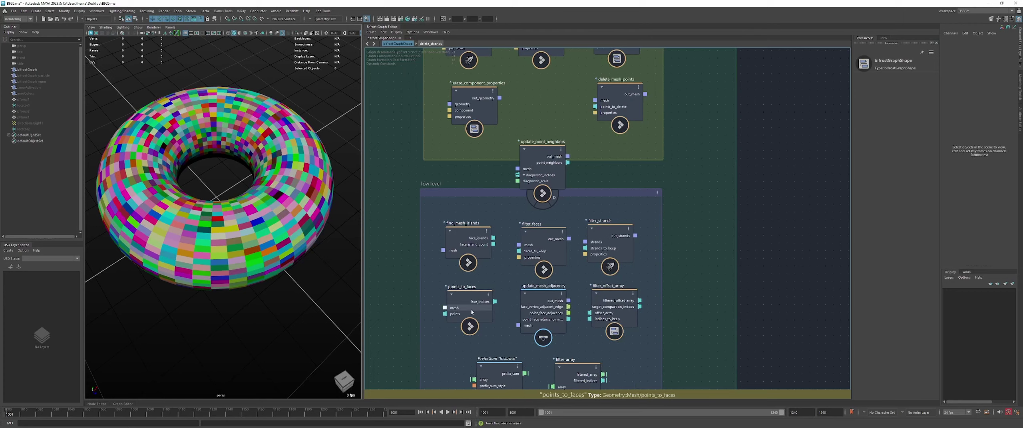
{"action": "left_click_drag", "start_coordinate": [473, 306], "coordinate": [540, 302]}
{"action": "left_click", "coordinate": [540, 303]}
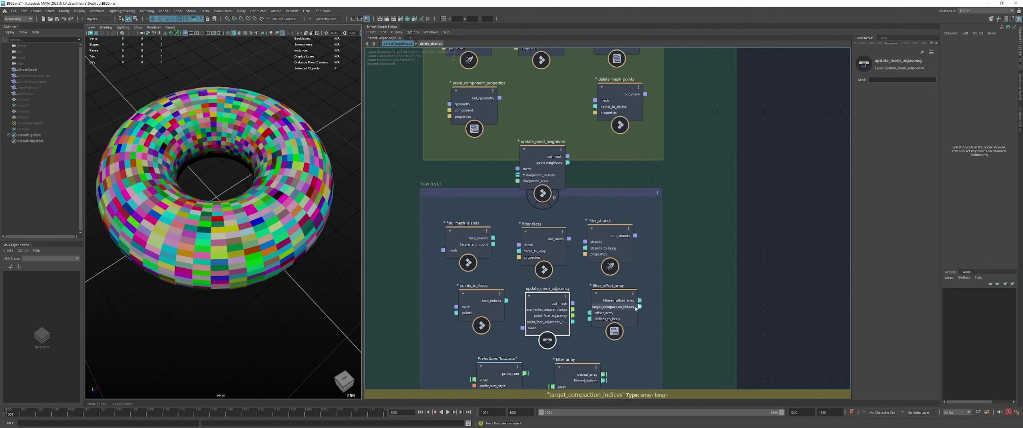
Examine the filter_offset_array, filter_array and prefix_sum nodes, nudging the last two slightly
{"action": "middle_click_drag", "start_coordinate": [651, 296], "coordinate": [628, 251]}
{"action": "left_click", "coordinate": [582, 275]}
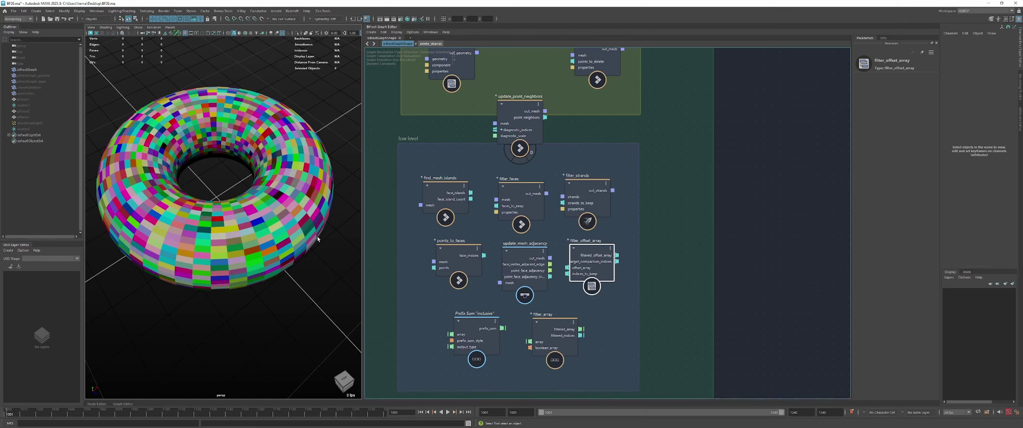
{"action": "left_click", "coordinate": [661, 281]}
{"action": "middle_click_drag", "start_coordinate": [661, 279], "coordinate": [669, 225], "text": "alt"}
{"action": "left_click_drag", "start_coordinate": [596, 276], "coordinate": [591, 280]}
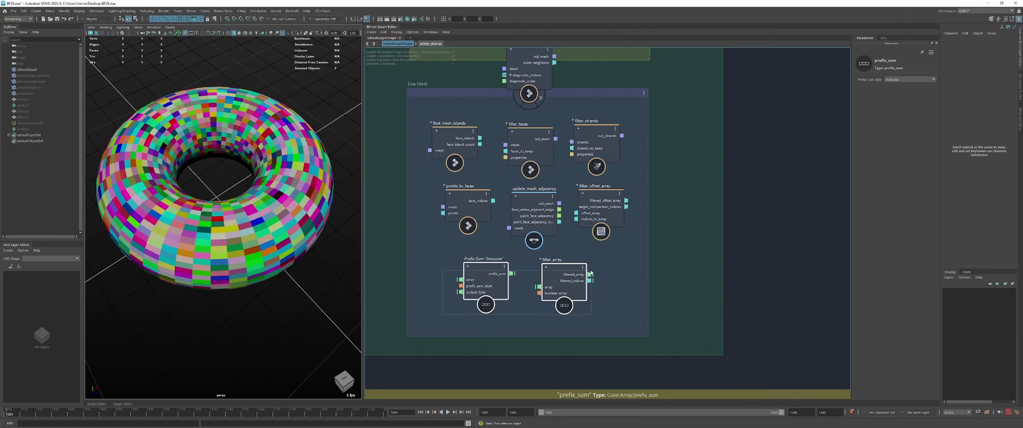
{"action": "left_click", "coordinate": [607, 256]}
{"action": "left_click_drag", "start_coordinate": [587, 270], "coordinate": [600, 270]}
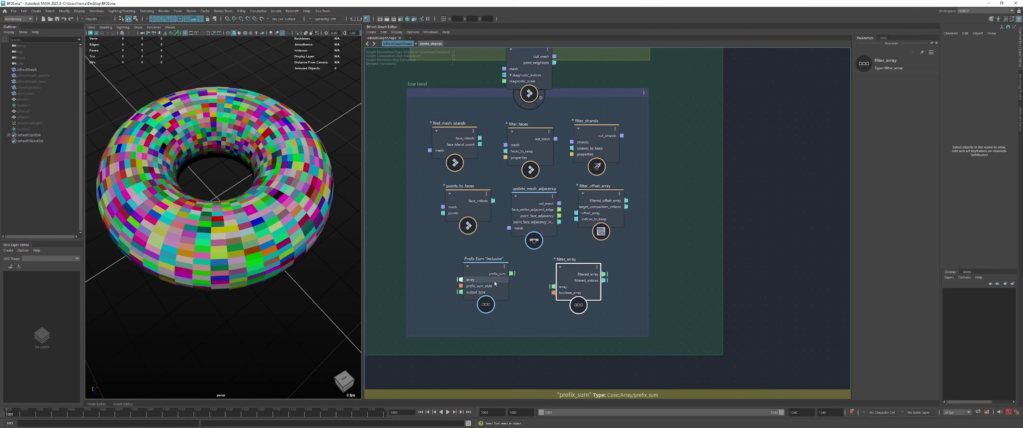
{"action": "left_click_drag", "start_coordinate": [480, 280], "coordinate": [482, 282]}
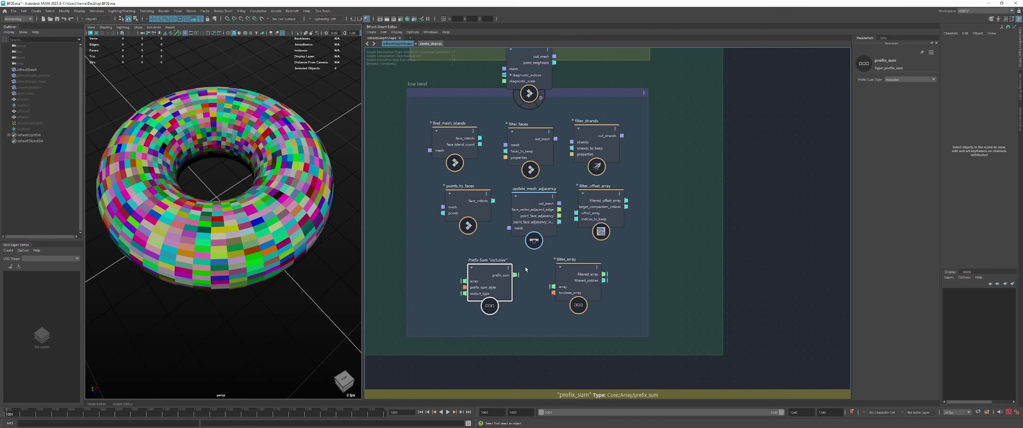
Compare the mid to high level and low level node groups, selecting all the low level nodes
{"action": "scroll", "coordinate": [608, 219], "scroll_direction": "down", "scroll_amount": 4}
{"action": "scroll", "coordinate": [614, 187], "scroll_direction": "up", "scroll_amount": 3}
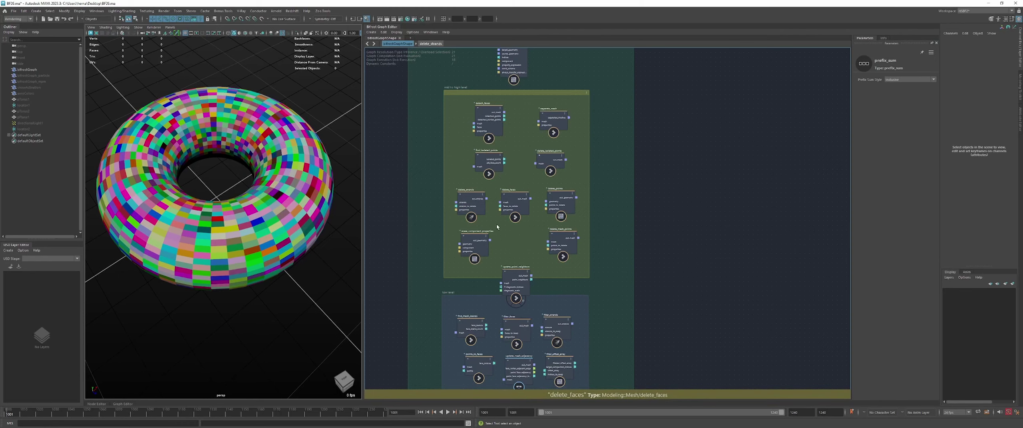
{"action": "scroll", "coordinate": [526, 229], "scroll_direction": "down", "scroll_amount": 1}
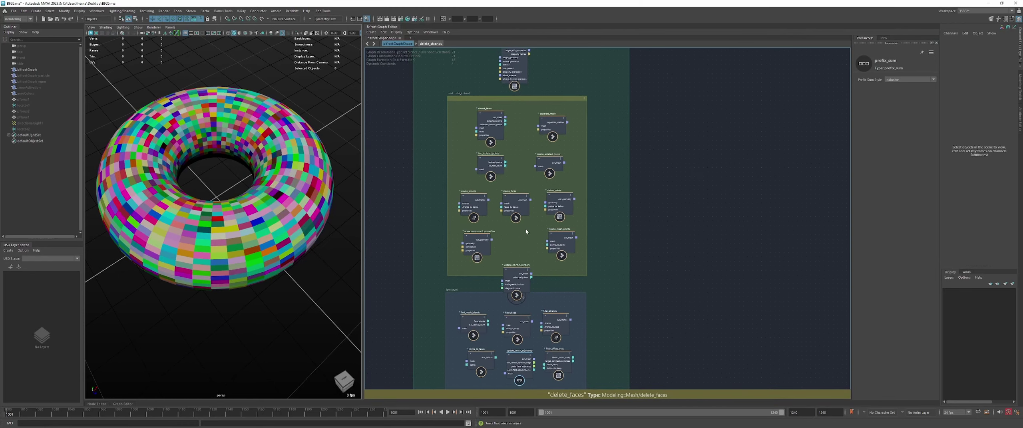
{"action": "scroll", "coordinate": [525, 229], "scroll_direction": "up", "scroll_amount": 4}
{"action": "scroll", "coordinate": [514, 231], "scroll_direction": "down", "scroll_amount": 5}
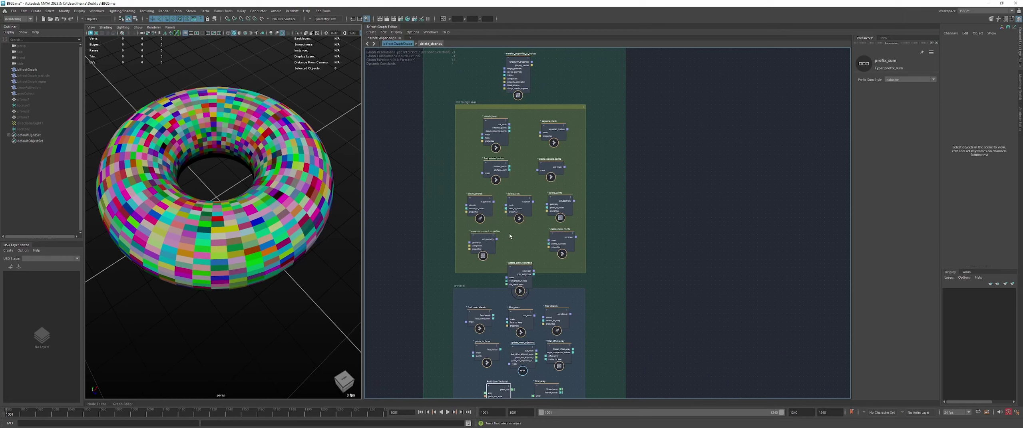
{"action": "left_click", "coordinate": [518, 238]}
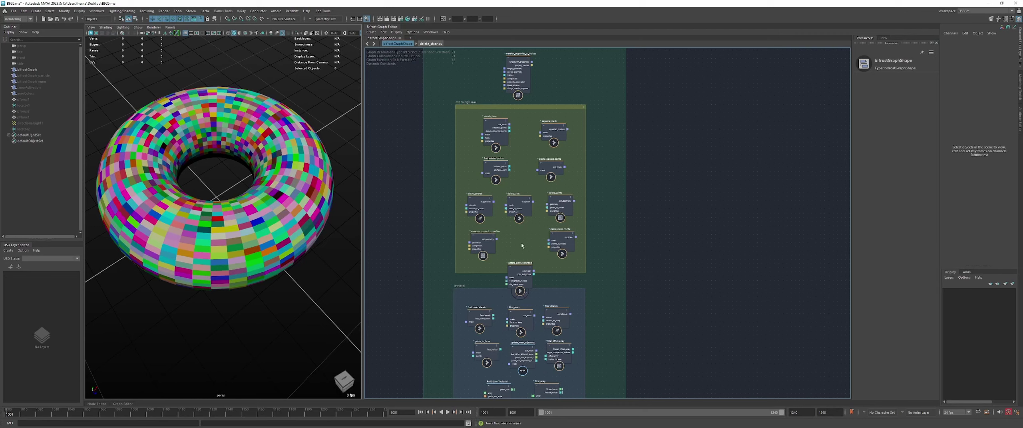
{"action": "middle_click_drag", "start_coordinate": [469, 284], "coordinate": [459, 251], "text": "alt"}
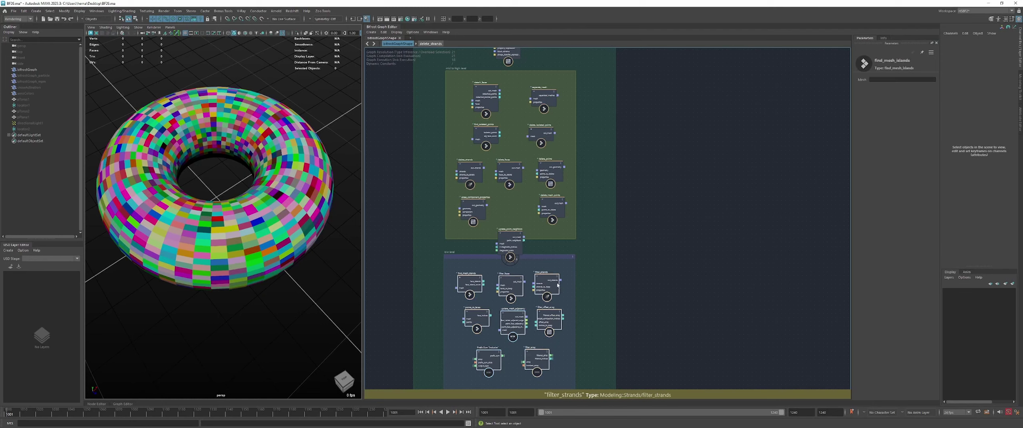
Review separate_mesh, delete_strands, delete_faces, delete_points and delete_mesh_points in the mid to high level group, nudging the last one slightly
{"action": "scroll", "coordinate": [548, 146], "scroll_direction": "up", "scroll_amount": 2}
{"action": "middle_click_drag", "start_coordinate": [520, 126], "coordinate": [518, 163], "text": "alt"}
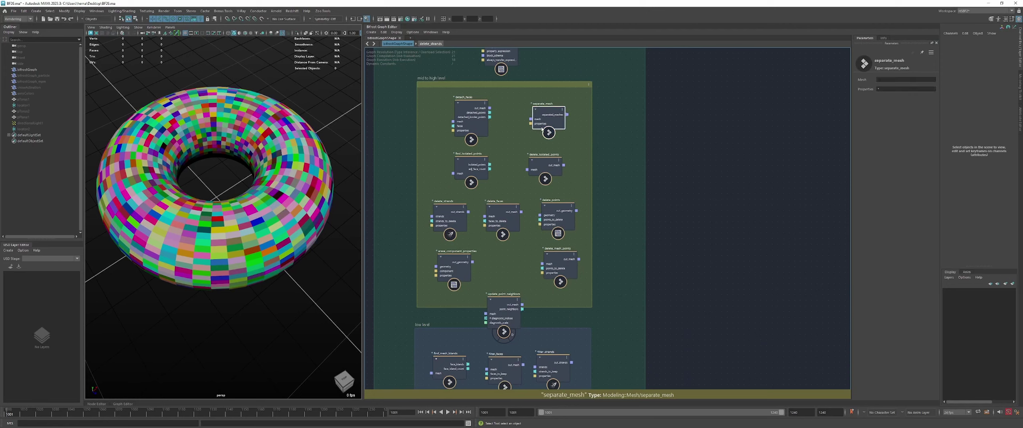
{"action": "left_click", "coordinate": [450, 211]}
{"action": "left_click", "coordinate": [505, 210]}
{"action": "left_click", "coordinate": [558, 211]}
{"action": "left_click_drag", "start_coordinate": [563, 258], "coordinate": [557, 258]}
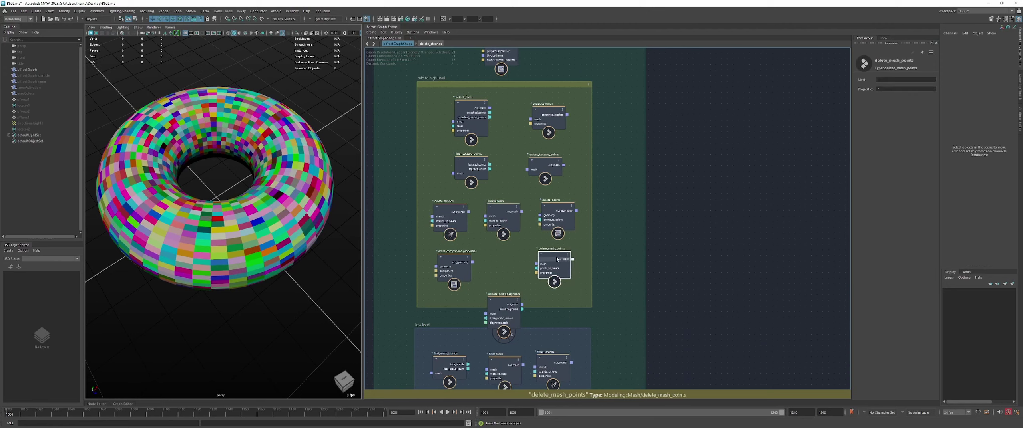
{"action": "left_click", "coordinate": [513, 262]}
Look over the complete group of new geo nodes and view the torus from farther away
{"action": "scroll", "coordinate": [506, 248], "scroll_direction": "down", "scroll_amount": 5}
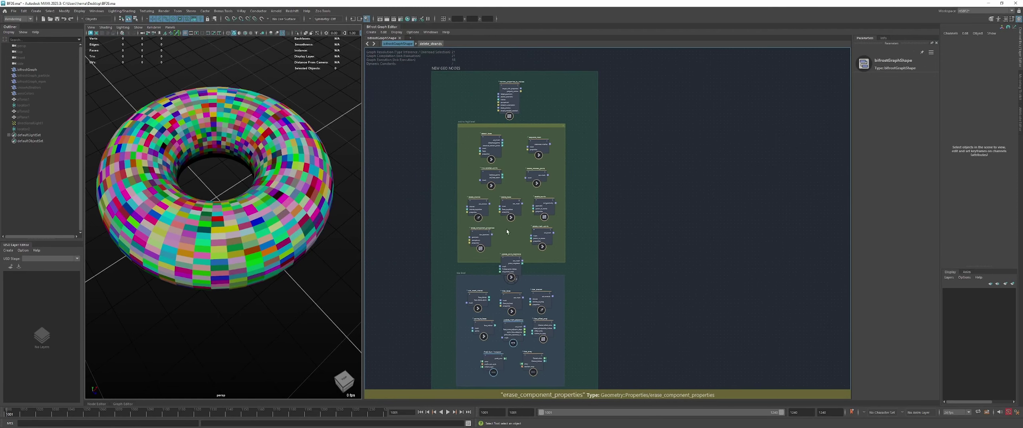
{"action": "middle_click_drag", "start_coordinate": [511, 231], "coordinate": [519, 224], "text": "alt"}
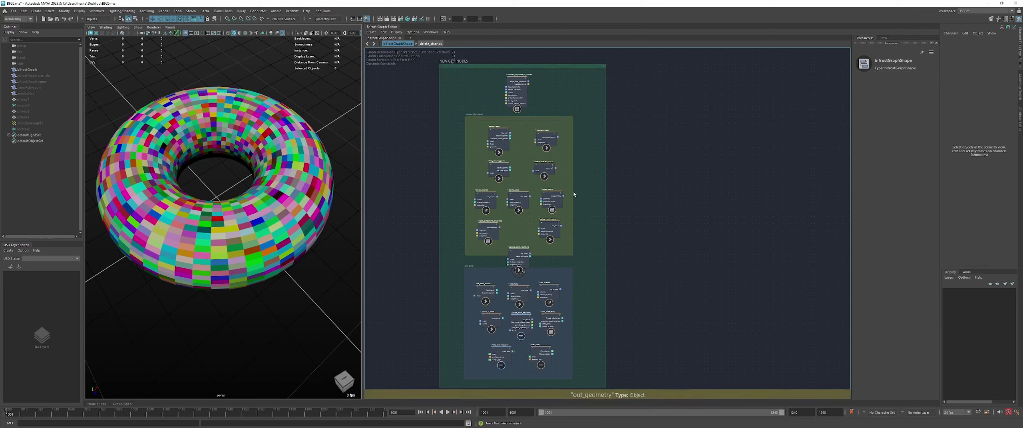
{"action": "scroll", "coordinate": [592, 213], "scroll_direction": "up", "scroll_amount": 2}
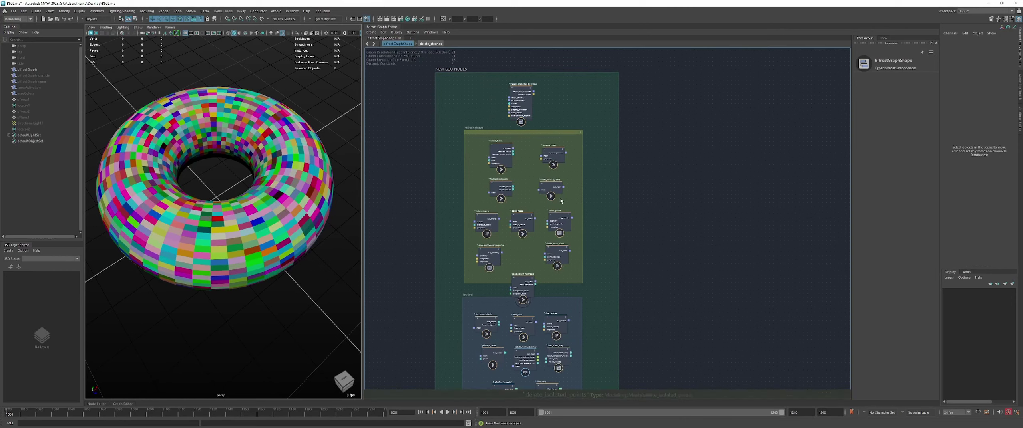
{"action": "scroll", "coordinate": [567, 204], "scroll_direction": "down", "scroll_amount": 1}
{"action": "middle_click_drag", "start_coordinate": [572, 232], "coordinate": [568, 199], "text": "alt"}
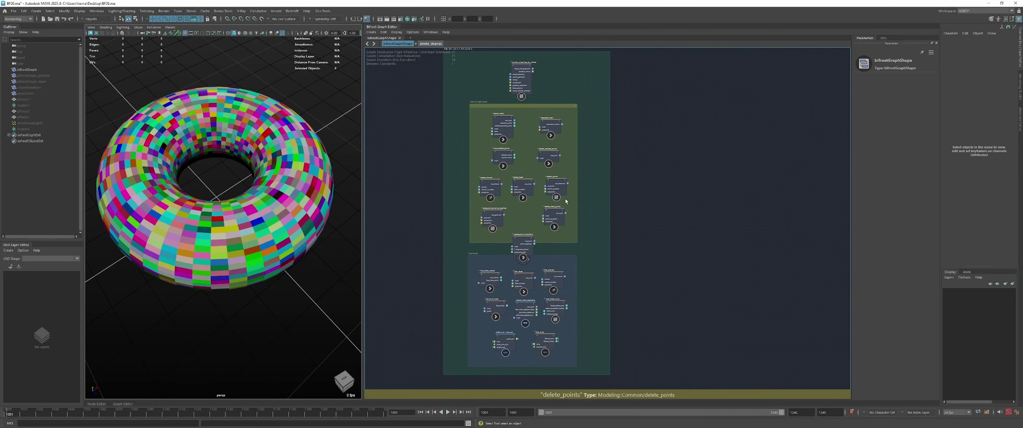
{"action": "mouse_move", "coordinate": [251, 235]}
{"action": "left_mouse_down", "text": "alt"}
{"action": "mouse_move", "coordinate": [260, 258]}
{"action": "mouse_move", "coordinate": [263, 224]}
{"action": "left_mouse_up", "text": "alt"}
{"action": "right_click_drag", "start_coordinate": [262, 222], "coordinate": [230, 229], "text": "alt"}
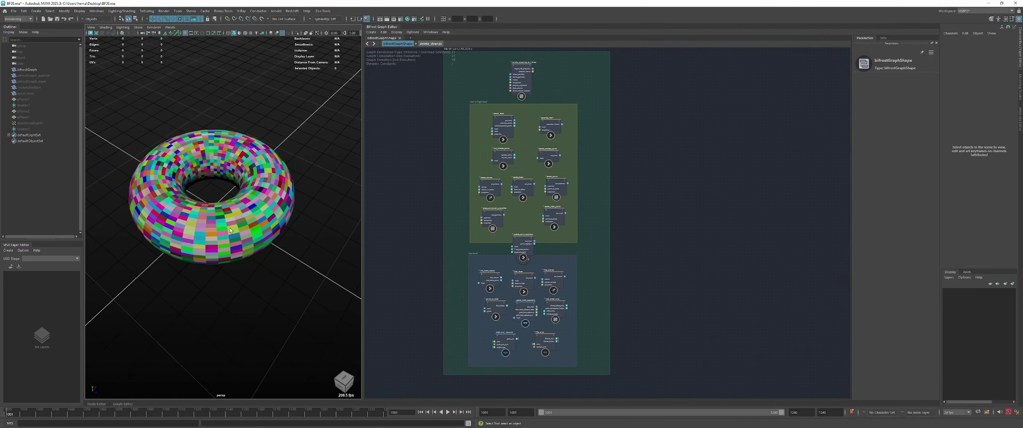